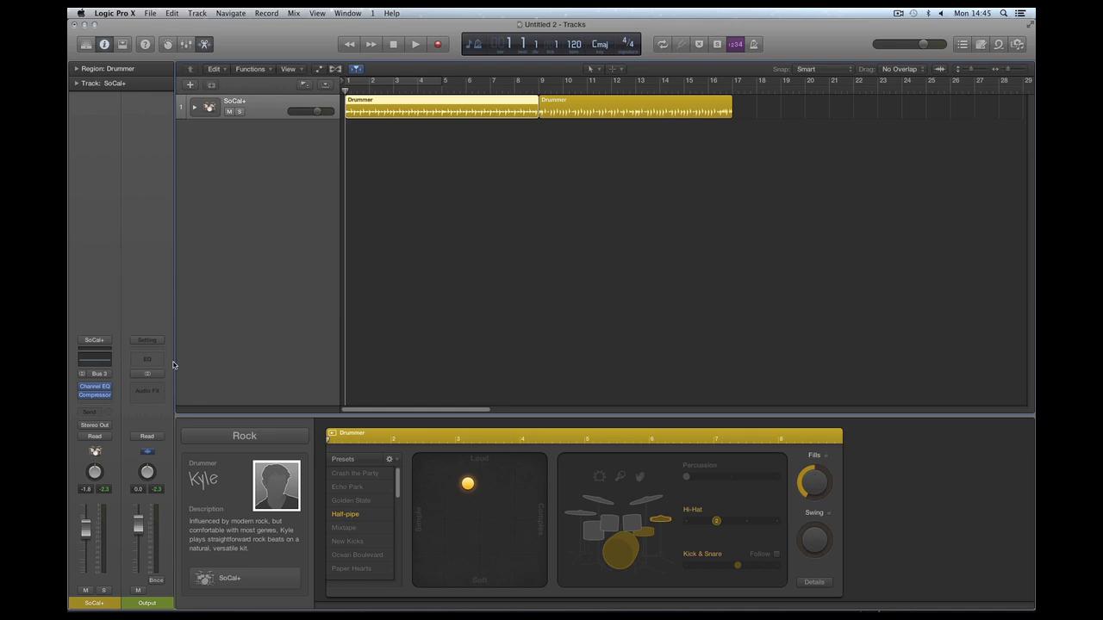
- Open the list of downloadable additional content, review the drum kit packages, and cancel without installing anything
{"action": "left_click", "coordinate": [114, 13]}
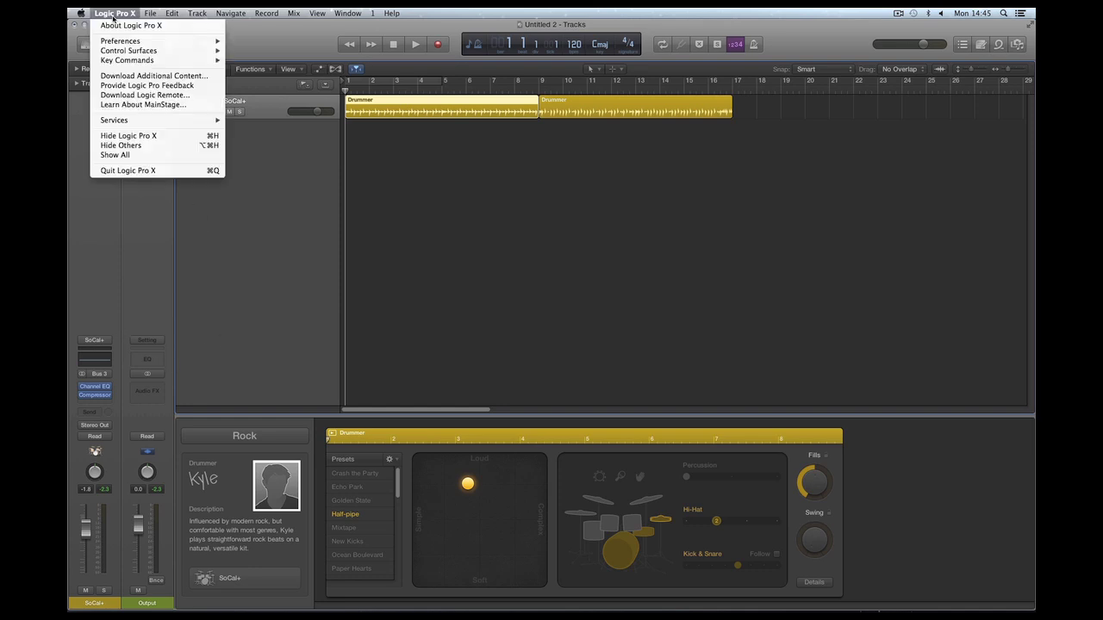
{"action": "left_click", "coordinate": [149, 77]}
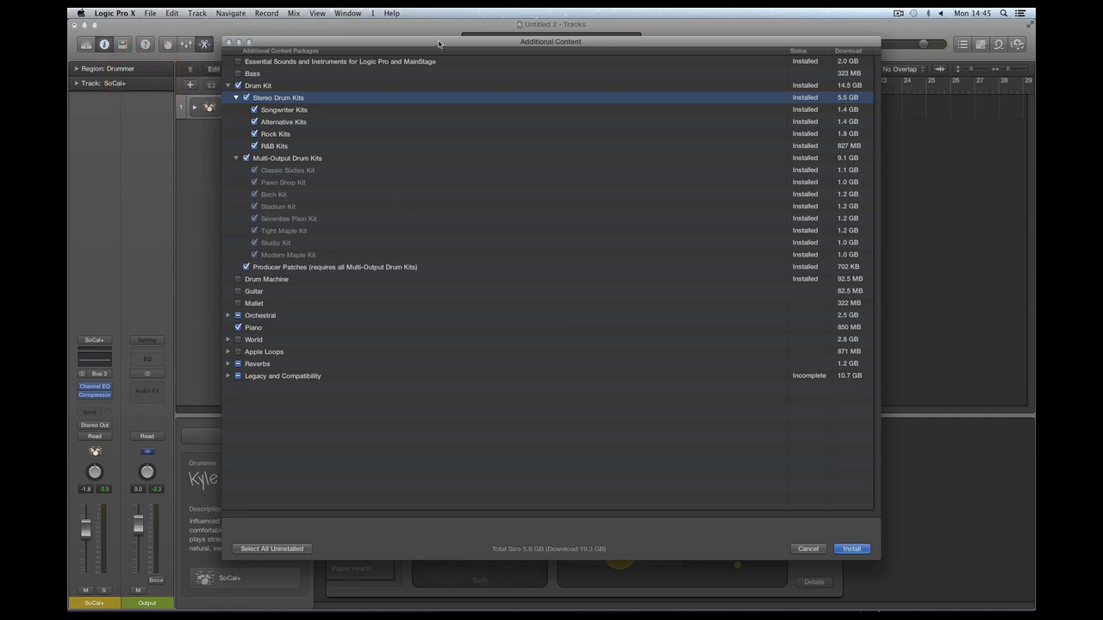
{"action": "left_click_drag", "start_coordinate": [440, 43], "coordinate": [453, 55]}
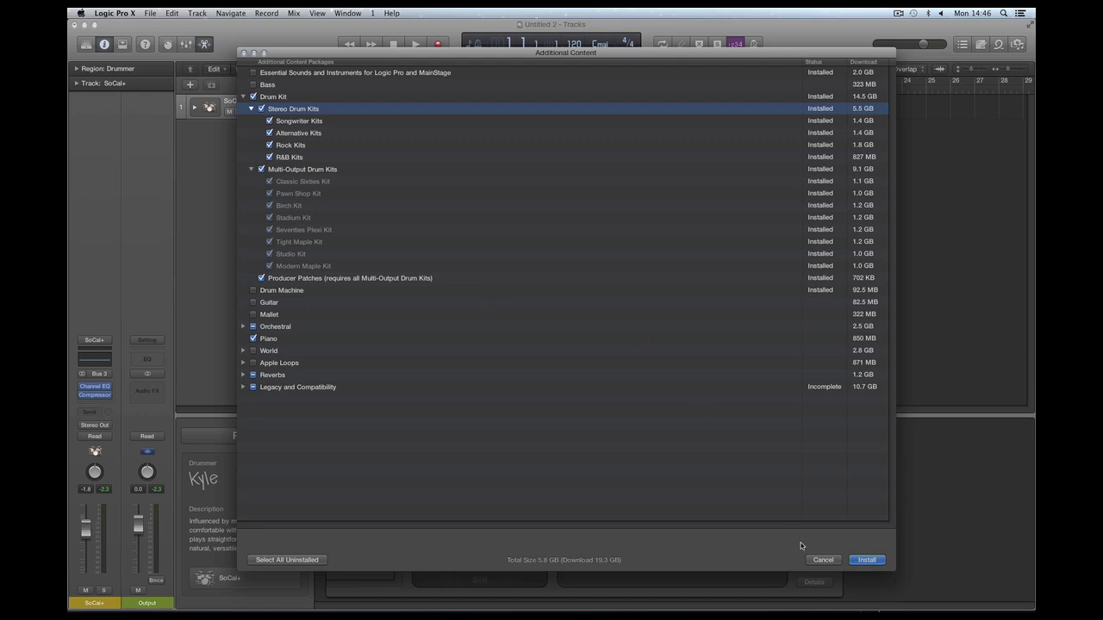
{"action": "left_click", "coordinate": [825, 561]}
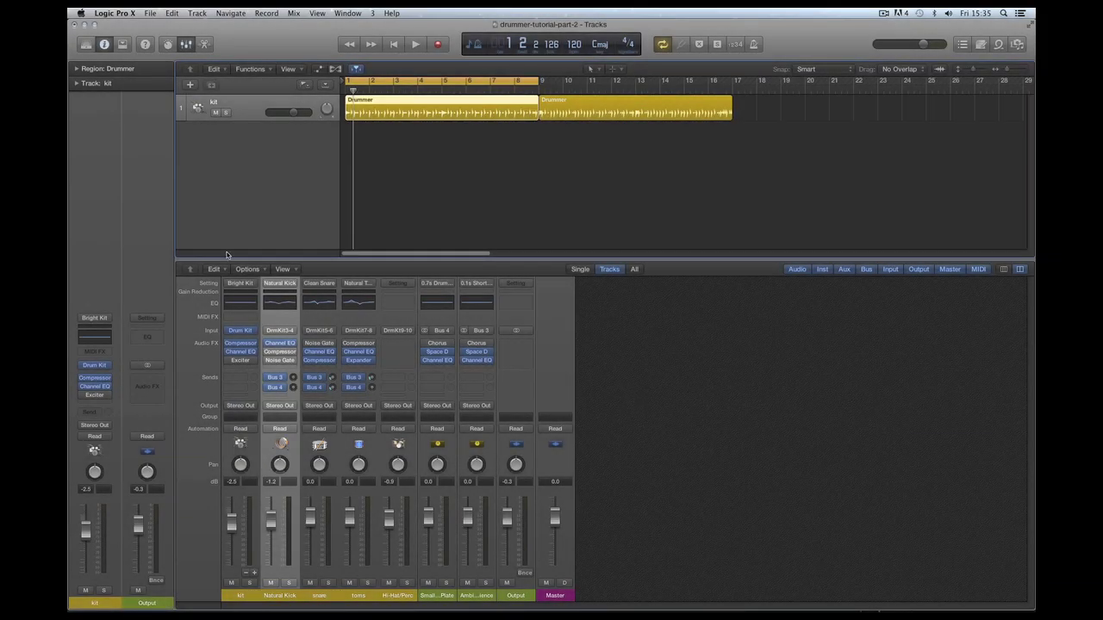
- Open the additional content list, check which stereo drum kits are installed, and mark the whole Drum Kit package for download
{"action": "left_click", "coordinate": [119, 17]}
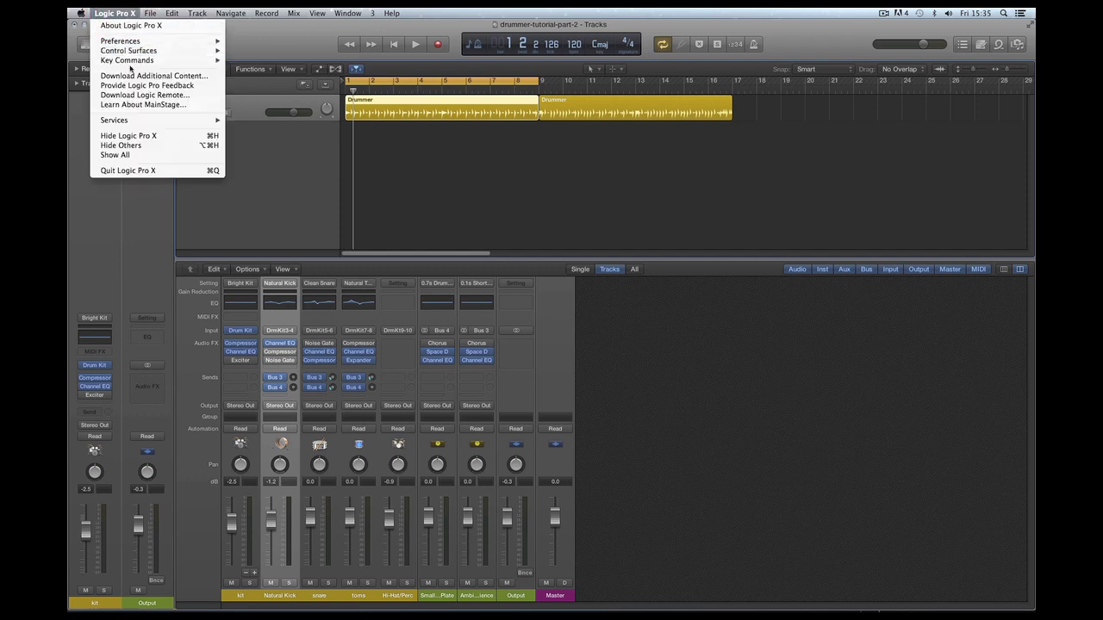
{"action": "left_click", "coordinate": [134, 76]}
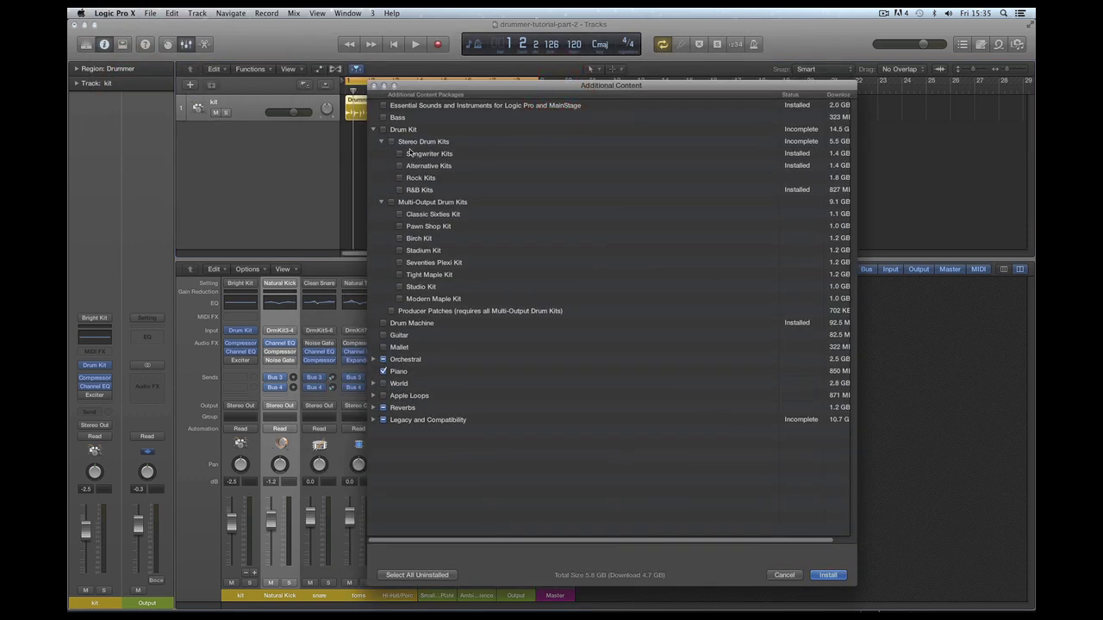
{"action": "left_click", "coordinate": [789, 155]}
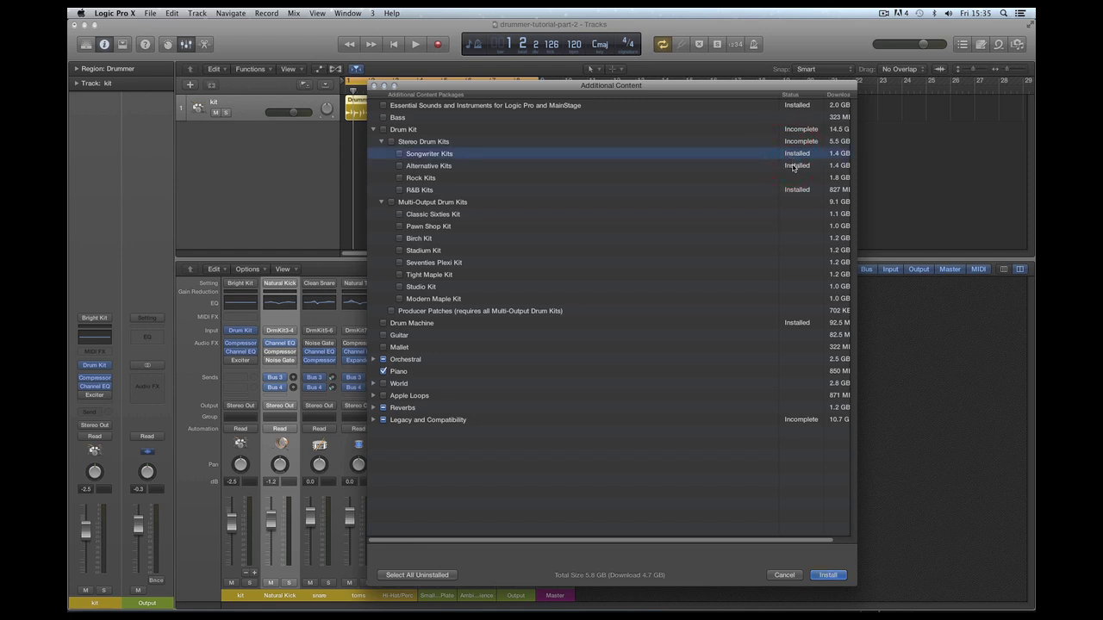
{"action": "left_click", "coordinate": [791, 166]}
{"action": "left_click", "coordinate": [798, 191]}
{"action": "left_click", "coordinate": [798, 192]}
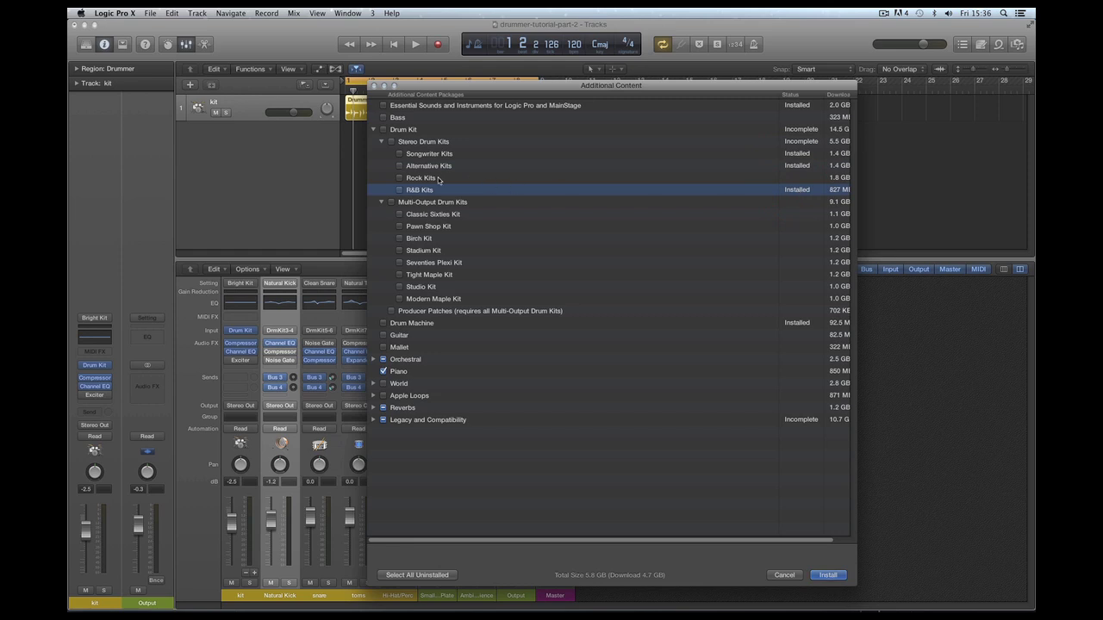
{"action": "left_click", "coordinate": [384, 130]}
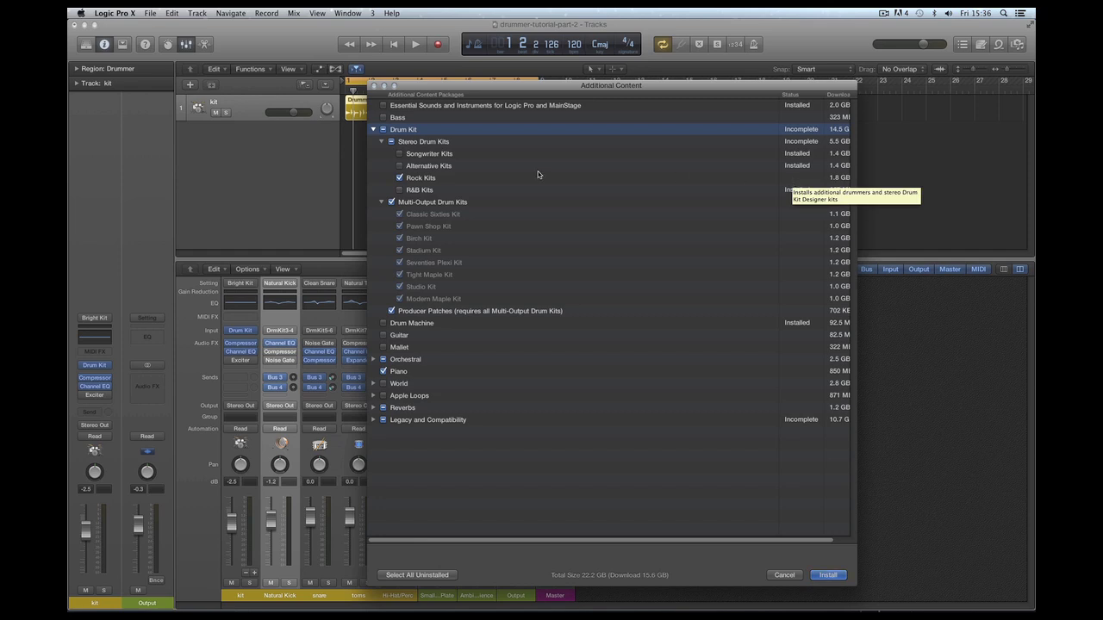
{"action": "mouse_move", "coordinate": [428, 179]}
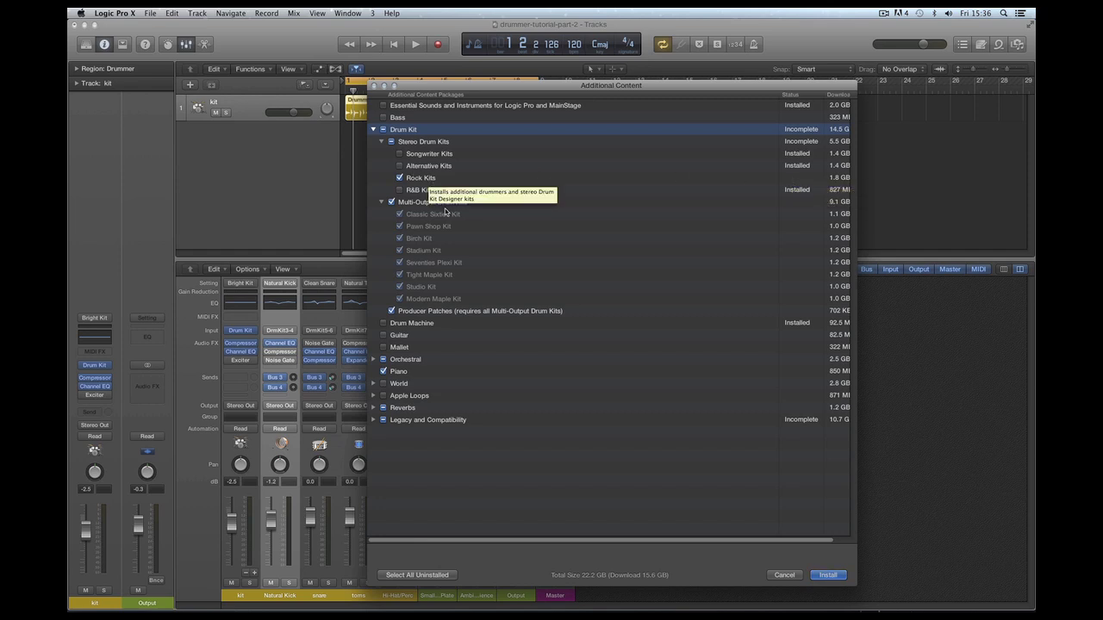
{"action": "mouse_move", "coordinate": [455, 310]}
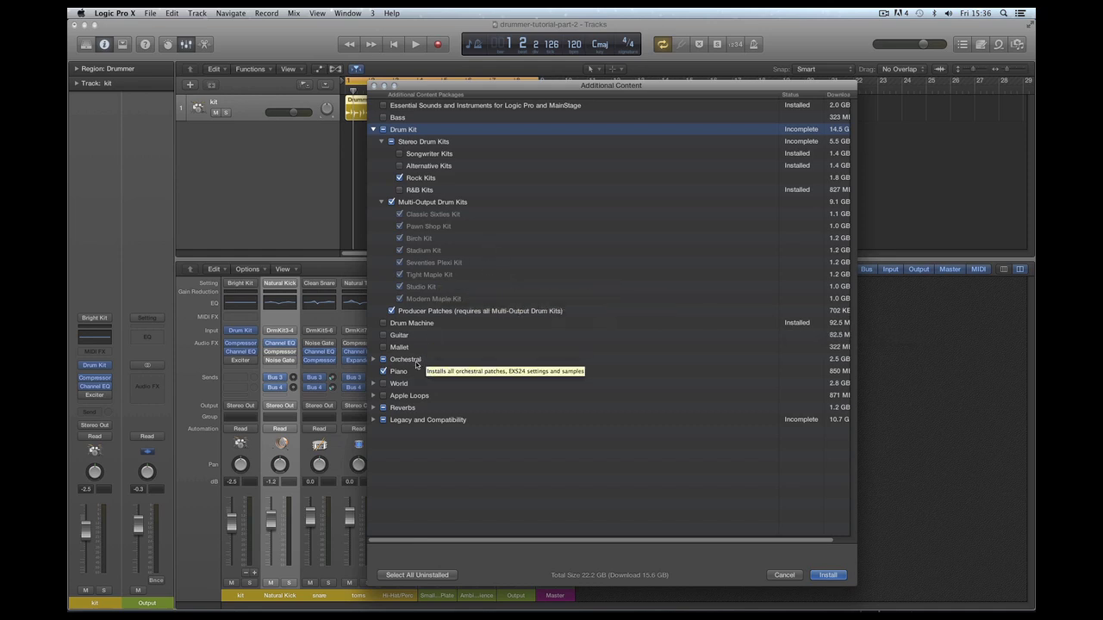
- Exclude the Piano, Orchestral, Reverbs, and Legacy and Compatibility packages, and start installing the remaining selection
{"action": "left_click", "coordinate": [383, 370]}
{"action": "left_click", "coordinate": [383, 361]}
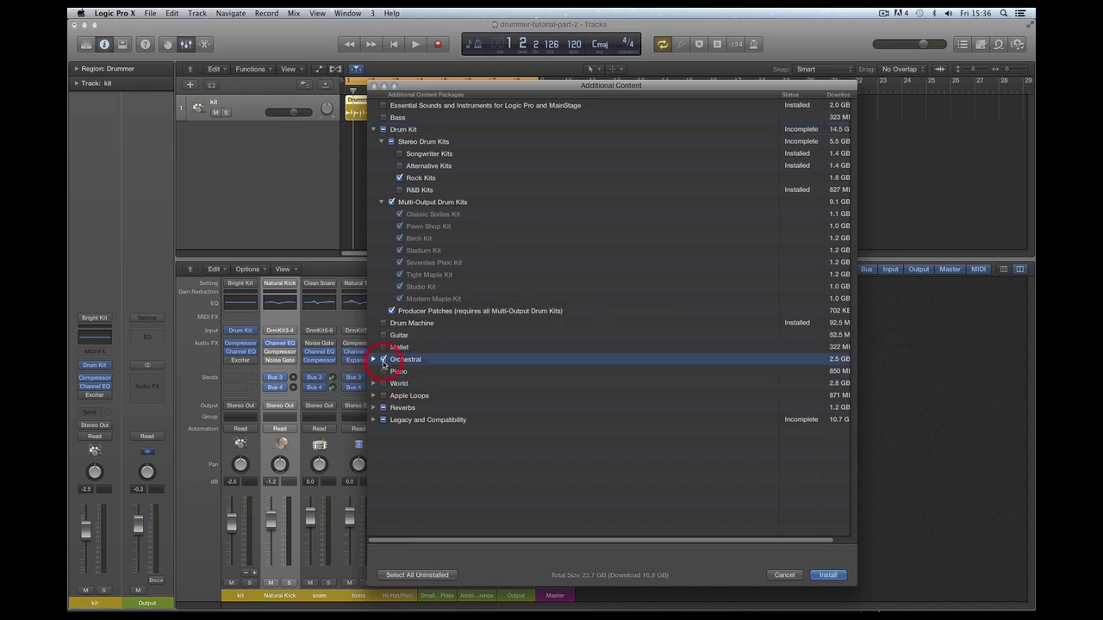
{"action": "left_click", "coordinate": [383, 361]}
{"action": "left_click", "coordinate": [384, 408]}
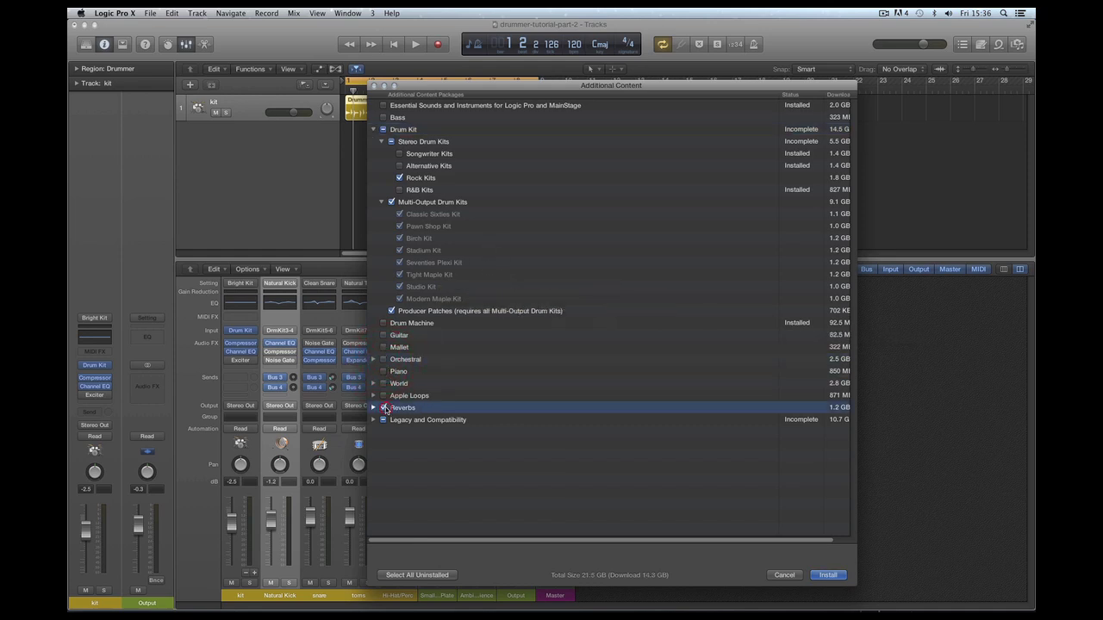
{"action": "left_click", "coordinate": [385, 421]}
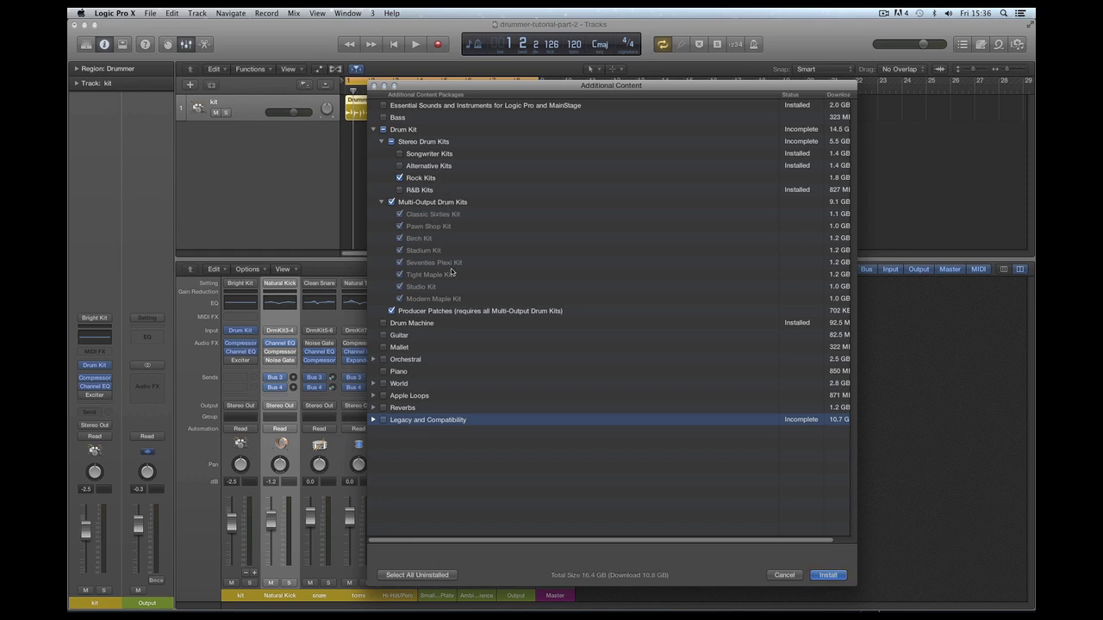
{"action": "left_click", "coordinate": [828, 575]}
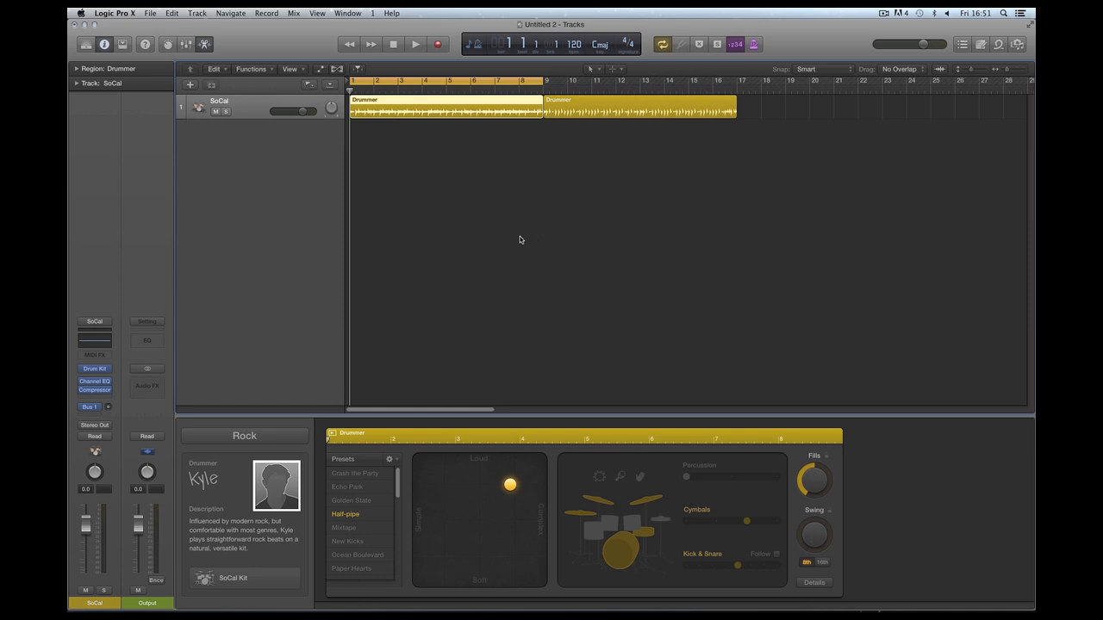
- Load the SoCal+ patch from the Producer Kits in the Library onto the drummer track, and hide the Library
{"action": "left_click", "coordinate": [86, 44]}
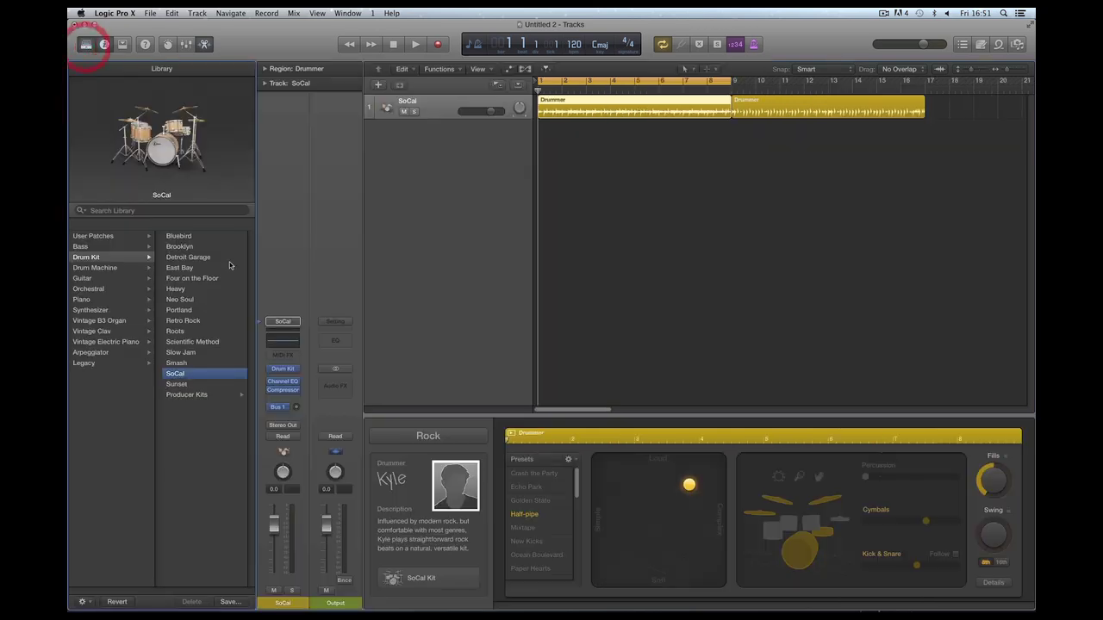
{"action": "left_click", "coordinate": [190, 395]}
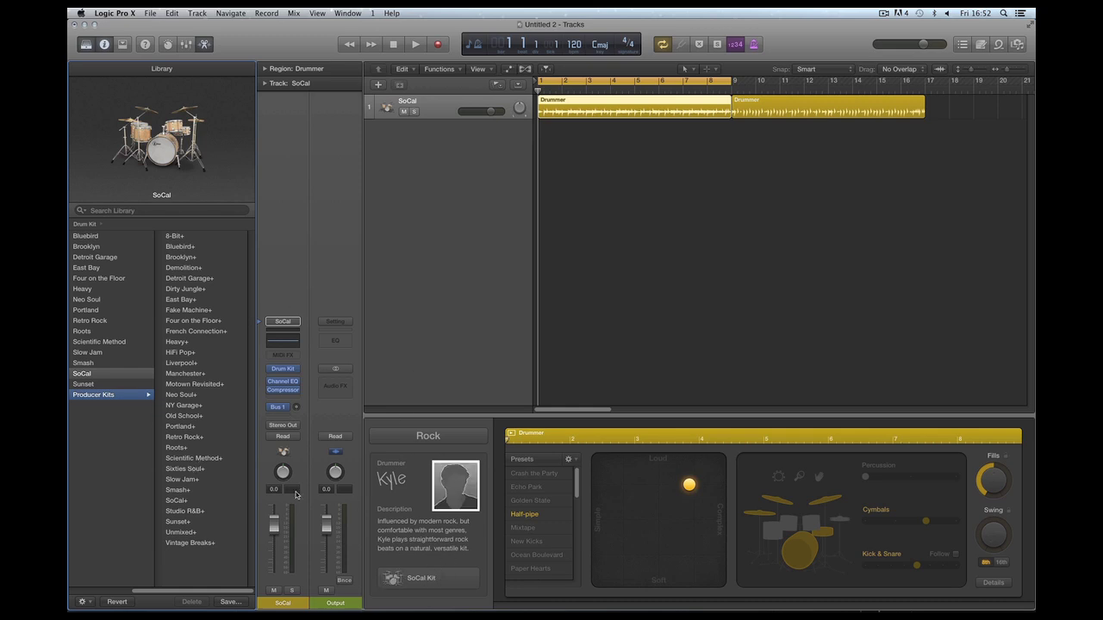
{"action": "left_click", "coordinate": [181, 504]}
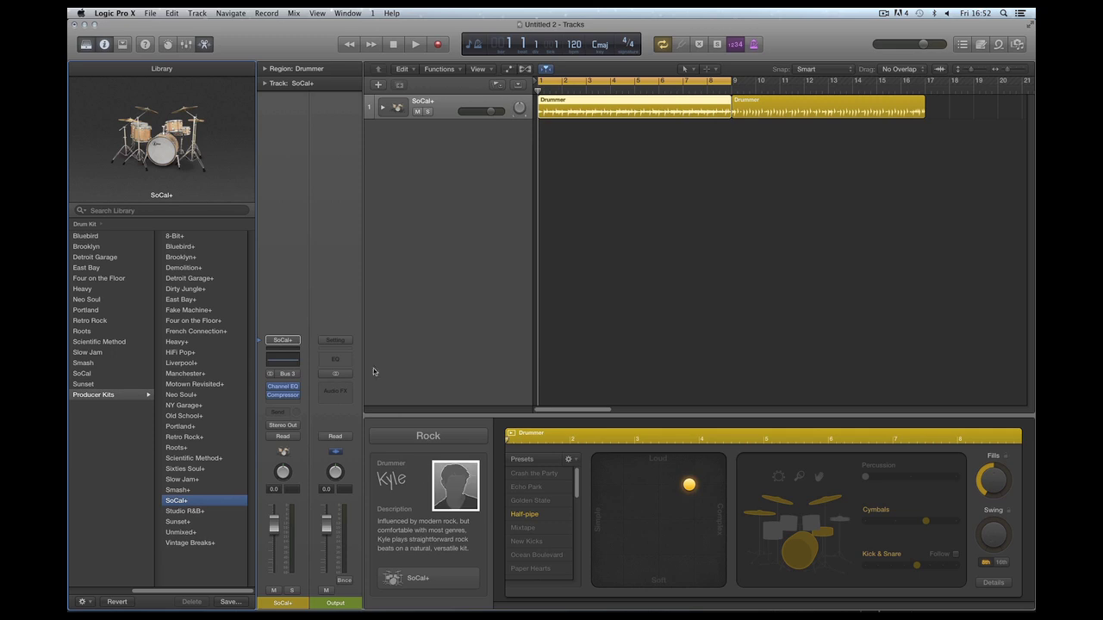
{"action": "left_click", "coordinate": [87, 44]}
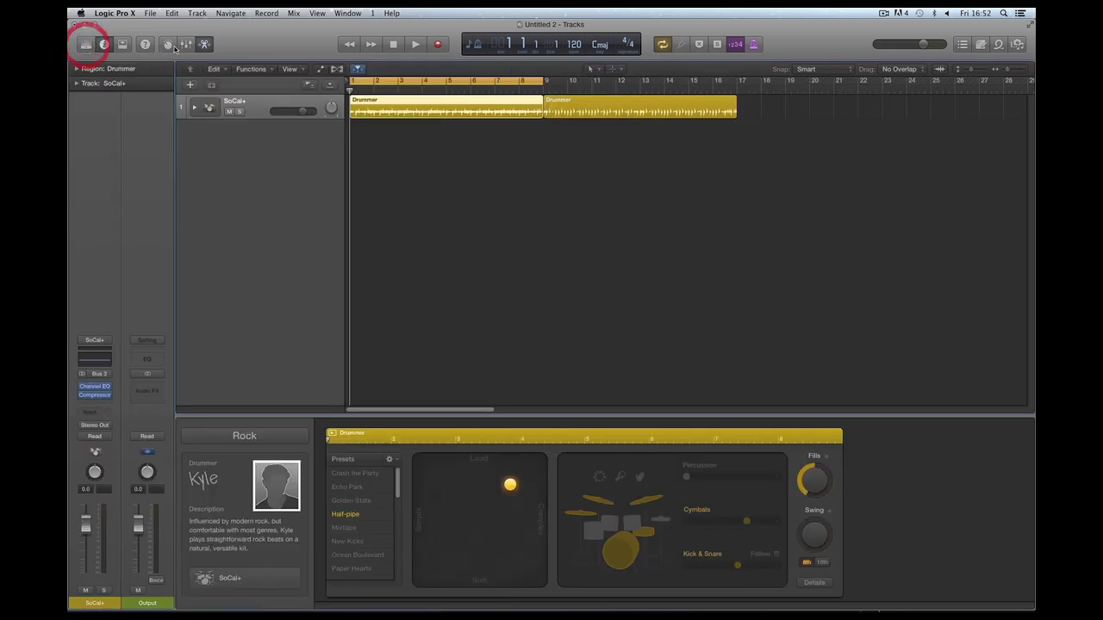
- Hide the Drummer editor and expand the SoCal+ track stack into its individual drum tracks
{"action": "key", "text": "e"}
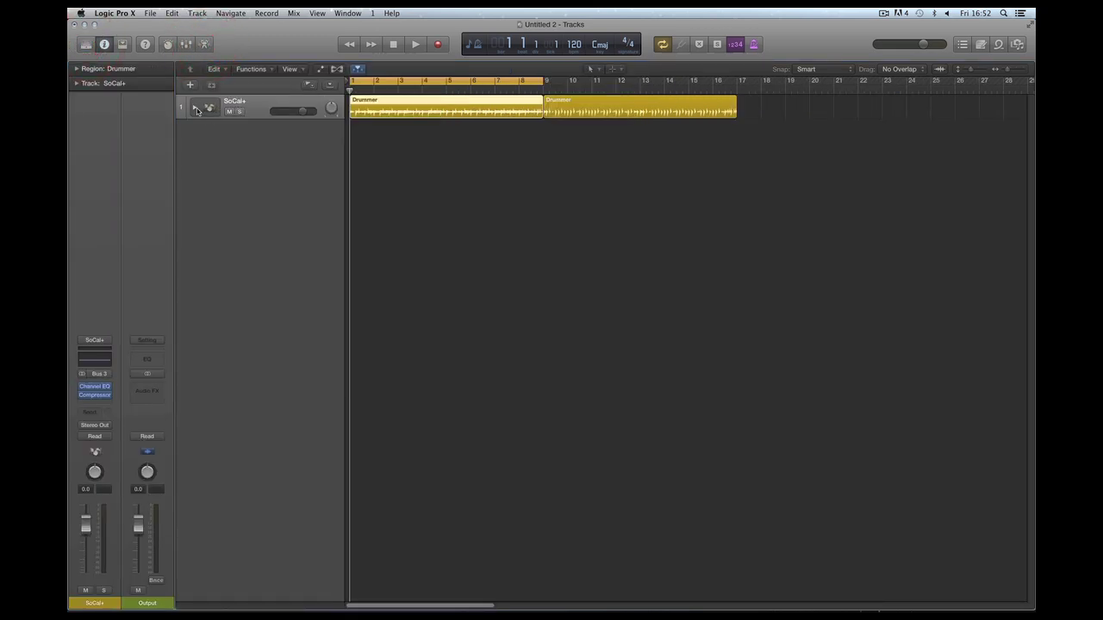
{"action": "left_click", "coordinate": [89, 48]}
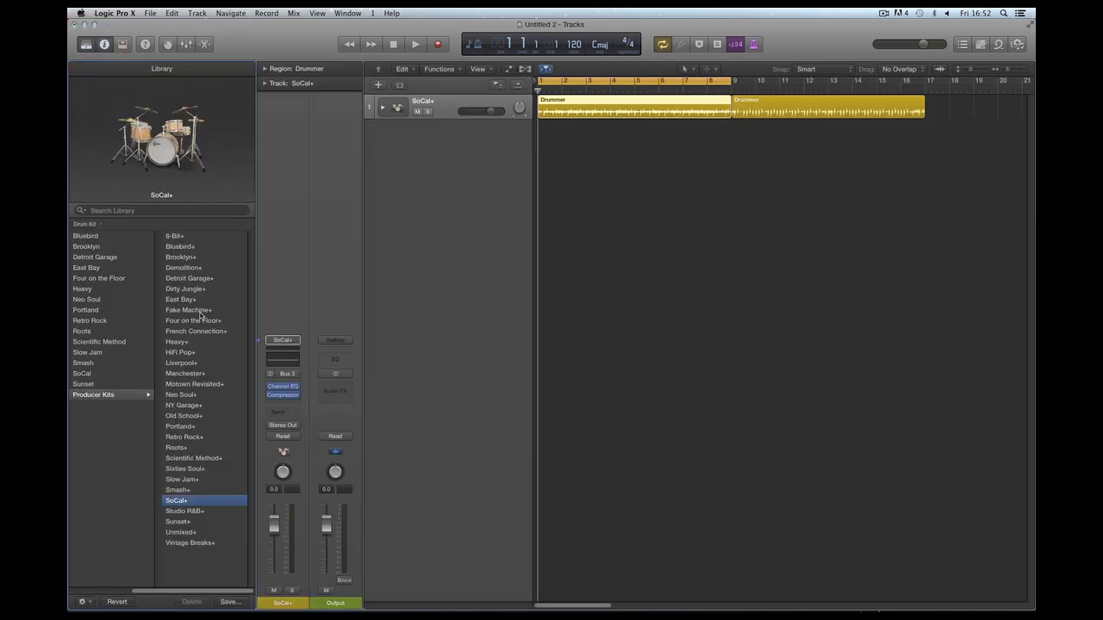
{"action": "left_click", "coordinate": [88, 47]}
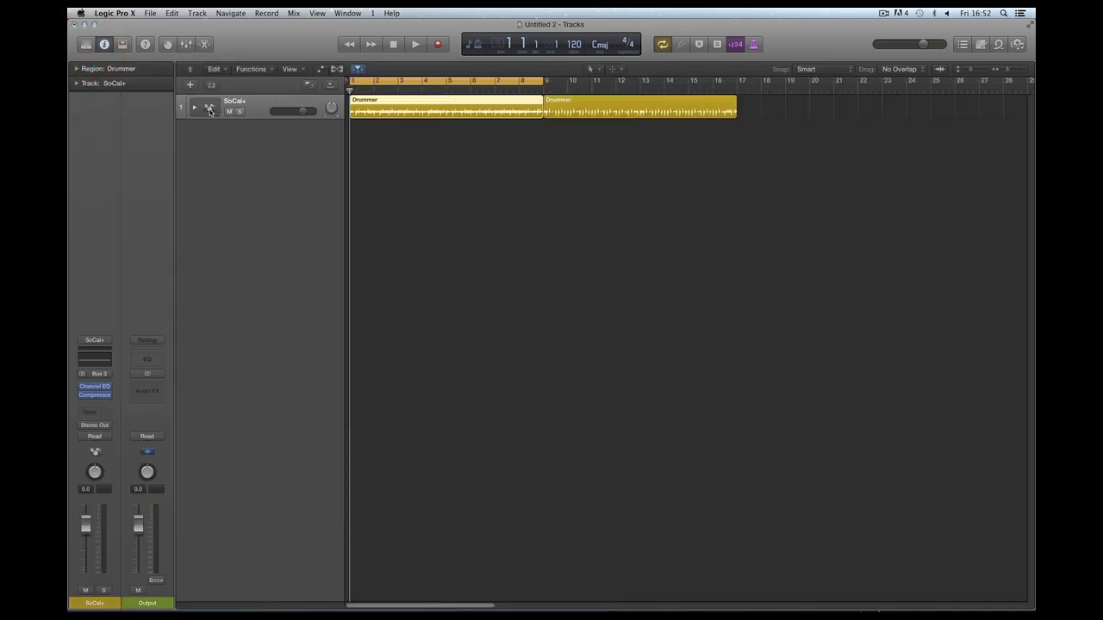
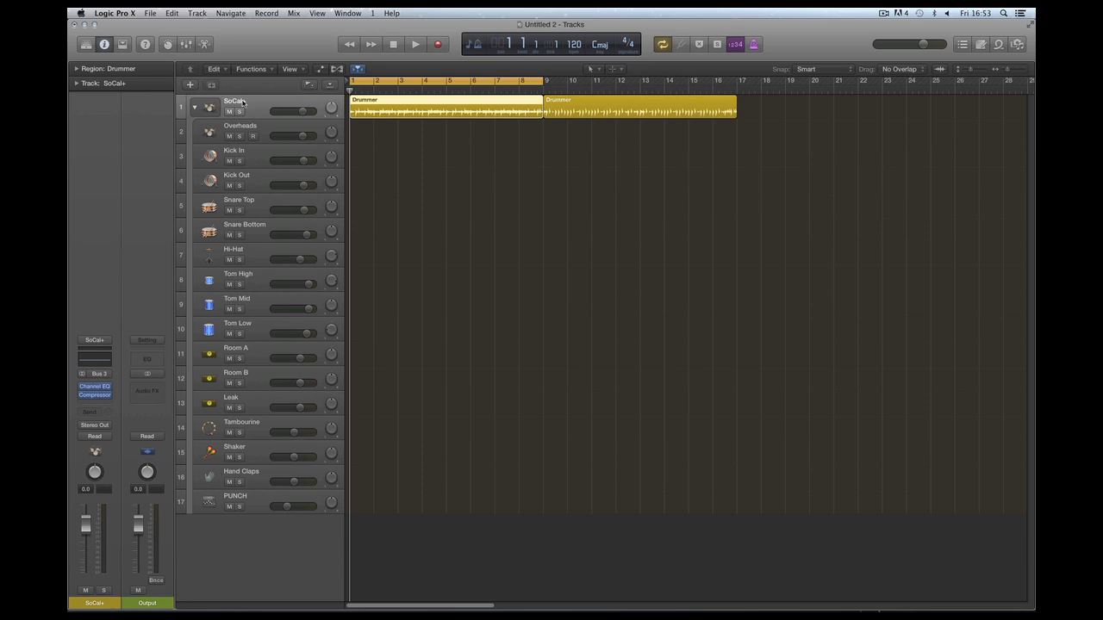
{"action": "left_click", "coordinate": [86, 44]}
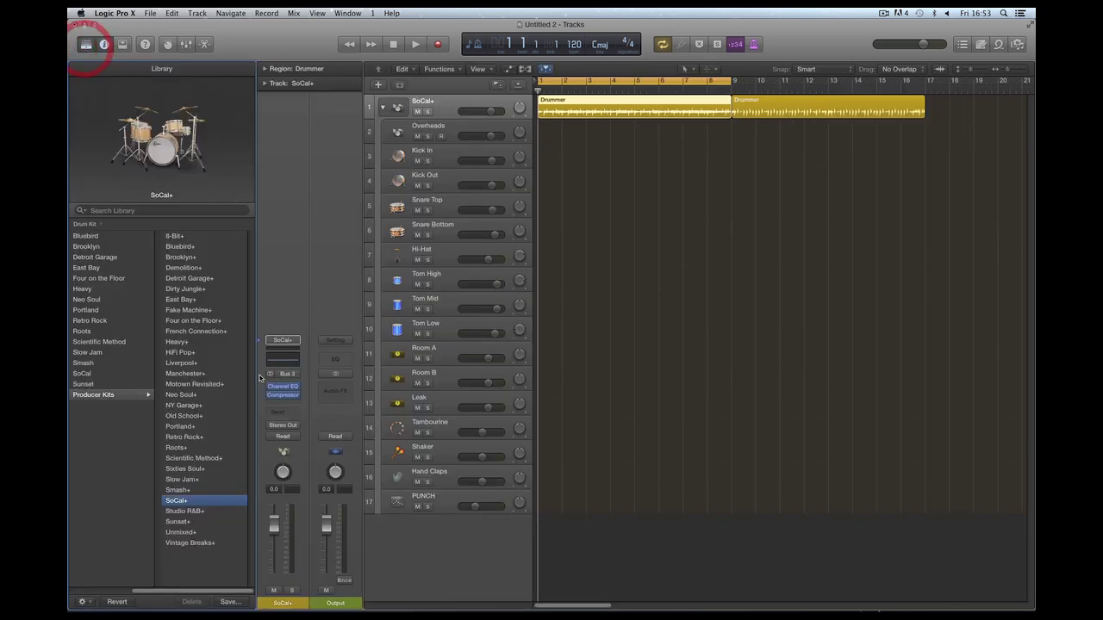
{"action": "left_click", "coordinate": [86, 44]}
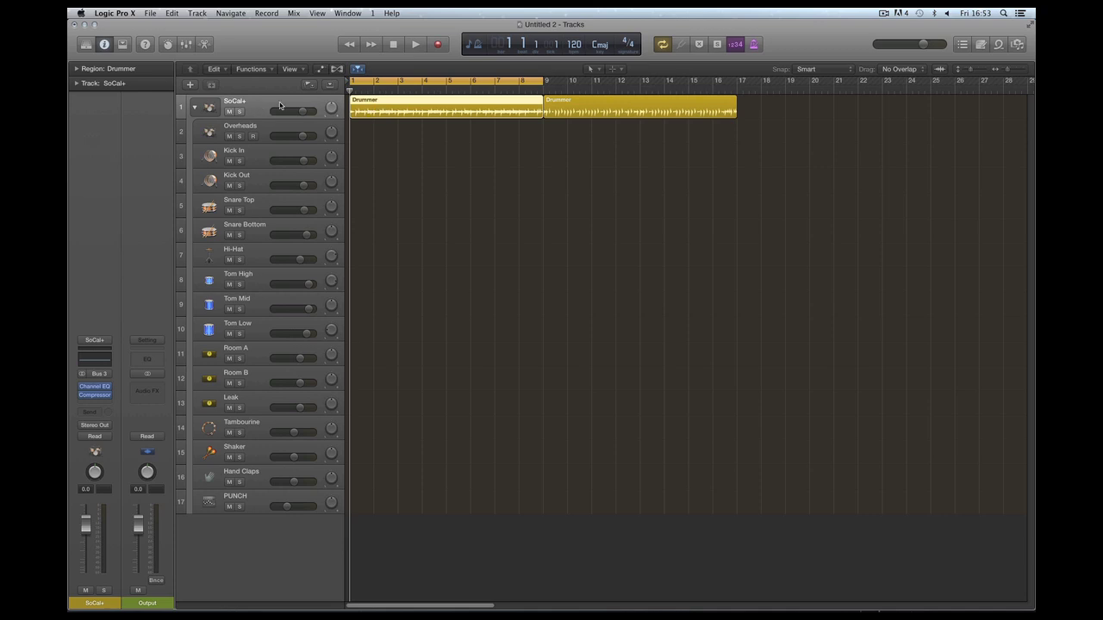
- Select the subtracks from Overheads to PUNCH and show the mixer with wide channel strips
{"action": "left_click", "coordinate": [280, 105]}
{"action": "left_click_drag", "start_coordinate": [267, 127], "coordinate": [260, 509]}
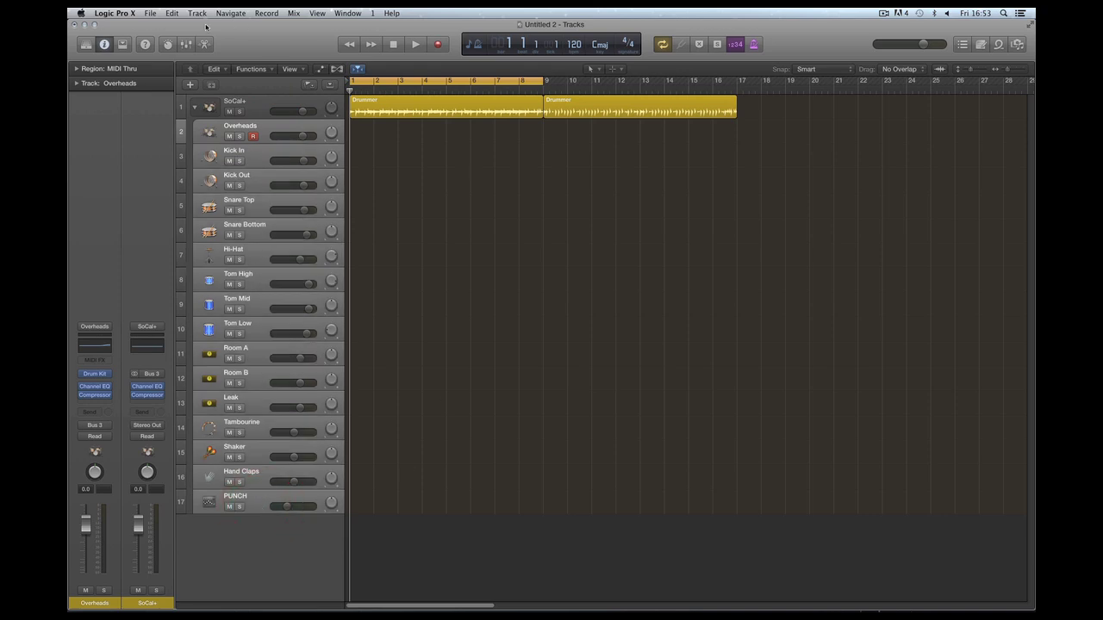
{"action": "left_click", "coordinate": [185, 44]}
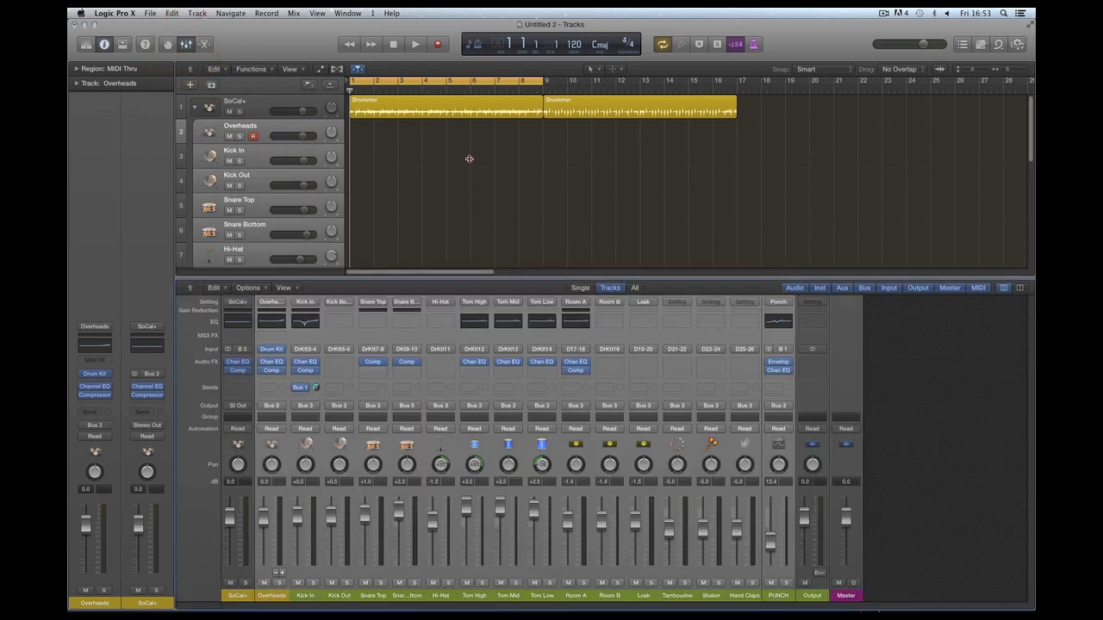
{"action": "left_click", "coordinate": [1019, 288]}
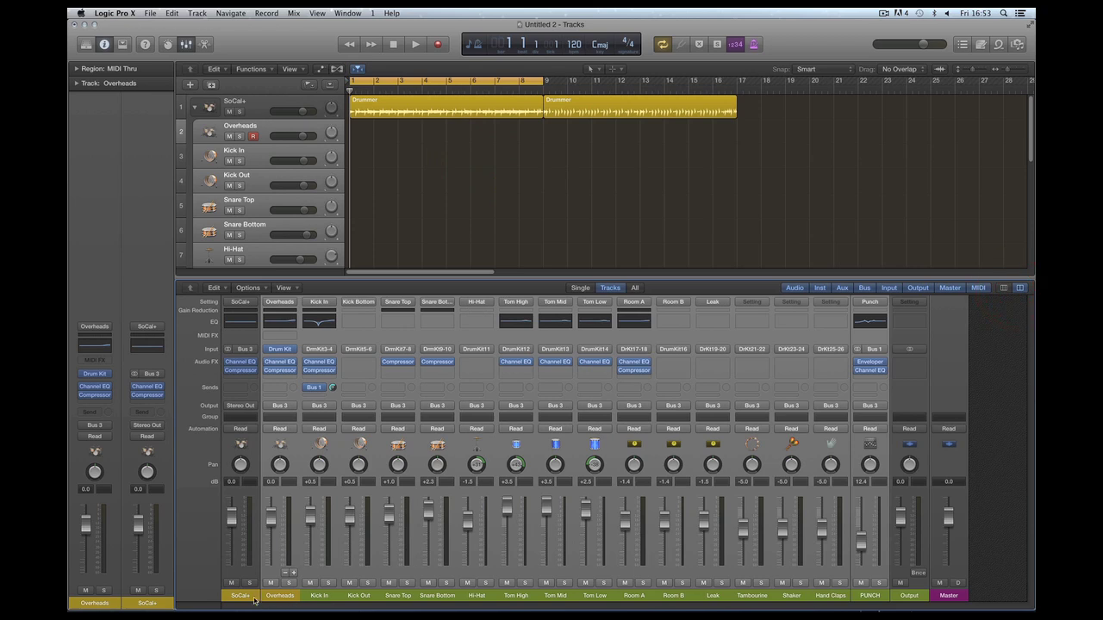
- Select all the kit's individual channel strips in the mixer, from Overheads to PUNCH
{"action": "left_click", "coordinate": [280, 596]}
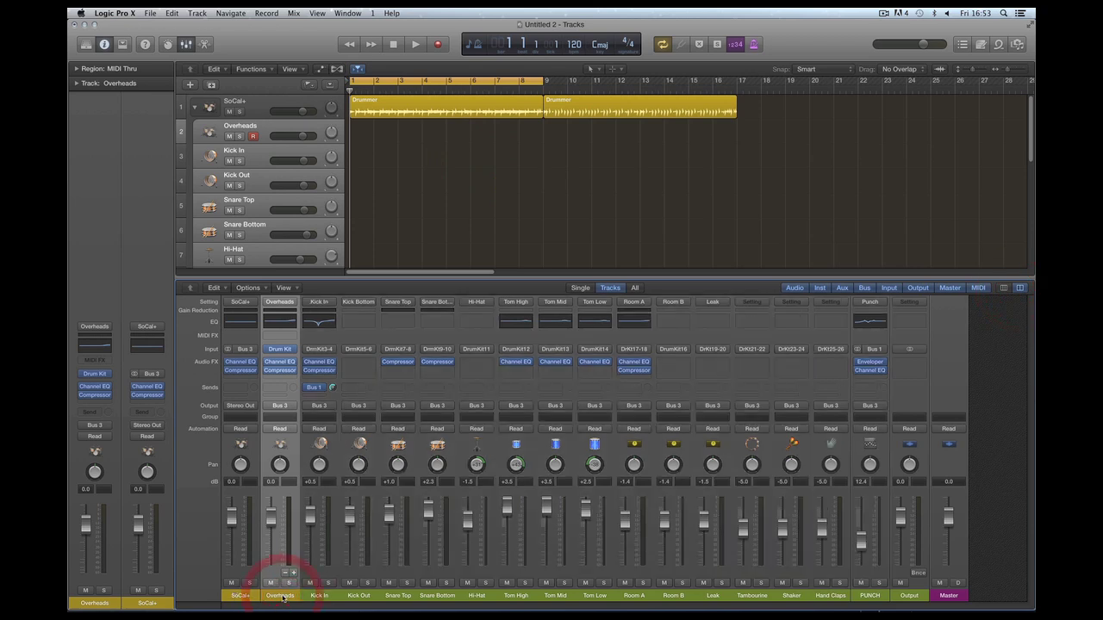
{"action": "left_click", "coordinate": [825, 595], "text": "shift"}
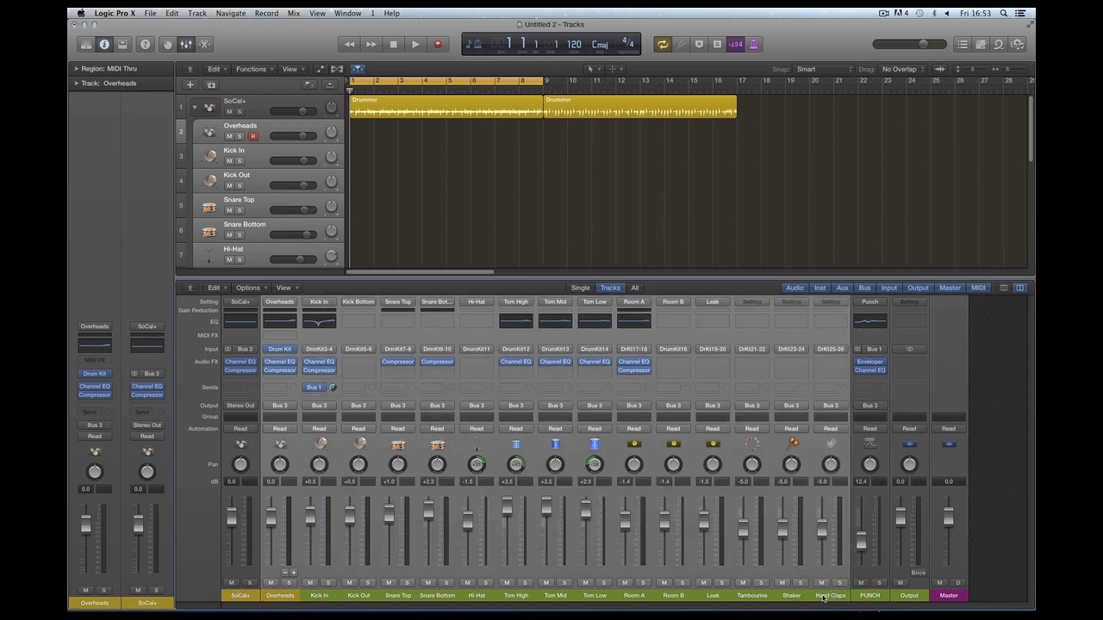
{"action": "left_click", "coordinate": [877, 595], "text": "shift"}
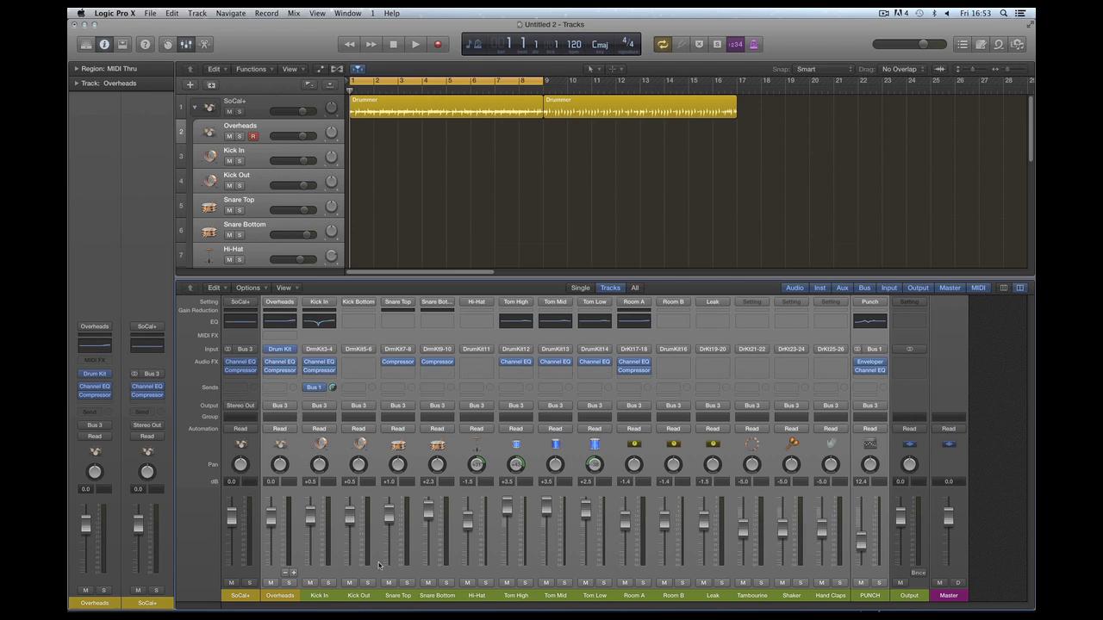
- Play the drums while sweeping the SoCal+ main channel's volume from low up to +2.5 dB, and stop playback
{"action": "left_click", "coordinate": [240, 599]}
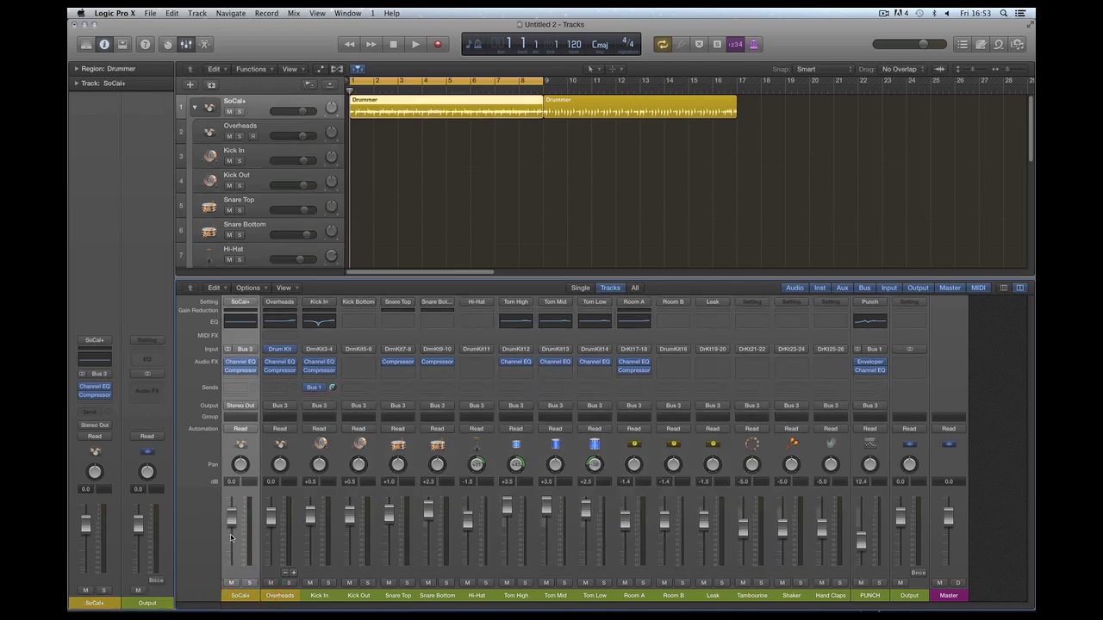
{"action": "key", "text": "space"}
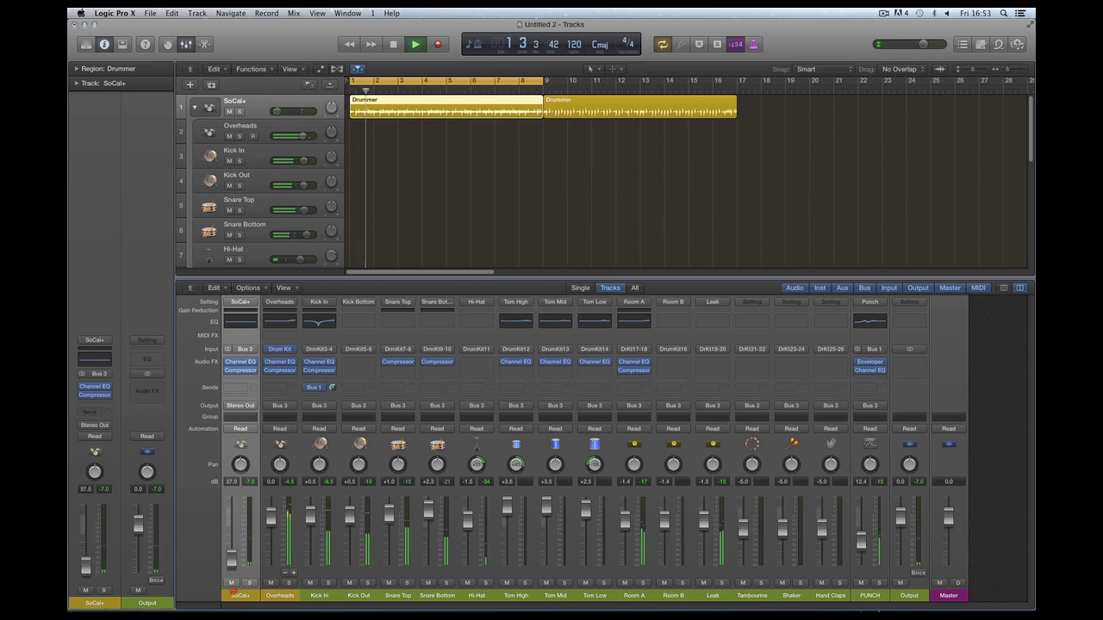
{"action": "left_click_drag", "start_coordinate": [232, 576], "coordinate": [237, 501]}
{"action": "key", "text": "space"}
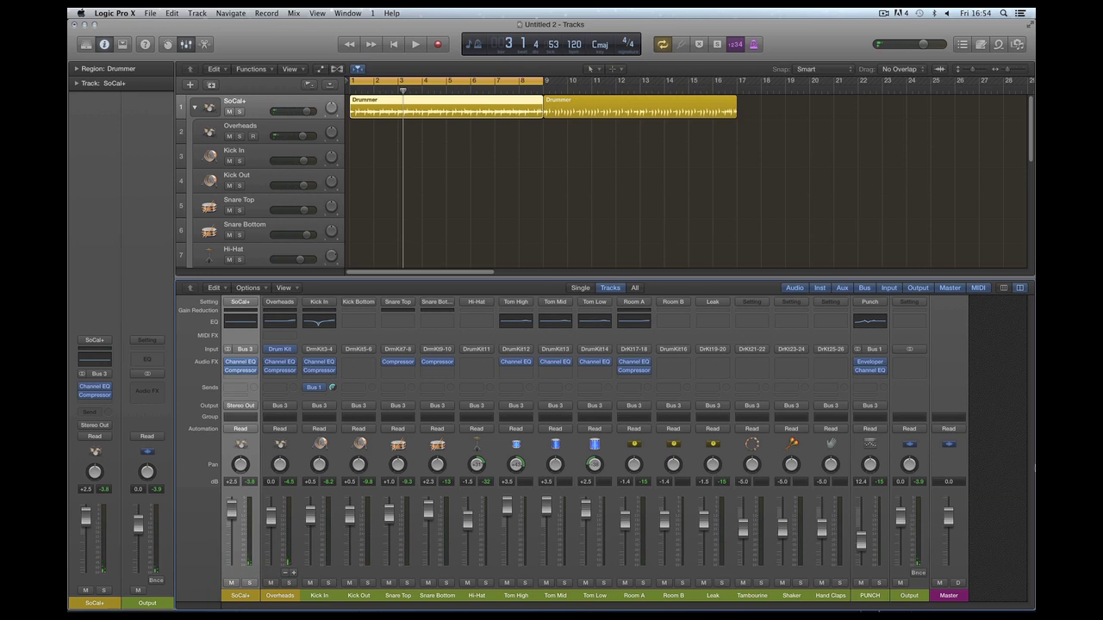
- Reselect the range of mixer channel strips from Overheads through PUNCH
{"action": "left_click", "coordinate": [288, 594]}
{"action": "left_click", "coordinate": [869, 594], "text": "shift"}
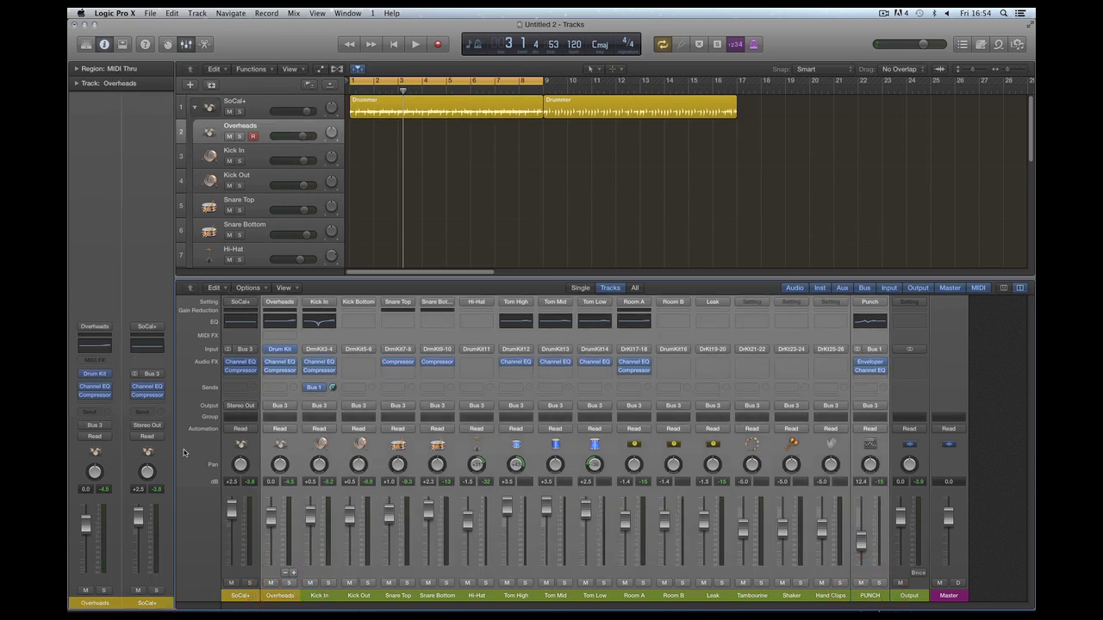
- Play the drums while raising the SoCal+ main channel's volume from -4.8 dB to +2.9 dB, and stop playback
{"action": "left_click", "coordinate": [240, 594]}
{"action": "key", "text": "space"}
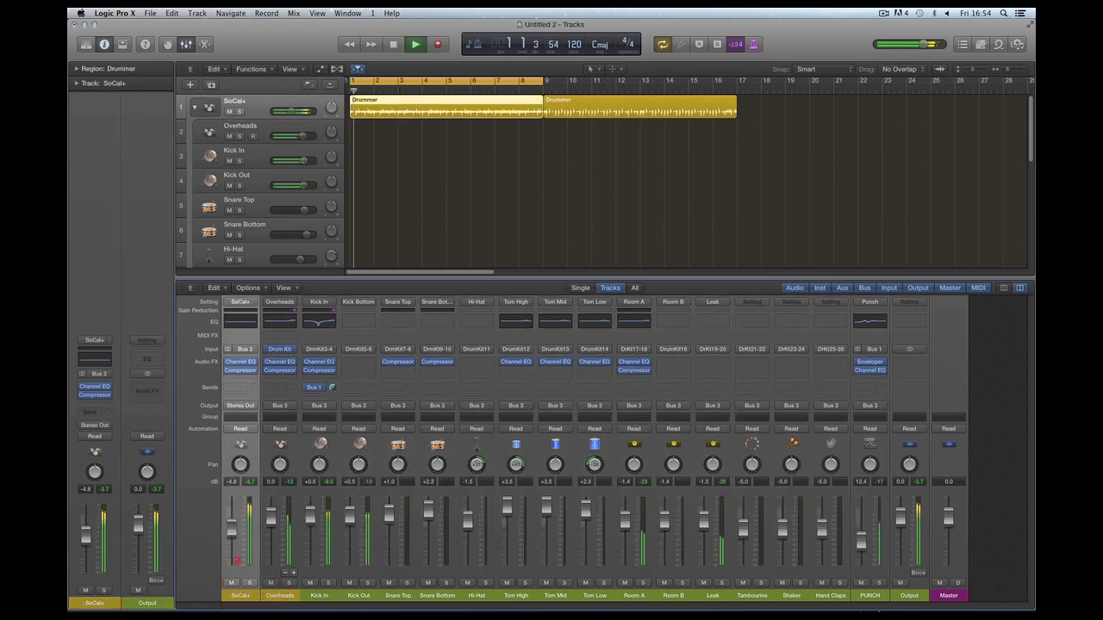
{"action": "left_click_drag", "start_coordinate": [231, 508], "coordinate": [231, 506]}
{"action": "key", "text": "space"}
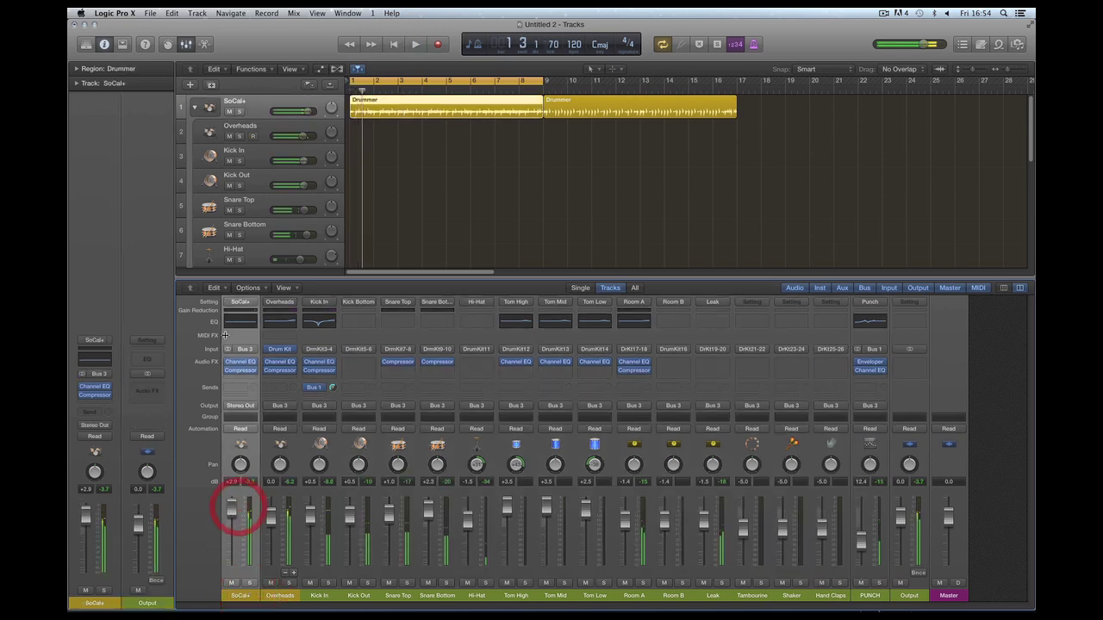
- Hide the mixer and select the kit's subtracks in the track list from Overheads through PUNCH
{"action": "left_click", "coordinate": [274, 107]}
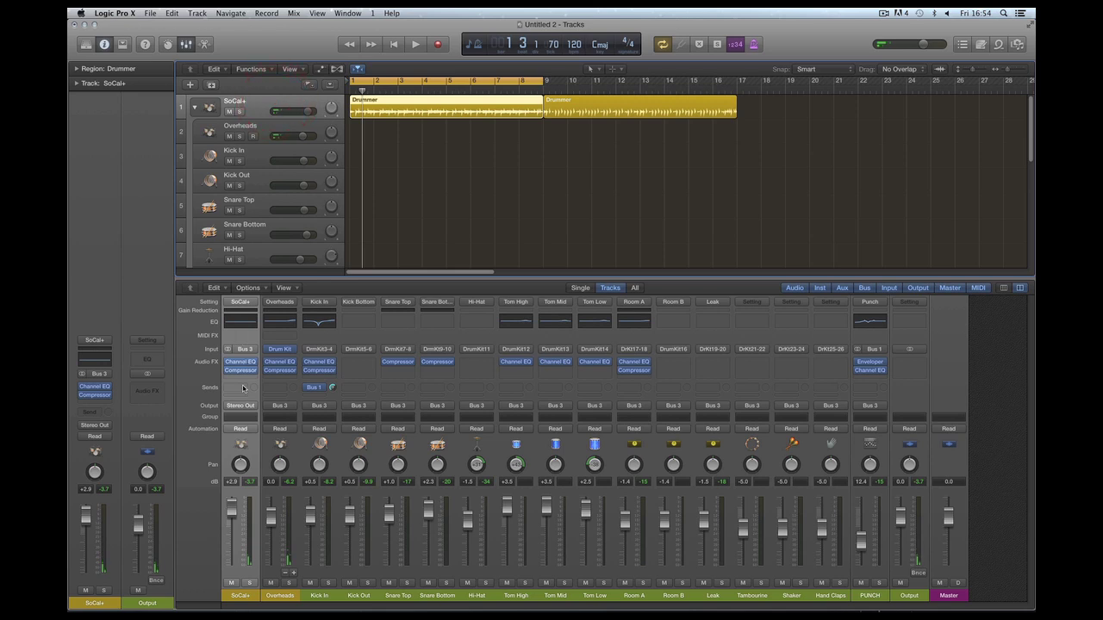
{"action": "left_click", "coordinate": [186, 44]}
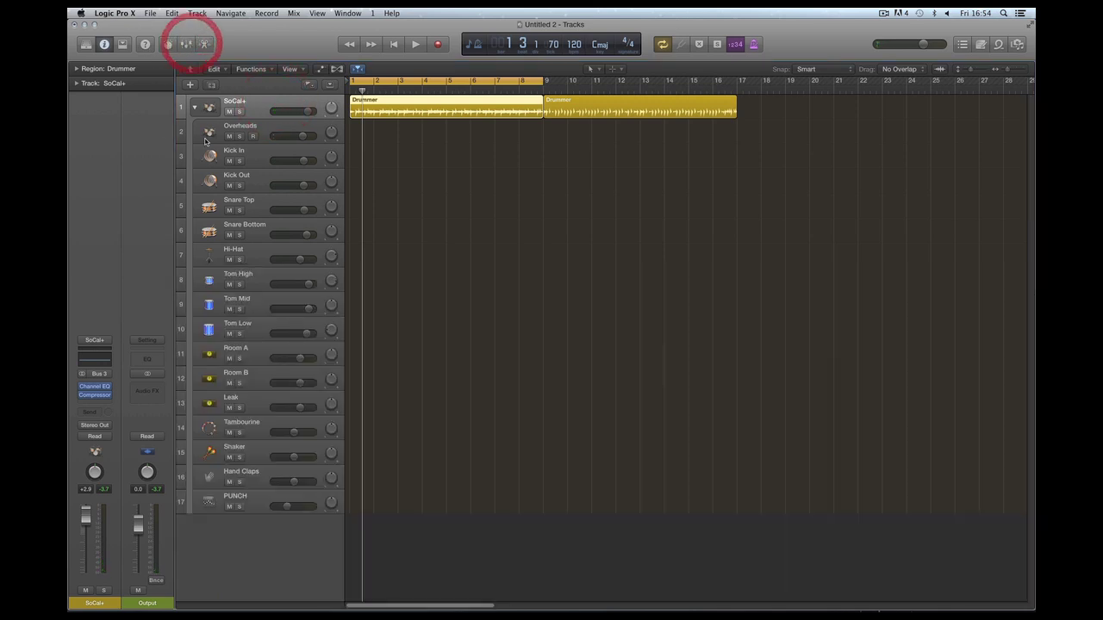
{"action": "left_click", "coordinate": [265, 130]}
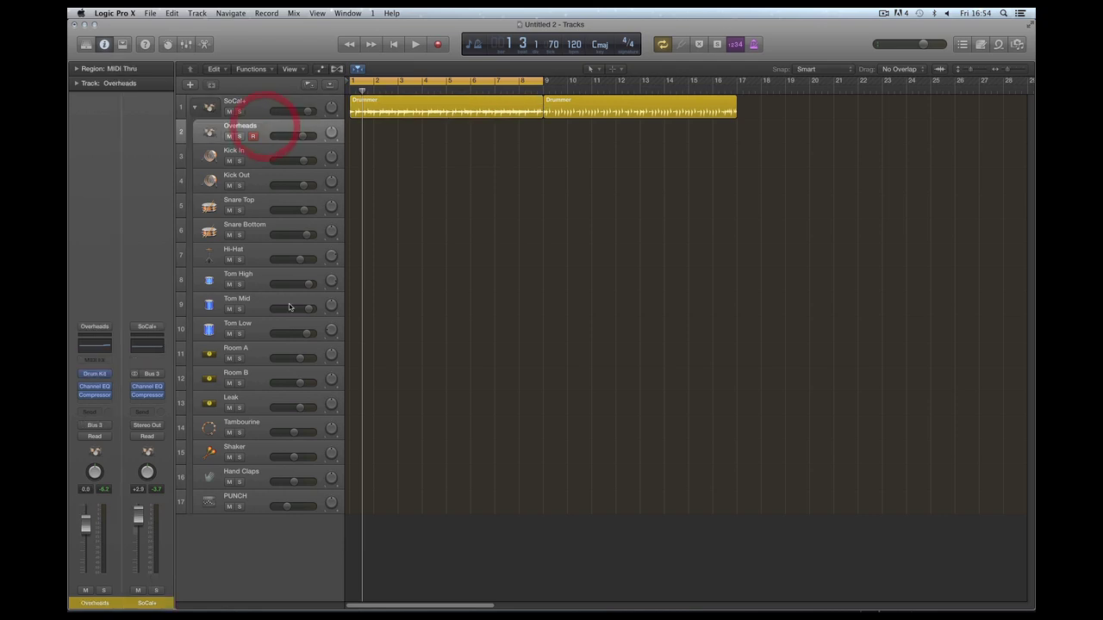
{"action": "left_click", "coordinate": [266, 474], "text": "shift"}
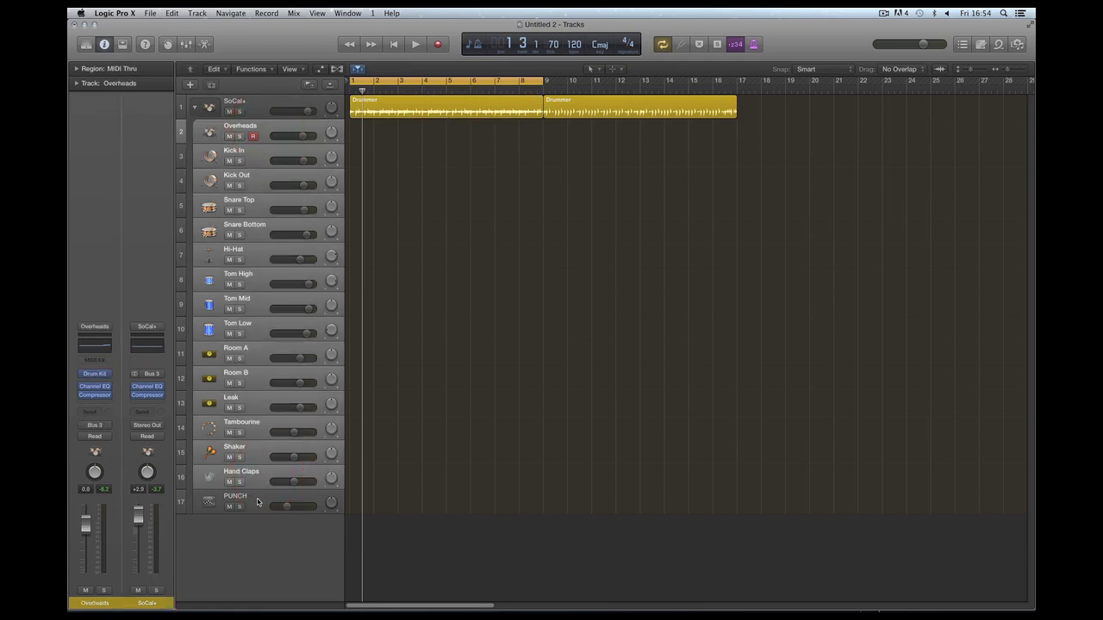
{"action": "left_click", "coordinate": [257, 502], "text": "shift"}
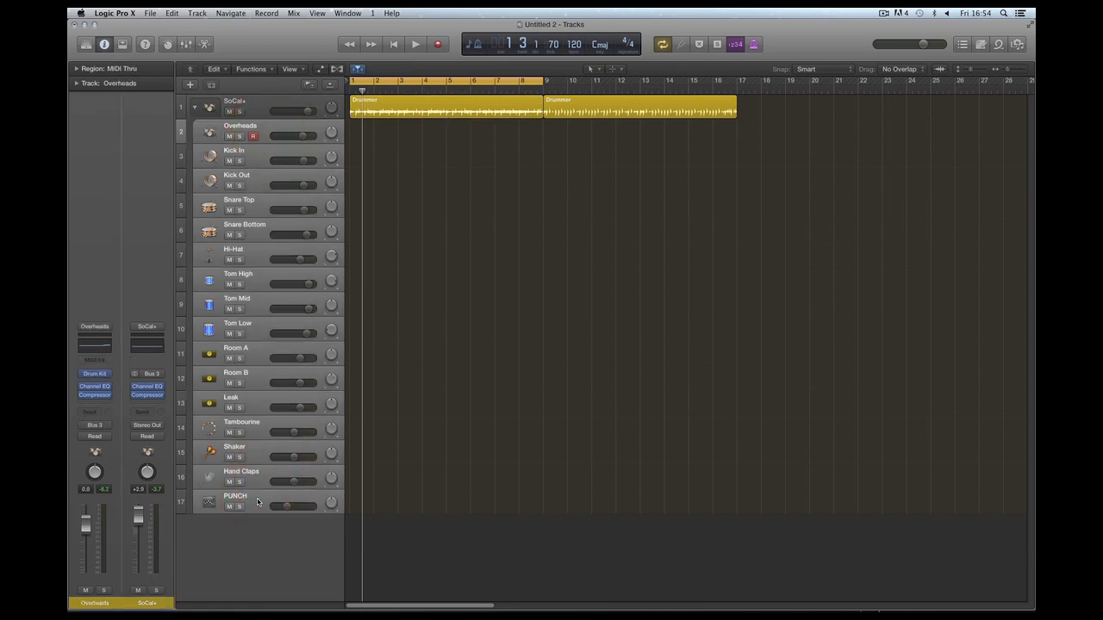
- Select the SoCal+ main track and return the playhead to the start of bar 1
{"action": "left_click", "coordinate": [256, 109]}
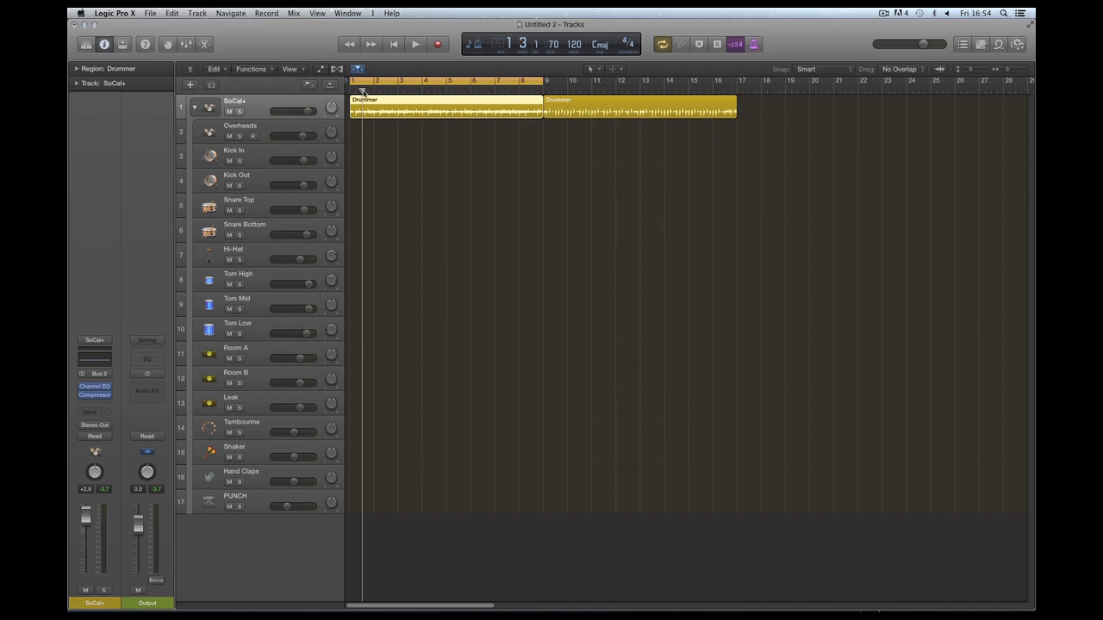
{"action": "key", "text": "space"}
{"action": "left_click", "coordinate": [355, 91]}
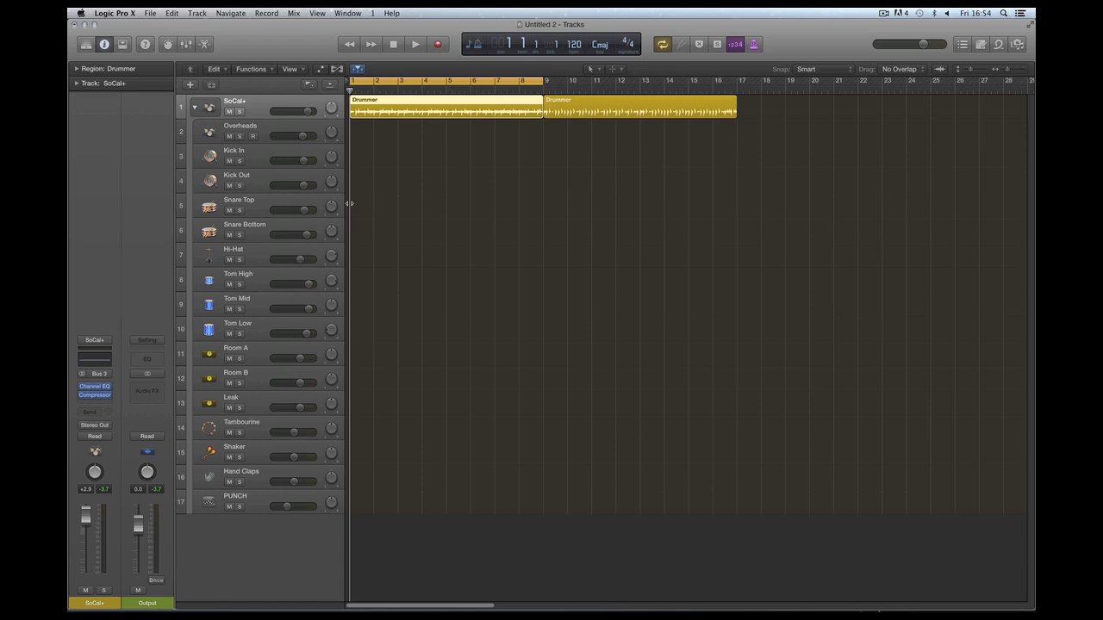
- Show the mixer and open the Drum Kit Designer from the Overheads channel's instrument slot, placing its window clear of the track list
{"action": "left_click", "coordinate": [187, 45]}
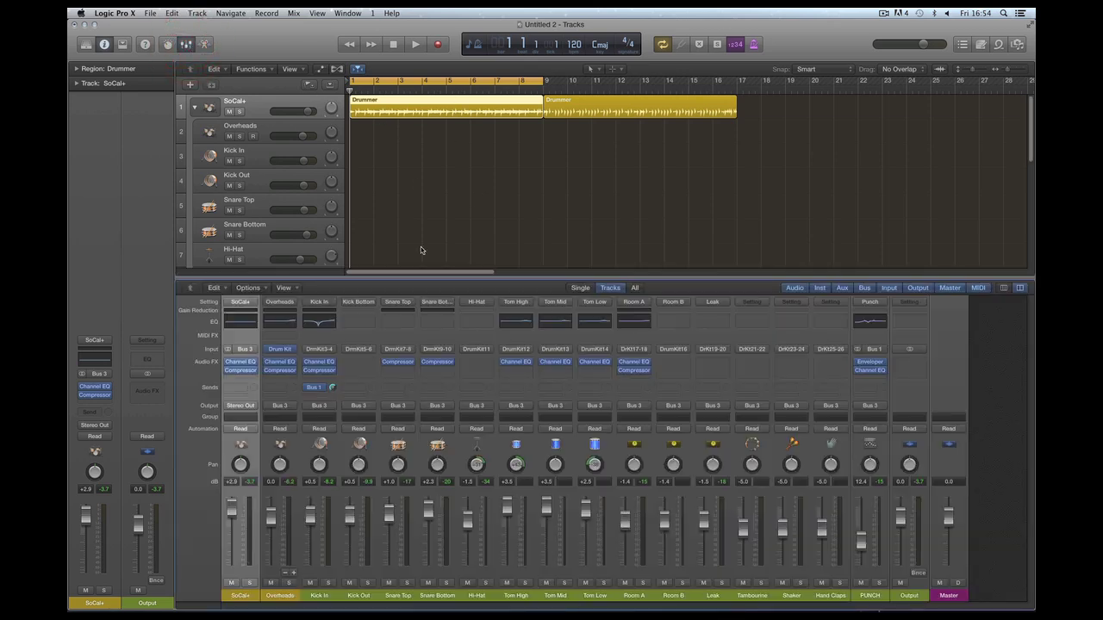
{"action": "left_click", "coordinate": [465, 243]}
{"action": "left_click", "coordinate": [287, 595]}
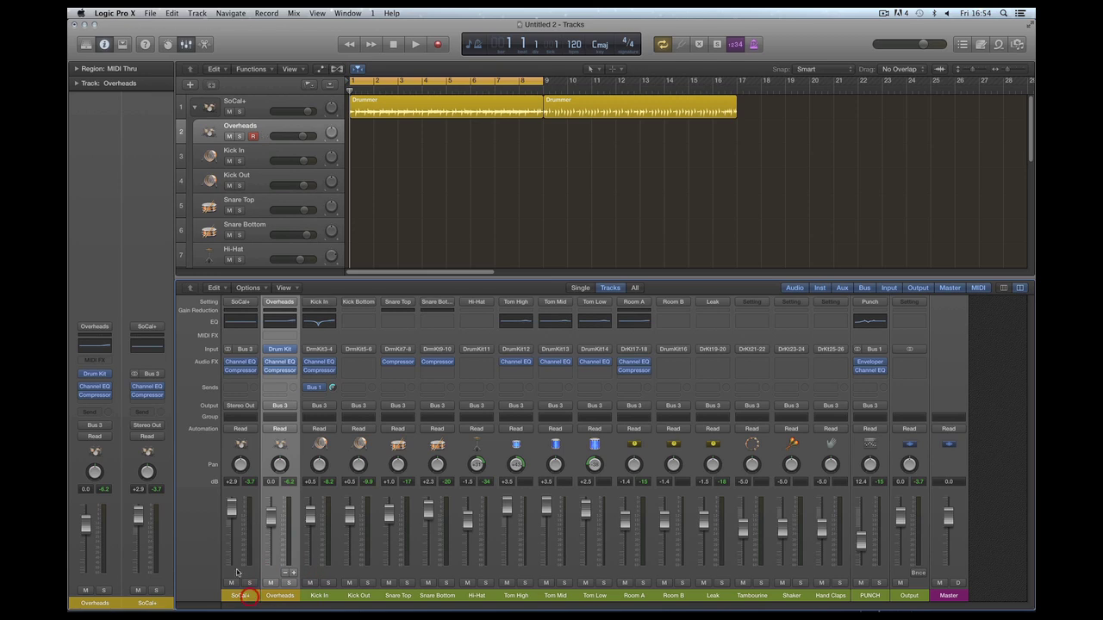
{"action": "left_click", "coordinate": [241, 595]}
{"action": "left_click", "coordinate": [280, 595]}
{"action": "mouse_move", "coordinate": [281, 350]}
{"action": "left_click", "coordinate": [281, 351]}
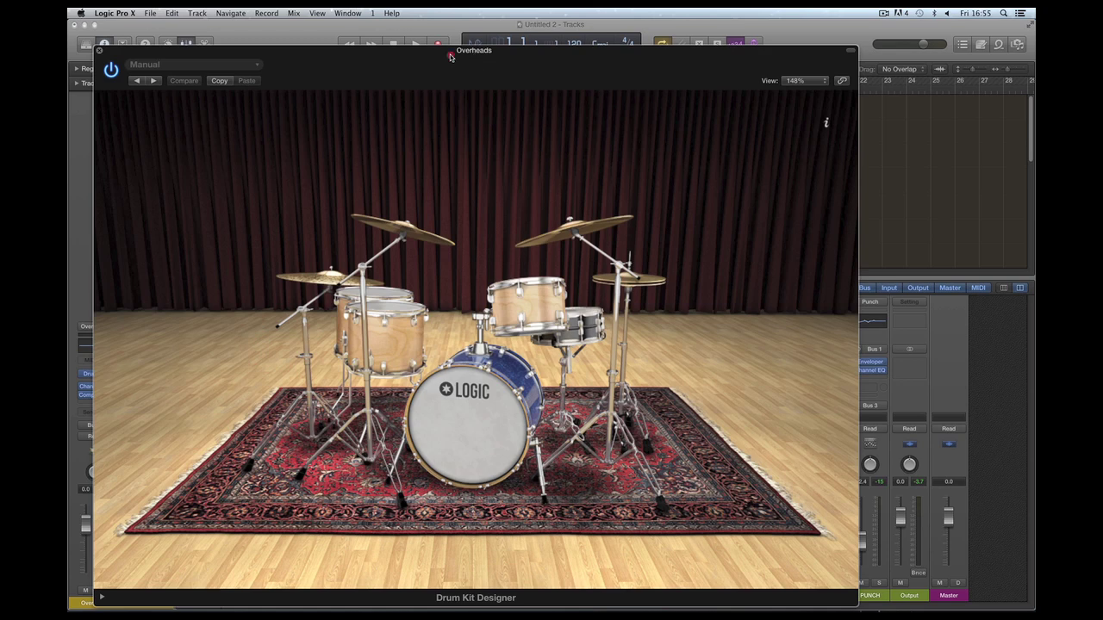
{"action": "left_click_drag", "start_coordinate": [450, 57], "coordinate": [501, 39]}
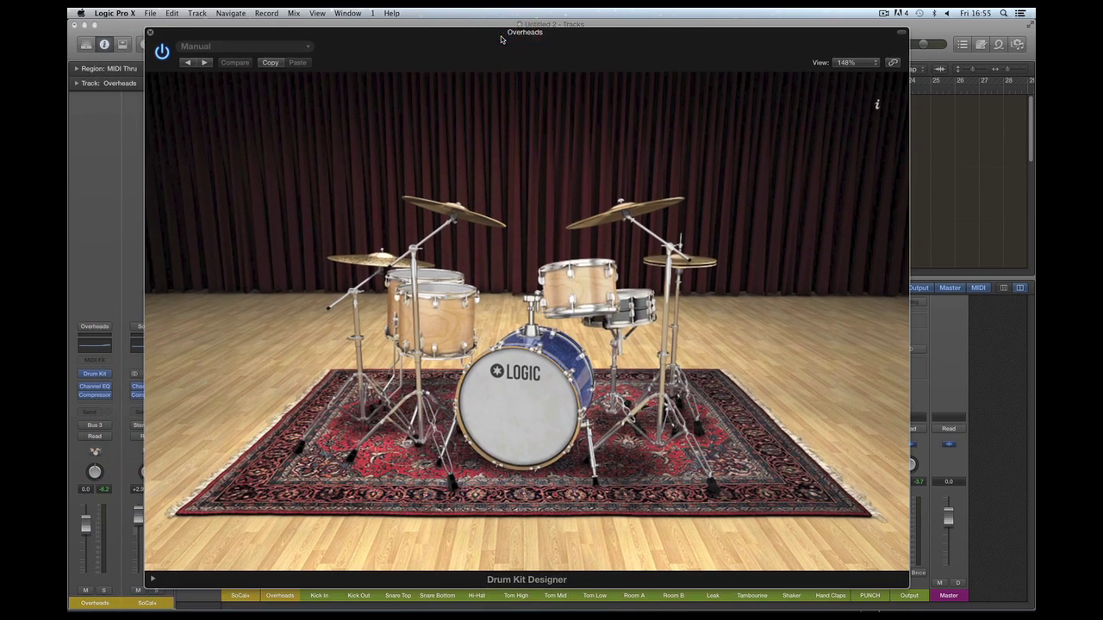
- Examine the alternative kicks, snares and toms offered in the Drum Kit Designer, auditioning each drum of the kit
{"action": "left_click", "coordinate": [527, 384]}
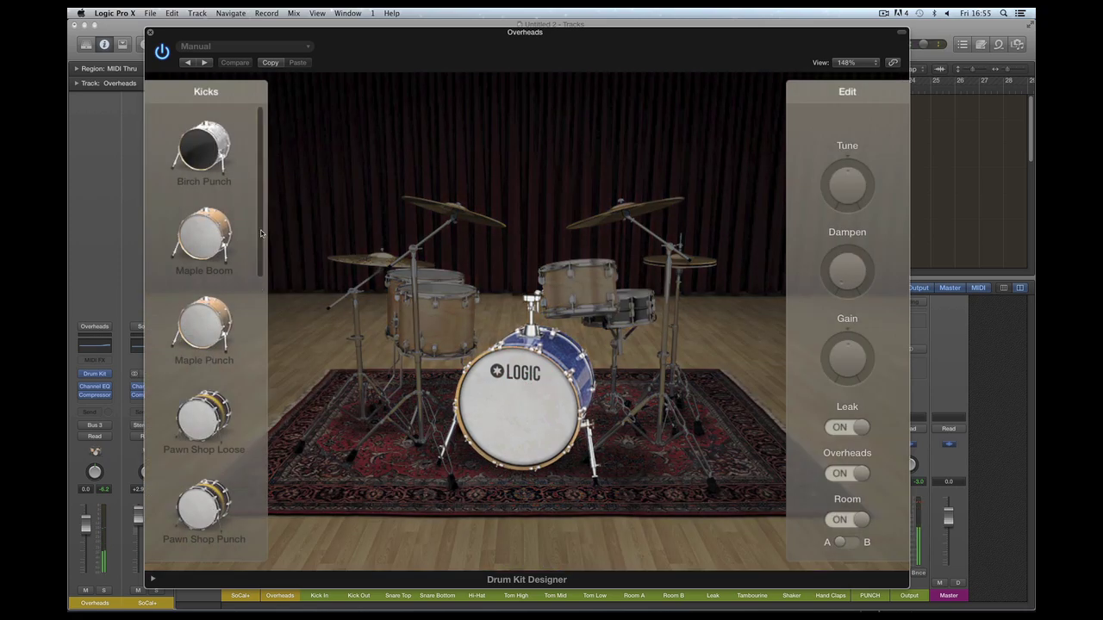
{"action": "scroll", "coordinate": [261, 232], "scroll_direction": "down", "scroll_amount": 5}
{"action": "scroll", "coordinate": [267, 216], "scroll_direction": "up", "scroll_amount": 5}
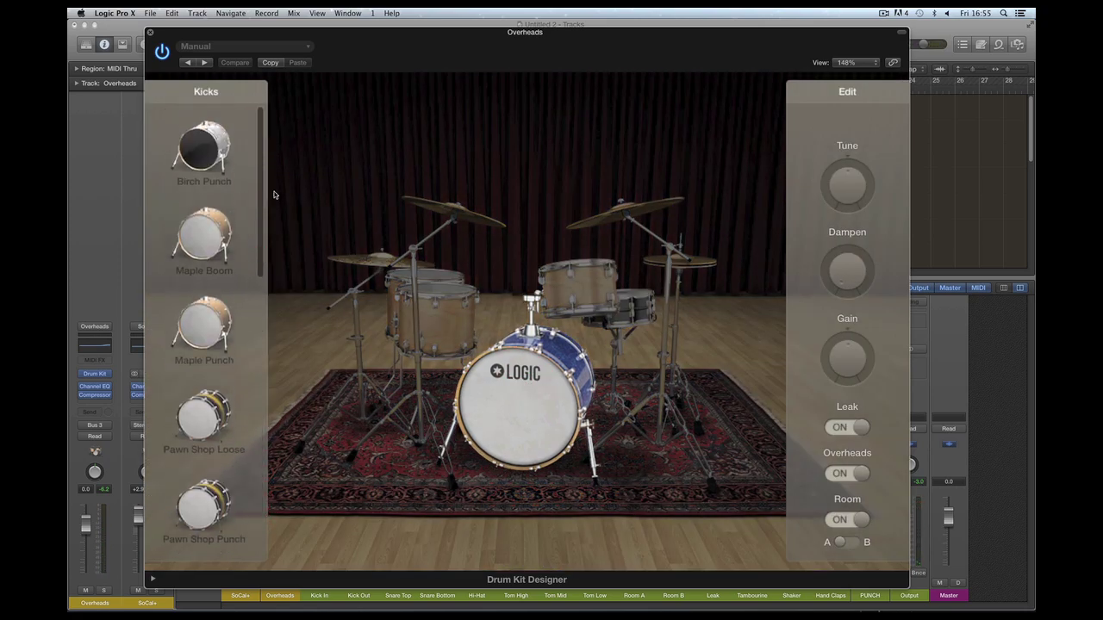
{"action": "left_click", "coordinate": [633, 303]}
{"action": "scroll", "coordinate": [267, 336], "scroll_direction": "down", "scroll_amount": 3}
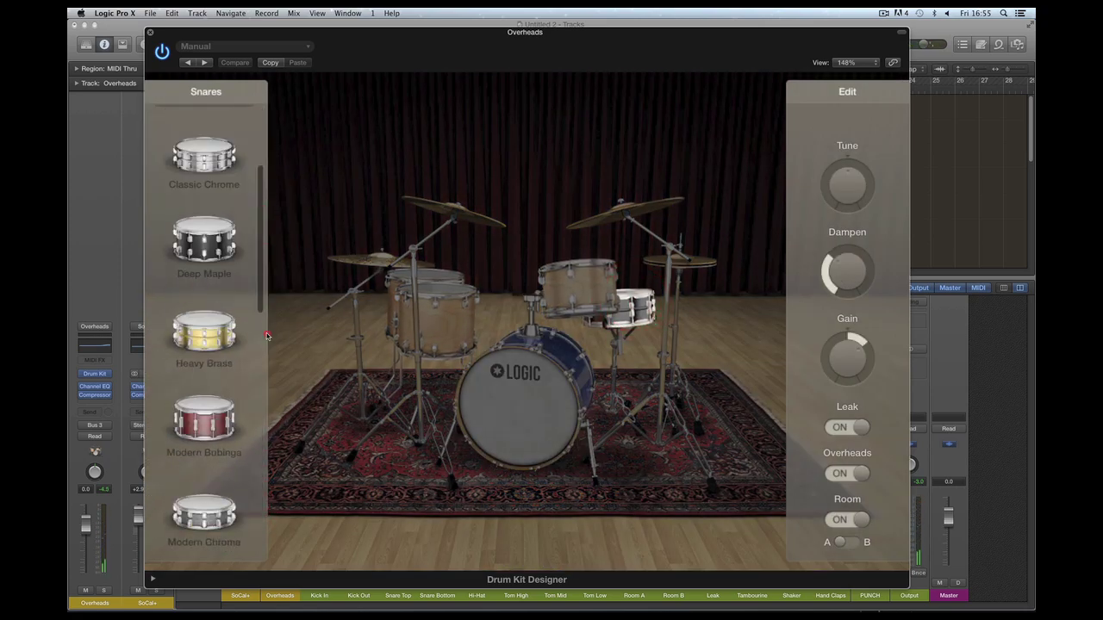
{"action": "scroll", "coordinate": [268, 336], "scroll_direction": "down", "scroll_amount": 3}
{"action": "scroll", "coordinate": [267, 487], "scroll_direction": "up", "scroll_amount": 6}
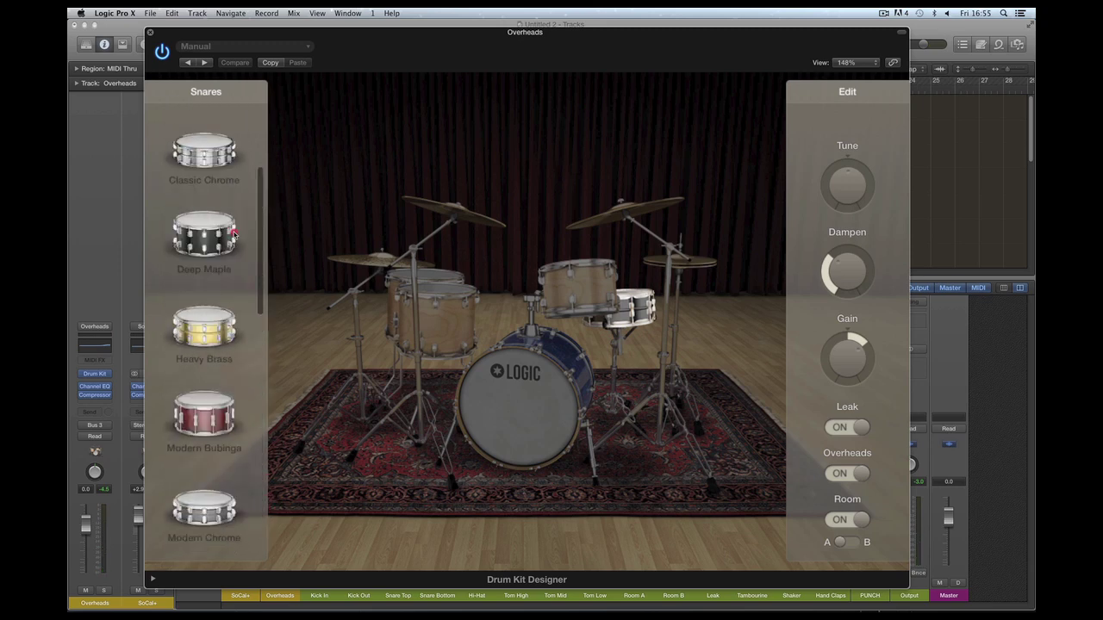
{"action": "left_click", "coordinate": [427, 306]}
{"action": "scroll", "coordinate": [258, 258], "scroll_direction": "down", "scroll_amount": 5}
{"action": "scroll", "coordinate": [257, 179], "scroll_direction": "up", "scroll_amount": 2}
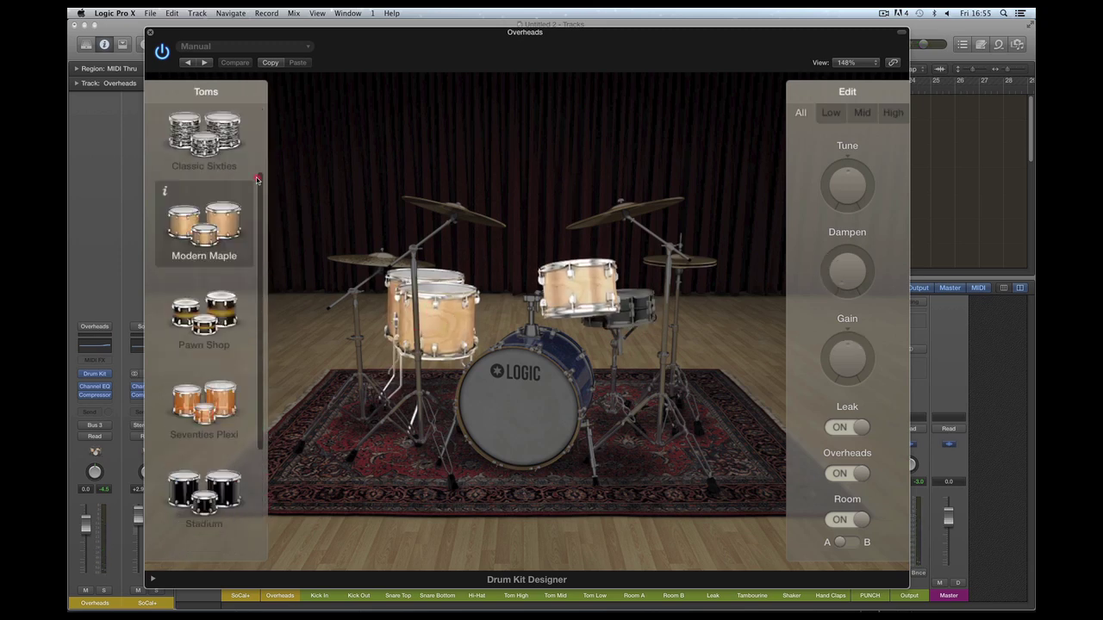
{"action": "scroll", "coordinate": [257, 179], "scroll_direction": "up", "scroll_amount": 3}
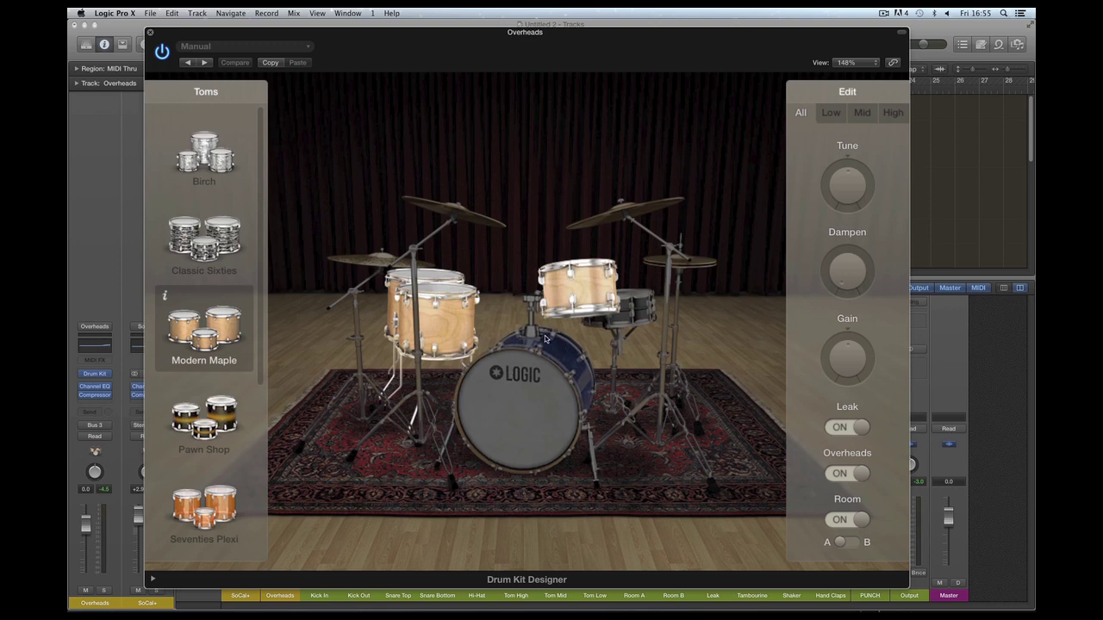
- Examine the alternative rides, crashes and hi-hats for the kit, and close the Drum Kit Designer
{"action": "left_click", "coordinate": [382, 260]}
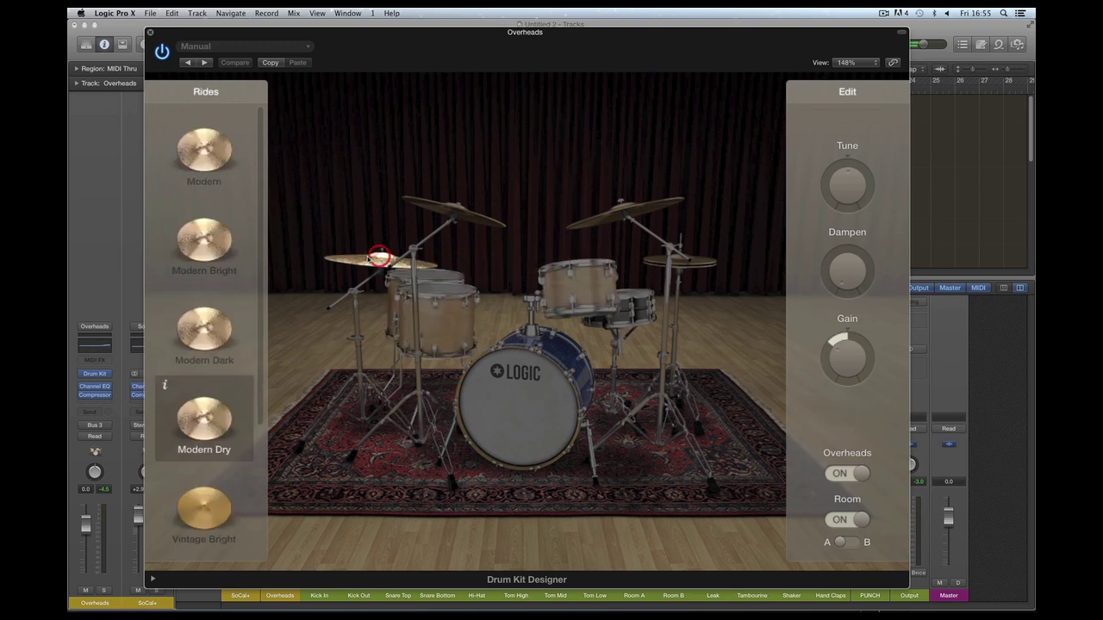
{"action": "scroll", "coordinate": [258, 190], "scroll_direction": "down", "scroll_amount": 3}
{"action": "scroll", "coordinate": [263, 207], "scroll_direction": "up", "scroll_amount": 3}
{"action": "left_click", "coordinate": [456, 209]}
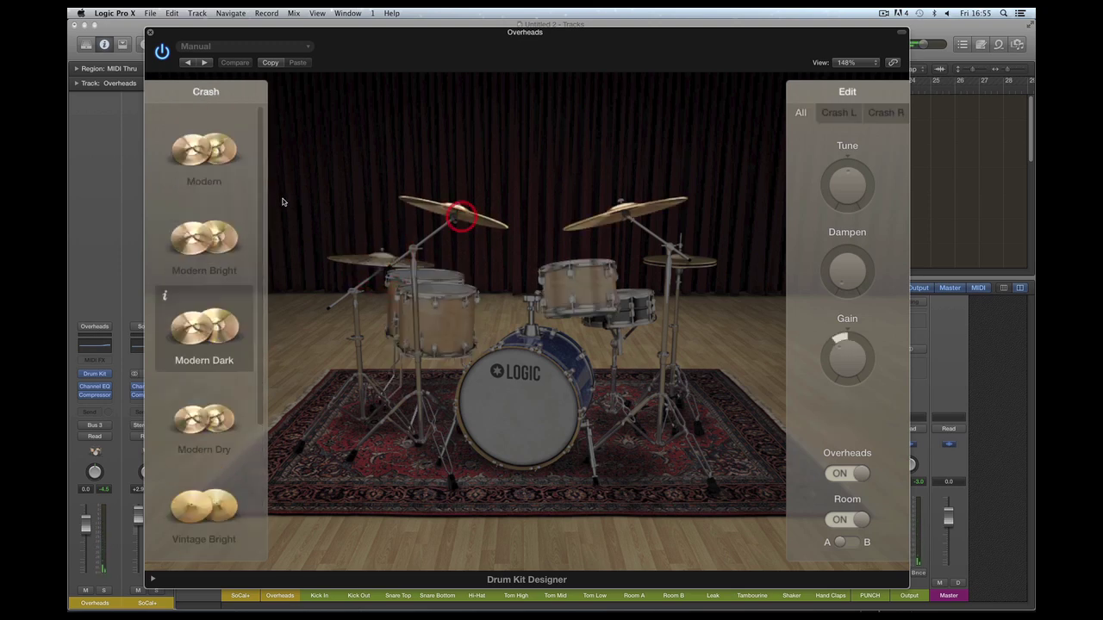
{"action": "scroll", "coordinate": [261, 170], "scroll_direction": "down", "scroll_amount": 3}
{"action": "scroll", "coordinate": [267, 168], "scroll_direction": "up", "scroll_amount": 3}
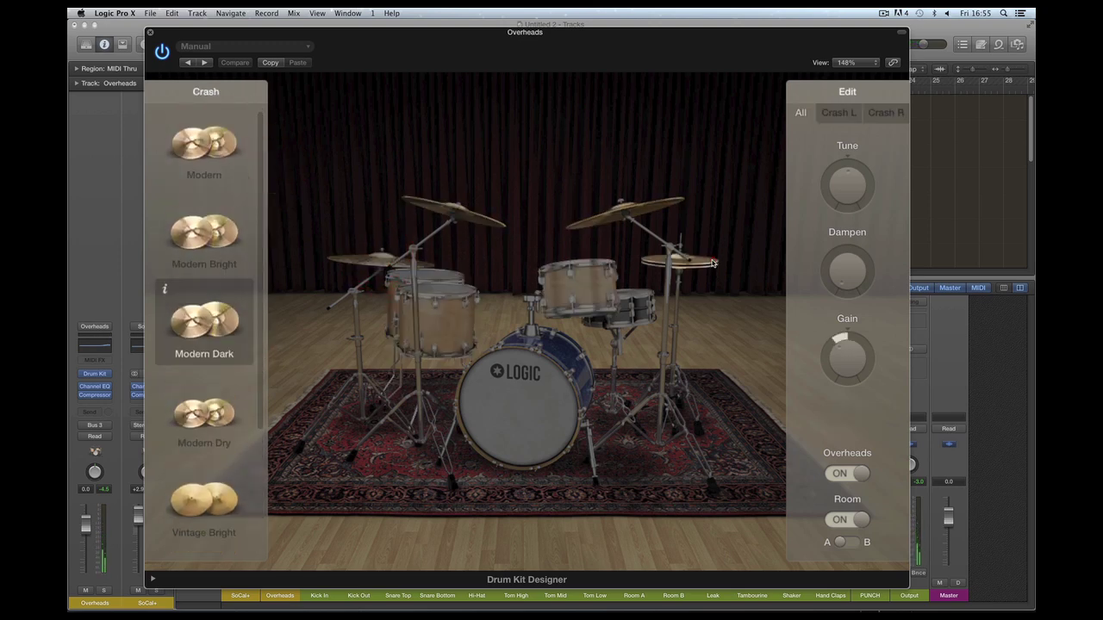
{"action": "left_click", "coordinate": [680, 258]}
{"action": "scroll", "coordinate": [261, 229], "scroll_direction": "down", "scroll_amount": 3}
{"action": "scroll", "coordinate": [263, 207], "scroll_direction": "up", "scroll_amount": 3}
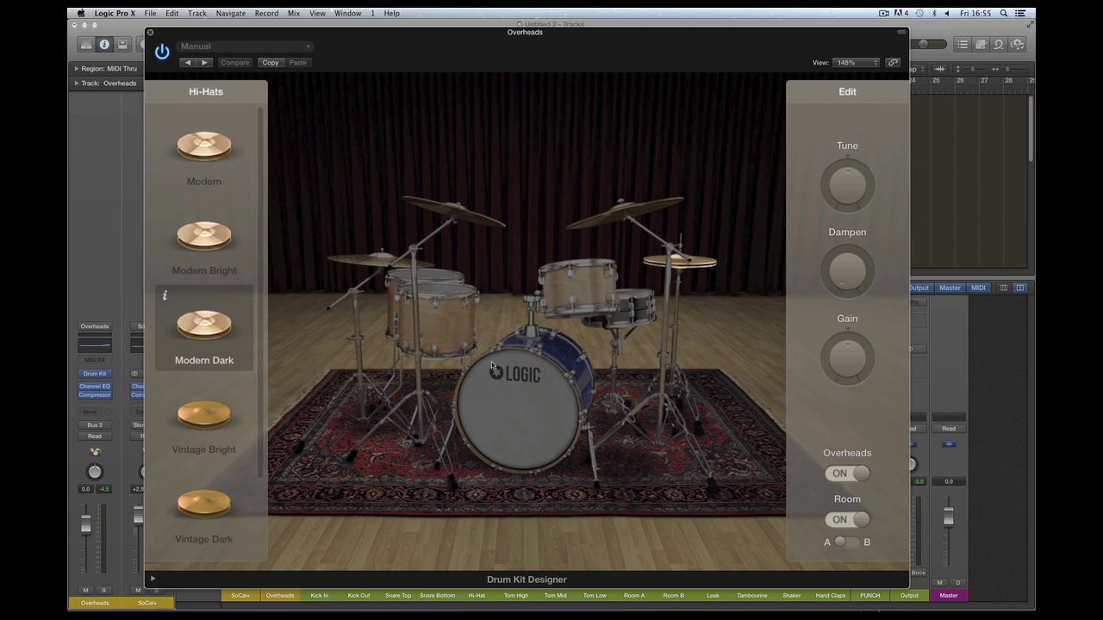
{"action": "left_click", "coordinate": [700, 330]}
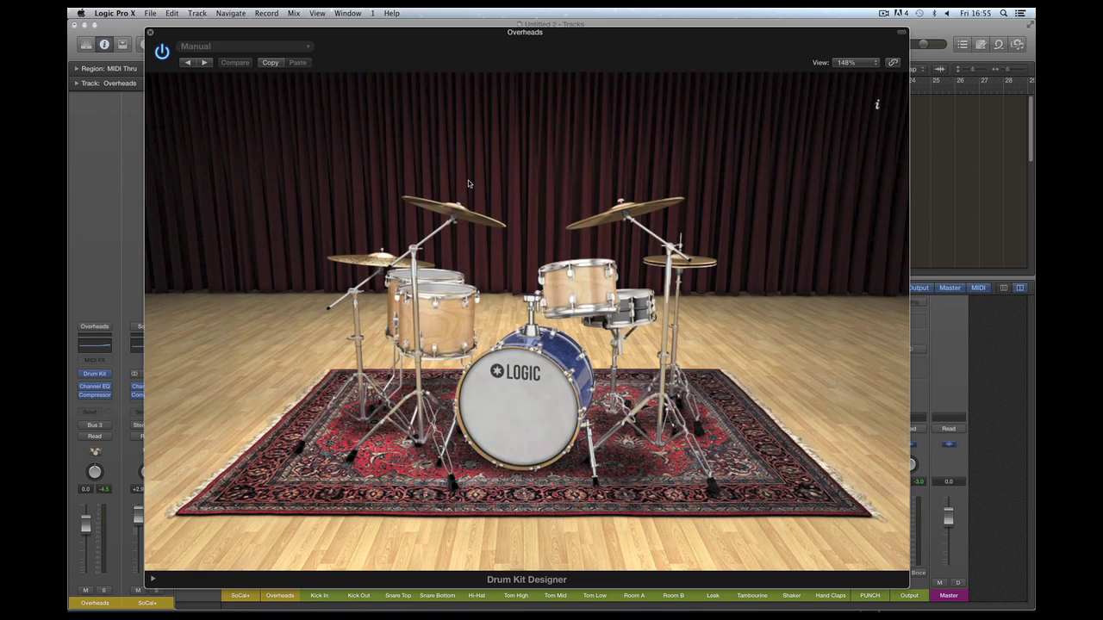
{"action": "left_click", "coordinate": [150, 33]}
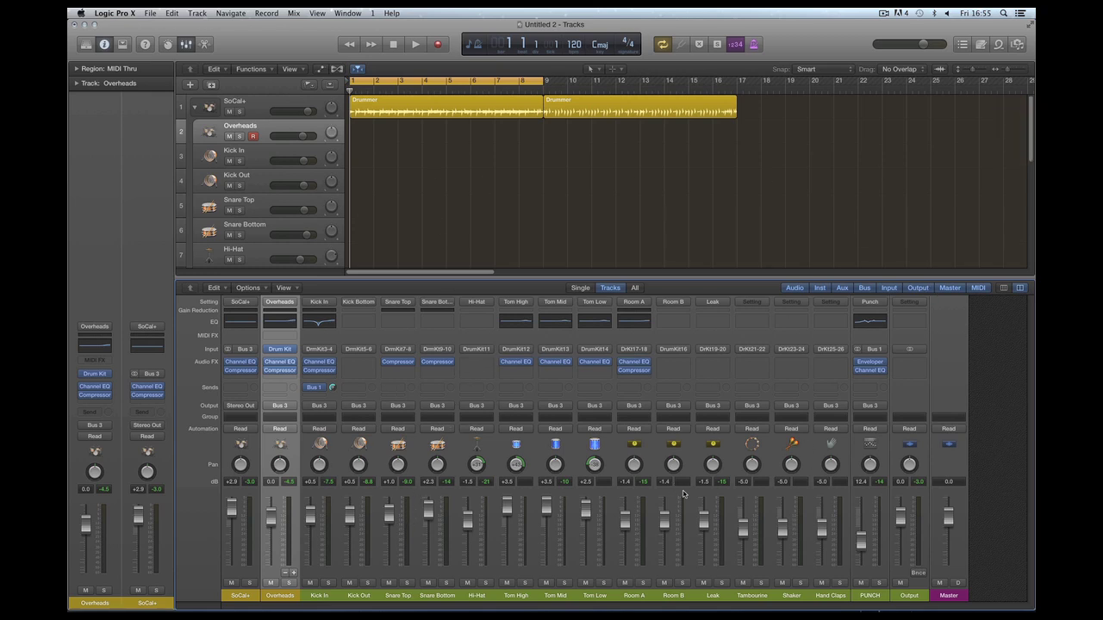
- Load the Unmixed+ producer kit from the library onto the SoCal+ main drummer track
{"action": "left_click", "coordinate": [256, 107]}
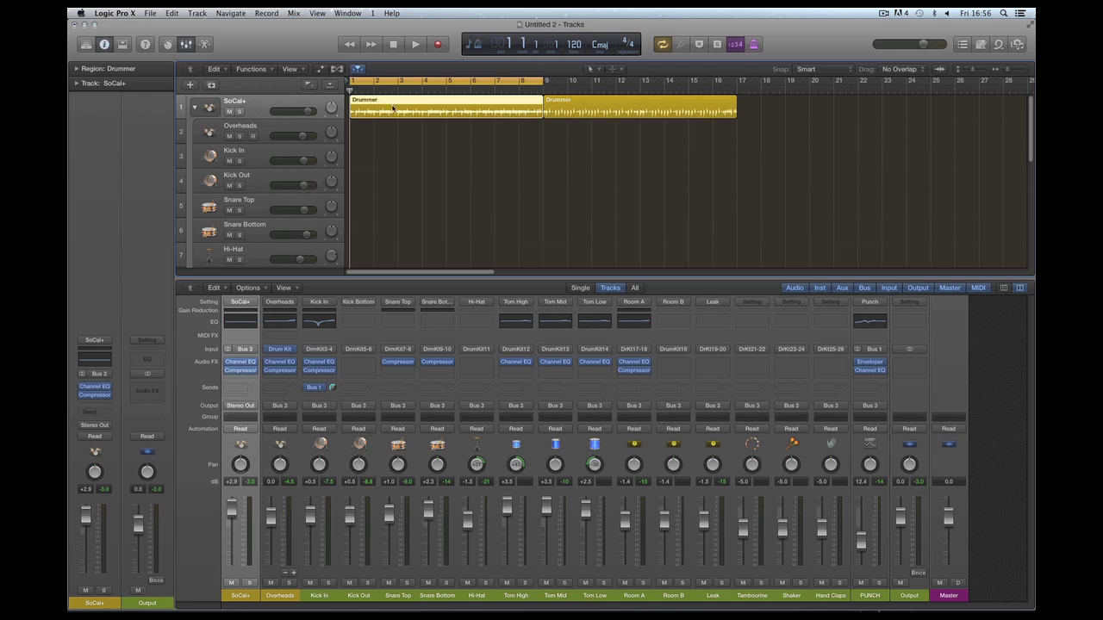
{"action": "left_click", "coordinate": [85, 48]}
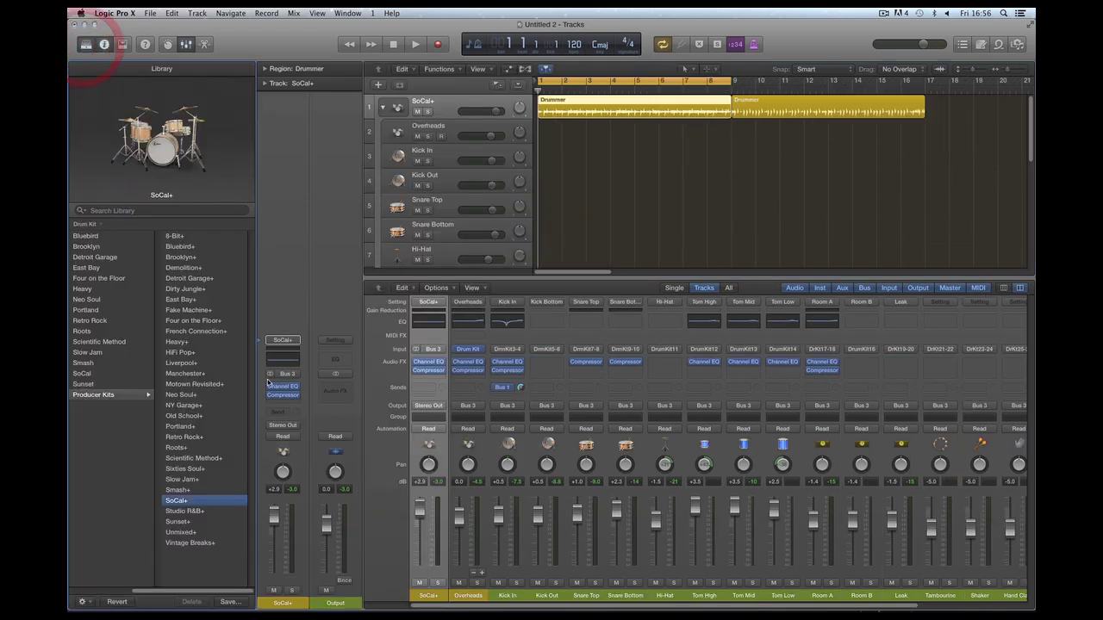
{"action": "left_click", "coordinate": [183, 533]}
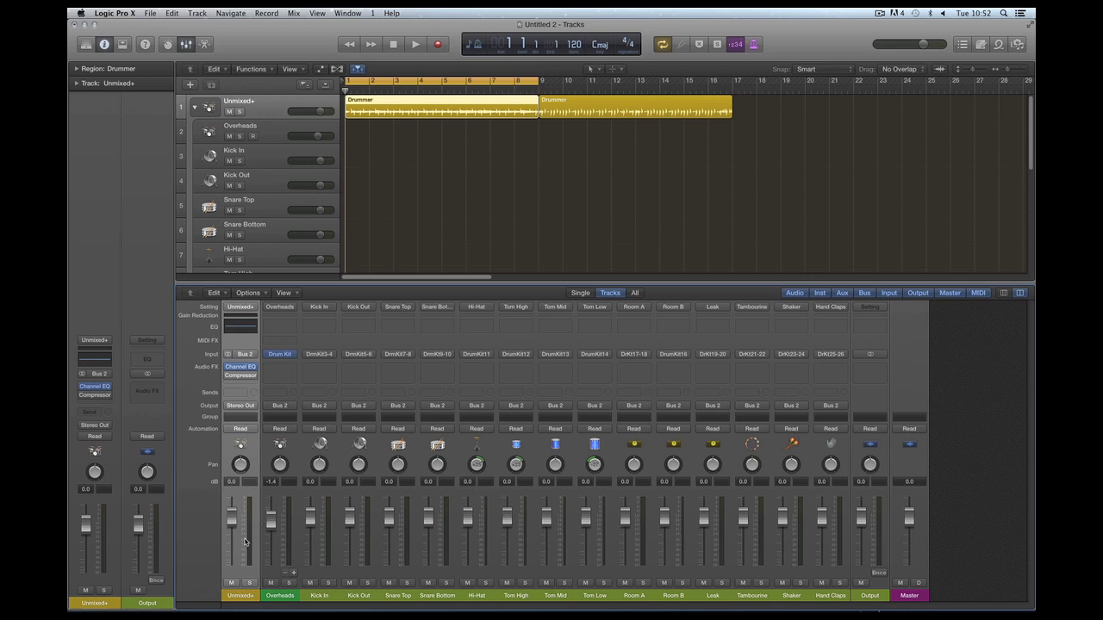
- Pull the volumes of all channels from Overheads to Hand Claps fully down together, and raise Output to +4.1 dB and Master to +4.7 dB
{"action": "left_click", "coordinate": [282, 595]}
{"action": "left_click", "coordinate": [844, 599], "text": "shift"}
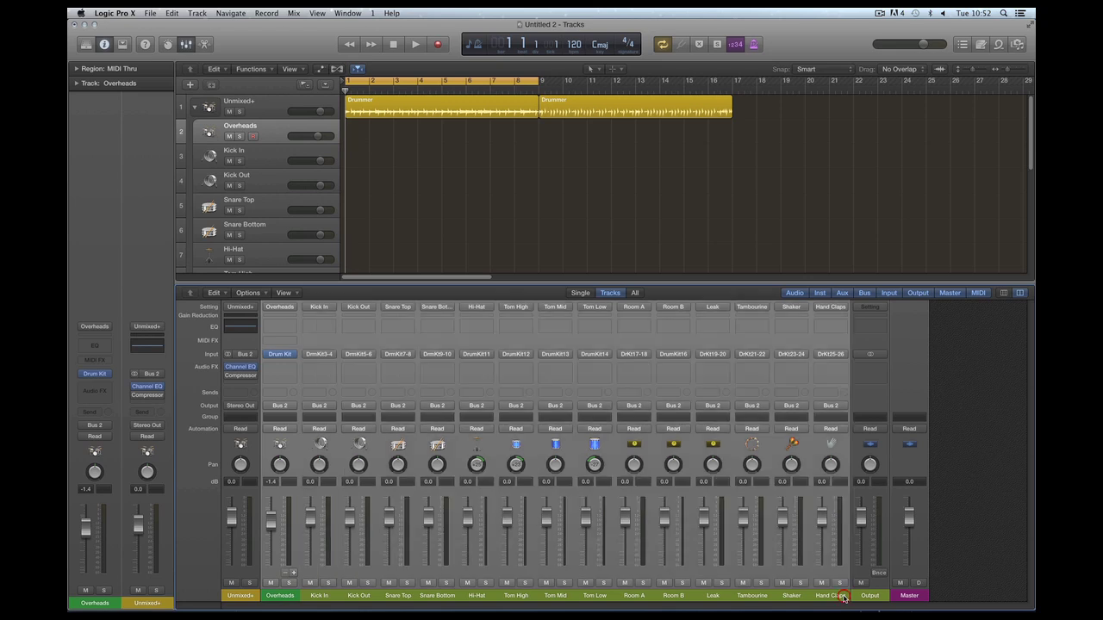
{"action": "mouse_move", "coordinate": [626, 528]}
{"action": "left_mouse_down"}
{"action": "mouse_move", "coordinate": [629, 575]}
{"action": "mouse_move", "coordinate": [627, 540]}
{"action": "left_mouse_up"}
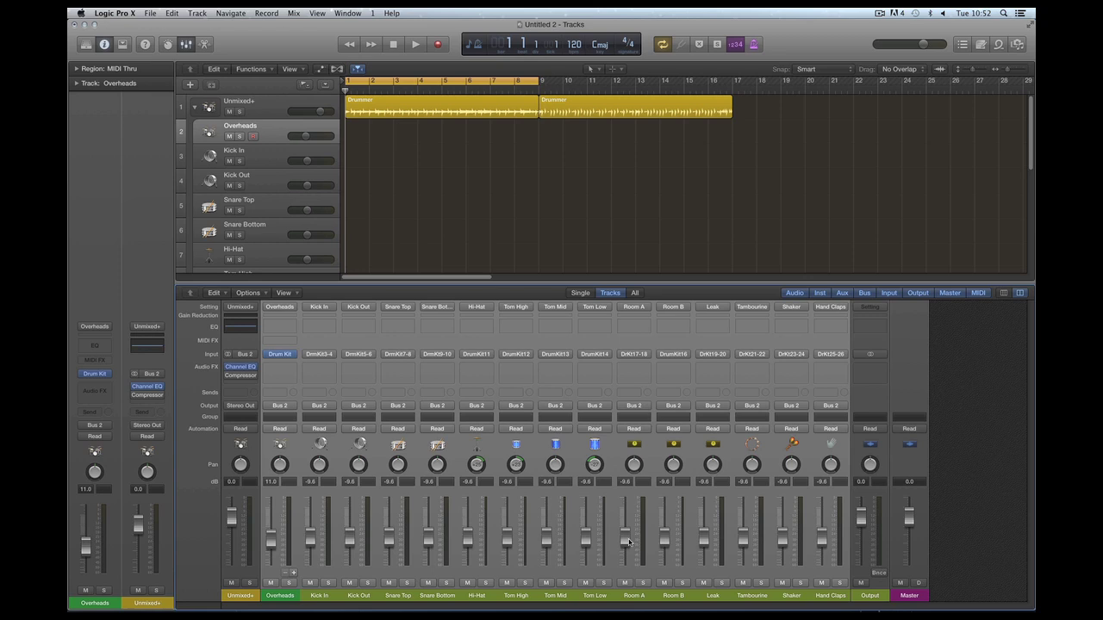
{"action": "left_click_drag", "start_coordinate": [626, 542], "coordinate": [626, 545]}
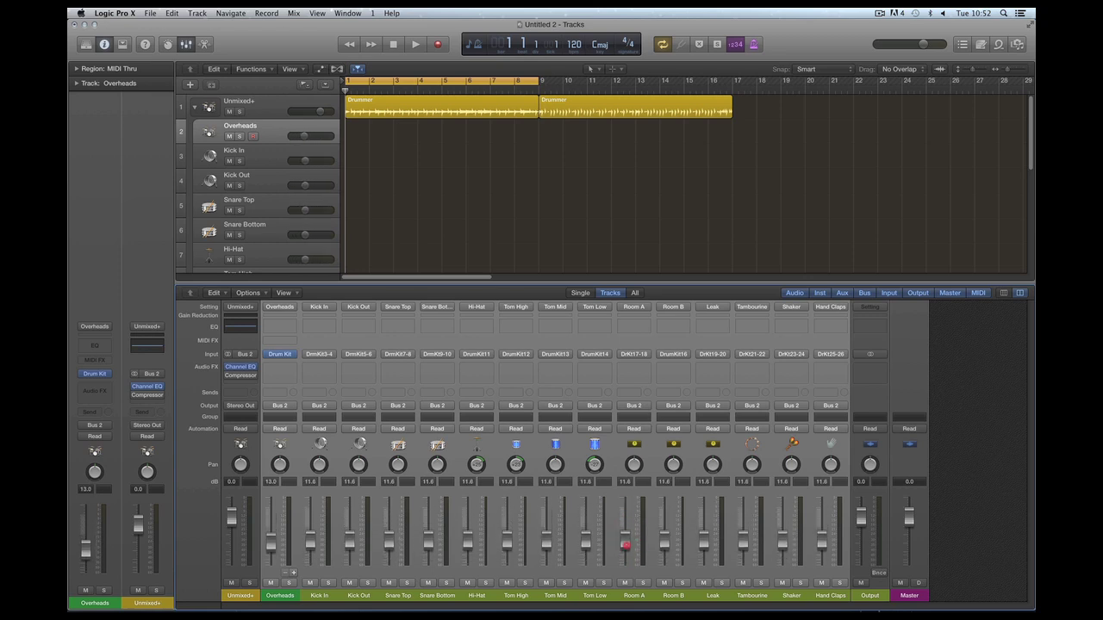
{"action": "mouse_move", "coordinate": [625, 545]}
{"action": "left_mouse_down"}
{"action": "mouse_move", "coordinate": [625, 535]}
{"action": "mouse_move", "coordinate": [589, 535]}
{"action": "mouse_move", "coordinate": [627, 540]}
{"action": "left_mouse_up"}
{"action": "left_click_drag", "start_coordinate": [786, 545], "coordinate": [827, 580]}
{"action": "left_click_drag", "start_coordinate": [861, 525], "coordinate": [909, 500]}
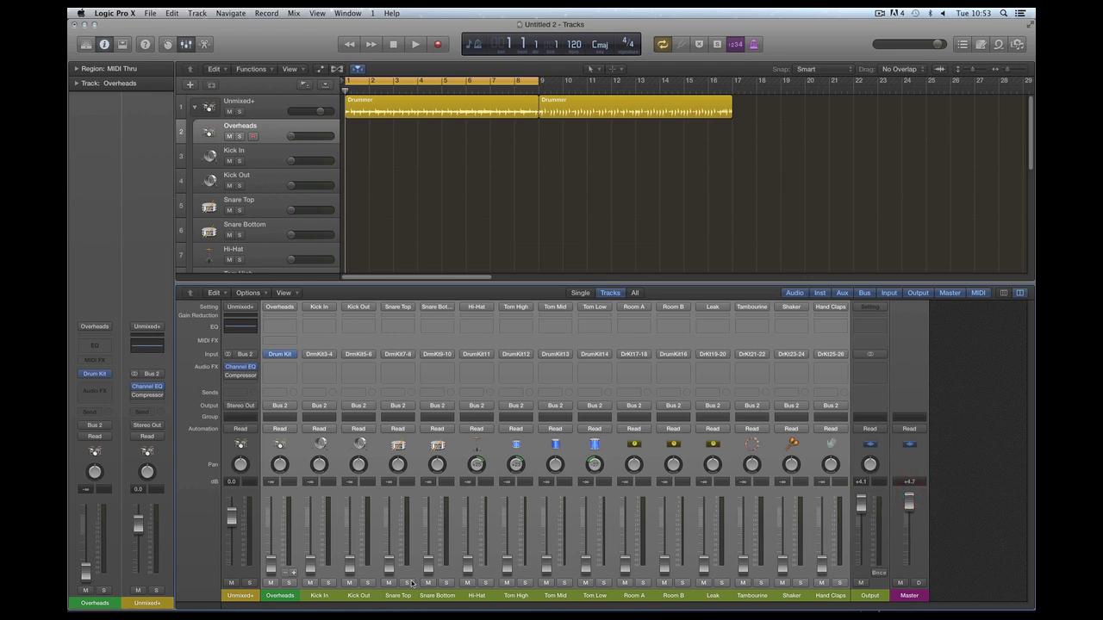
- Reset only the Overheads channel's volume to 0.0 dB and raise it to +1.5 dB
{"action": "left_click", "coordinate": [291, 597]}
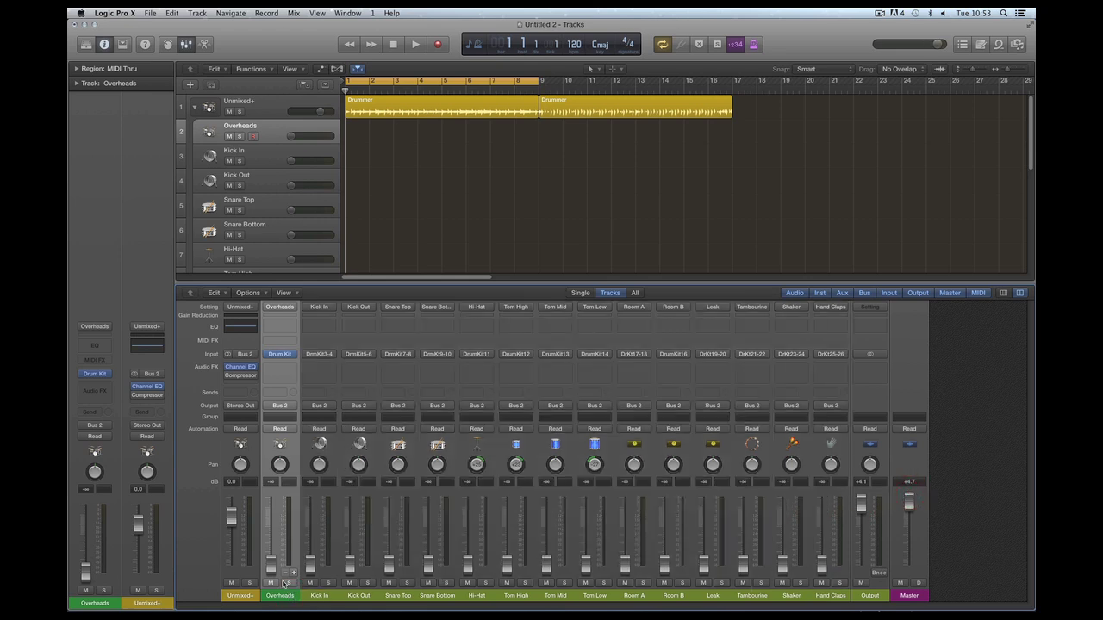
{"action": "left_click", "coordinate": [276, 571], "text": "alt"}
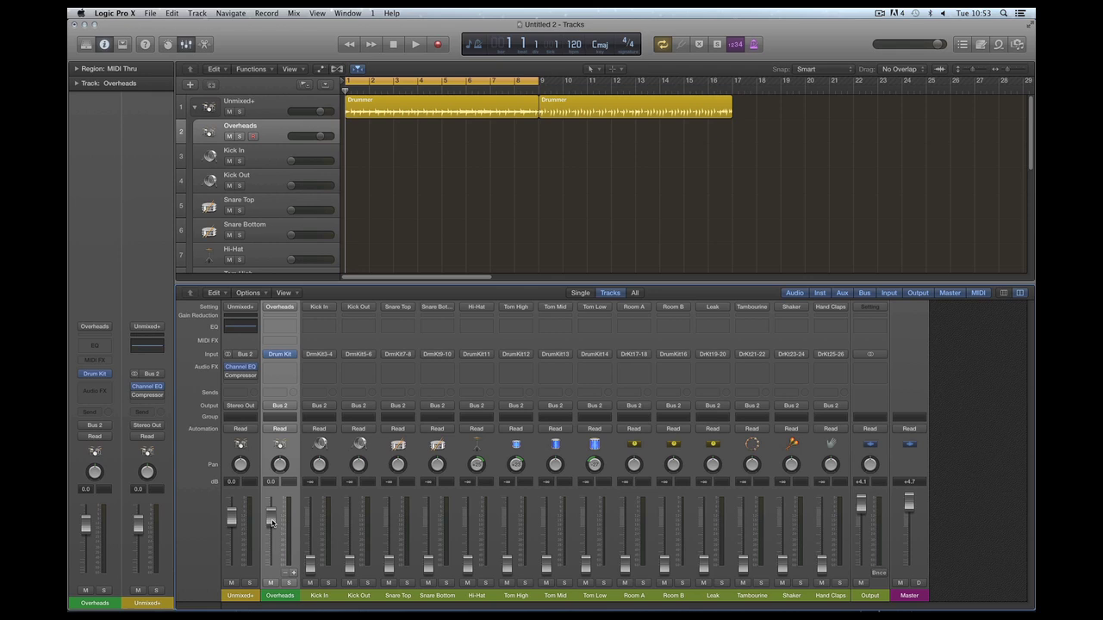
{"action": "left_click_drag", "start_coordinate": [271, 520], "coordinate": [272, 513]}
- Try raising the volumes of Kick In through Hand Claps together to -16.0 dB, and pull them all fully down
{"action": "left_click", "coordinate": [318, 596]}
{"action": "left_click", "coordinate": [831, 595], "text": "shift"}
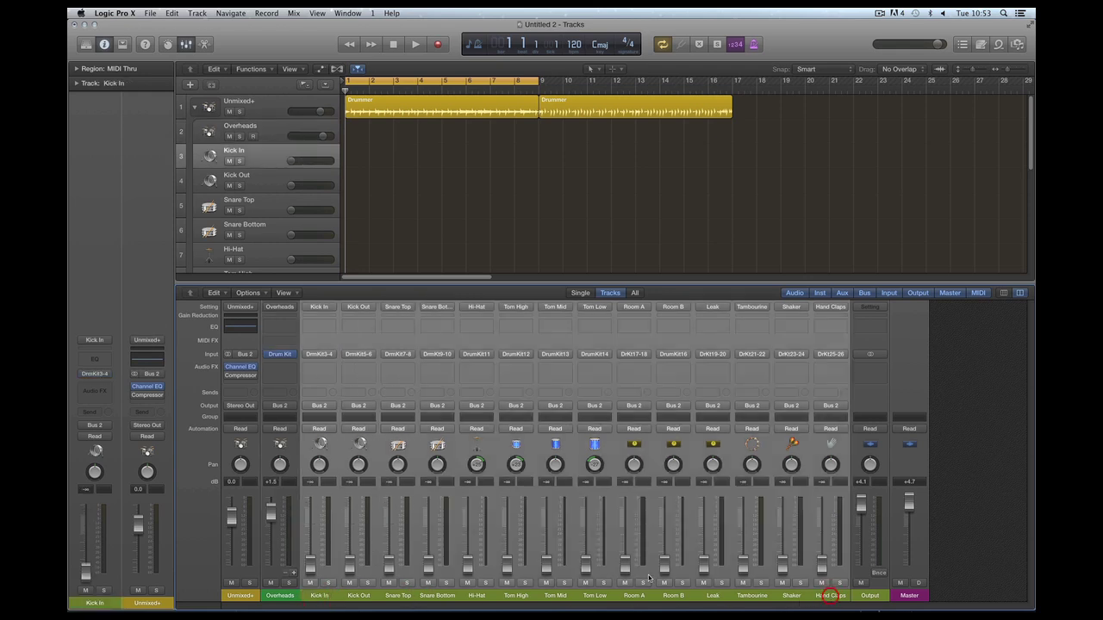
{"action": "left_click_drag", "start_coordinate": [587, 566], "coordinate": [587, 542]}
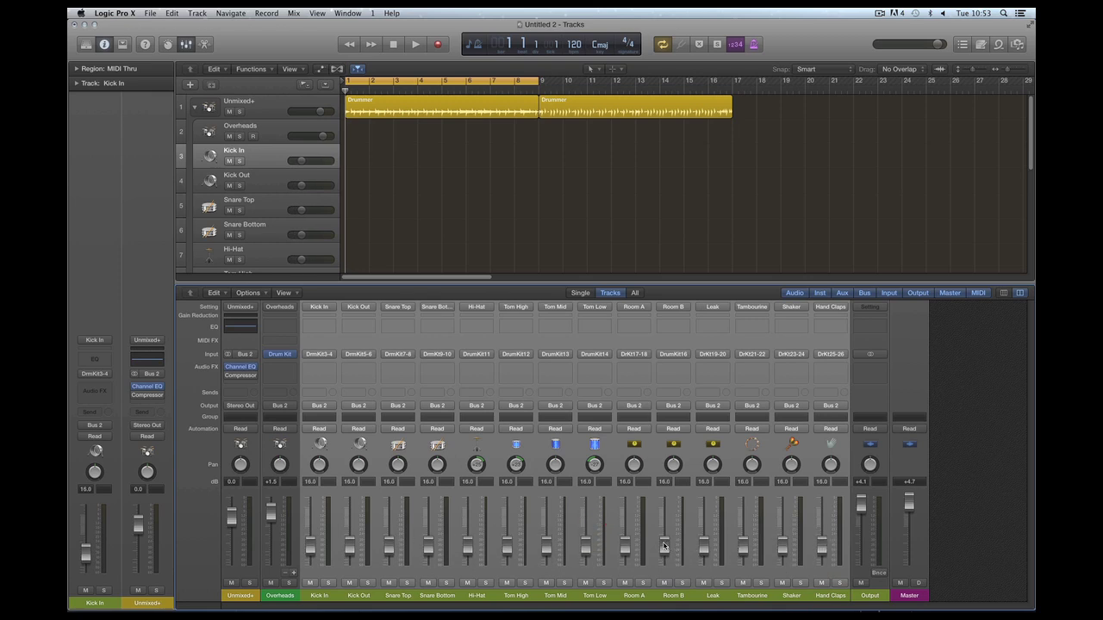
{"action": "left_click_drag", "start_coordinate": [663, 546], "coordinate": [666, 580]}
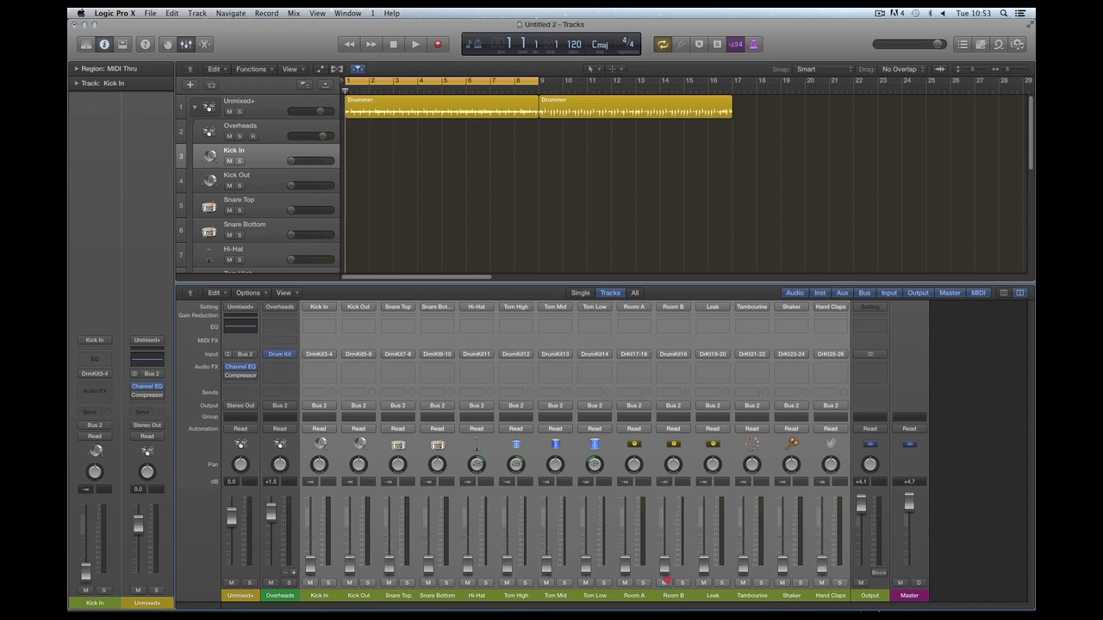
- Solo the Overheads channel and reset its volume to 0.0 dB
{"action": "left_click", "coordinate": [282, 598]}
{"action": "left_click_drag", "start_coordinate": [270, 514], "coordinate": [272, 522]}
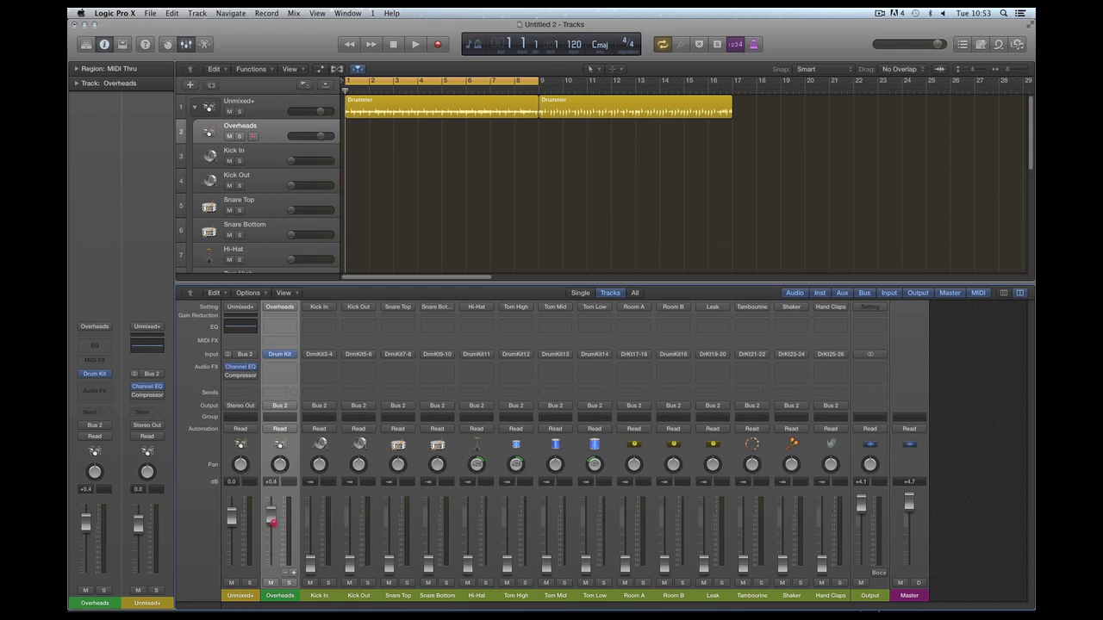
{"action": "left_click", "coordinate": [288, 583]}
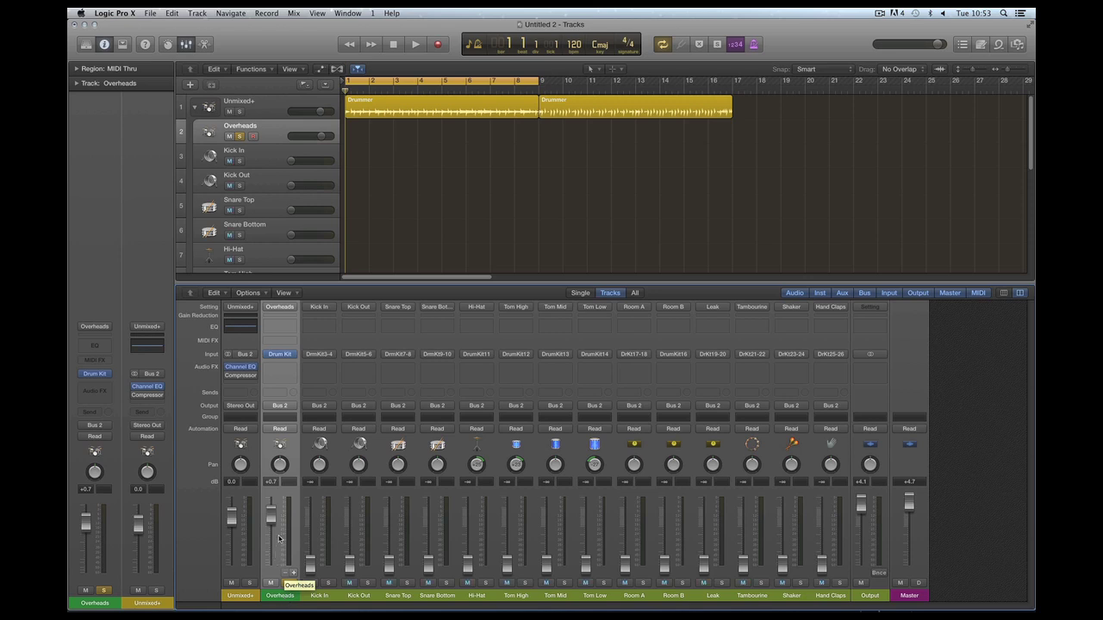
{"action": "left_click", "coordinate": [273, 519], "text": "alt"}
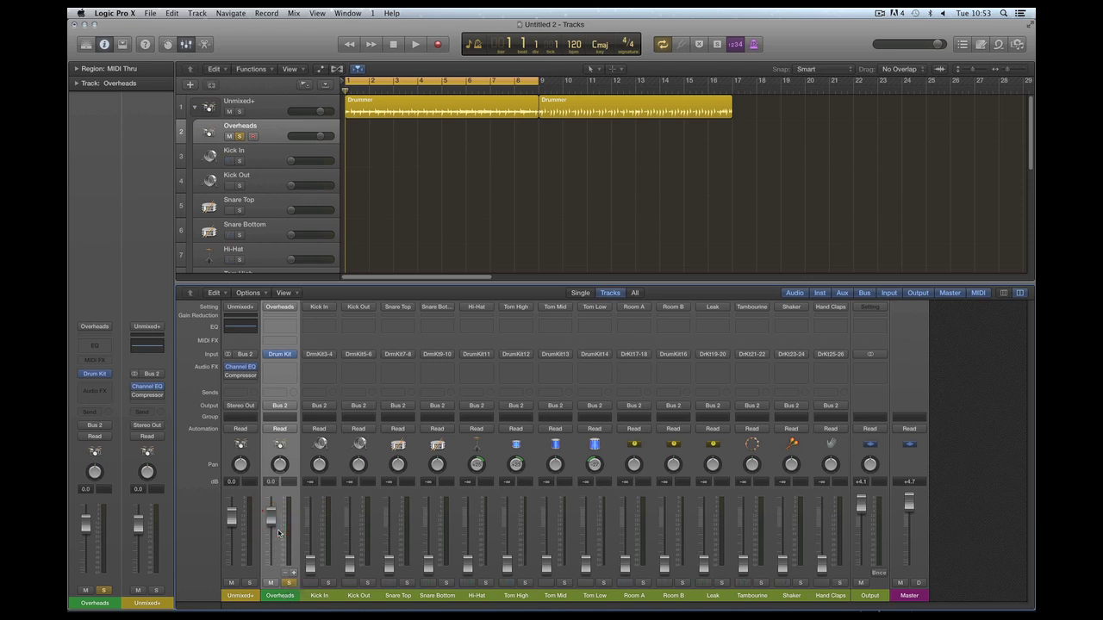
- Play the soloed overheads while raising their volume to +3.4 dB, stop playback and lower the volume to about +0.3 dB
{"action": "key", "text": "space"}
{"action": "left_click_drag", "start_coordinate": [276, 521], "coordinate": [274, 506]}
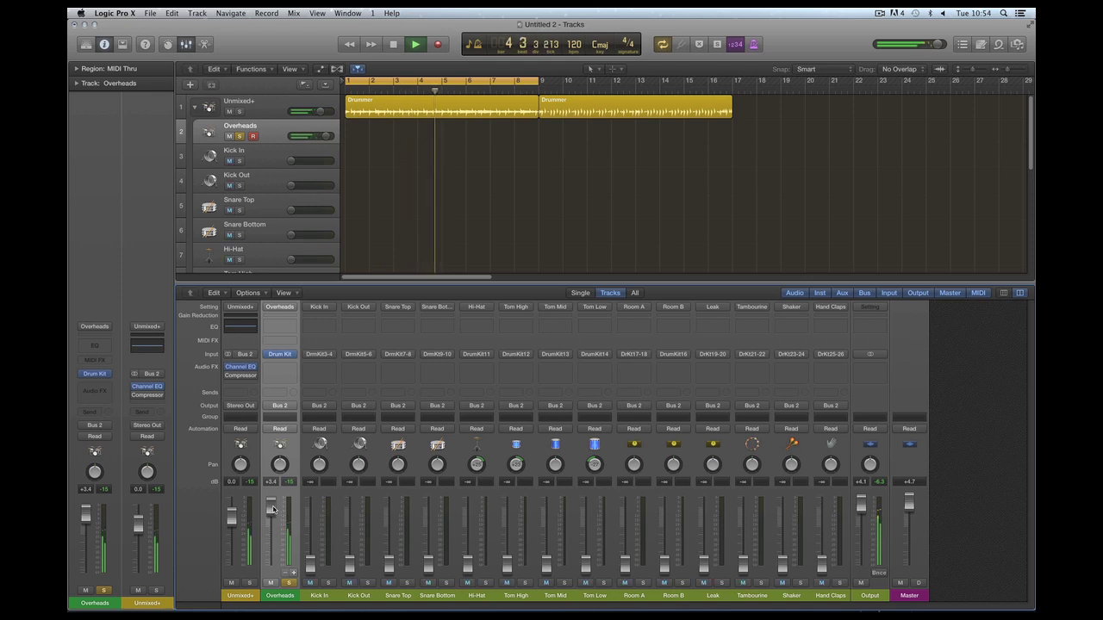
{"action": "key", "text": "space"}
{"action": "left_click_drag", "start_coordinate": [272, 510], "coordinate": [277, 522]}
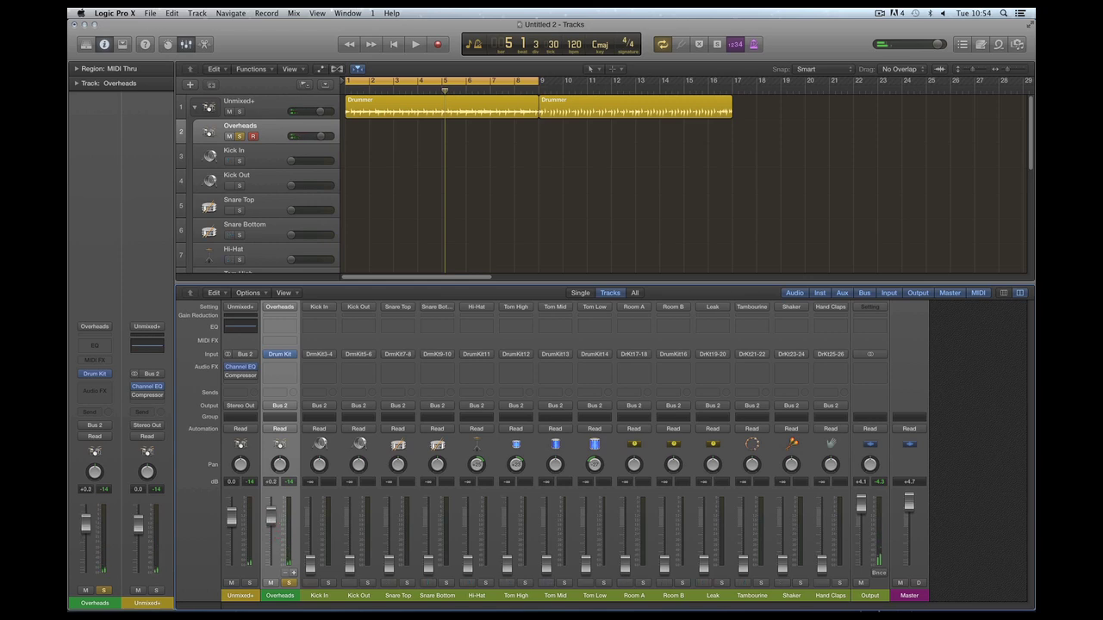
- Switch to Safari to view photos of drum overhead microphones, and move the browser window aside to return to Logic Pro X
{"action": "key", "text": "super+Tab"}
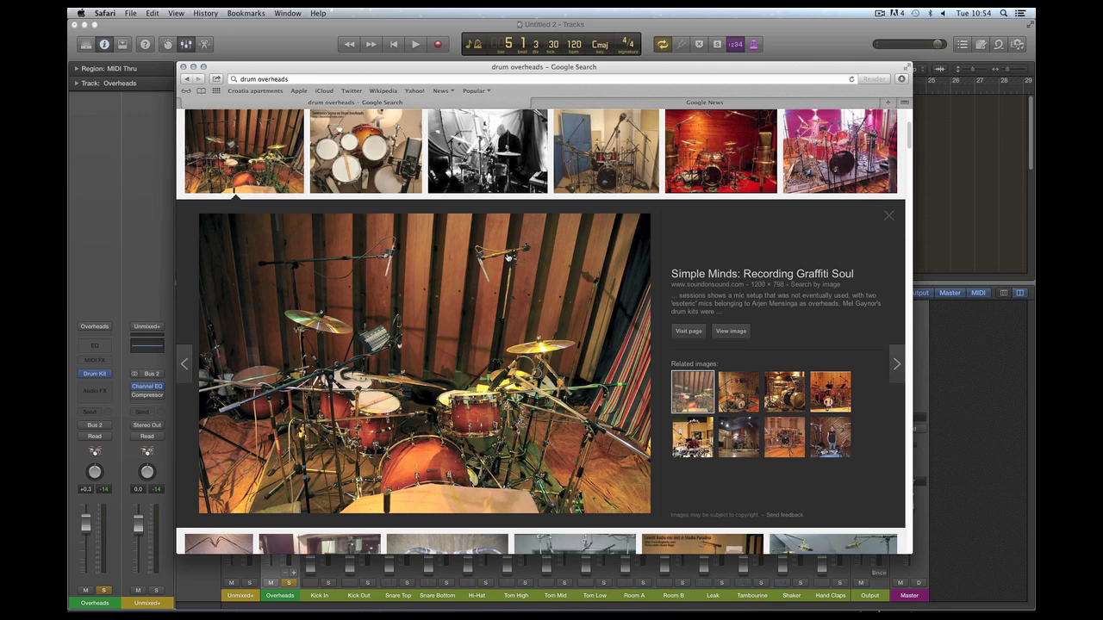
{"action": "left_click", "coordinate": [722, 148]}
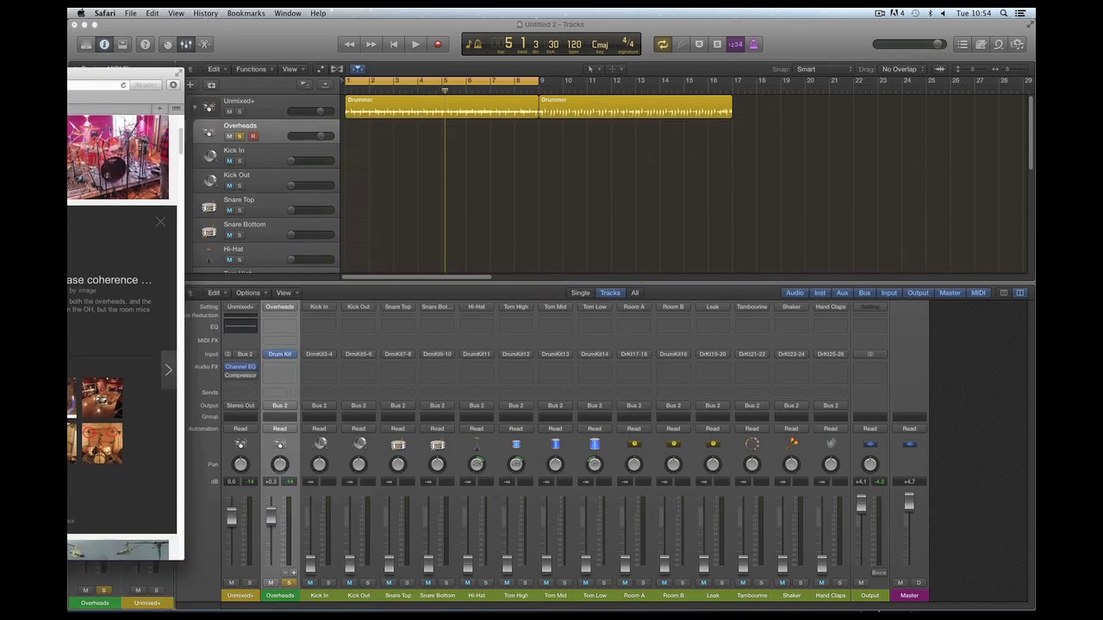
{"action": "left_click", "coordinate": [126, 145]}
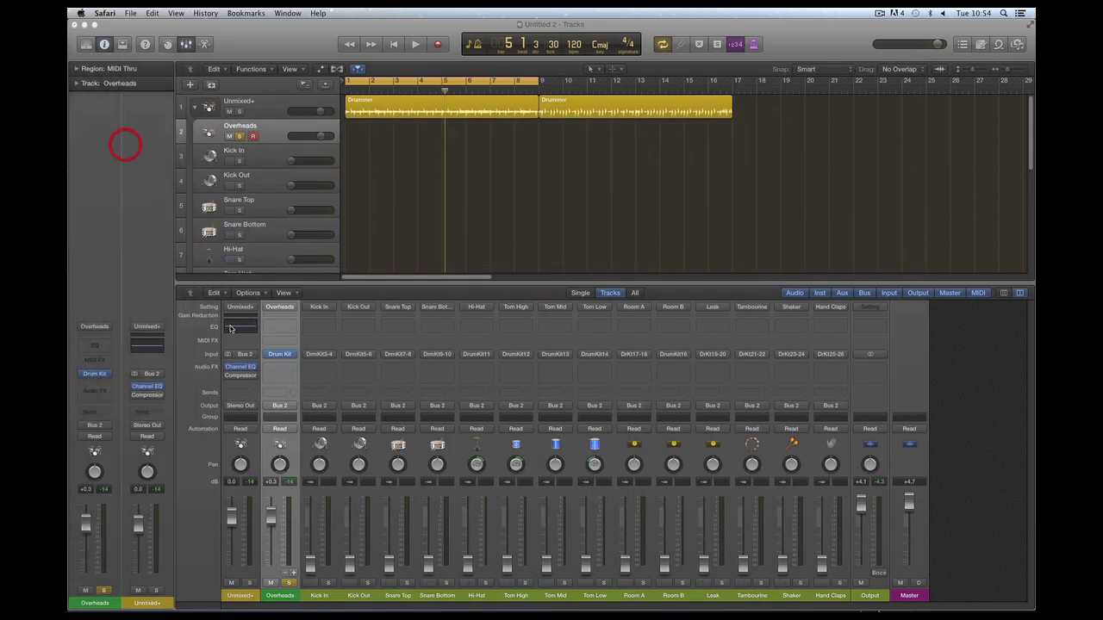
- Open the Drum Kit Designer from the Overheads channel and examine where overhead microphones would sit above the kit
{"action": "left_click", "coordinate": [280, 355]}
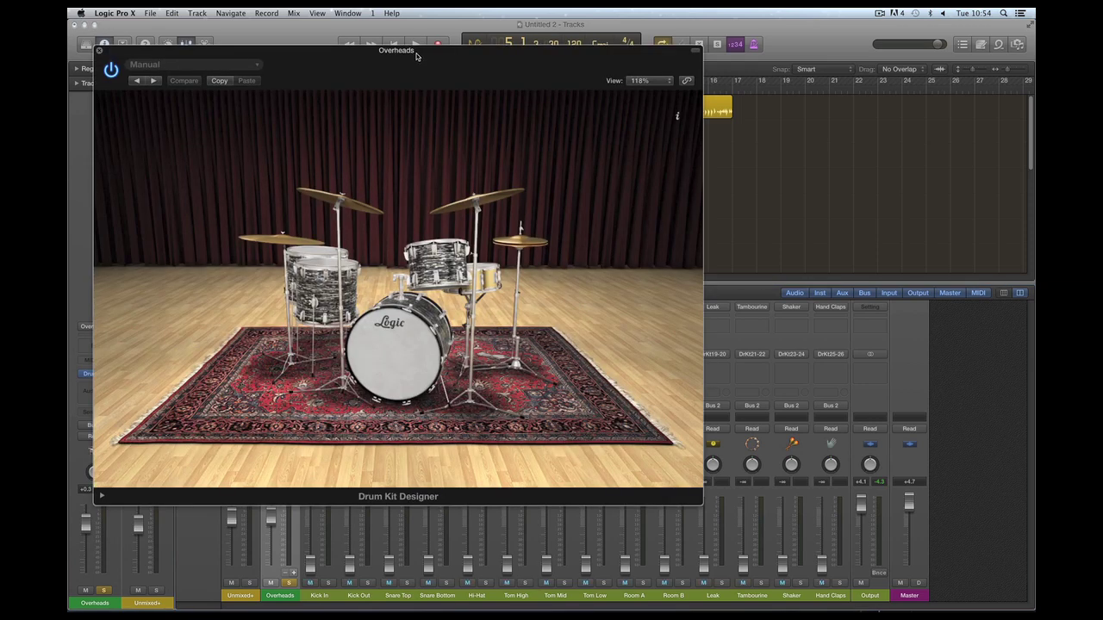
{"action": "left_click_drag", "start_coordinate": [416, 49], "coordinate": [675, 100]}
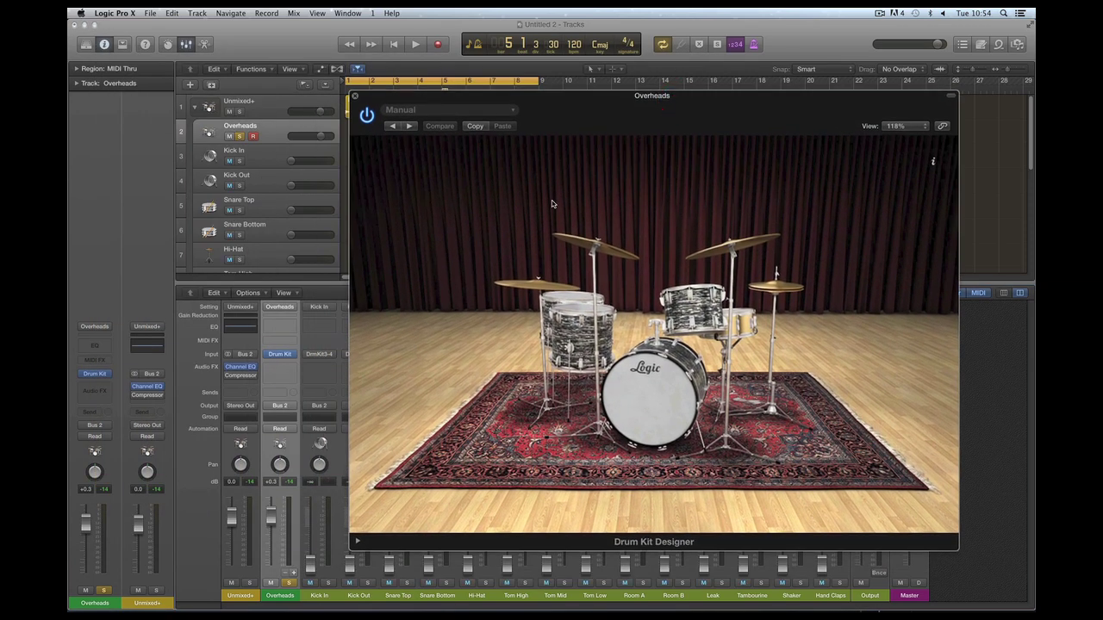
{"action": "left_click", "coordinate": [544, 163]}
{"action": "left_click", "coordinate": [751, 161]}
{"action": "left_click", "coordinate": [742, 169]}
{"action": "left_click", "coordinate": [560, 183]}
{"action": "left_click", "coordinate": [739, 173]}
{"action": "left_click", "coordinate": [654, 384]}
- Play the soloed overheads and set their volume to +1.5 dB while listening
{"action": "key", "text": "space"}
{"action": "left_click_drag", "start_coordinate": [270, 521], "coordinate": [275, 513]}
{"action": "key", "text": "space"}
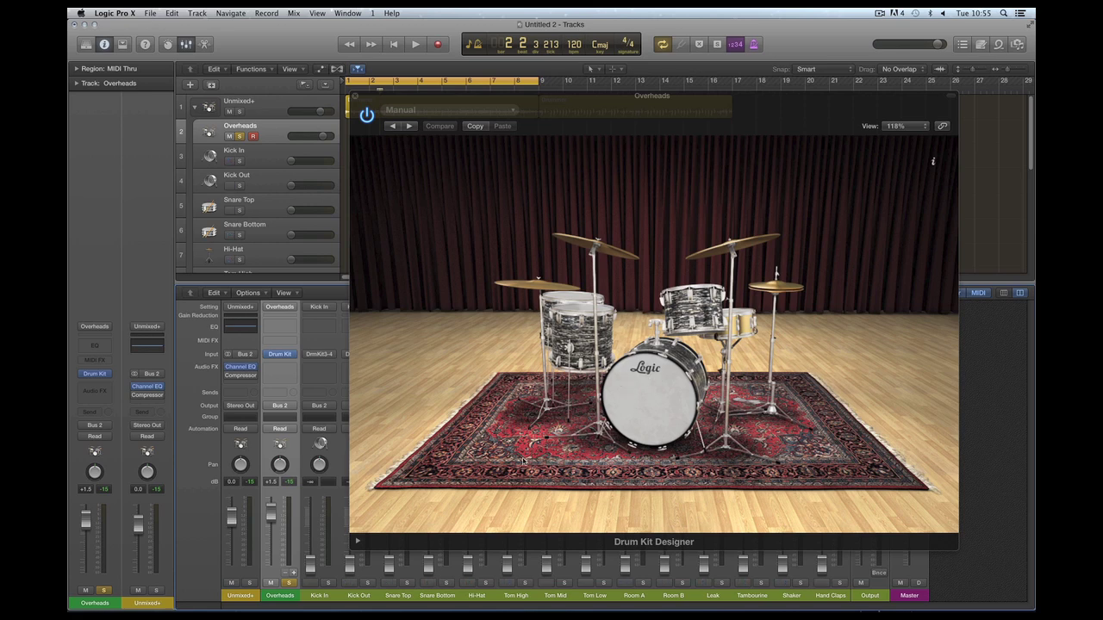
- Pull the Overheads volume fully down, close the Drum Kit Designer and turn off the channel's solo
{"action": "left_click_drag", "start_coordinate": [271, 515], "coordinate": [270, 520]}
{"action": "left_click_drag", "start_coordinate": [271, 519], "coordinate": [270, 568]}
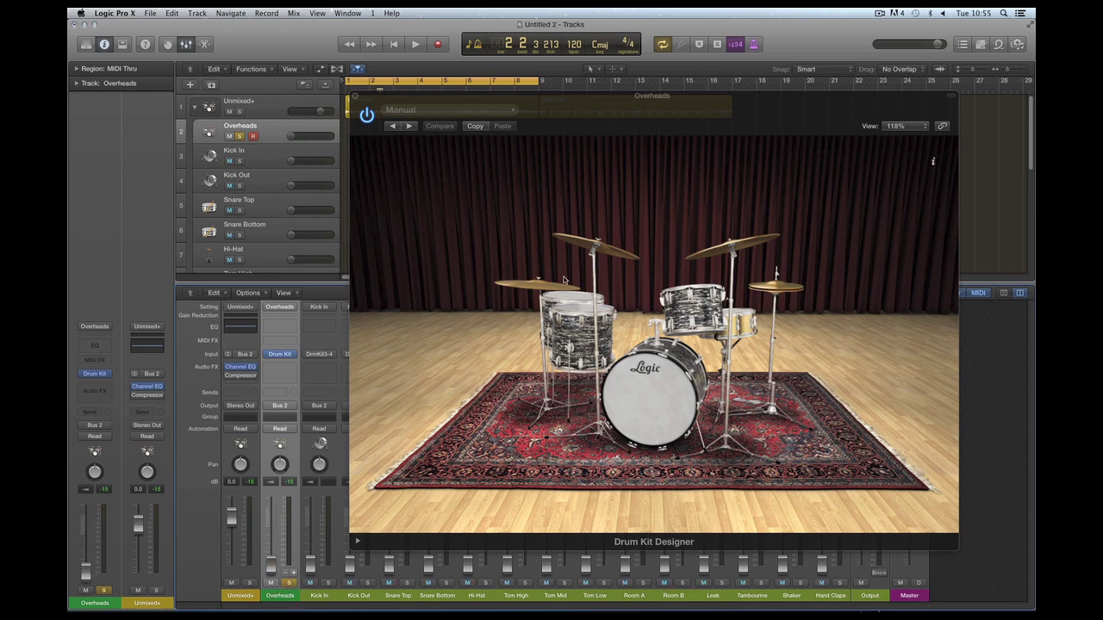
{"action": "left_click", "coordinate": [355, 96]}
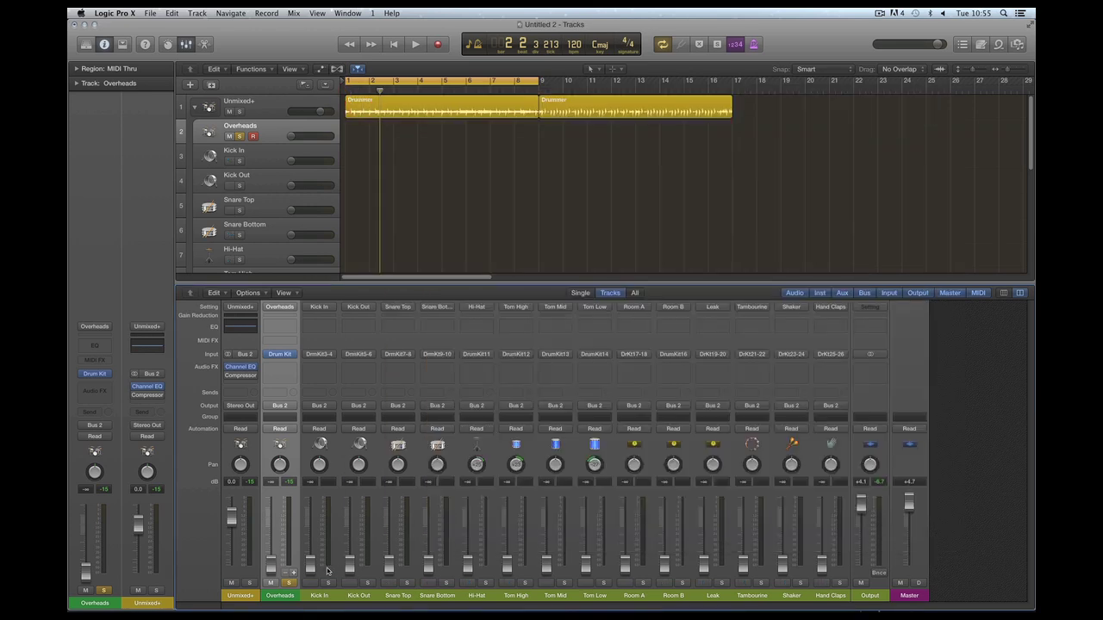
{"action": "left_click", "coordinate": [288, 583]}
- Select the channels from Kick In to Tom Low and raise their volumes together to +2.3 dB
{"action": "left_click", "coordinate": [319, 596]}
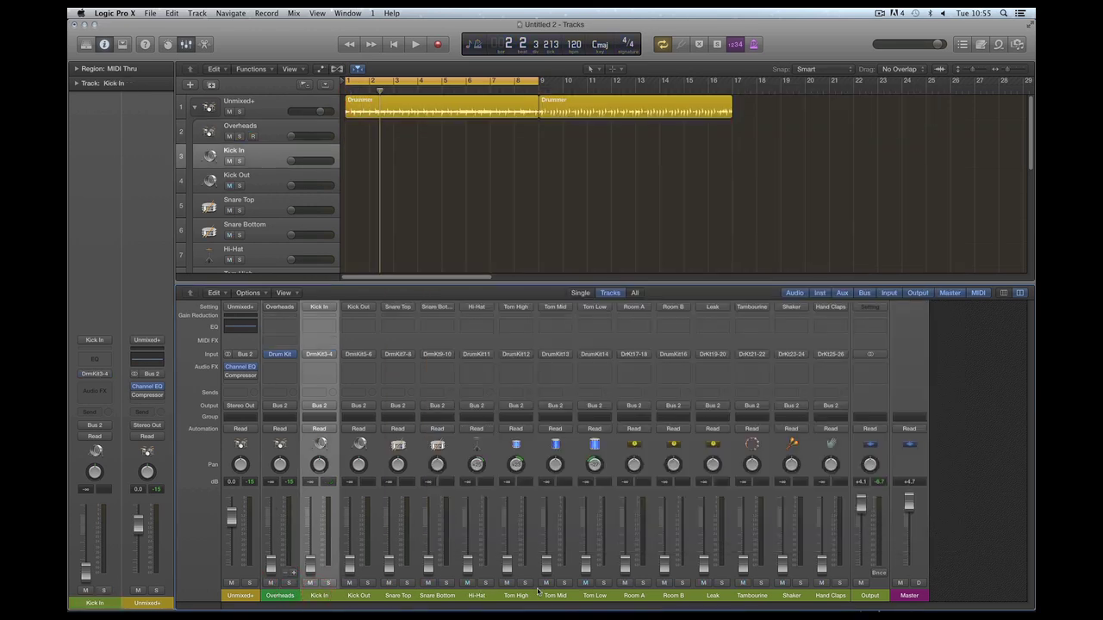
{"action": "left_click", "coordinate": [599, 596], "text": "shift"}
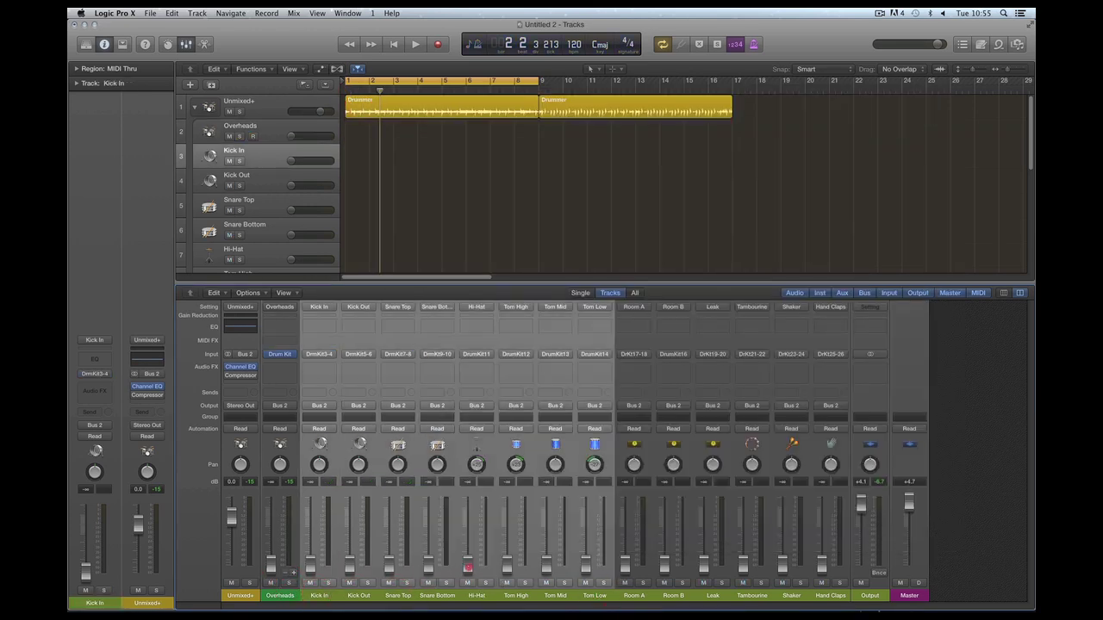
{"action": "left_click_drag", "start_coordinate": [468, 568], "coordinate": [468, 601]}
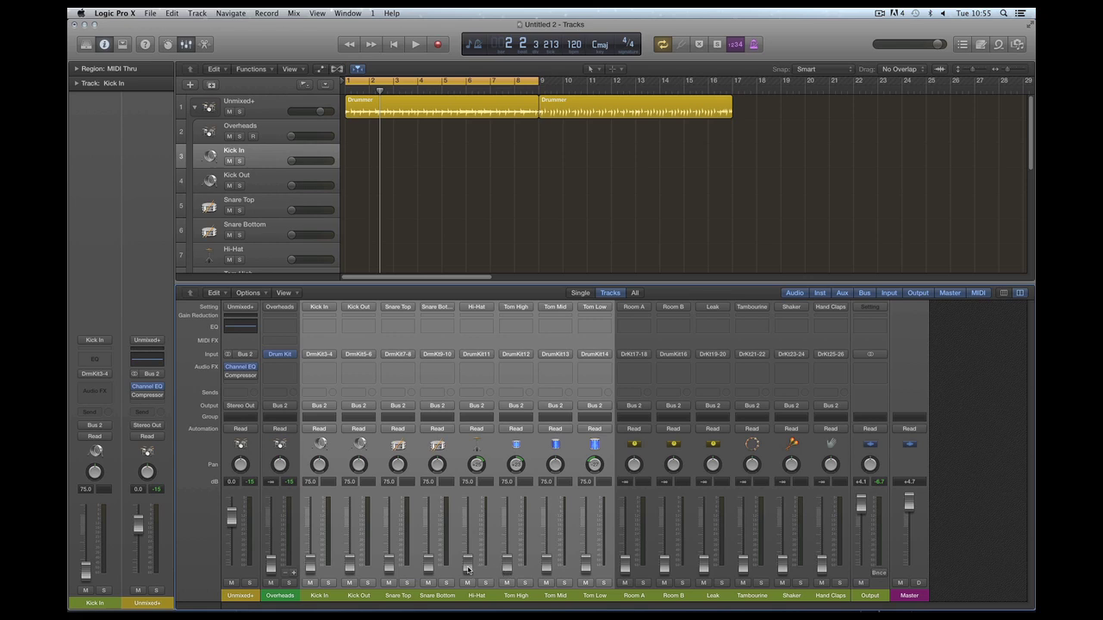
{"action": "left_click_drag", "start_coordinate": [468, 569], "coordinate": [467, 517]}
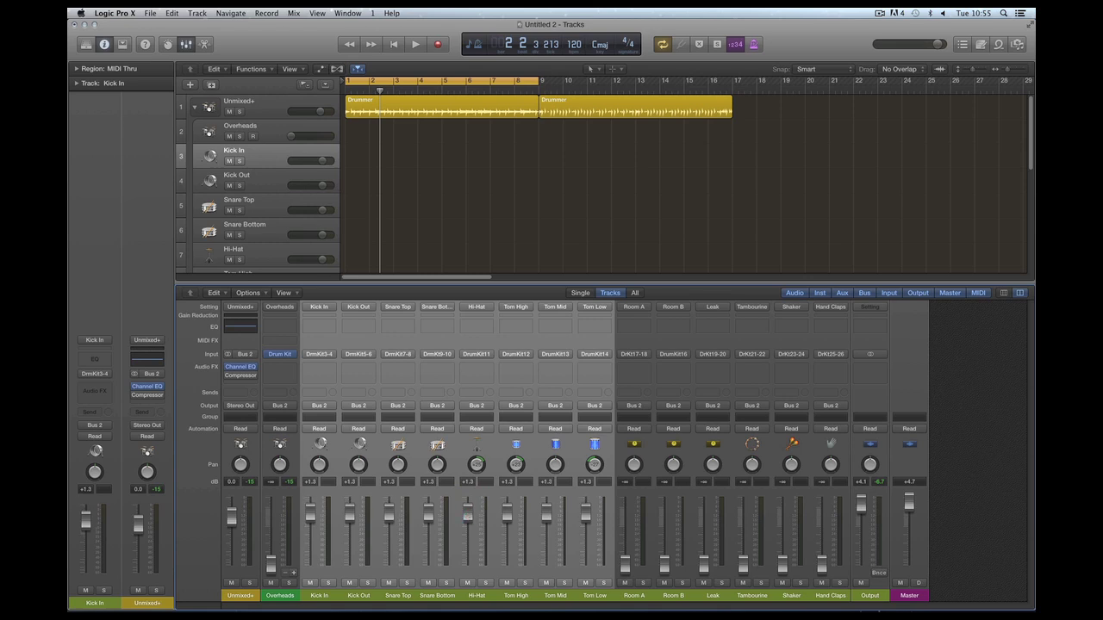
{"action": "mouse_move", "coordinate": [467, 517]}
{"action": "left_mouse_down"}
{"action": "mouse_move", "coordinate": [468, 532]}
{"action": "mouse_move", "coordinate": [468, 512]}
{"action": "left_mouse_up"}
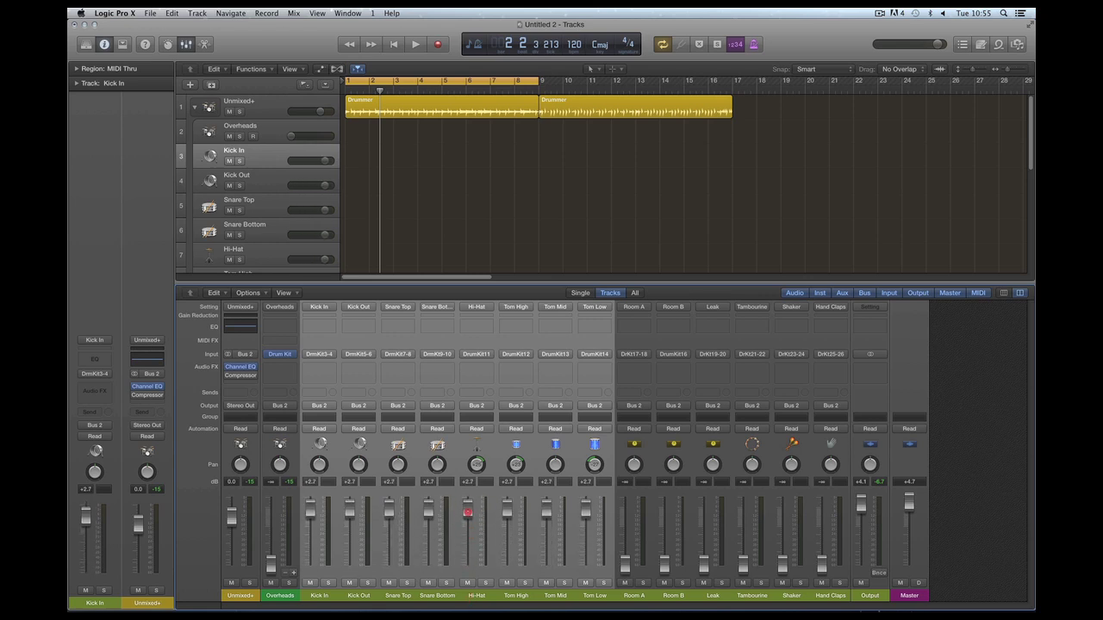
{"action": "mouse_move", "coordinate": [468, 512]}
{"action": "left_mouse_down"}
{"action": "mouse_move", "coordinate": [467, 559]}
{"action": "mouse_move", "coordinate": [469, 510]}
{"action": "left_mouse_up"}
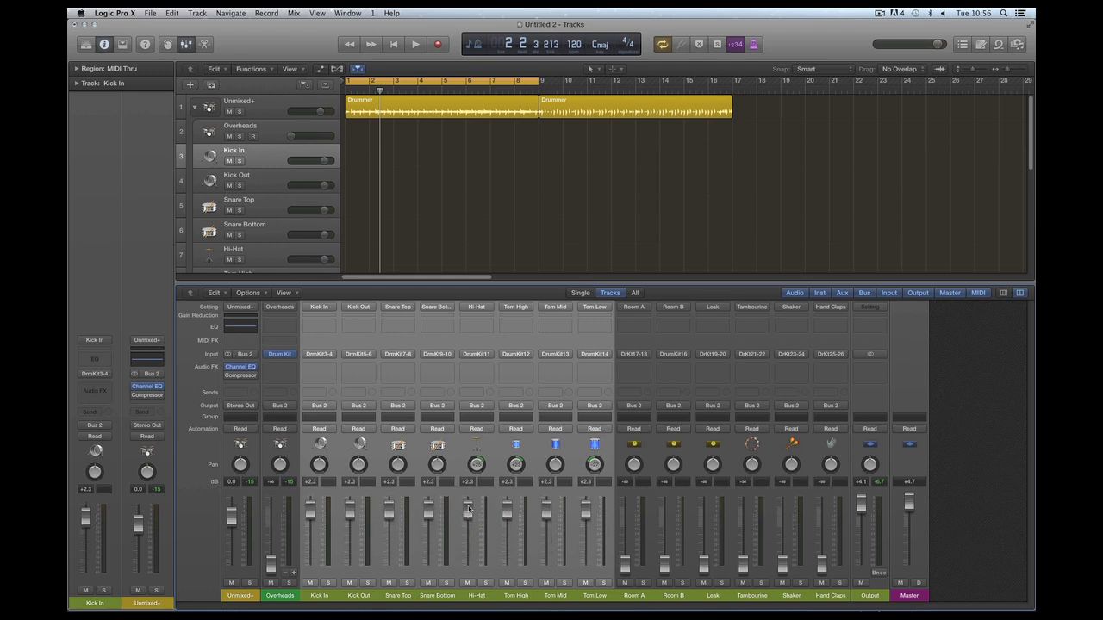
- Open the first Drummer region for editing, return to the mixer and audition Kick In through Tom Low at +2.3 dB
{"action": "left_click", "coordinate": [448, 110]}
{"action": "double_click", "coordinate": [445, 108]}
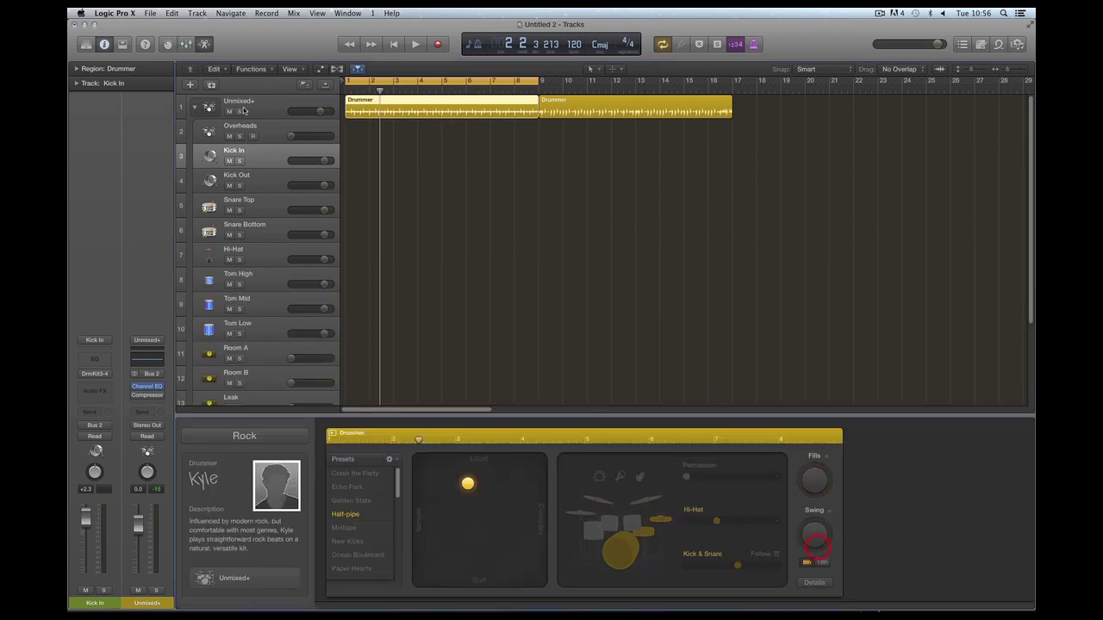
{"action": "left_click", "coordinate": [186, 47]}
{"action": "mouse_move", "coordinate": [469, 517]}
{"action": "left_mouse_down"}
{"action": "mouse_move", "coordinate": [469, 531]}
{"action": "mouse_move", "coordinate": [468, 510]}
{"action": "left_mouse_up"}
{"action": "key", "text": "space"}
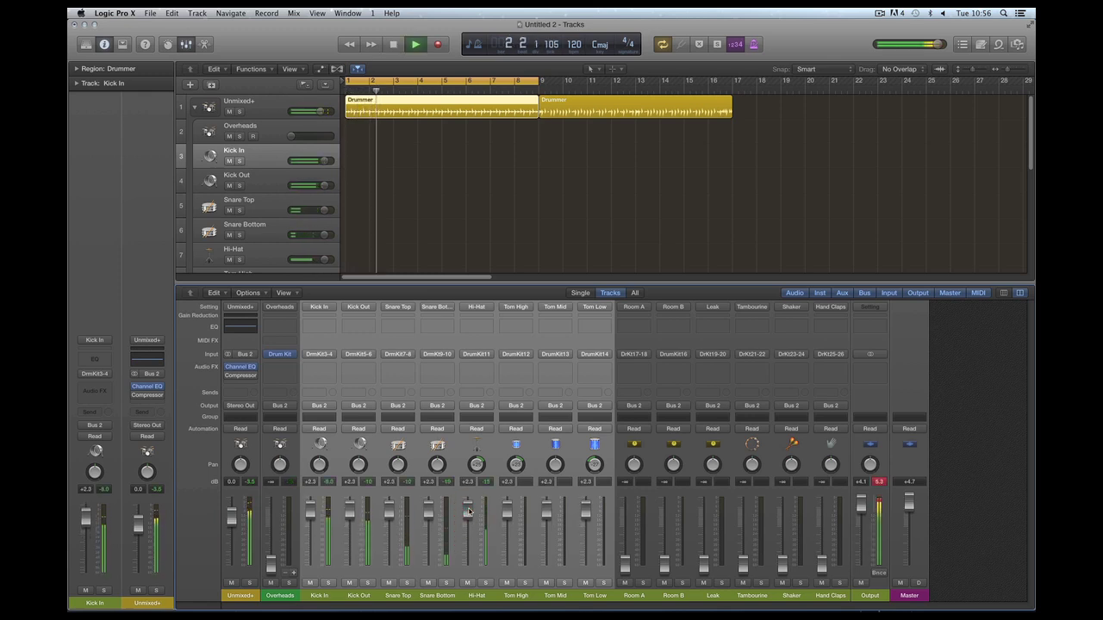
{"action": "key", "text": "space"}
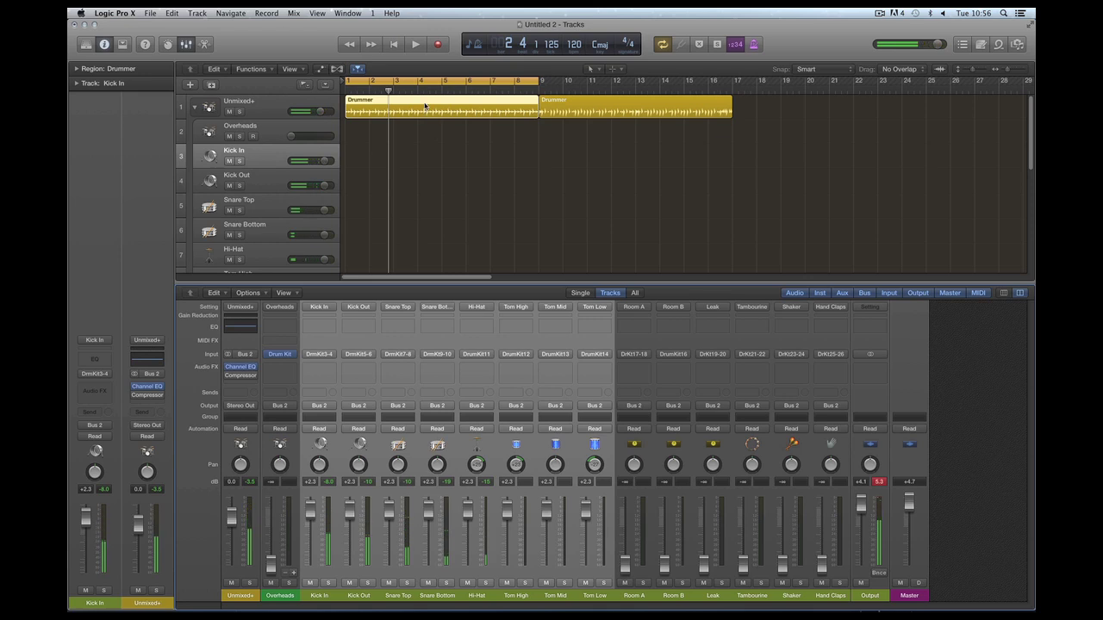
- Enable the toms in the first Drummer region, and audition Kick In through Tom Low with their volumes lowered together to -3.6 dB
{"action": "key", "text": "e"}
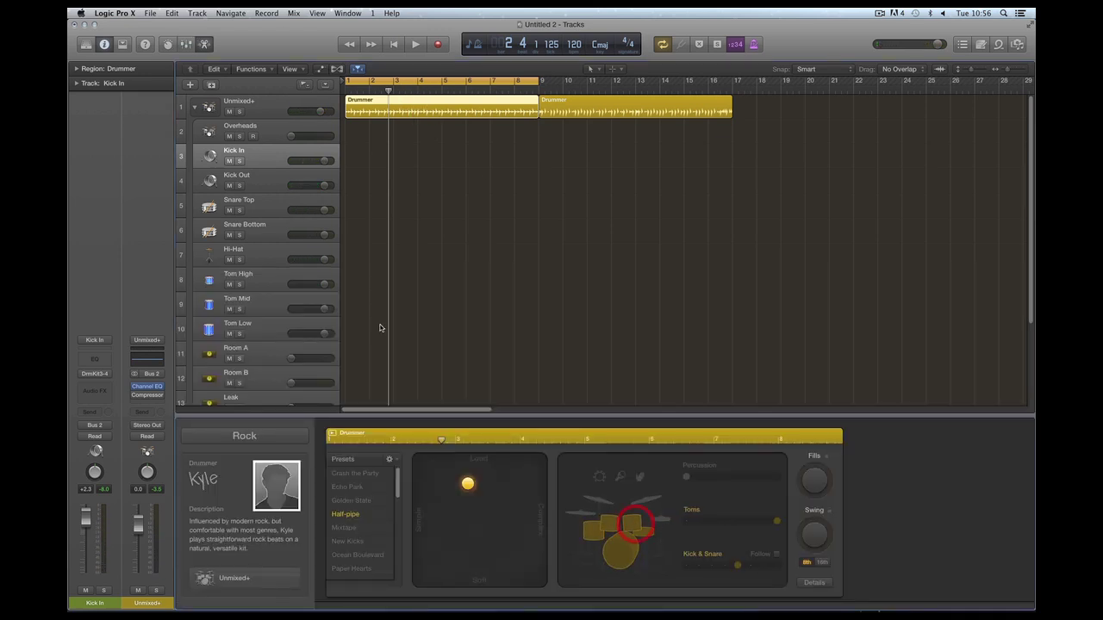
{"action": "left_click", "coordinate": [185, 44]}
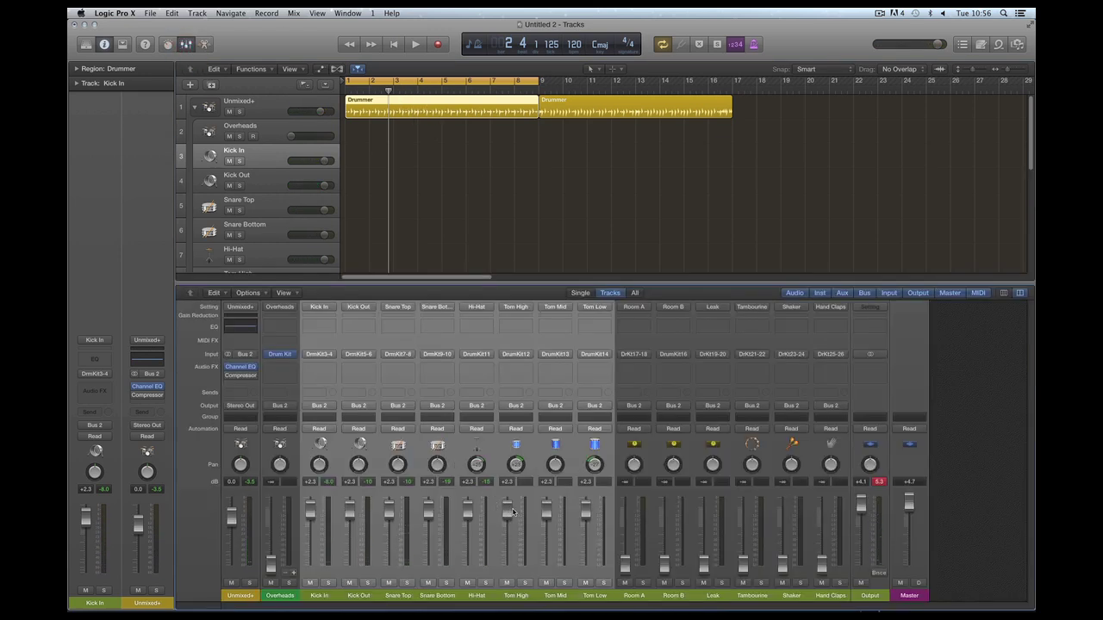
{"action": "left_click_drag", "start_coordinate": [512, 511], "coordinate": [509, 536]}
{"action": "key", "text": "space"}
{"action": "key", "text": "space"}
- Try selecting the Room A and Room B channels together to adjust their volumes
{"action": "left_click", "coordinate": [640, 576]}
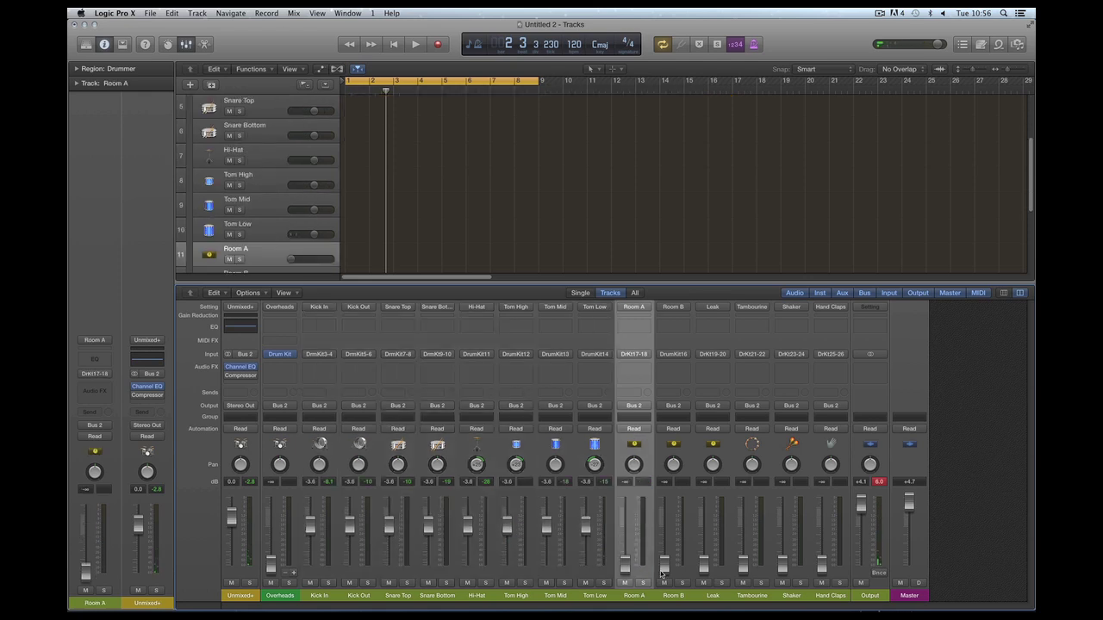
{"action": "left_click", "coordinate": [676, 574]}
{"action": "left_click", "coordinate": [641, 572], "text": "shift"}
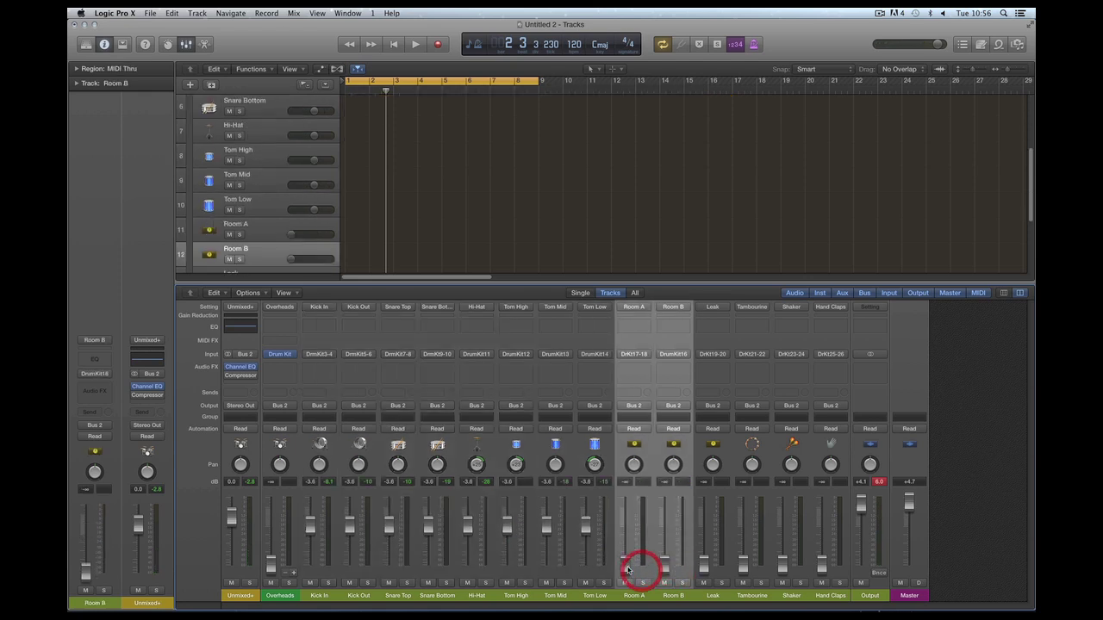
{"action": "left_click_drag", "start_coordinate": [627, 570], "coordinate": [627, 565]}
- Compare the Room A and Room B channels by selecting them alternately in the mixer
{"action": "left_click", "coordinate": [639, 596]}
{"action": "left_click", "coordinate": [676, 597]}
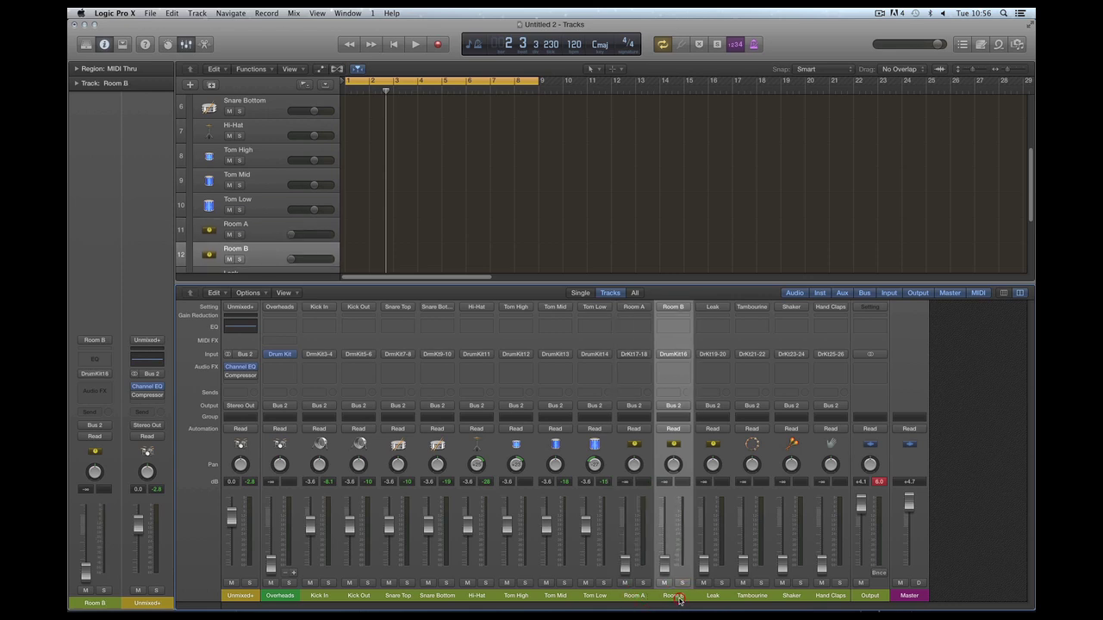
{"action": "left_click", "coordinate": [642, 601]}
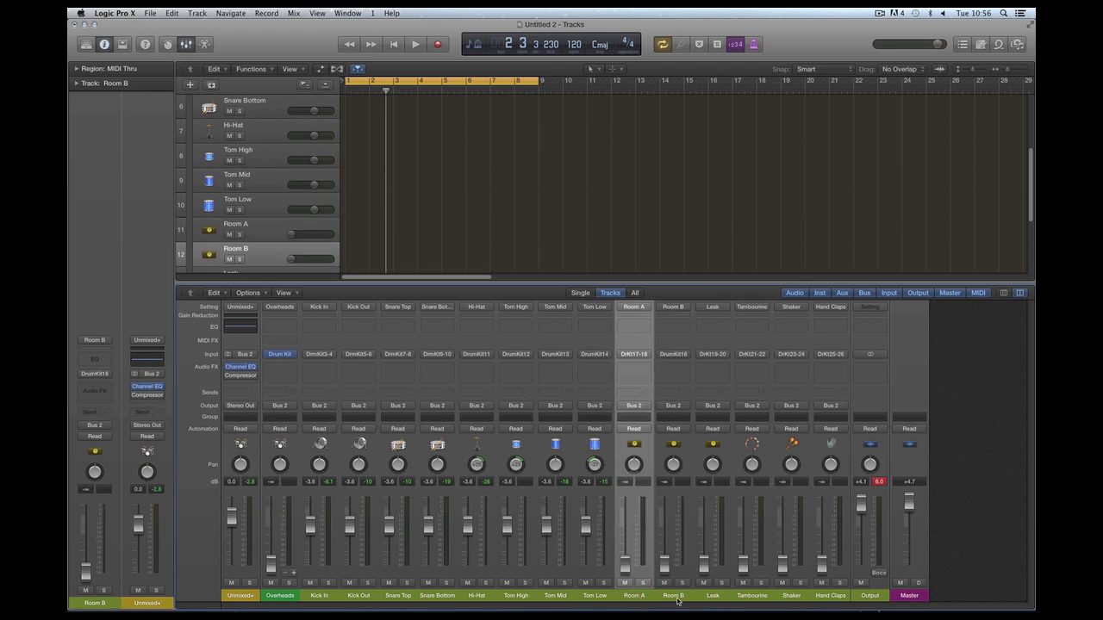
{"action": "left_click", "coordinate": [678, 598]}
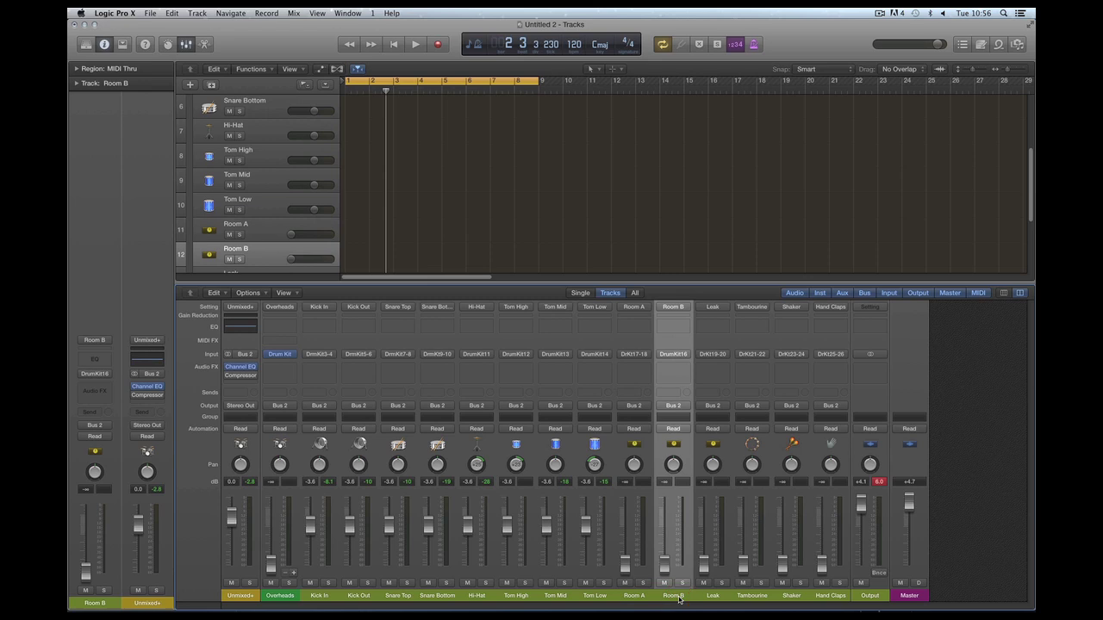
{"action": "left_click", "coordinate": [638, 598]}
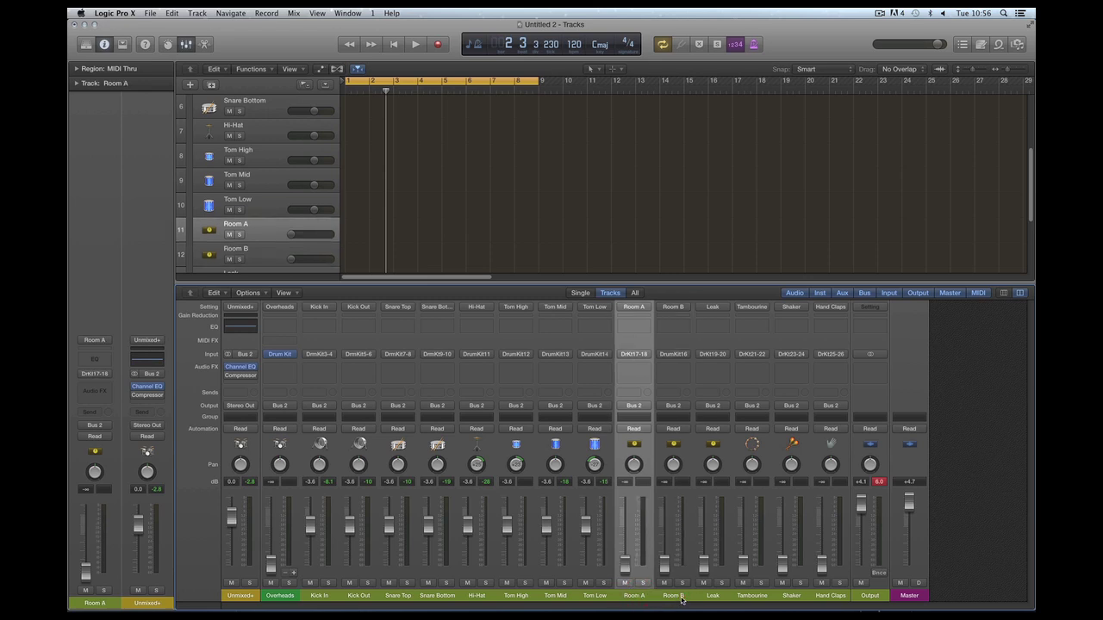
{"action": "left_click", "coordinate": [681, 599]}
{"action": "left_click", "coordinate": [641, 598]}
{"action": "left_click", "coordinate": [674, 598]}
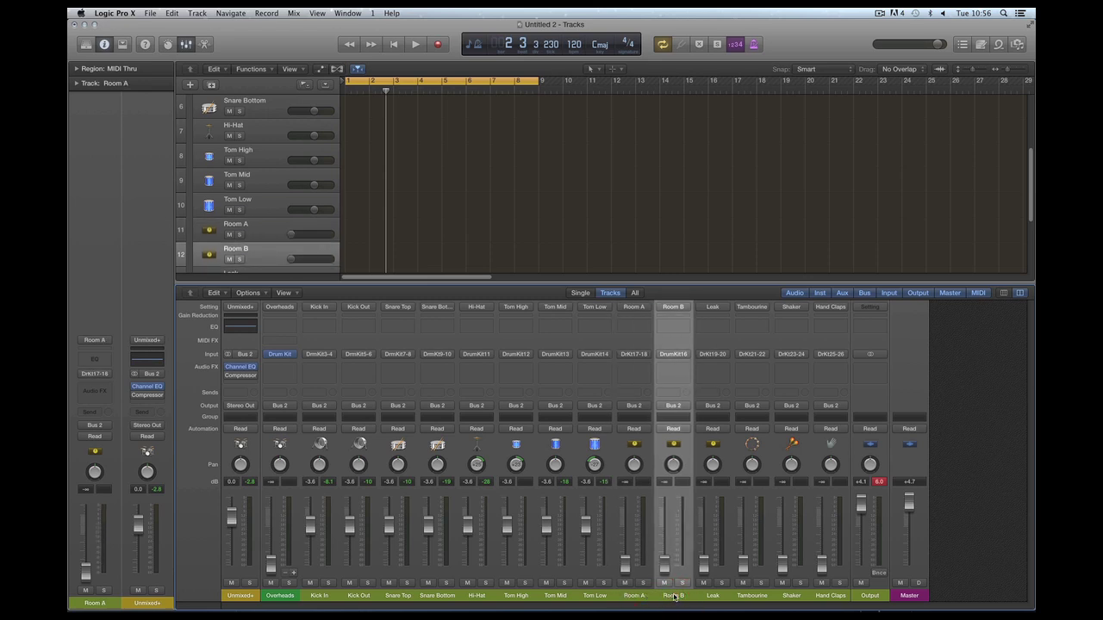
{"action": "left_click", "coordinate": [638, 597]}
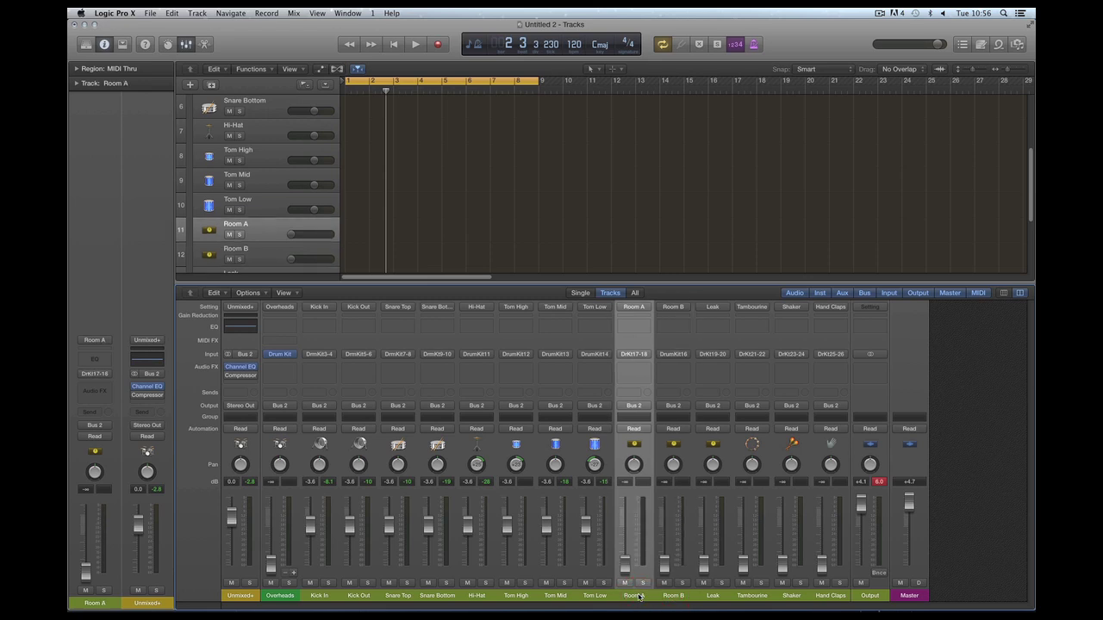
{"action": "left_click", "coordinate": [670, 598]}
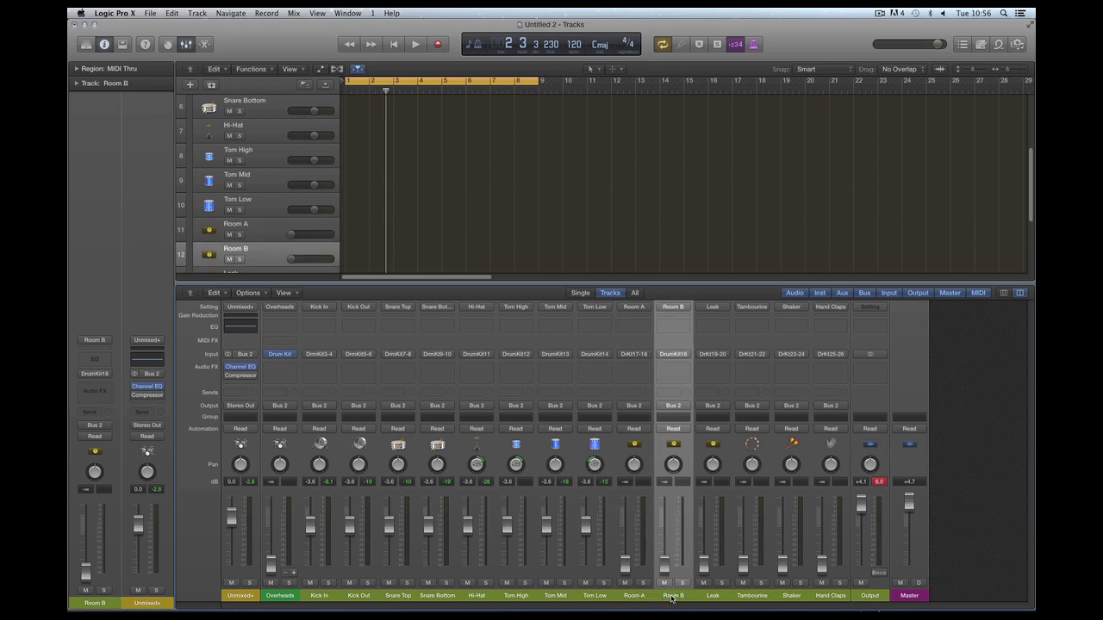
{"action": "left_click", "coordinate": [644, 598]}
{"action": "left_click", "coordinate": [662, 598]}
{"action": "left_click", "coordinate": [646, 598]}
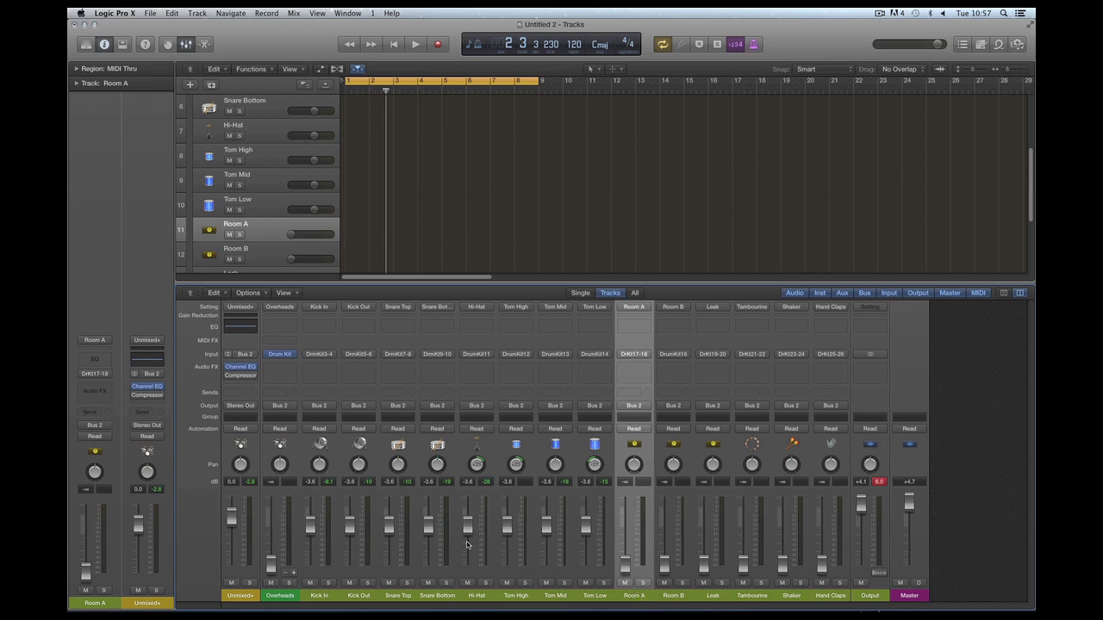
- Select the Kick In through Tom Low channels, raise their volumes together to +2.8 dB and play the drums
{"action": "left_click", "coordinate": [324, 597]}
{"action": "left_click", "coordinate": [594, 596], "text": "shift"}
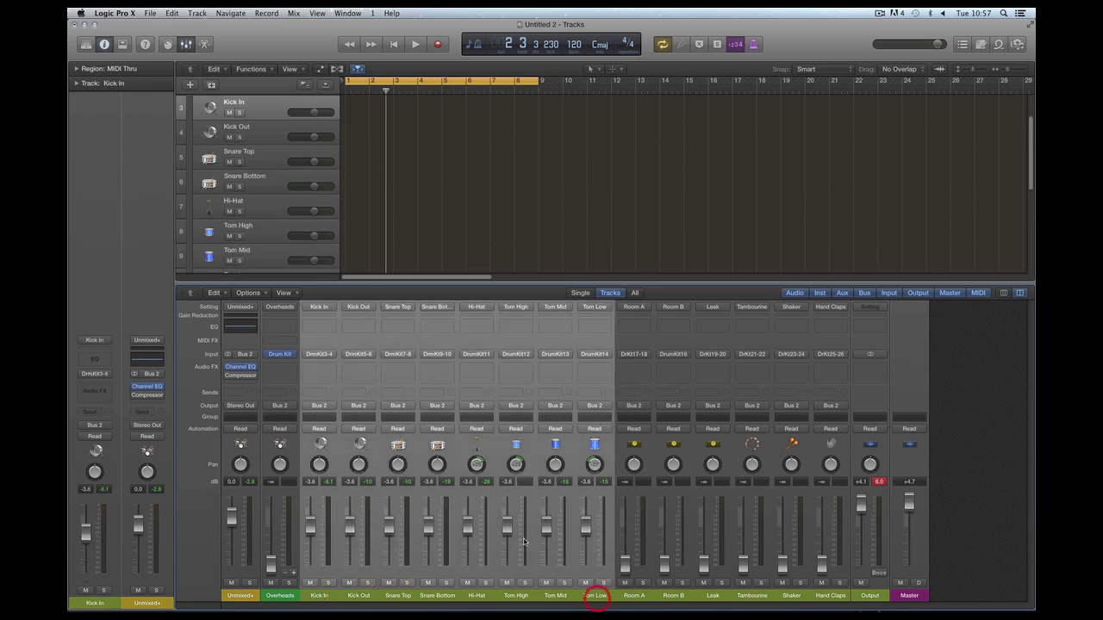
{"action": "left_click_drag", "start_coordinate": [507, 526], "coordinate": [508, 507]}
{"action": "key", "text": "space"}
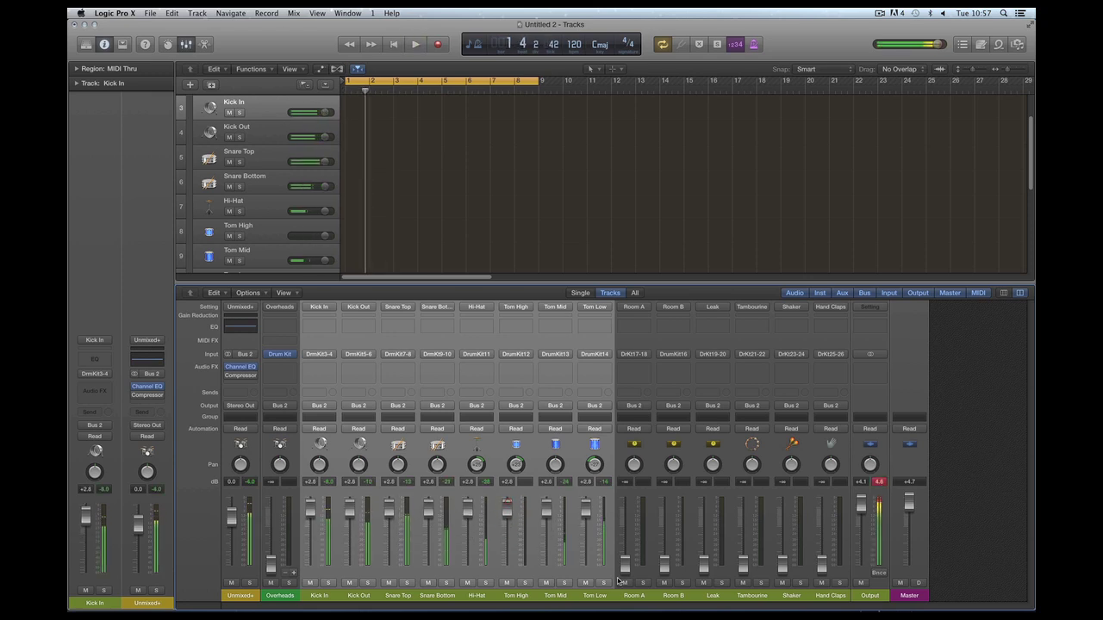
- Raise the Room A channel volume to +2.2 dB and audition it blended with the close mics
{"action": "left_click", "coordinate": [629, 572]}
{"action": "key", "text": "space"}
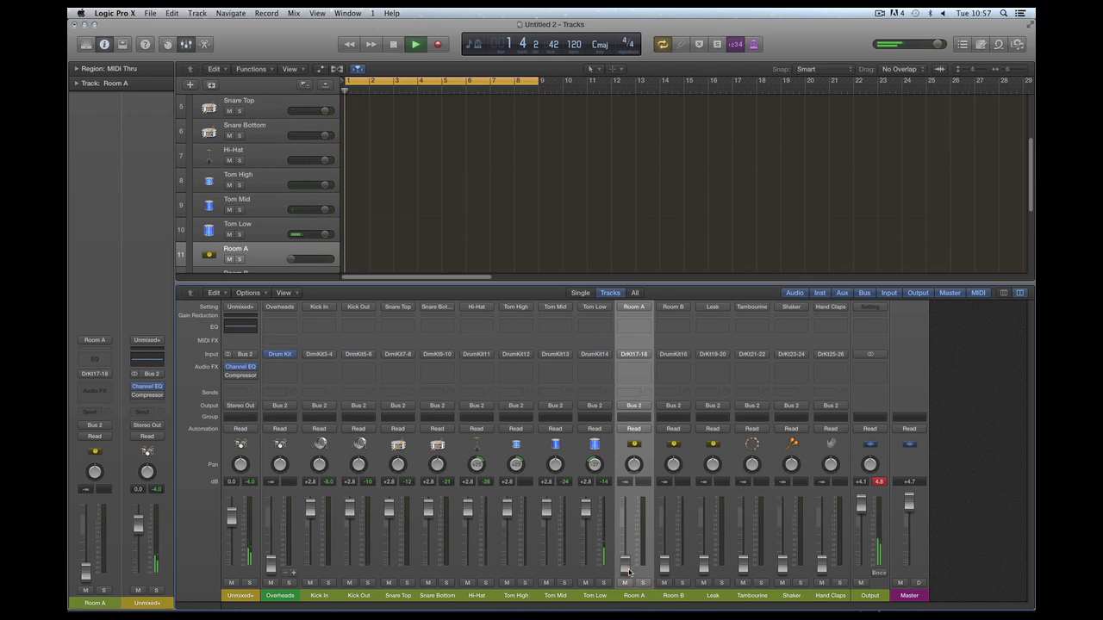
{"action": "left_click_drag", "start_coordinate": [630, 572], "coordinate": [625, 511]}
{"action": "key", "text": "space"}
{"action": "key", "text": "space"}
- Solo Room A to audition the room mic alone, raise its volume to +3.0 dB, and turn the solo off
{"action": "left_click", "coordinate": [641, 583]}
{"action": "key", "text": "space"}
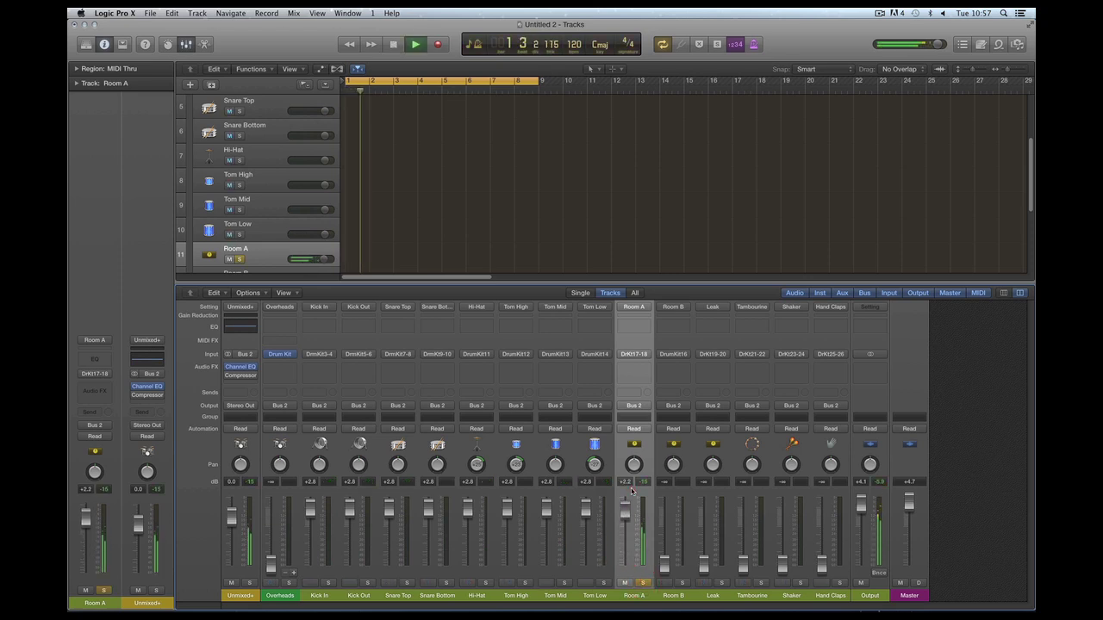
{"action": "key", "text": "space"}
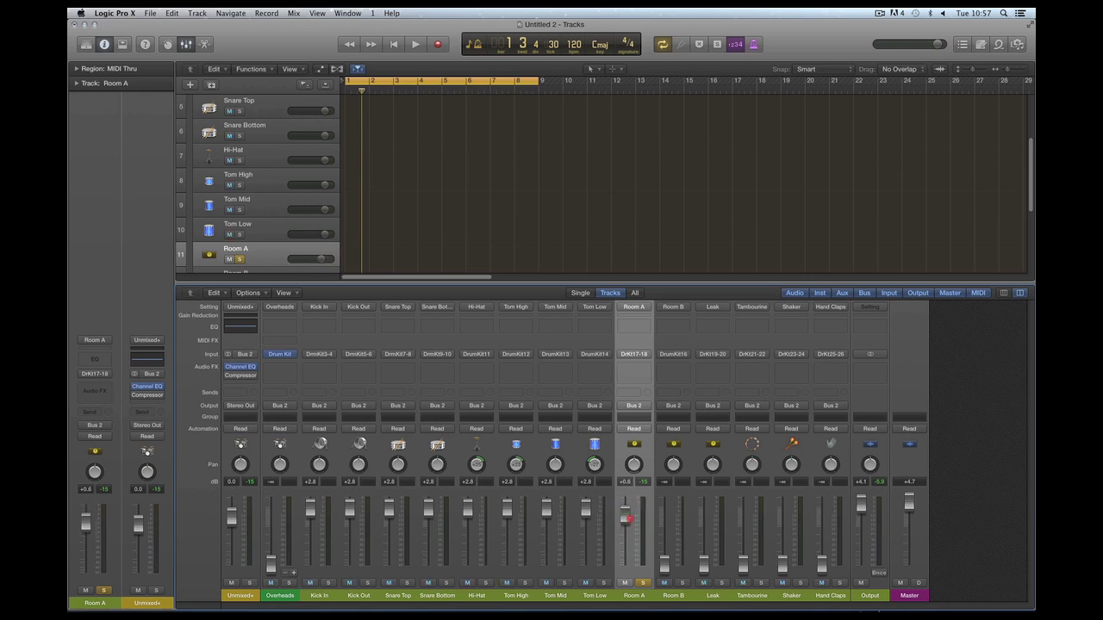
{"action": "key", "text": "space"}
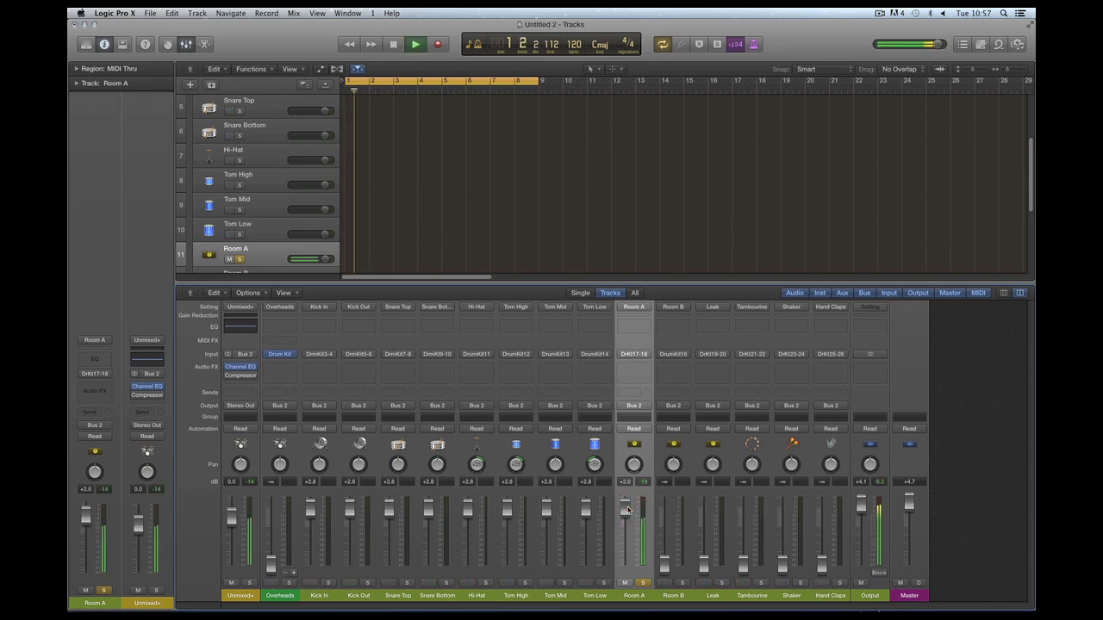
{"action": "left_click", "coordinate": [642, 583]}
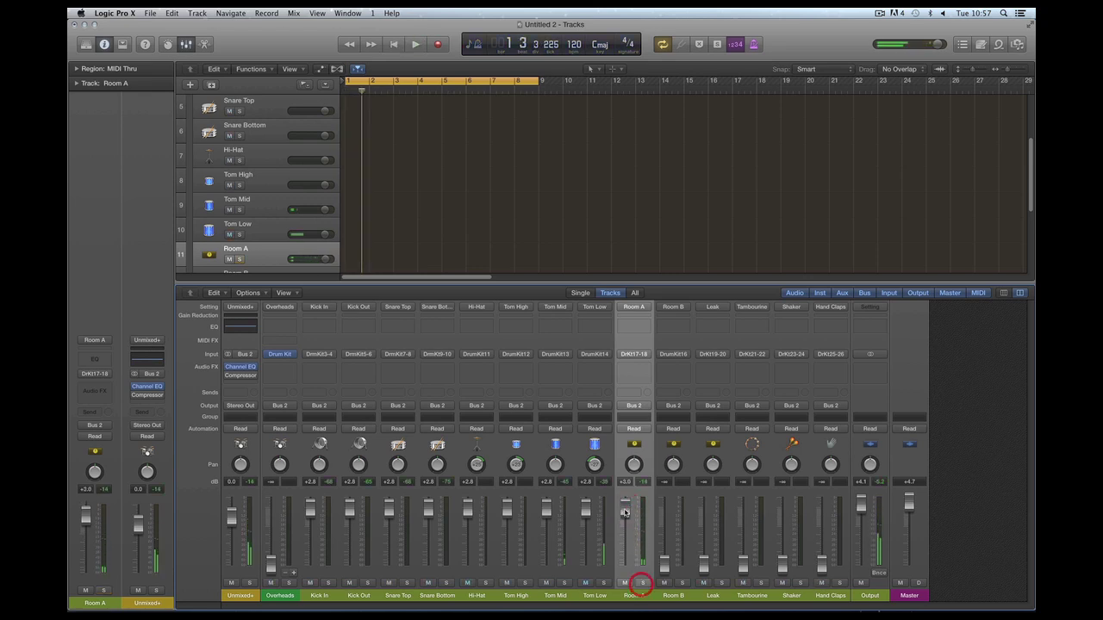
- Compare the kit with Room A fully lowered and with Room A brought in at -7.6 dB
{"action": "left_click_drag", "start_coordinate": [625, 510], "coordinate": [626, 580]}
{"action": "key", "text": "space"}
{"action": "key", "text": "space"}
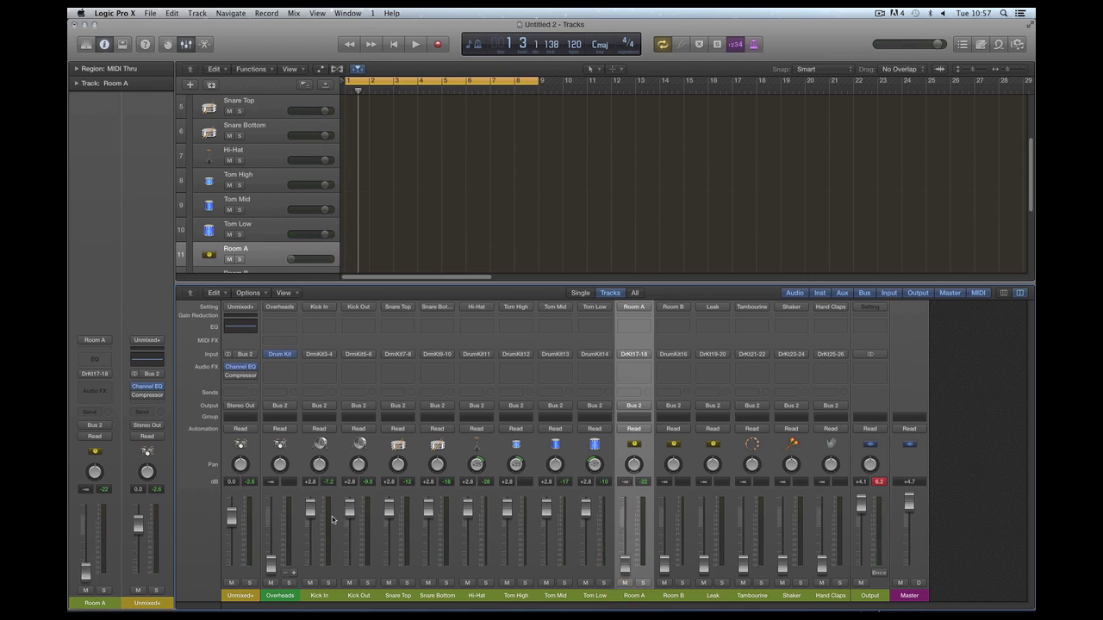
{"action": "key", "text": "space"}
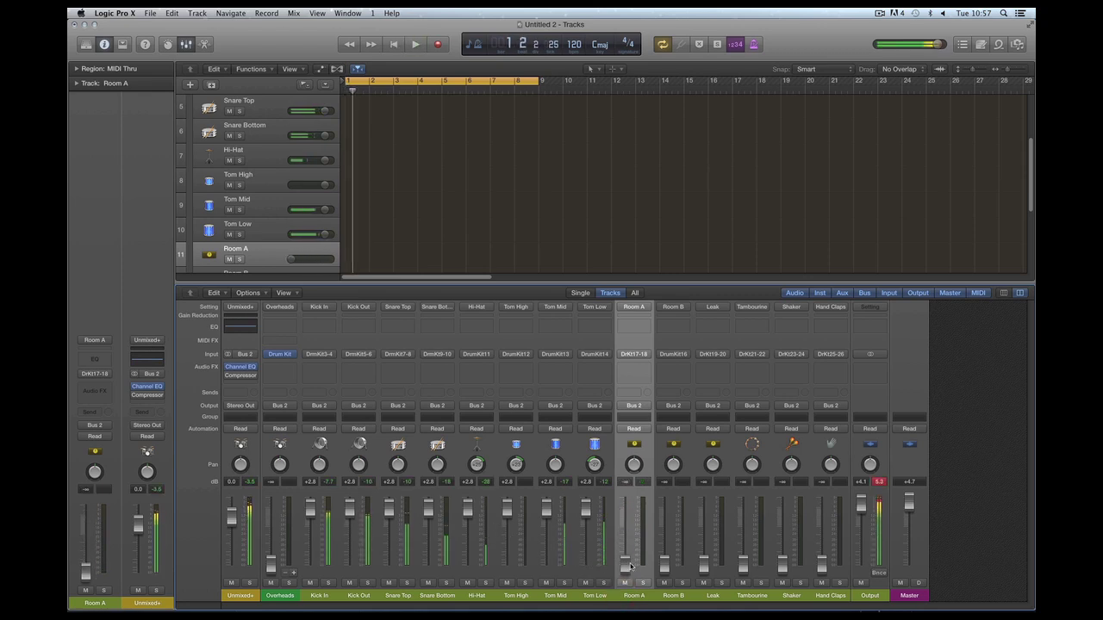
{"action": "left_click_drag", "start_coordinate": [628, 569], "coordinate": [635, 541]}
{"action": "key", "text": "space"}
- Rename the Room A channel as "Room mic A" and the Room B channel as "Room mic B"
{"action": "double_click", "coordinate": [643, 595]}
{"action": "left_click", "coordinate": [640, 596]}
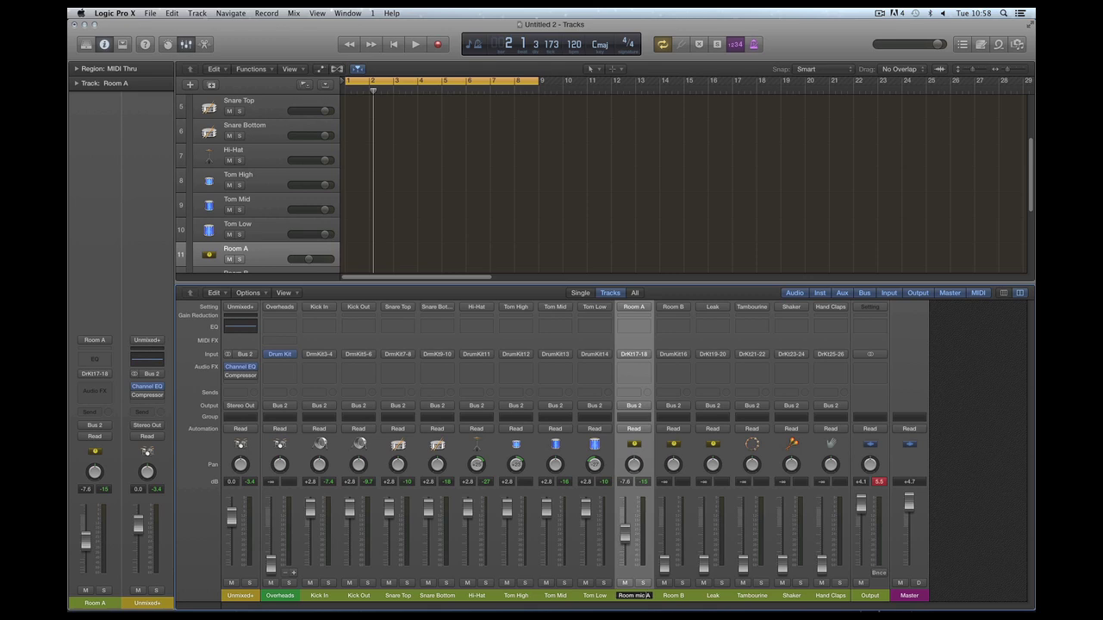
{"action": "key", "text": "Return"}
{"action": "double_click", "coordinate": [675, 596]}
{"action": "left_click", "coordinate": [677, 596]}
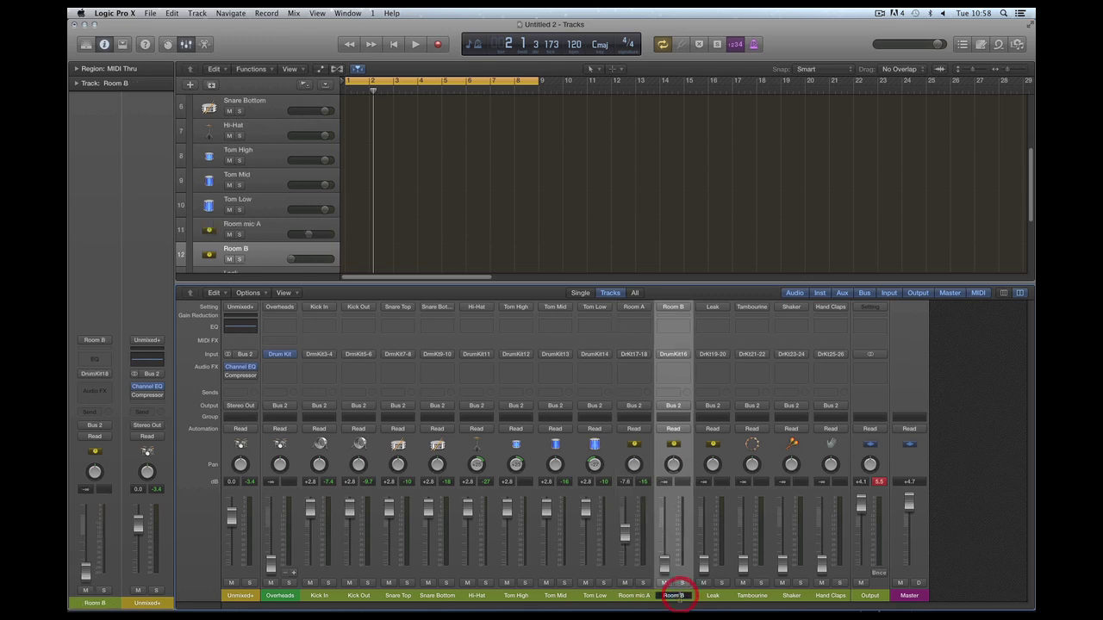
{"action": "type", "text": "mic"}
{"action": "key", "text": "Return"}
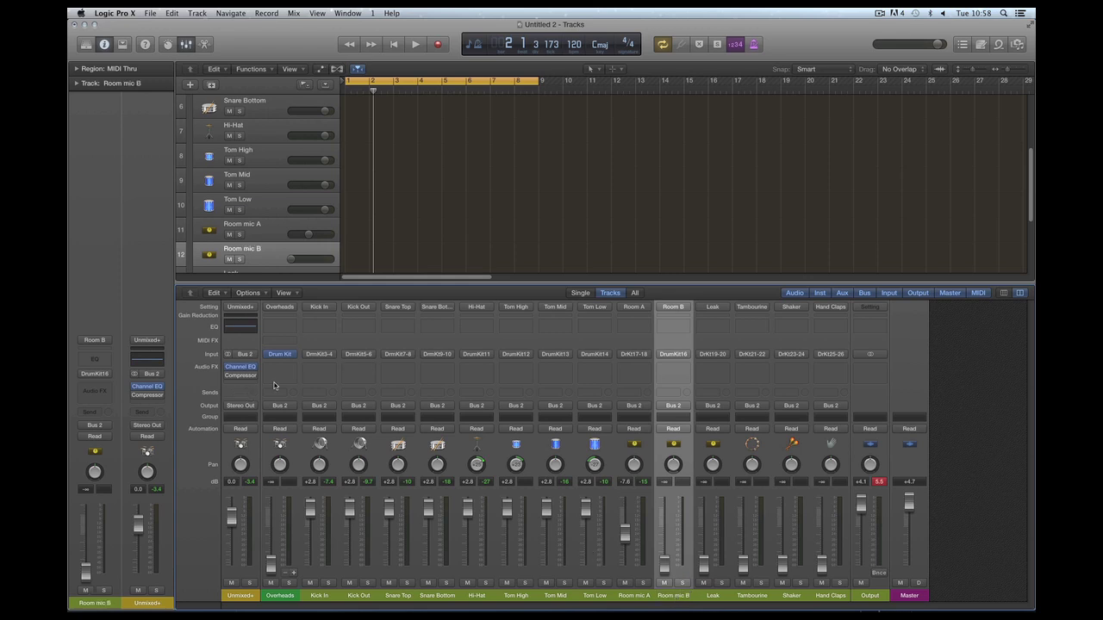
- In the Overheads channel's Drum Kit Designer, switch the Room setting to B for the kick, snare, toms and hi-hat
{"action": "left_click", "coordinate": [280, 354]}
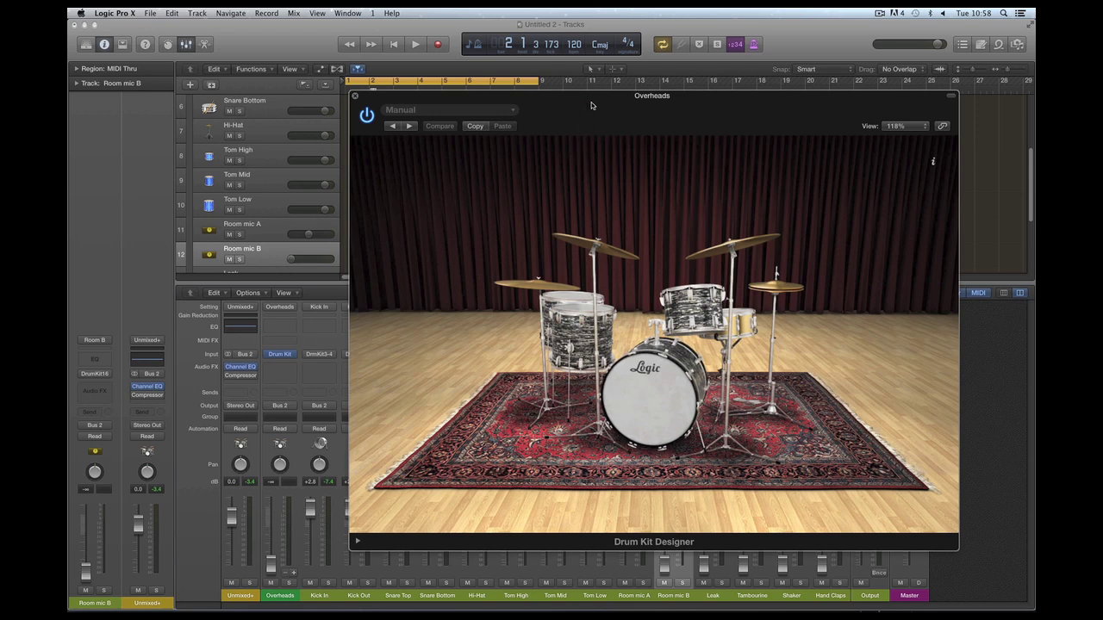
{"action": "left_click_drag", "start_coordinate": [585, 99], "coordinate": [380, 55]}
{"action": "left_click", "coordinate": [444, 353]}
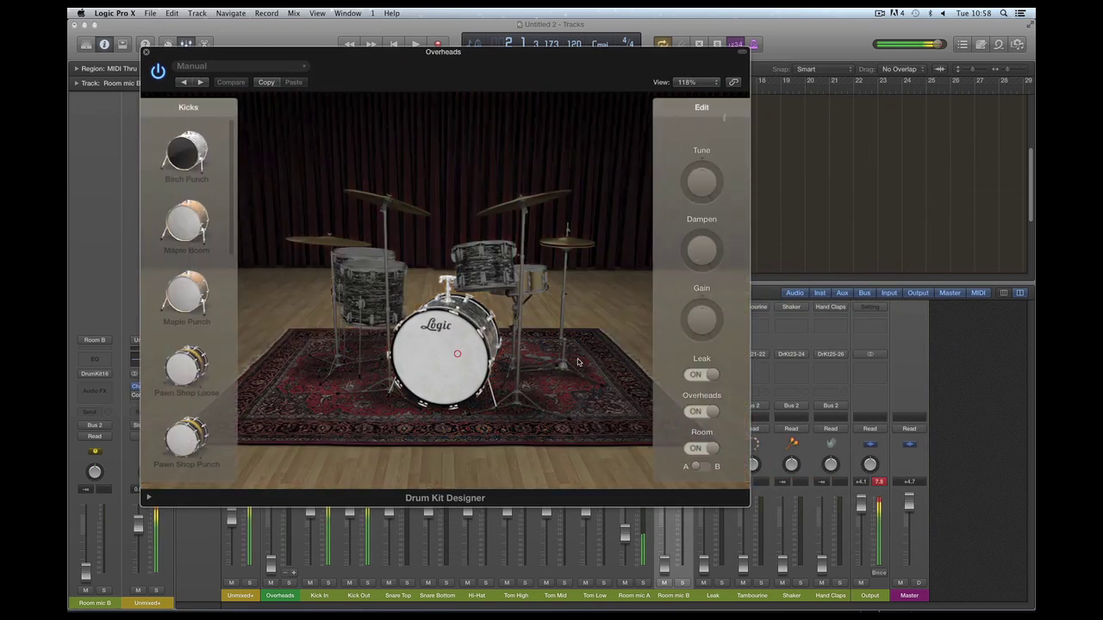
{"action": "left_click", "coordinate": [699, 449]}
{"action": "left_click", "coordinate": [707, 449]}
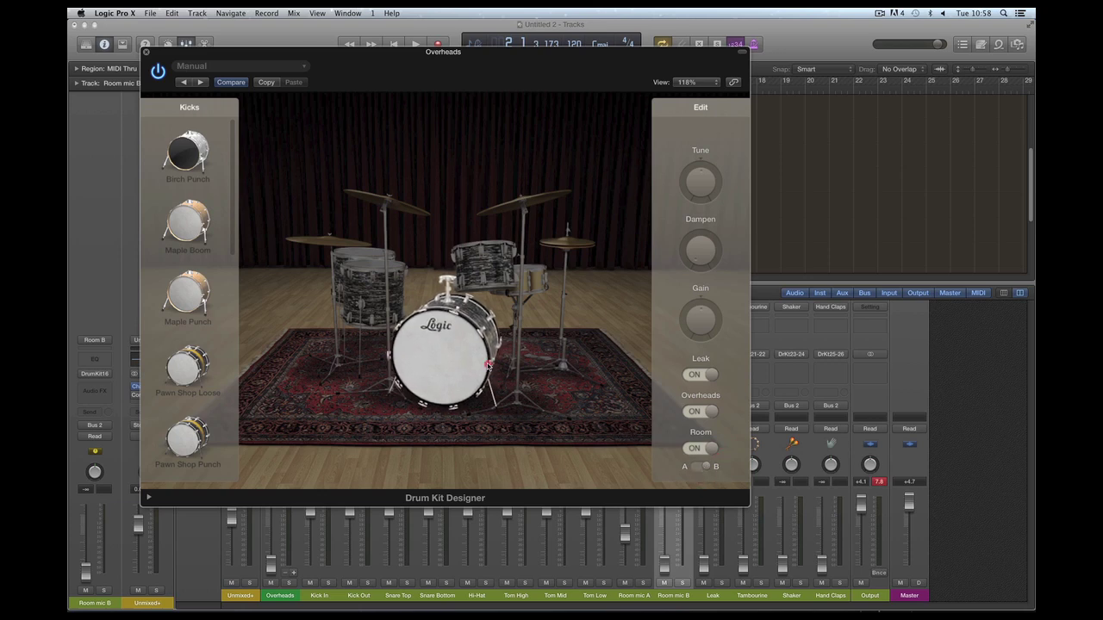
{"action": "left_click", "coordinate": [534, 280]}
{"action": "left_click", "coordinate": [707, 467]}
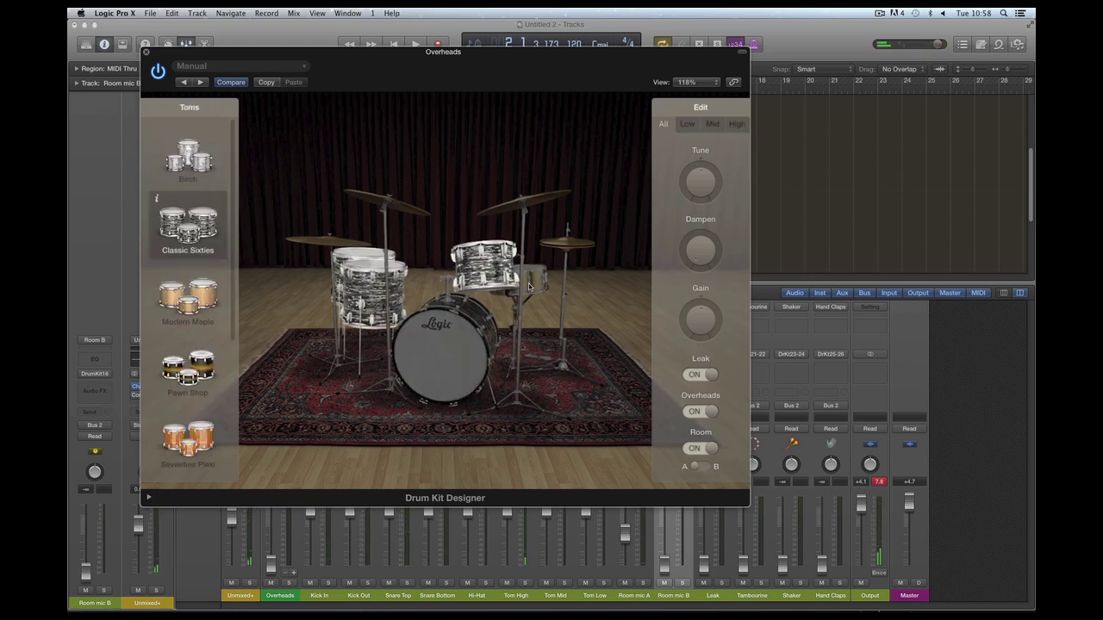
{"action": "left_click", "coordinate": [567, 243]}
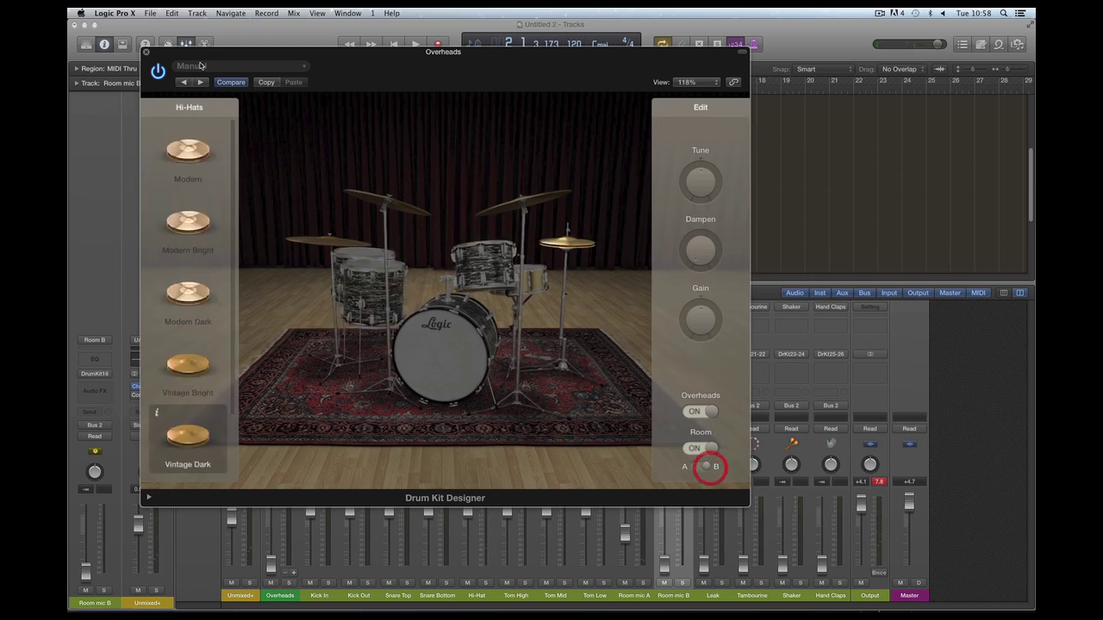
{"action": "left_click", "coordinate": [146, 52]}
- Select Room mic A and Room mic B together and lower both channel volumes to minimum
{"action": "left_click_drag", "start_coordinate": [673, 568], "coordinate": [647, 519]}
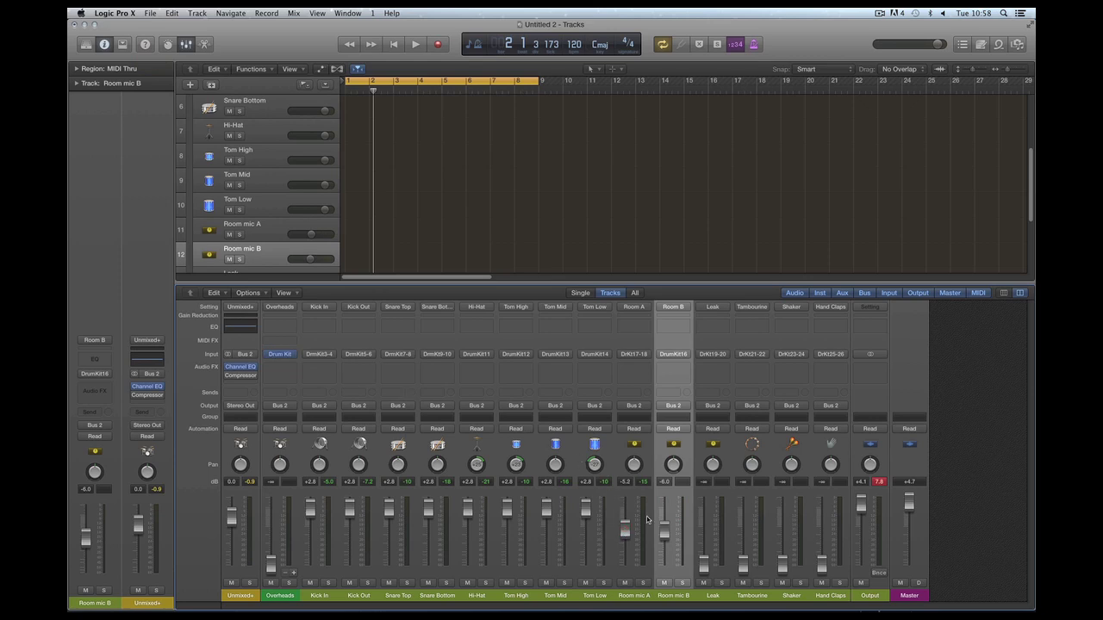
{"action": "left_click", "coordinate": [626, 577]}
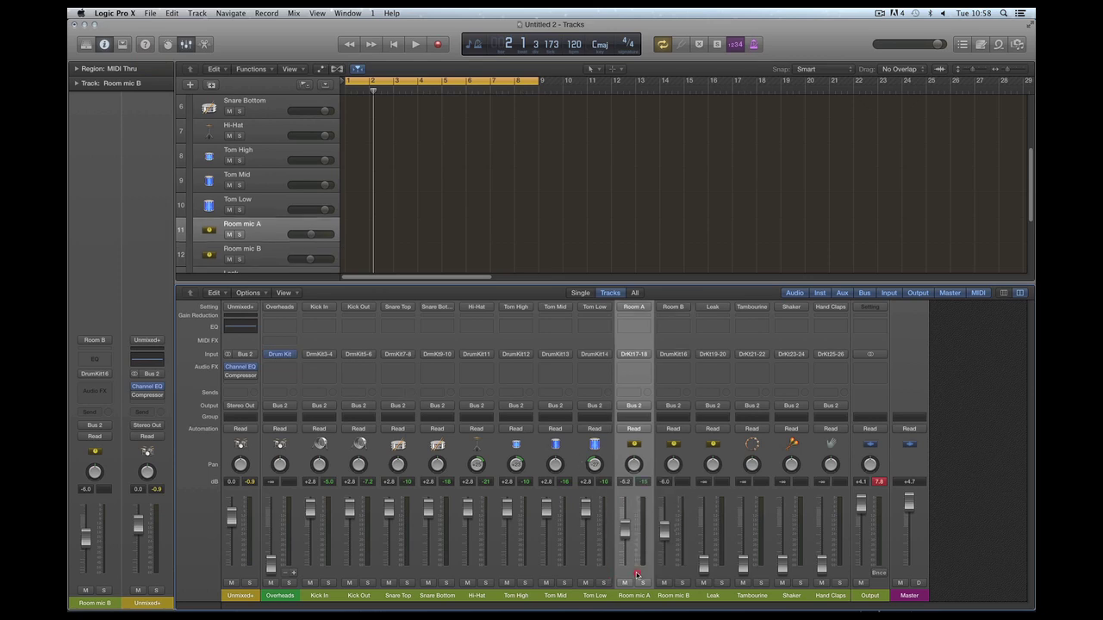
{"action": "left_click", "coordinate": [675, 572], "text": "shift"}
{"action": "left_click_drag", "start_coordinate": [663, 536], "coordinate": [668, 610]}
{"action": "left_click", "coordinate": [638, 561]}
- Raise Room mic B to +6.0 dB during playback and briefly solo it to hear the room alone
{"action": "left_click", "coordinate": [676, 562]}
{"action": "key", "text": "space"}
{"action": "left_click_drag", "start_coordinate": [667, 527], "coordinate": [664, 495]}
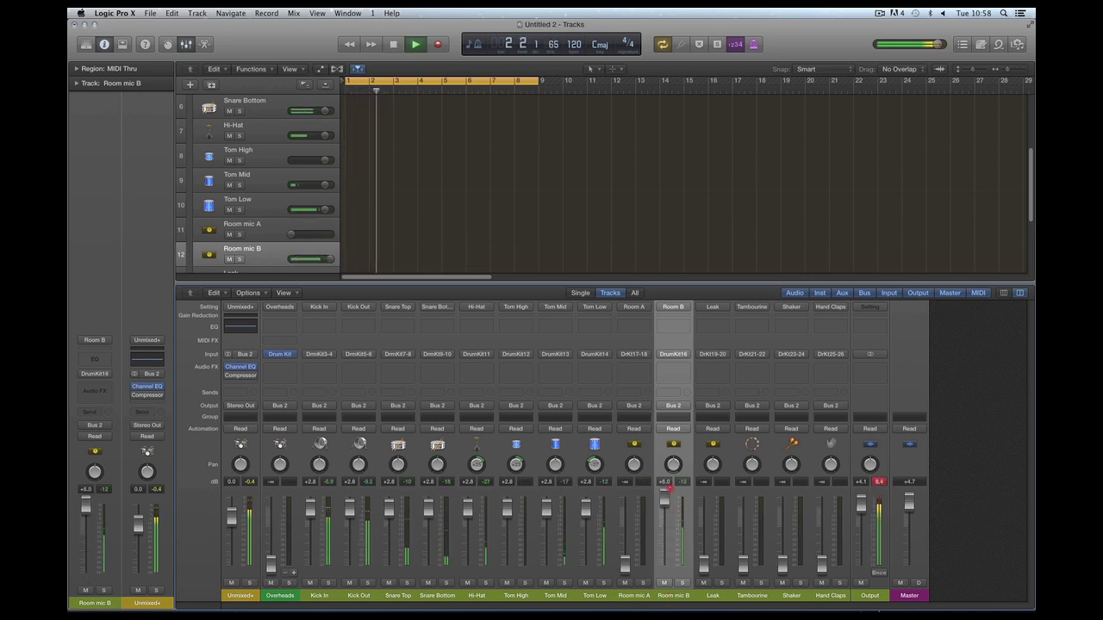
{"action": "left_click", "coordinate": [683, 584]}
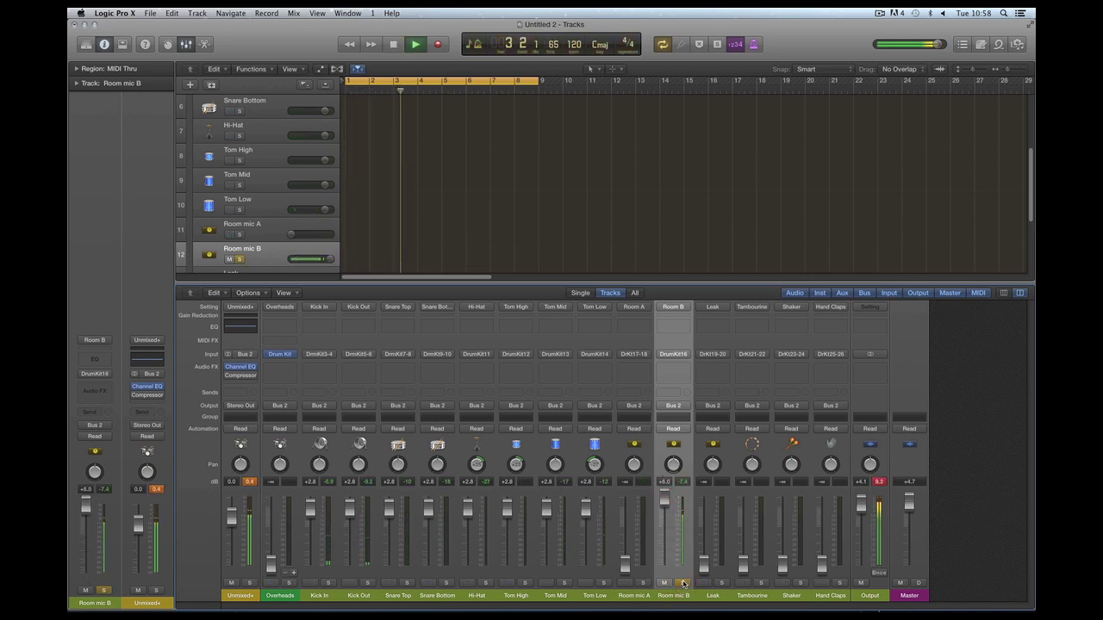
{"action": "left_click", "coordinate": [683, 584]}
- Audition the kit with Room mic B at about -3 dB and bring that channel's volume down to minimum
{"action": "key", "text": "Return"}
{"action": "left_click_drag", "start_coordinate": [669, 499], "coordinate": [665, 520]}
{"action": "key", "text": "space"}
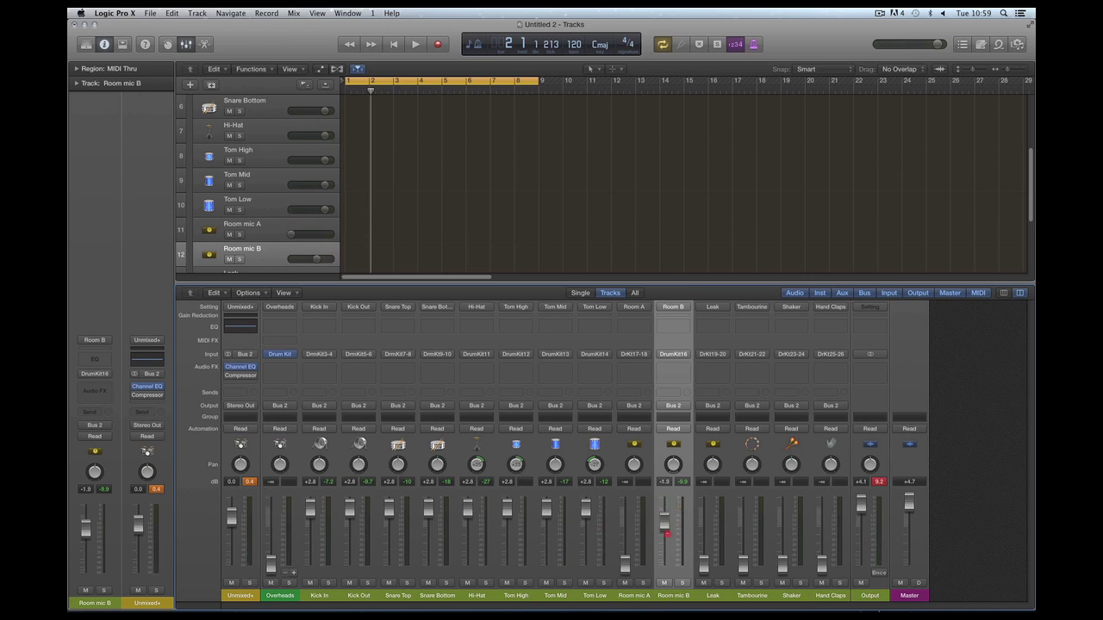
{"action": "mouse_move", "coordinate": [666, 533]}
{"action": "left_mouse_down"}
{"action": "mouse_move", "coordinate": [667, 547]}
{"action": "mouse_move", "coordinate": [673, 522]}
{"action": "left_mouse_up"}
{"action": "key", "text": "space"}
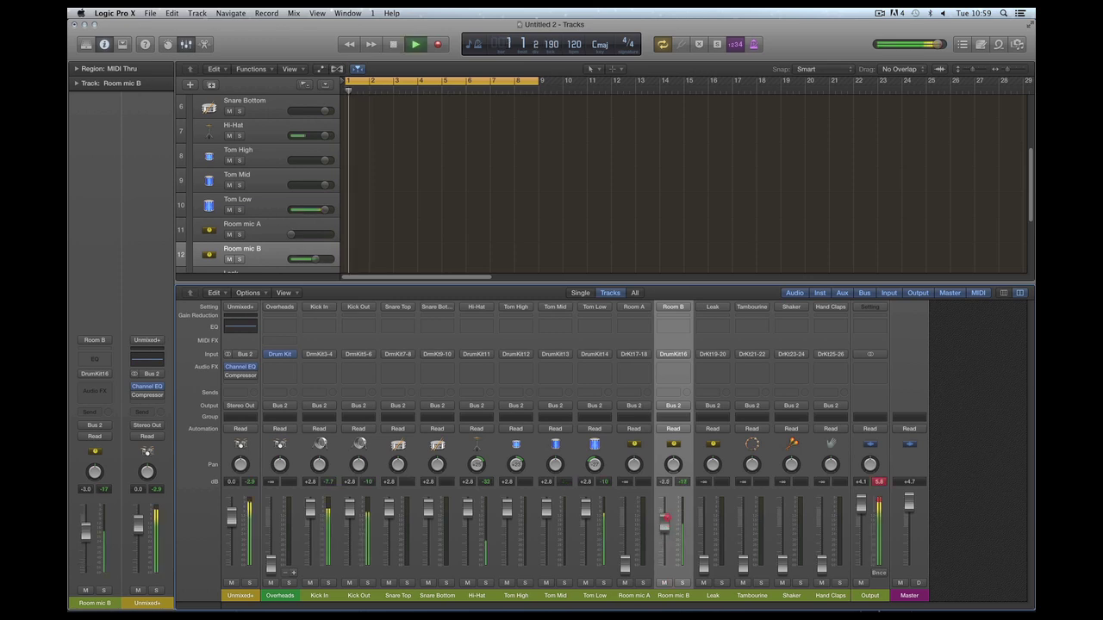
{"action": "left_click_drag", "start_coordinate": [666, 526], "coordinate": [665, 569]}
{"action": "key", "text": "space"}
{"action": "left_click", "coordinate": [668, 575]}
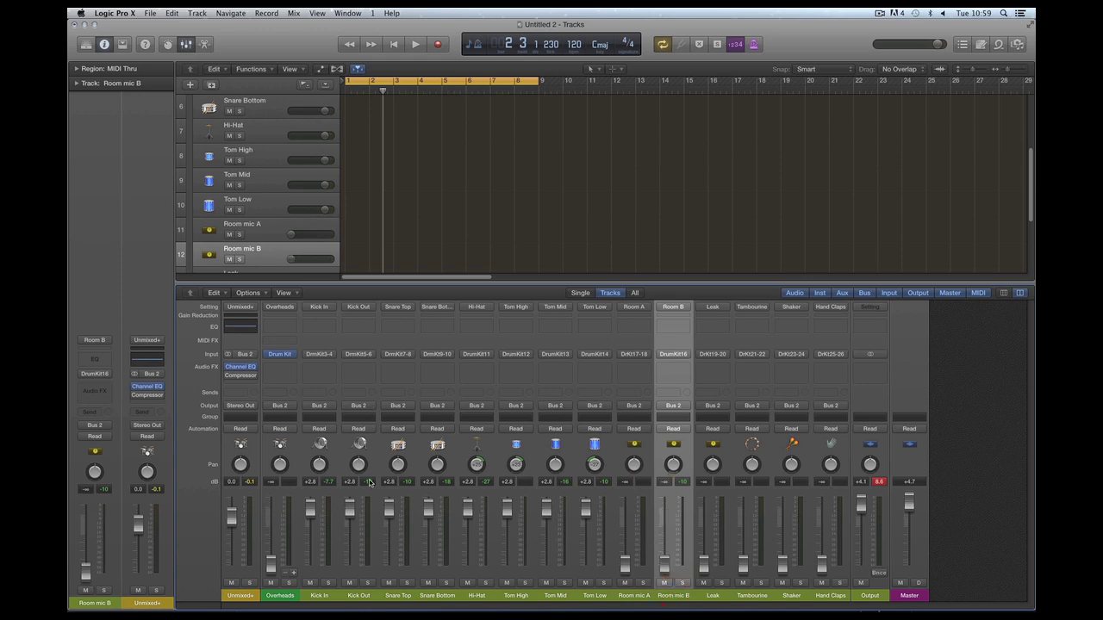
- Check the Room A/B settings of the kick, snare, toms and hi-hat in the Drum Kit Designer
{"action": "left_click", "coordinate": [281, 354]}
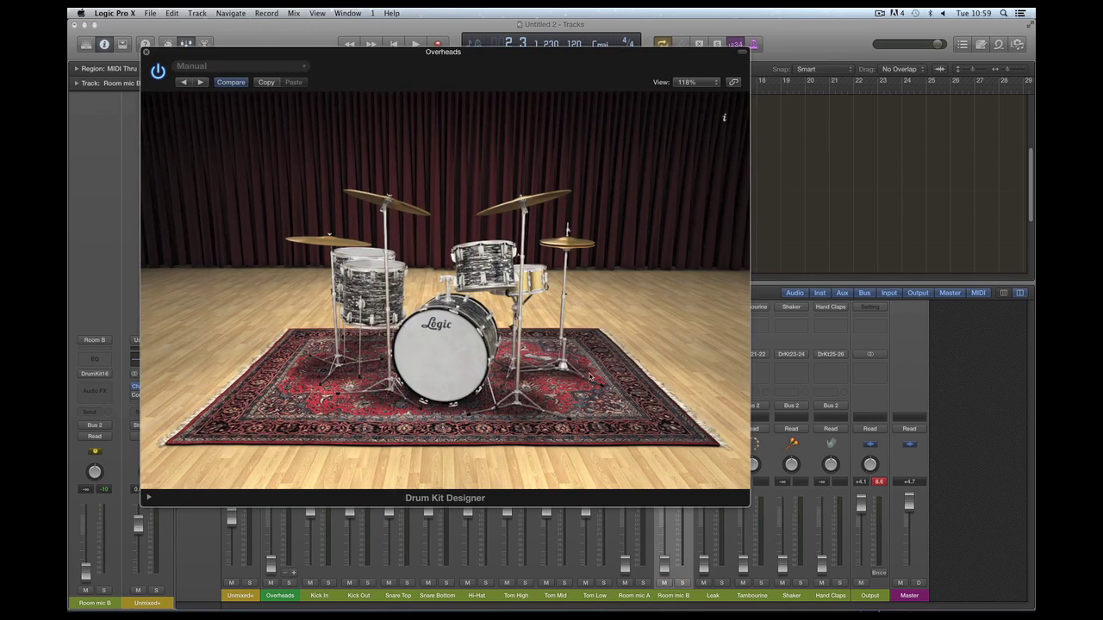
{"action": "left_click", "coordinate": [457, 344]}
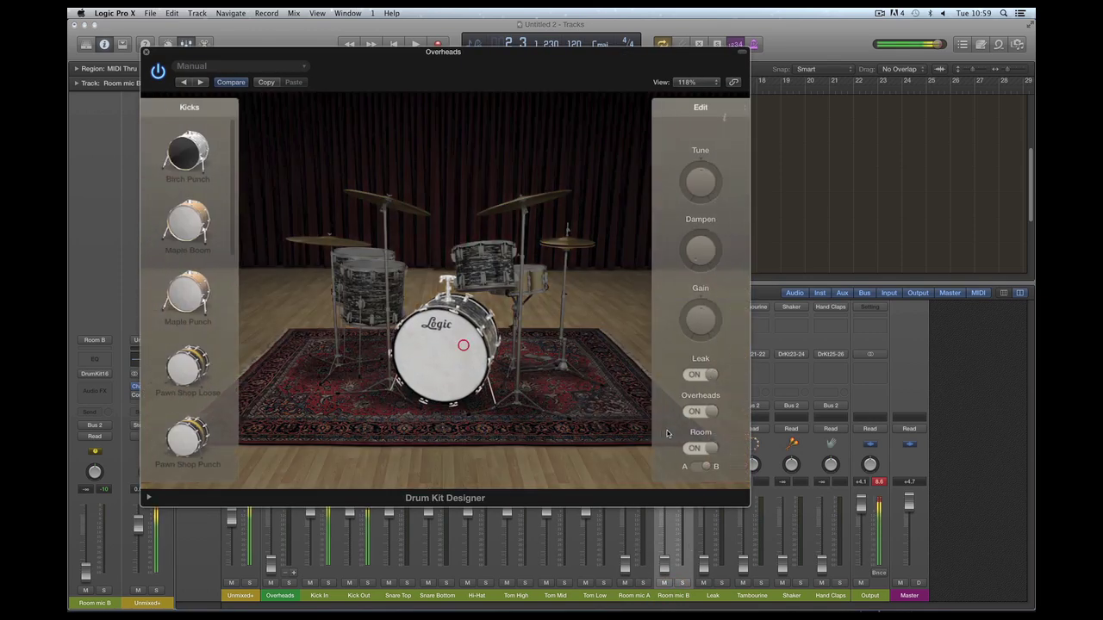
{"action": "left_click", "coordinate": [699, 449]}
{"action": "left_click", "coordinate": [536, 280]}
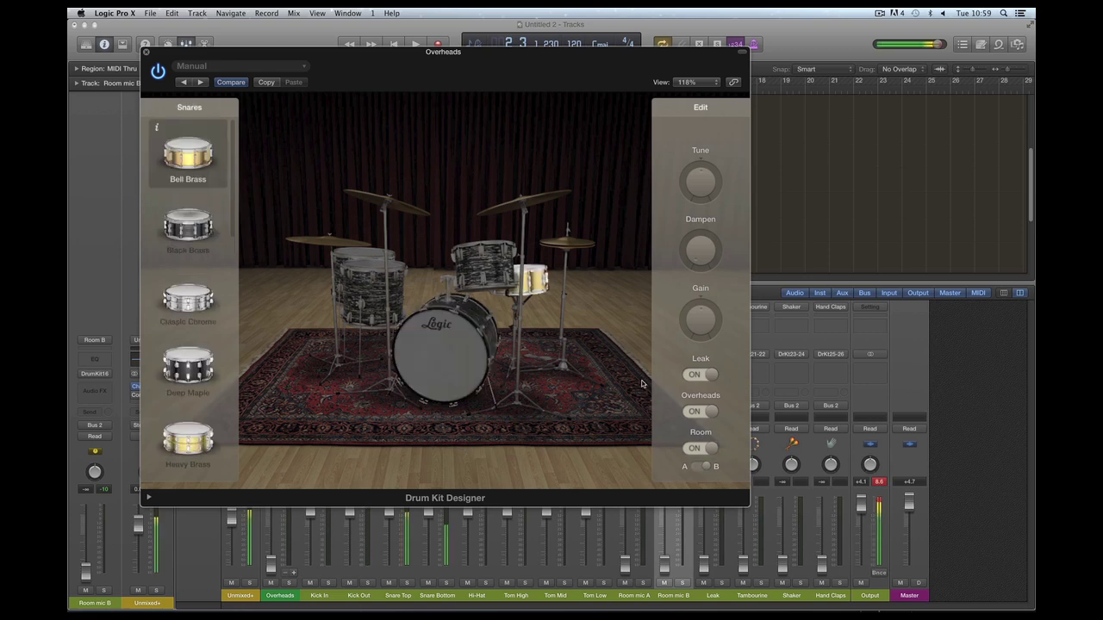
{"action": "left_click", "coordinate": [497, 295]}
{"action": "left_click", "coordinate": [699, 449]}
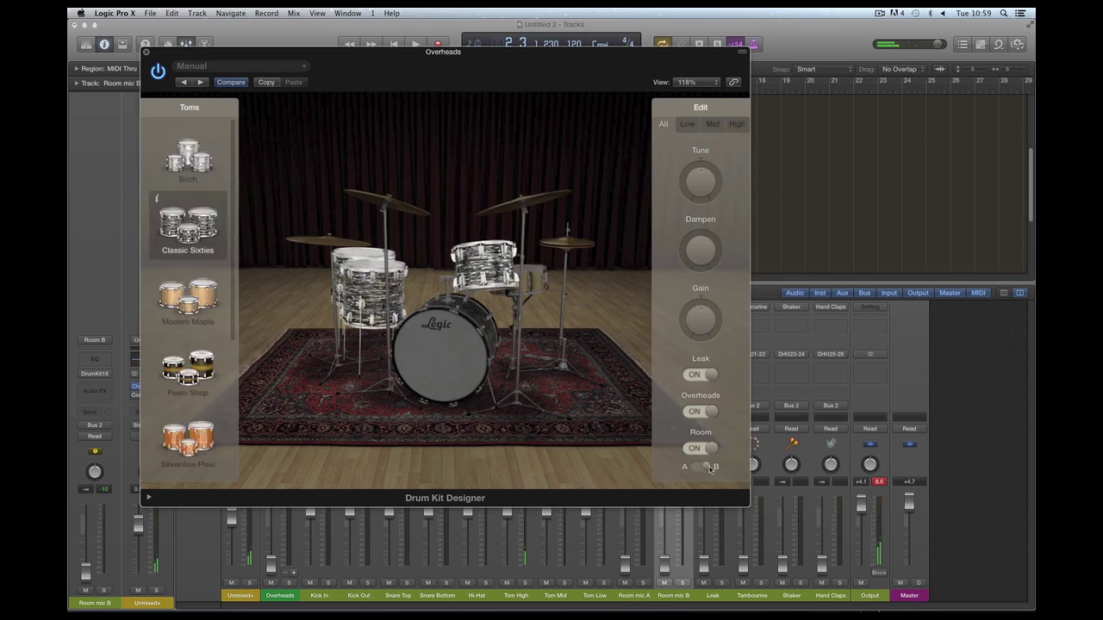
{"action": "left_click", "coordinate": [570, 244]}
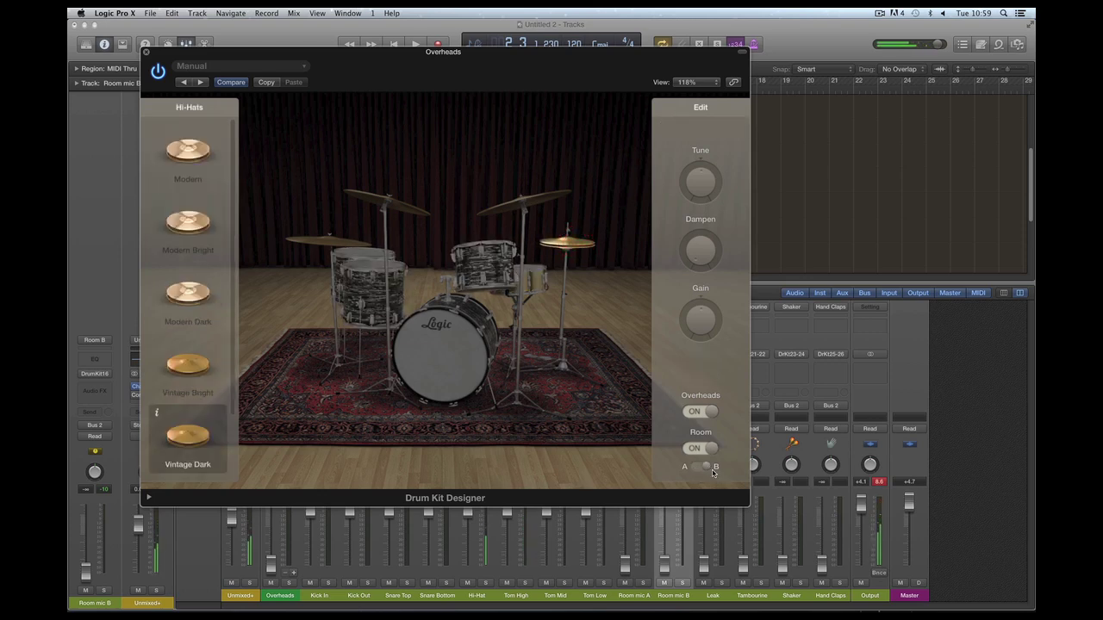
{"action": "left_click", "coordinate": [147, 54]}
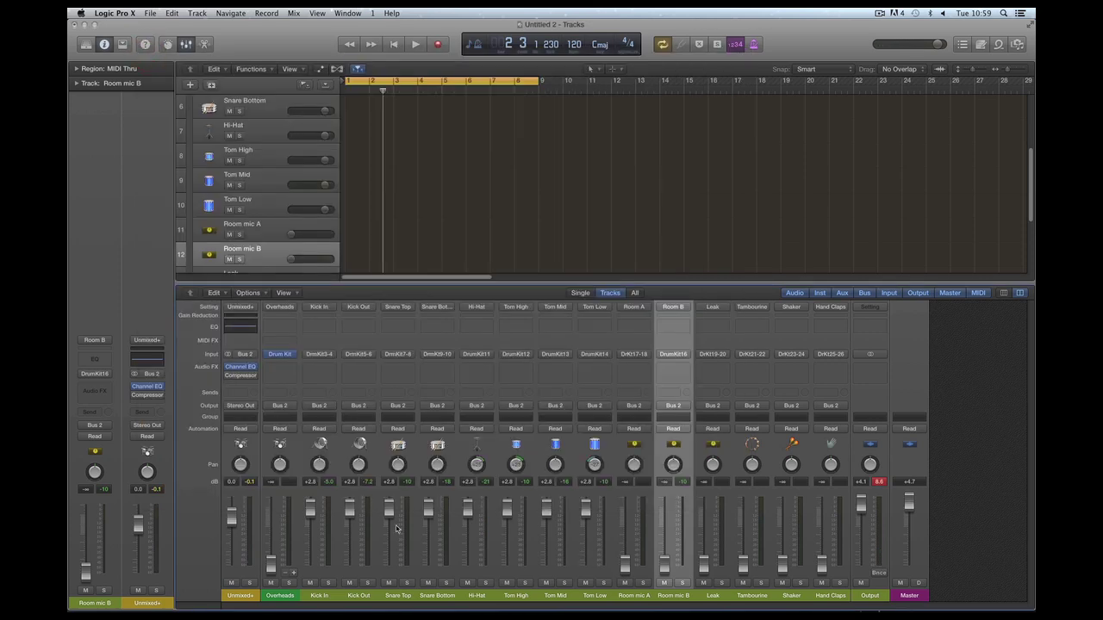
- Play the drums with the close mics alone and blend in Room mic B at about +1.4 dB
{"action": "key", "text": "space"}
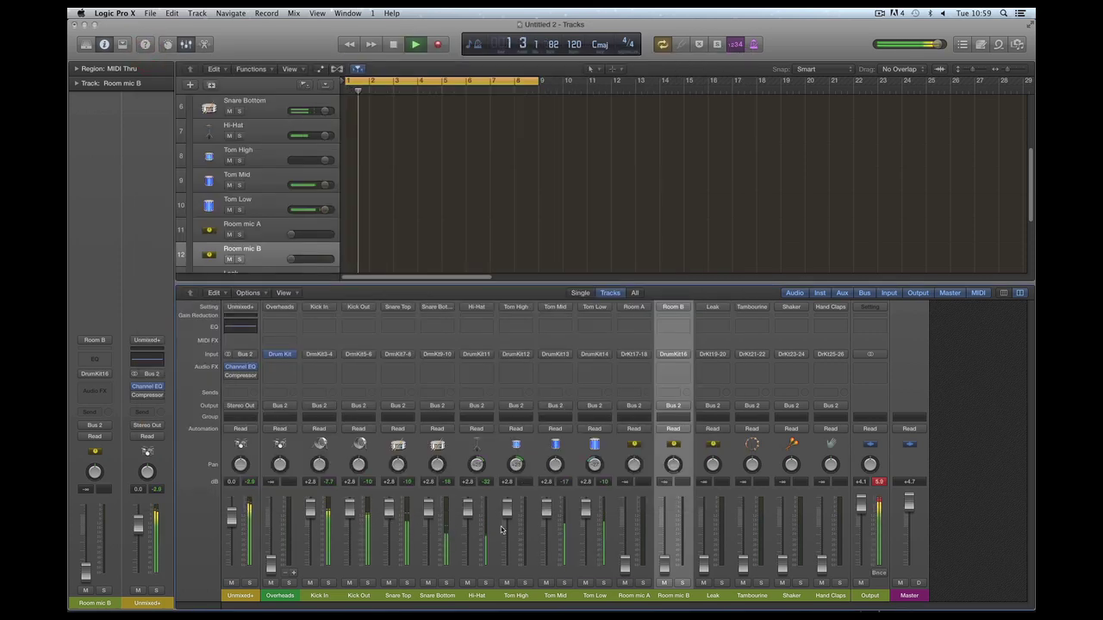
{"action": "left_click_drag", "start_coordinate": [657, 566], "coordinate": [665, 514]}
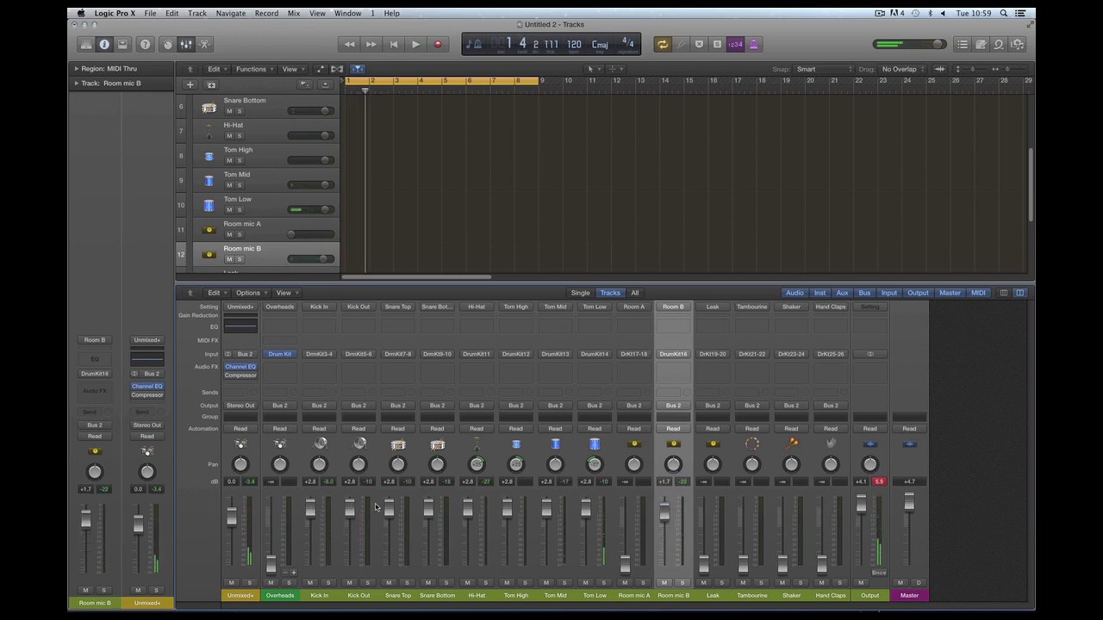
{"action": "left_click_drag", "start_coordinate": [665, 511], "coordinate": [664, 517]}
{"action": "key", "text": "space"}
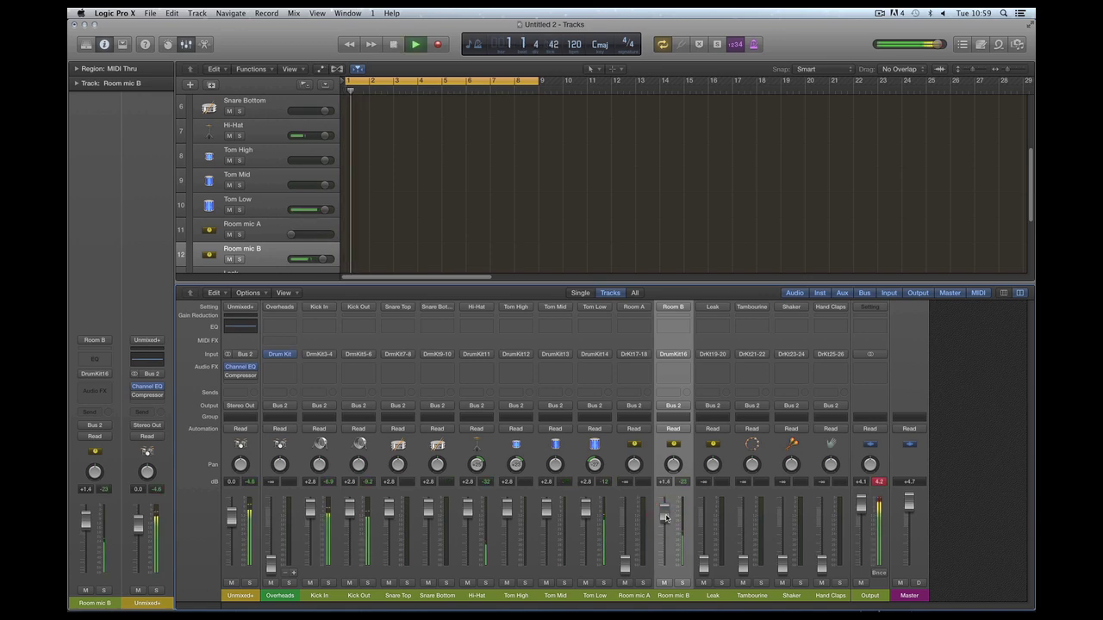
- In the Drum Kit Designer, audition the kick, snare, hi-hat and toms, setting the snare's Room to on with mic B and the toms' to A
{"action": "left_click", "coordinate": [279, 354]}
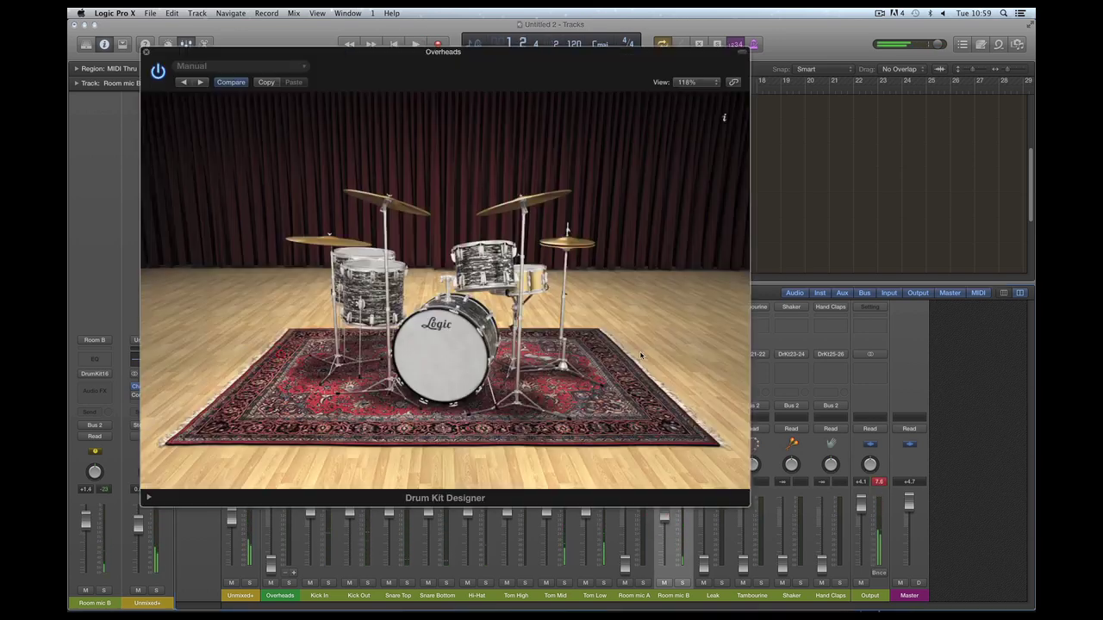
{"action": "left_click", "coordinate": [495, 343]}
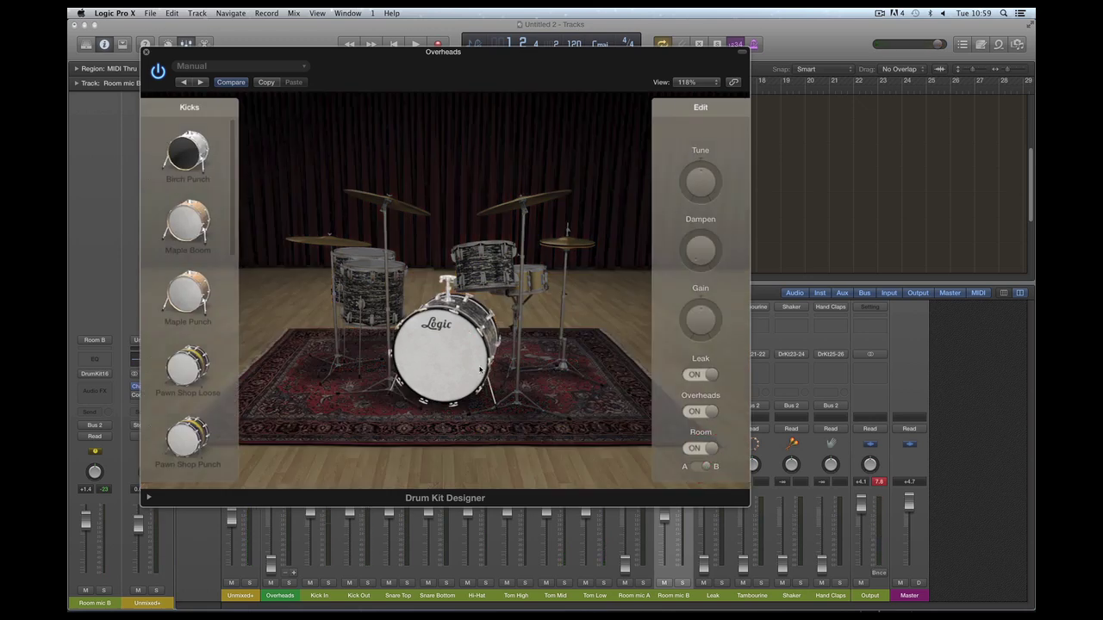
{"action": "left_click", "coordinate": [530, 280]}
{"action": "left_click", "coordinate": [701, 448]}
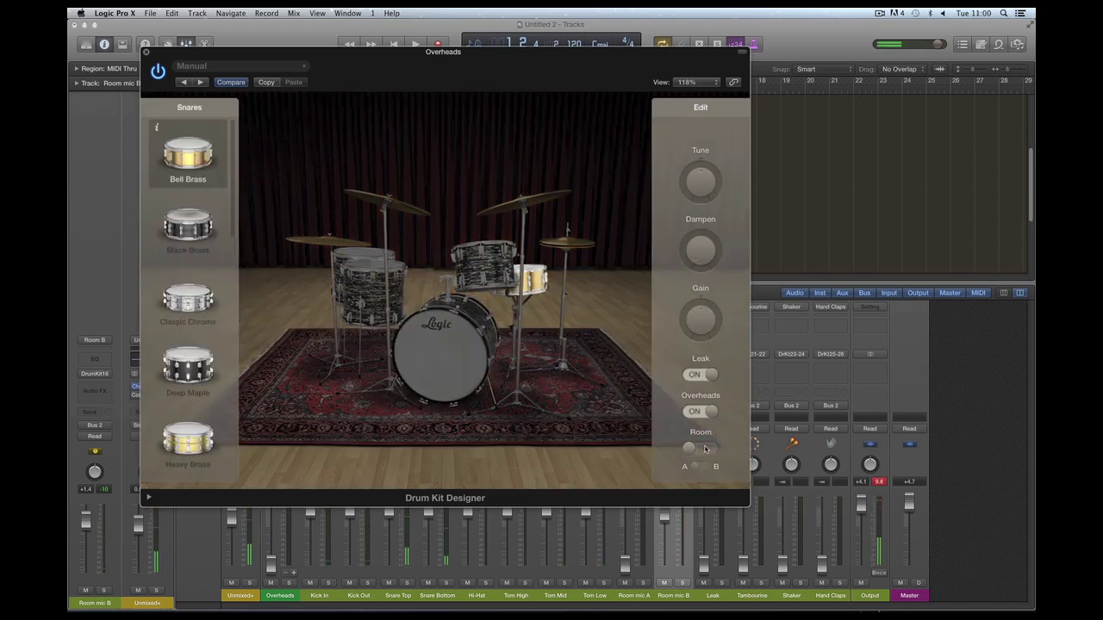
{"action": "left_click", "coordinate": [703, 448]}
{"action": "left_click", "coordinate": [706, 466]}
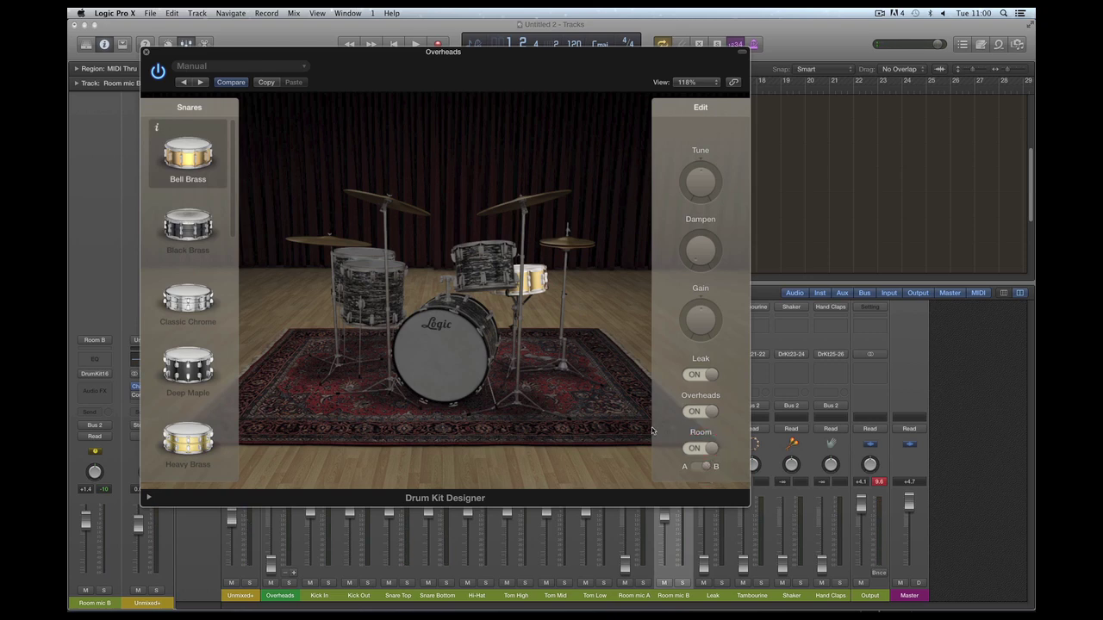
{"action": "left_click", "coordinate": [572, 258]}
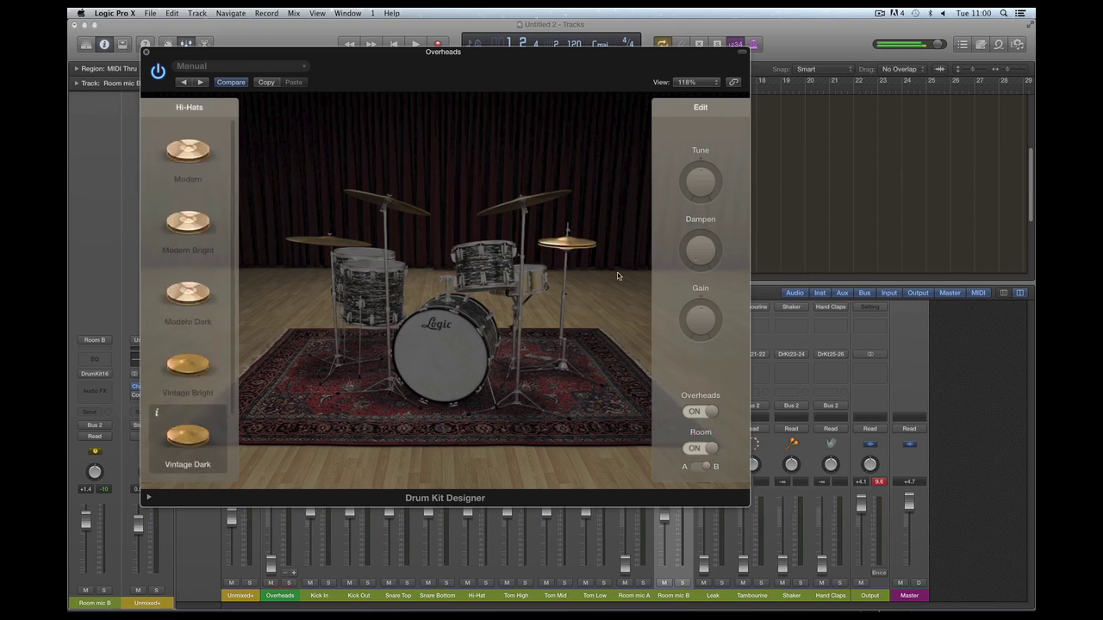
{"action": "left_click", "coordinate": [494, 273]}
{"action": "left_click", "coordinate": [695, 469]}
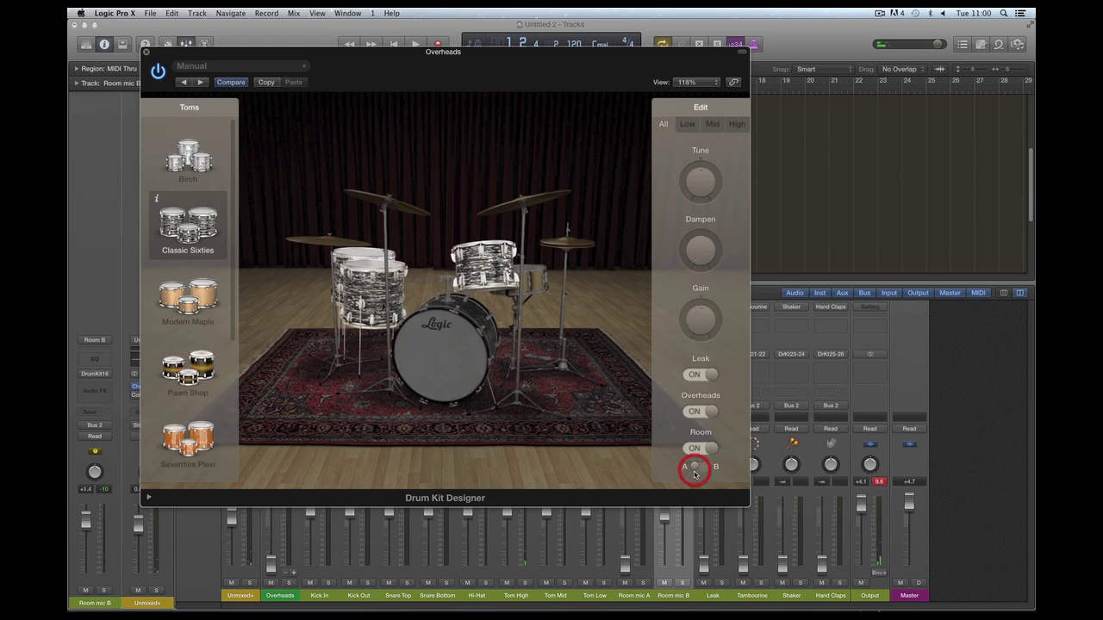
{"action": "left_click", "coordinate": [146, 53]}
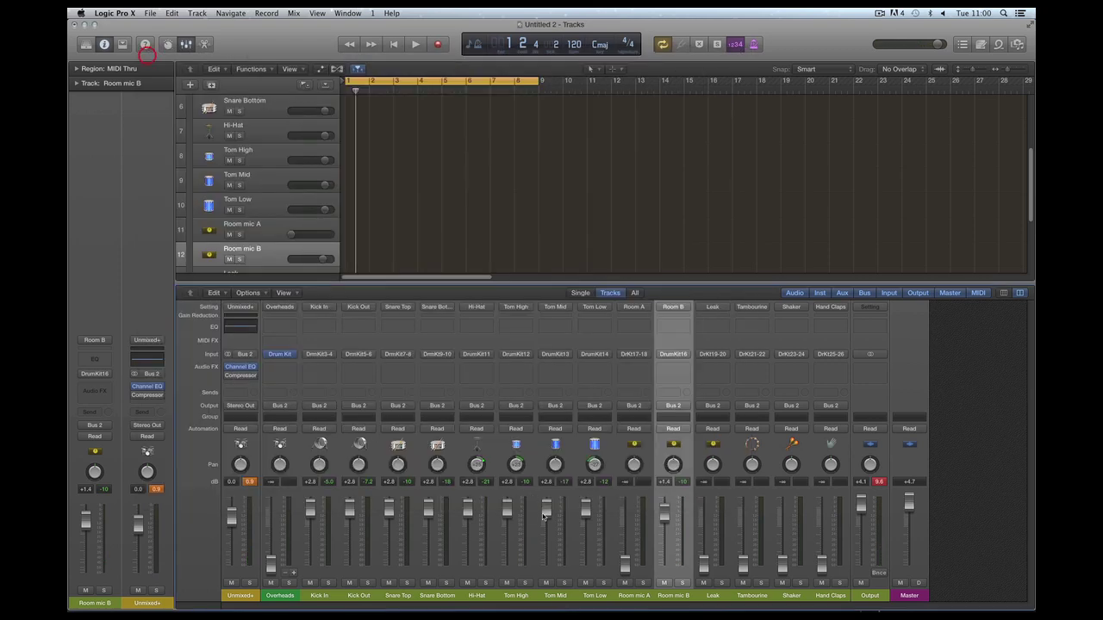
- Bring Room mic B down to about -56 dB and lower the Kick In through Tom Low channels together to +2.2 dB
{"action": "left_click_drag", "start_coordinate": [665, 514], "coordinate": [664, 565]}
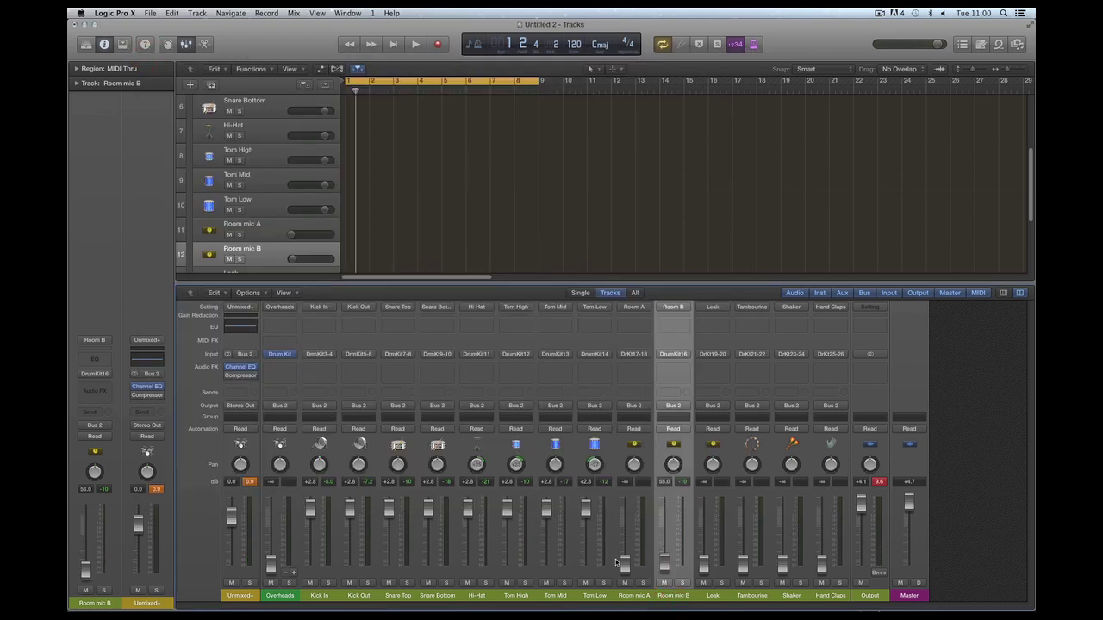
{"action": "key", "text": "space"}
{"action": "left_click", "coordinate": [320, 591]}
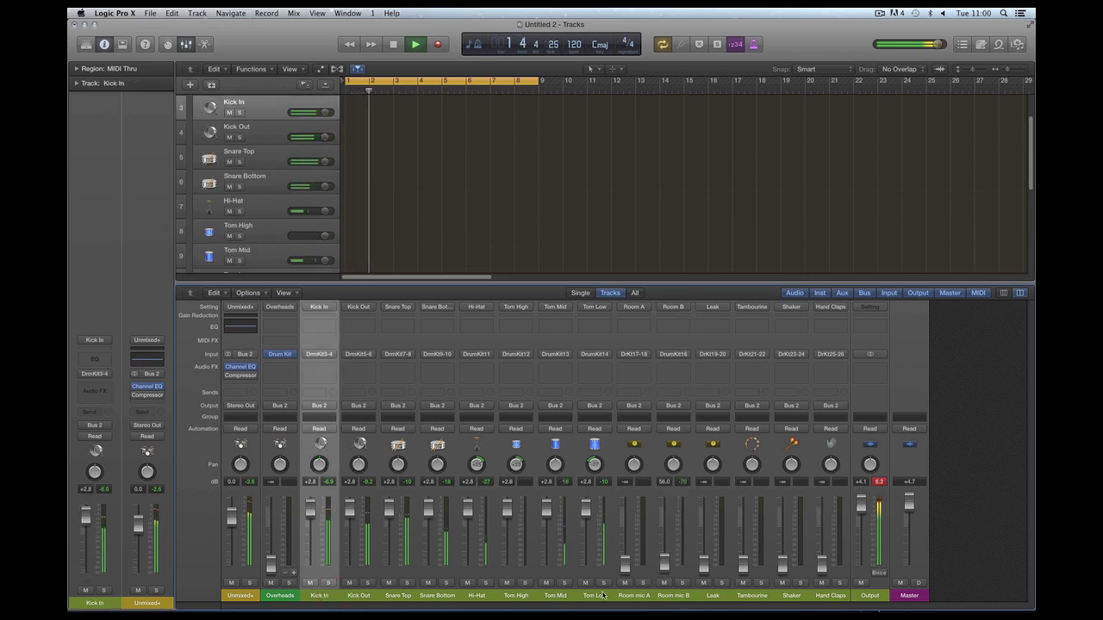
{"action": "left_click", "coordinate": [603, 594], "text": "shift"}
{"action": "key", "text": "space"}
{"action": "left_click_drag", "start_coordinate": [471, 513], "coordinate": [471, 518]}
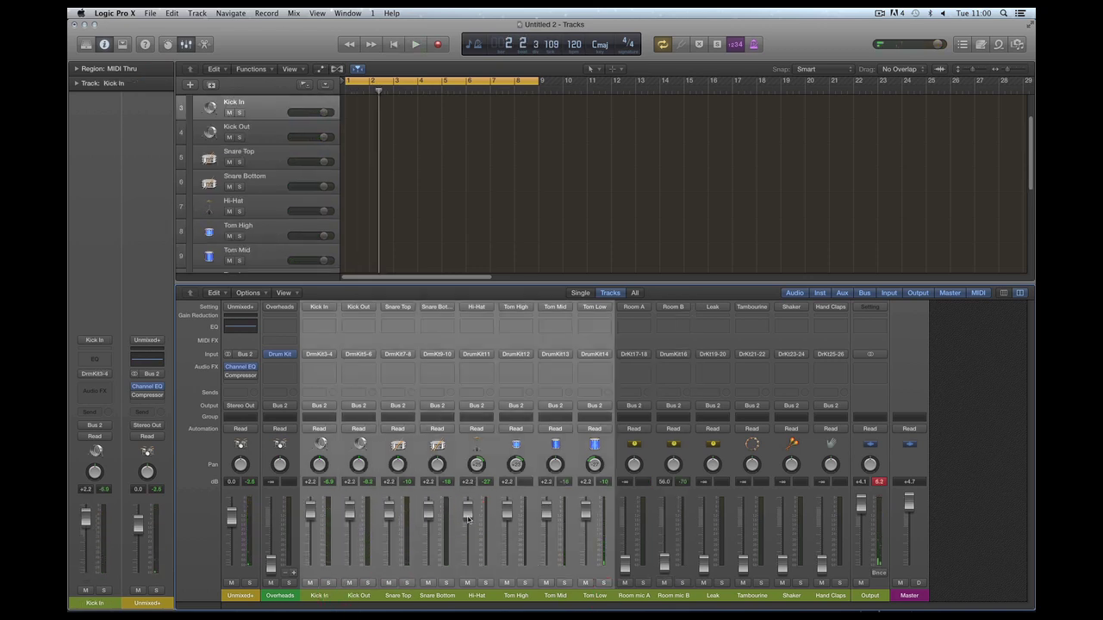
- Play the drums, solo Room mic B while raising it to about -3.8 dB, and unsolo it to hear it with the close mics
{"action": "key", "text": "space"}
{"action": "left_click", "coordinate": [685, 586]}
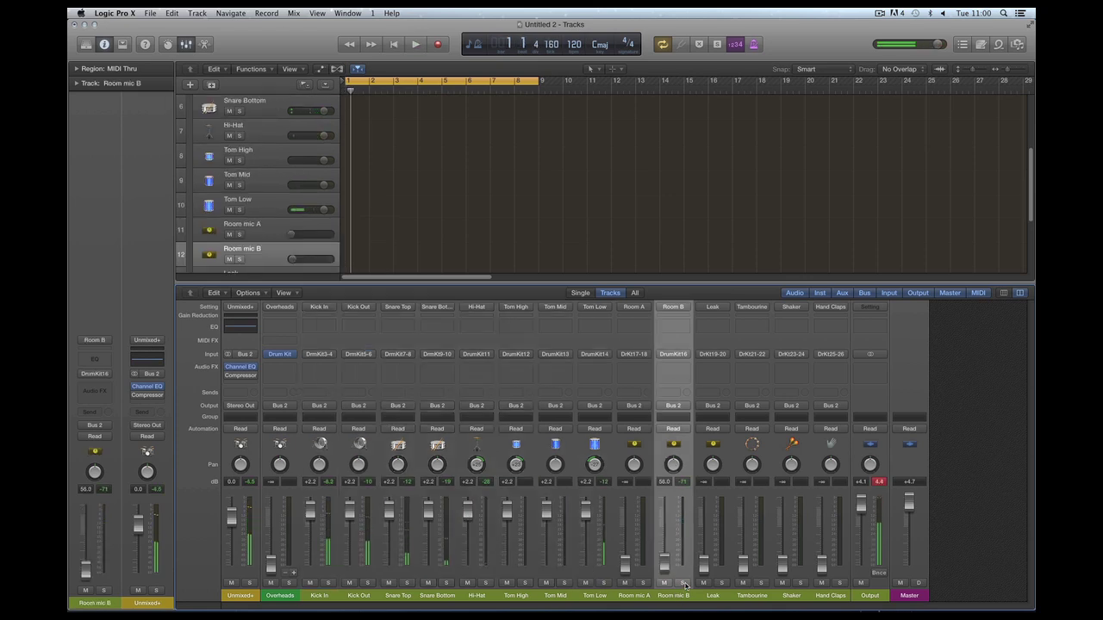
{"action": "left_click", "coordinate": [684, 583]}
{"action": "key", "text": "space"}
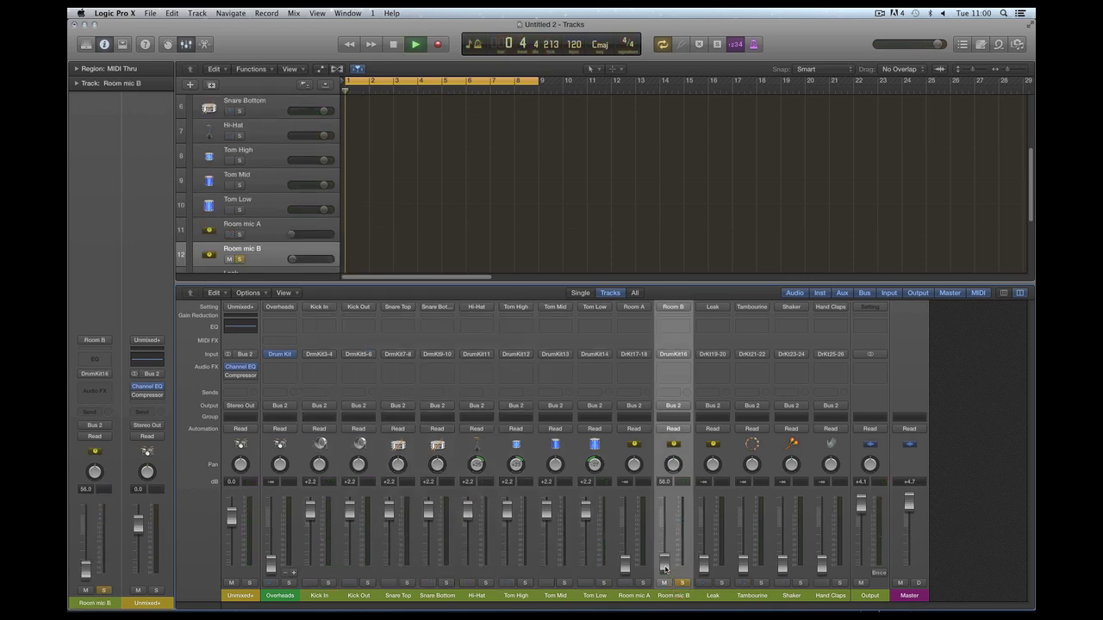
{"action": "left_click_drag", "start_coordinate": [664, 569], "coordinate": [664, 522]}
{"action": "left_click", "coordinate": [682, 583]}
{"action": "key", "text": "Return"}
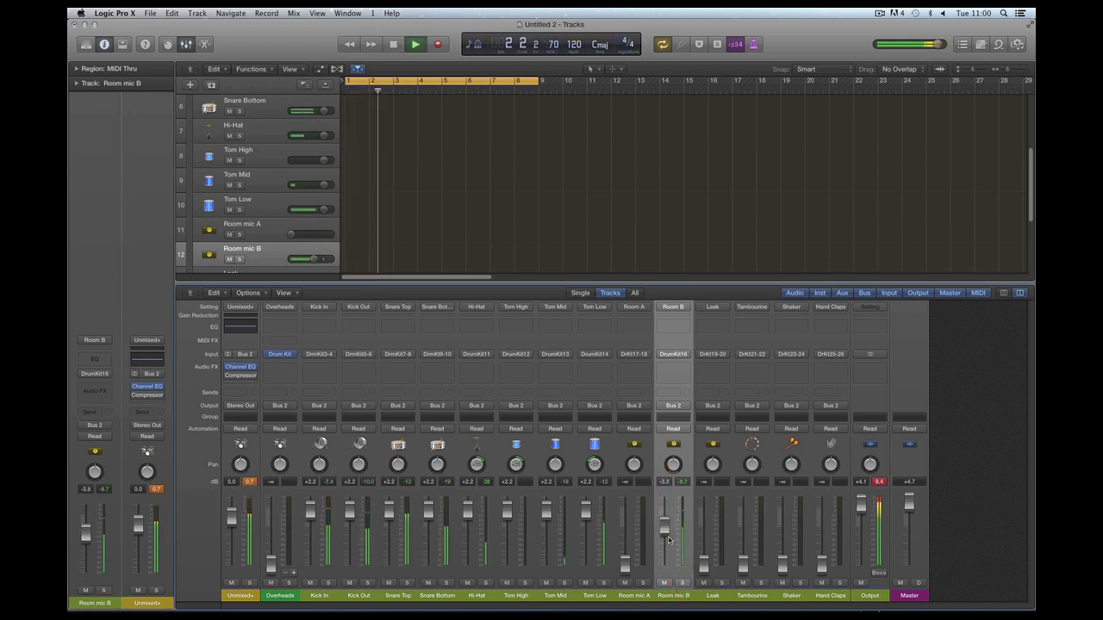
{"action": "key", "text": "space"}
- Blend both room mics during playback, with Room mic A at about -4.6 dB and Room mic B at about -5.3 dB
{"action": "left_click", "coordinate": [624, 567]}
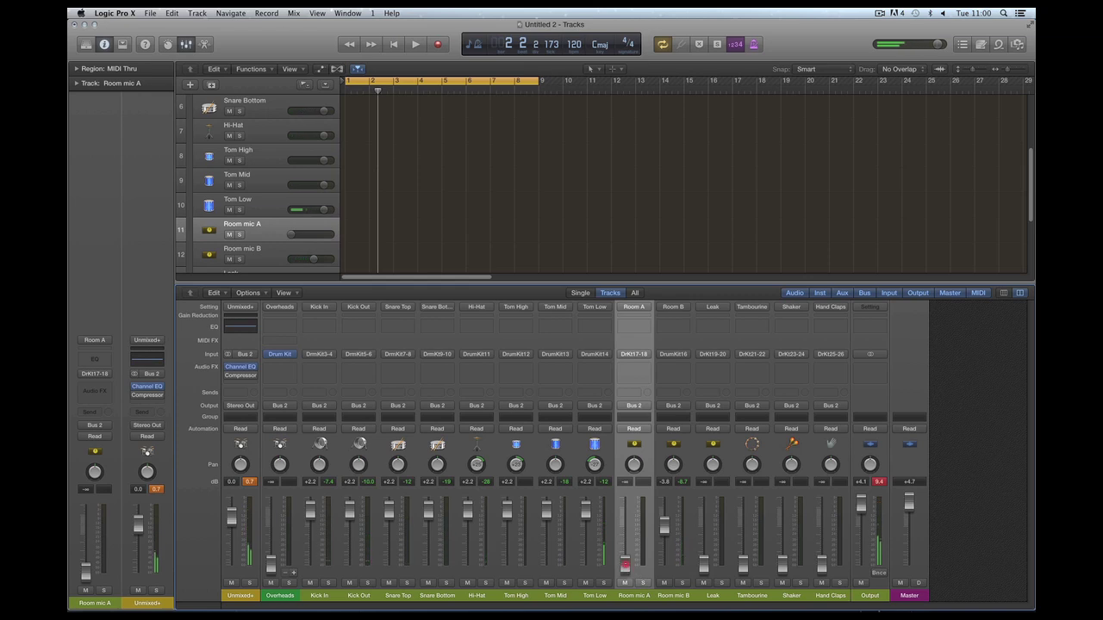
{"action": "key", "text": "s"}
{"action": "left_click_drag", "start_coordinate": [624, 565], "coordinate": [627, 527]}
{"action": "key", "text": "space"}
{"action": "left_click", "coordinate": [642, 583]}
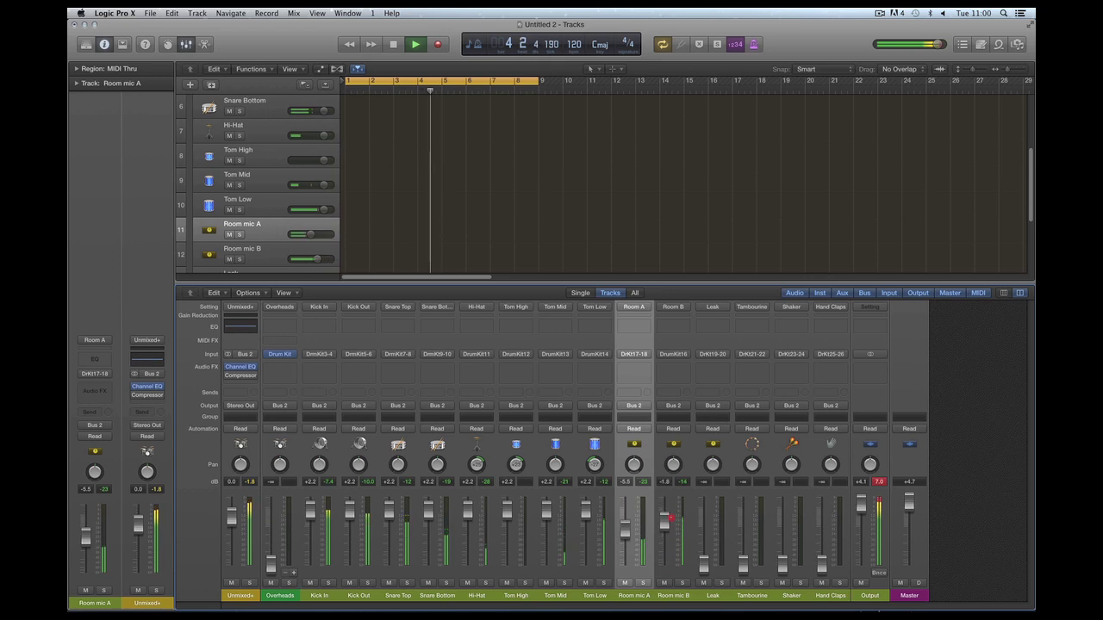
{"action": "left_click_drag", "start_coordinate": [670, 500], "coordinate": [664, 530]}
{"action": "key", "text": "space"}
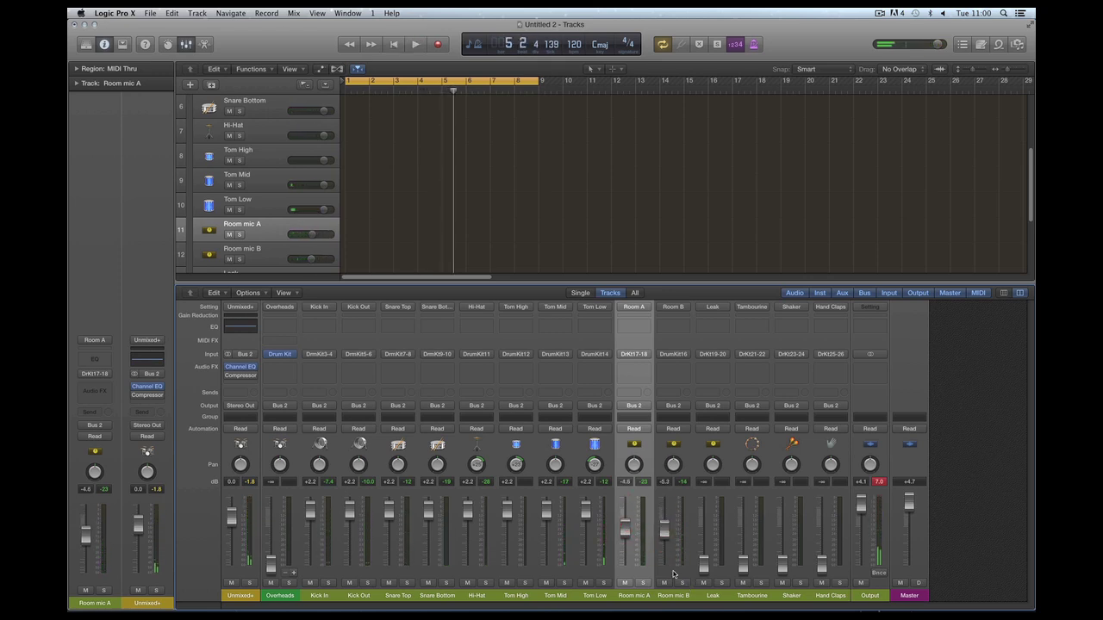
- Select the Room mic A and Room mic B channels together and bring both volumes down to minimum
{"action": "left_click", "coordinate": [674, 574], "text": "shift"}
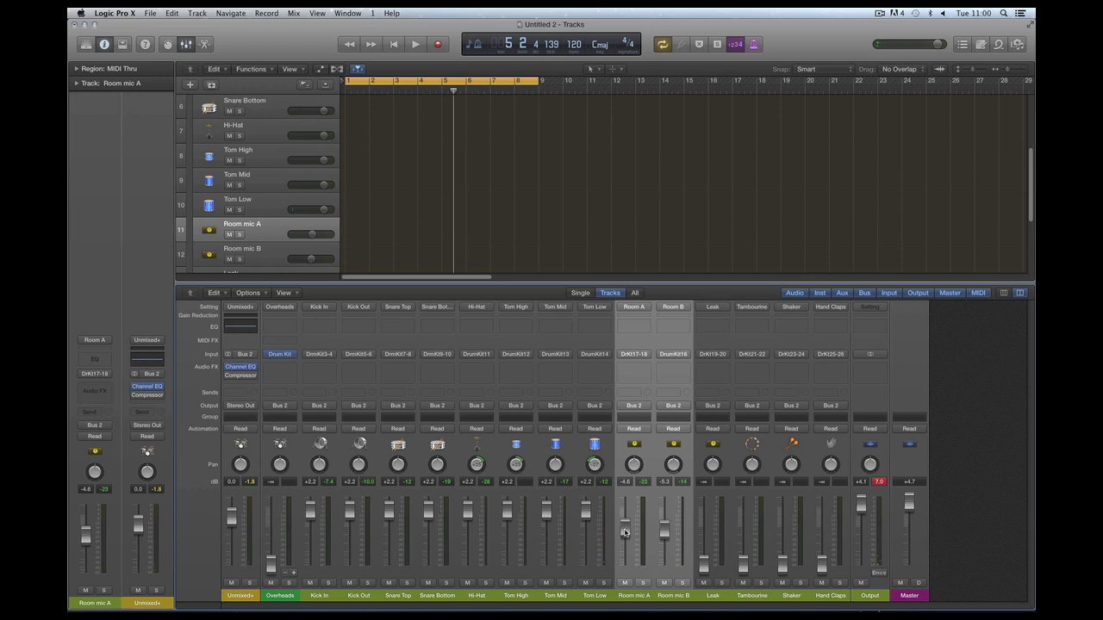
{"action": "left_click_drag", "start_coordinate": [627, 529], "coordinate": [631, 582]}
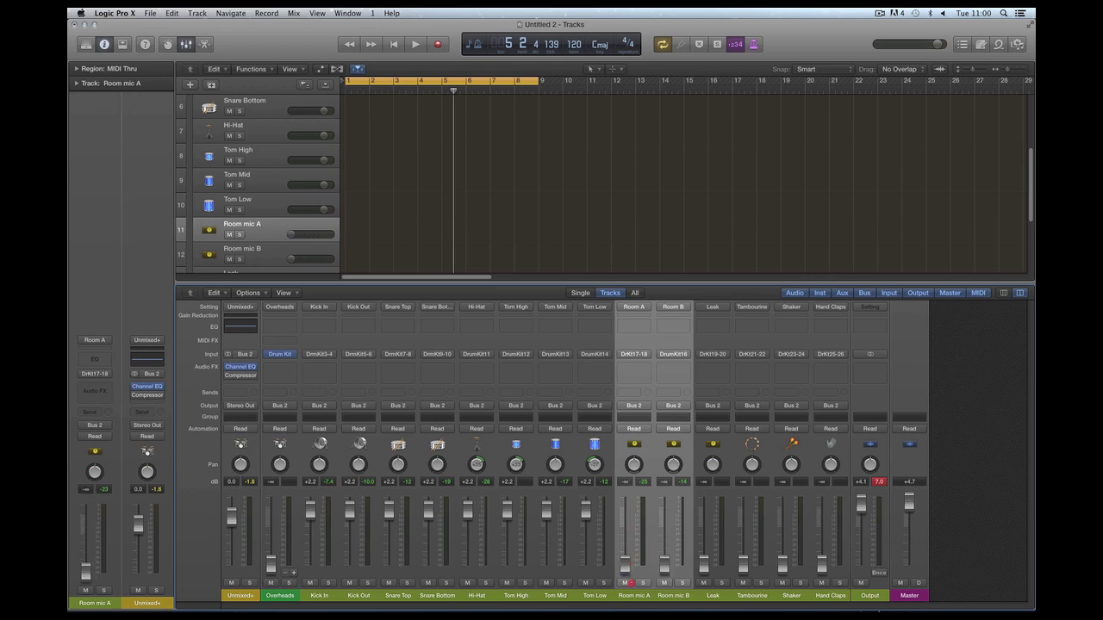
{"action": "left_click", "coordinate": [641, 573]}
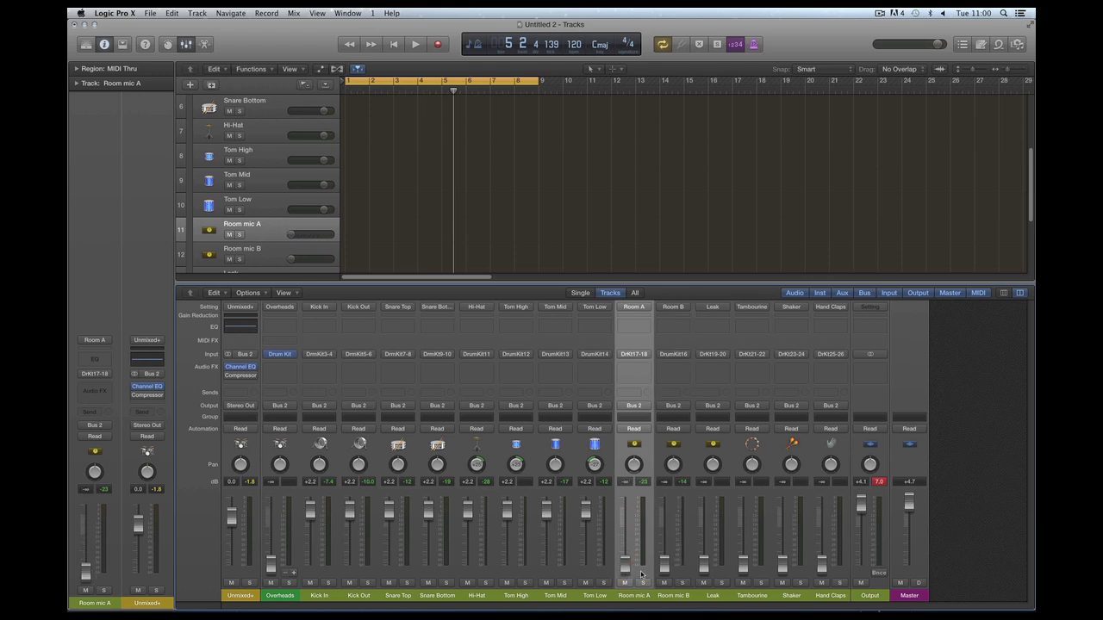
{"action": "left_click", "coordinate": [674, 573]}
{"action": "left_click", "coordinate": [640, 573]}
- Raise the Leak channel to about -1.3 dB and insert a Gain plug-in on it with the gain at +19.4 dB
{"action": "left_click", "coordinate": [714, 591]}
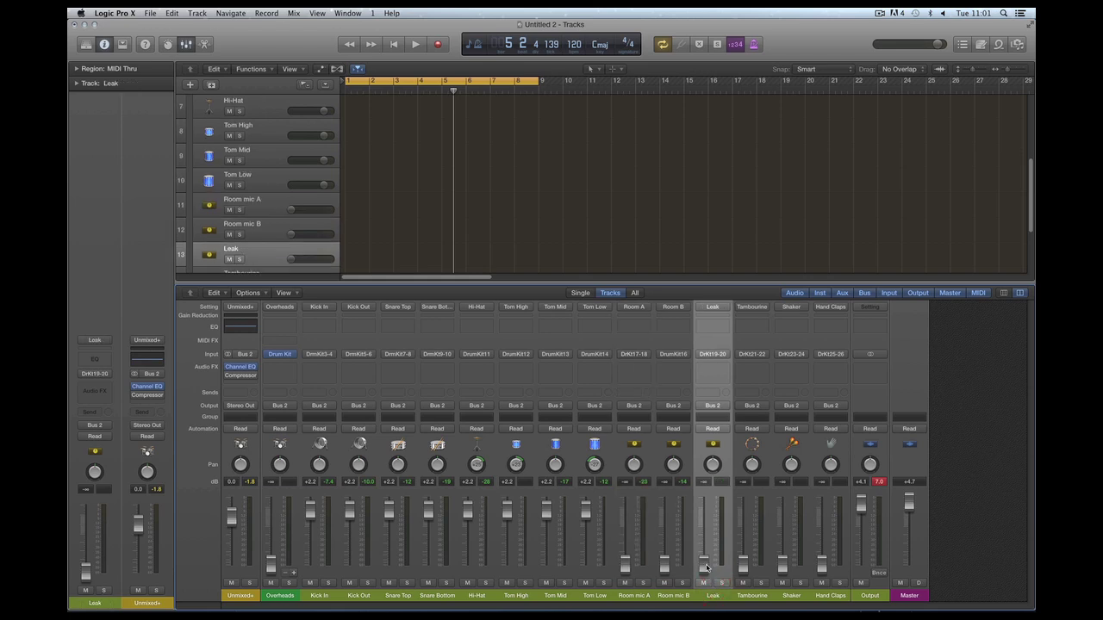
{"action": "left_click_drag", "start_coordinate": [704, 566], "coordinate": [706, 485]}
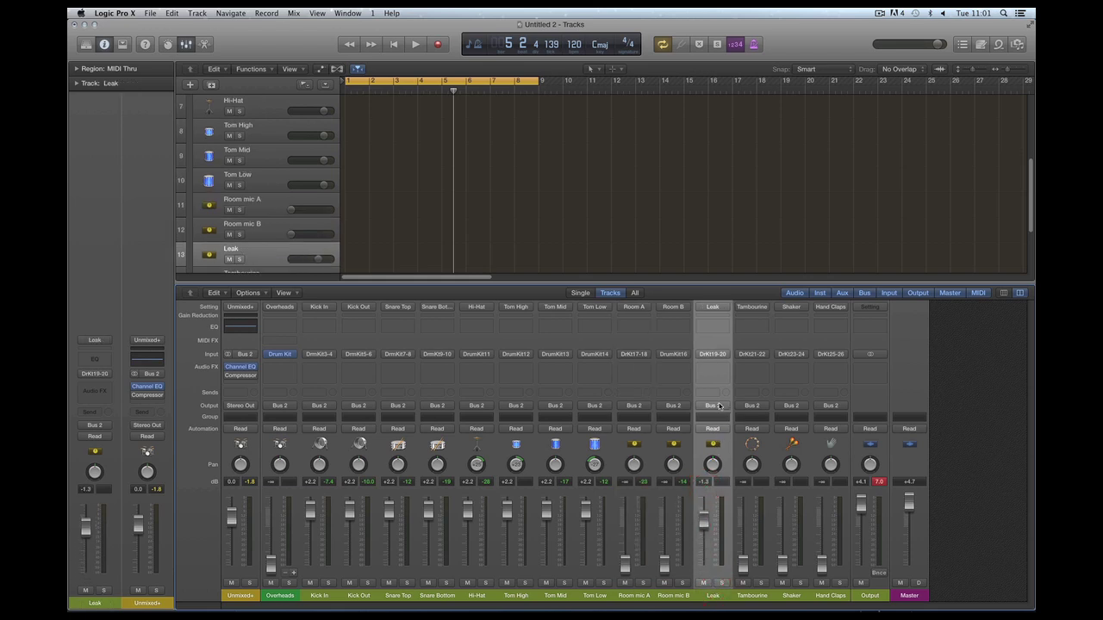
{"action": "left_click", "coordinate": [712, 367]}
{"action": "mouse_move", "coordinate": [737, 485]}
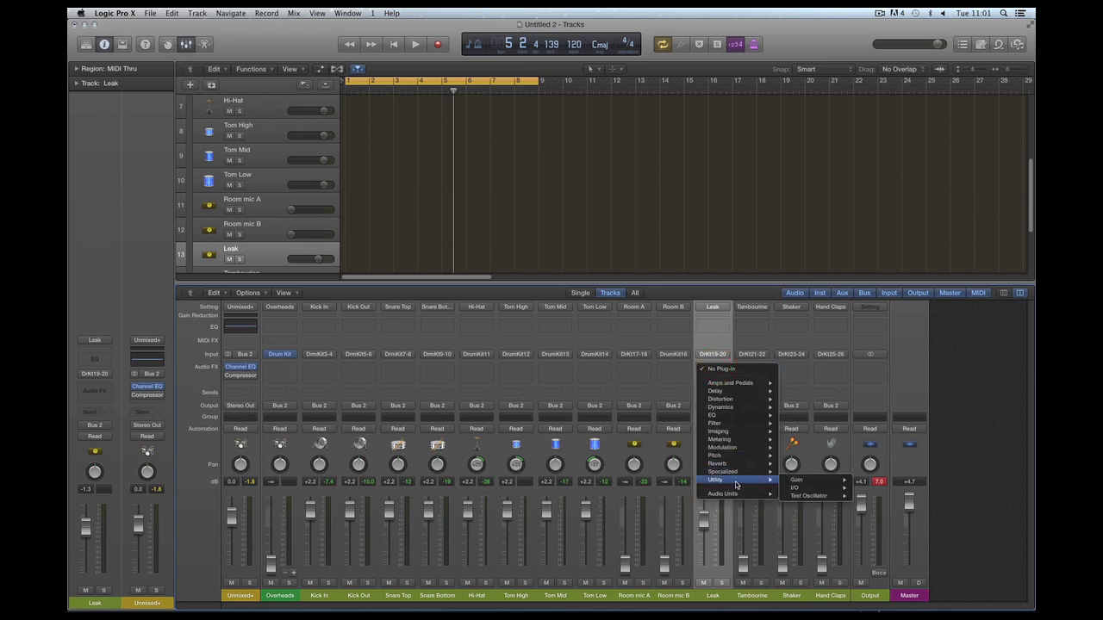
{"action": "mouse_move", "coordinate": [801, 480]}
{"action": "left_click", "coordinate": [870, 482]}
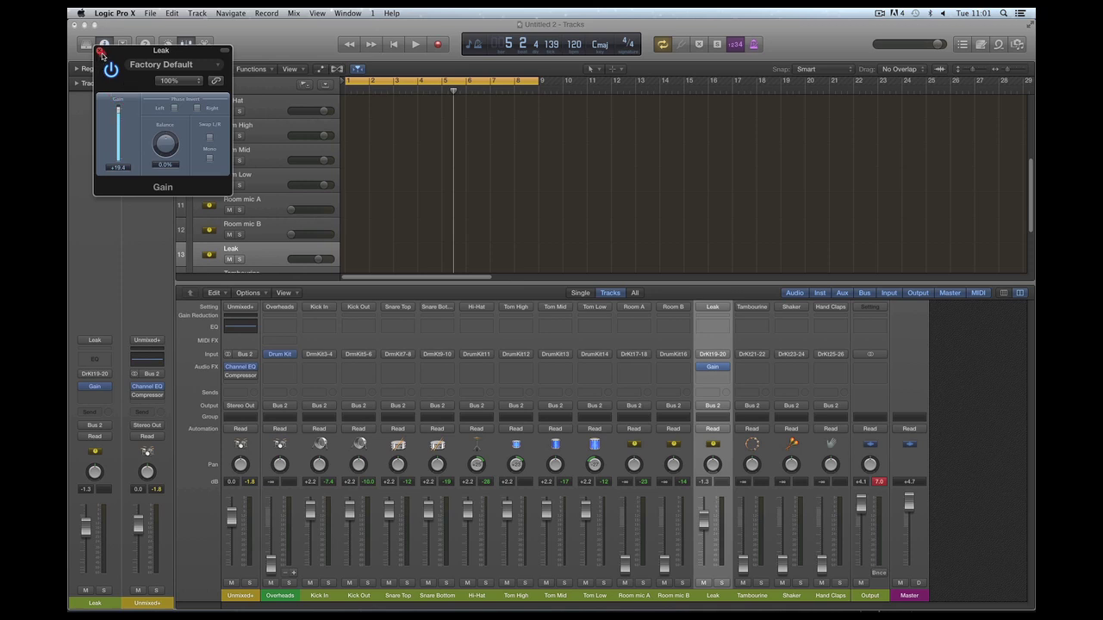
{"action": "left_click", "coordinate": [99, 53]}
- Solo the Leak channel, play the drums and lower its volume to about -2.2 dB
{"action": "left_click", "coordinate": [722, 582]}
{"action": "key", "text": "space"}
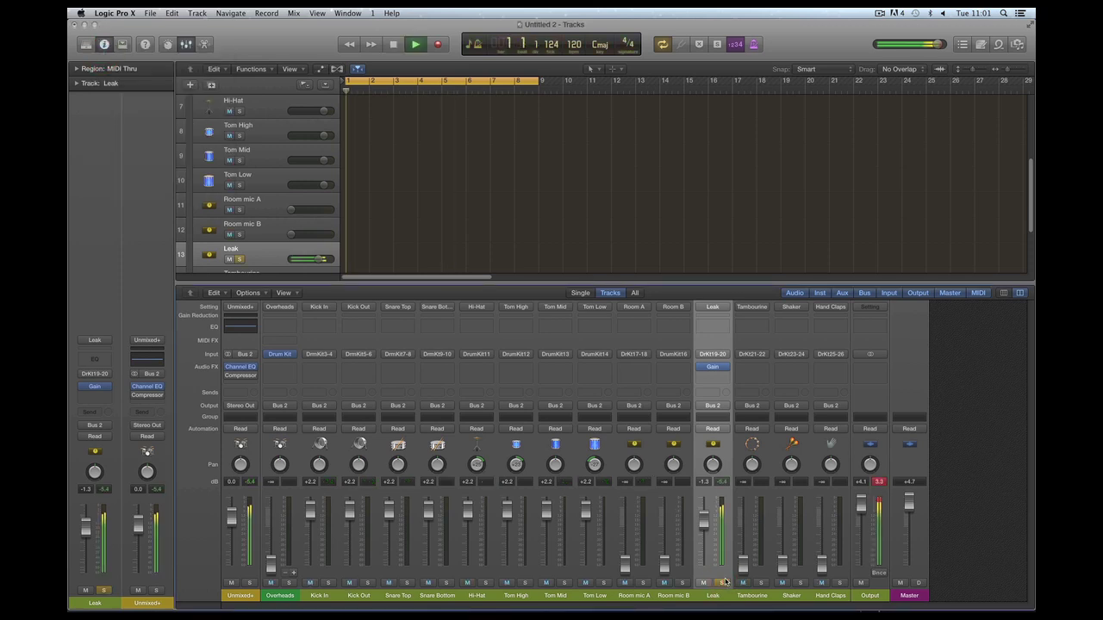
{"action": "left_click_drag", "start_coordinate": [703, 520], "coordinate": [704, 529]}
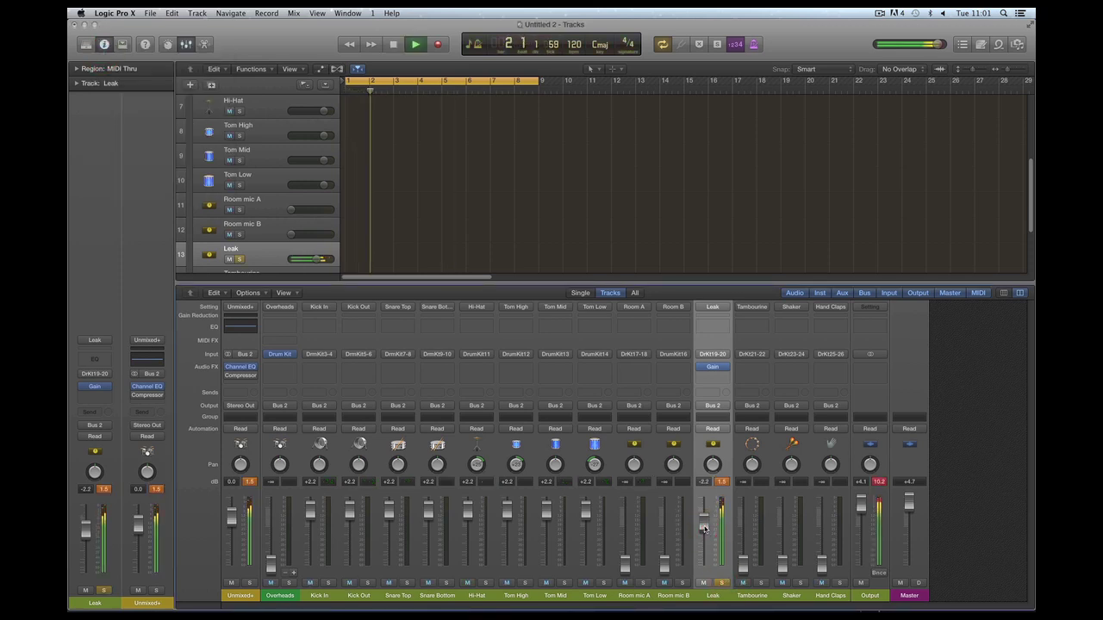
{"action": "key", "text": "space"}
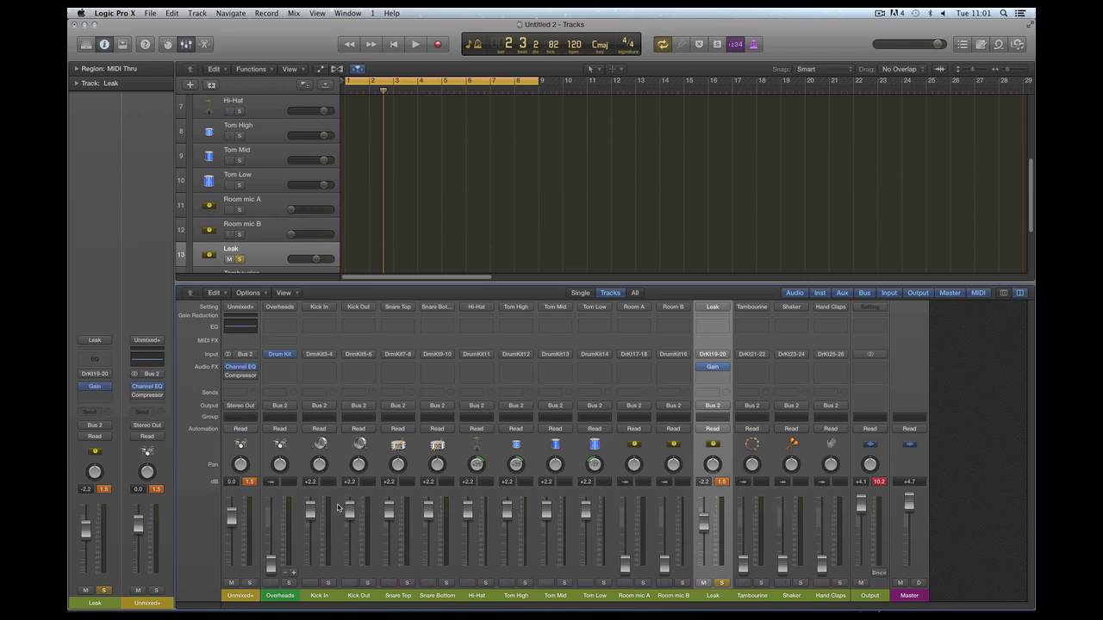
- Audition the kick, snare and toms in the Drum Kit Designer with Leak soloed, switching the toms' Leak option off and back on
{"action": "left_click", "coordinate": [278, 359]}
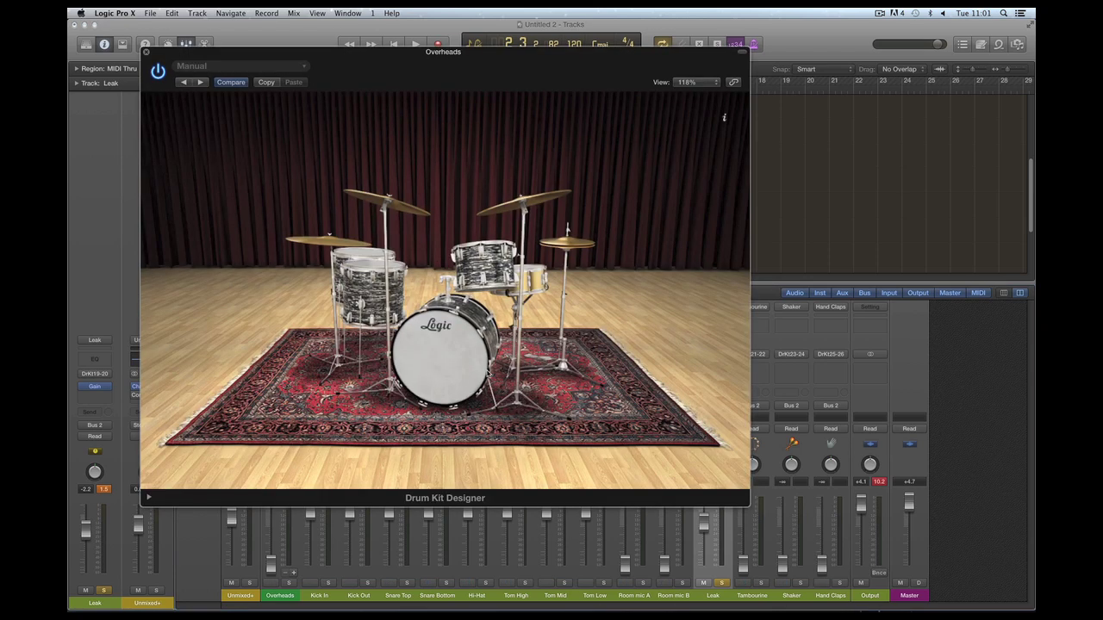
{"action": "left_click_drag", "start_coordinate": [385, 66], "coordinate": [348, 51]}
{"action": "left_click", "coordinate": [406, 340]}
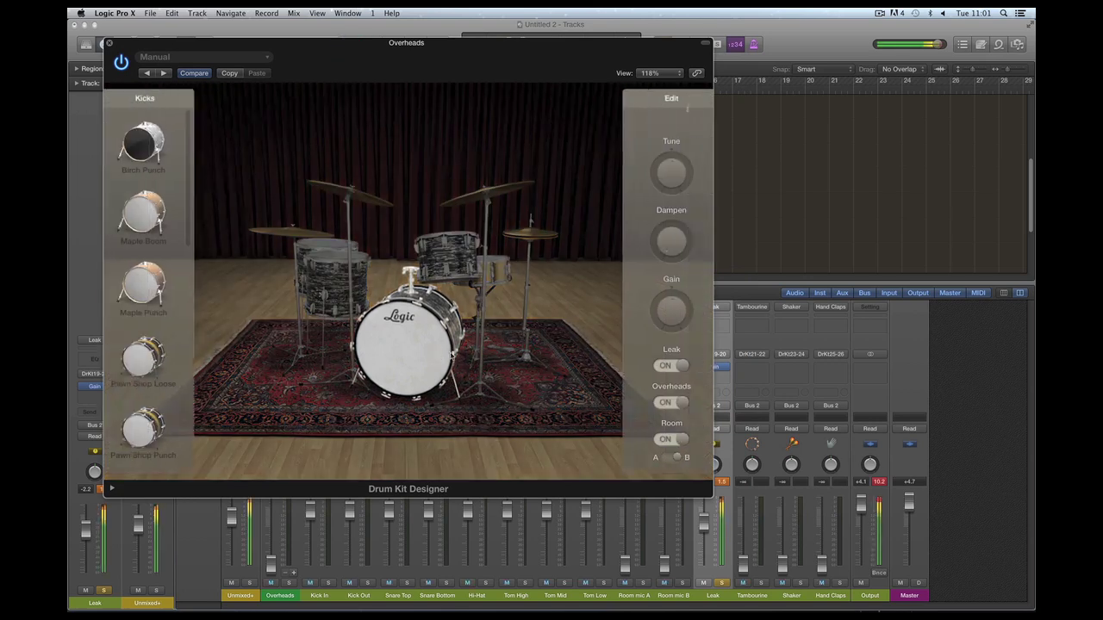
{"action": "left_click", "coordinate": [487, 277]}
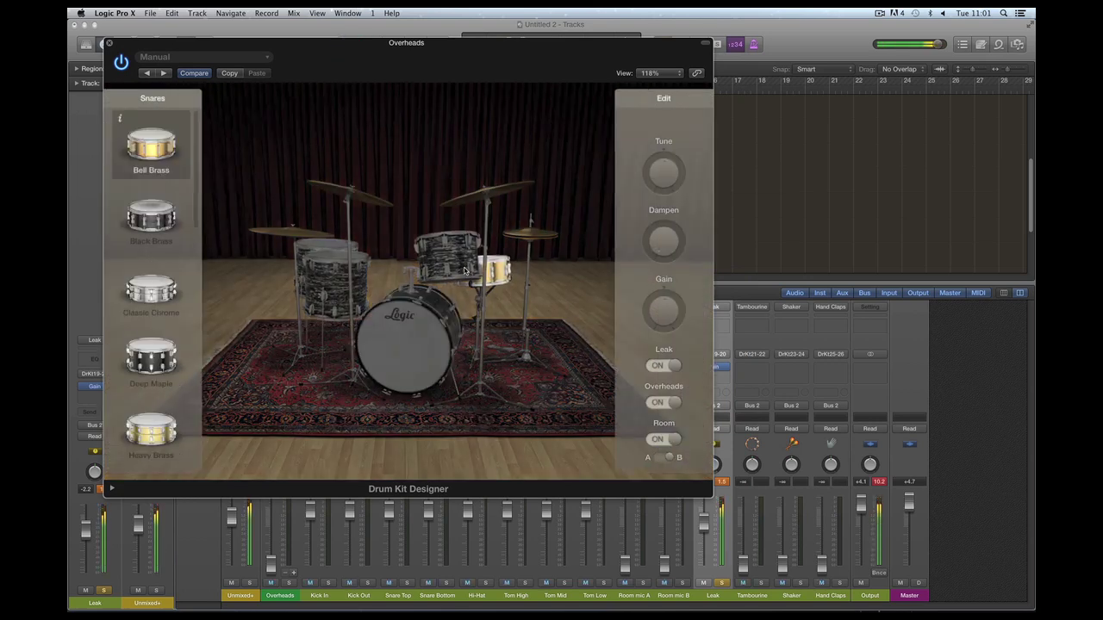
{"action": "left_click", "coordinate": [448, 257]}
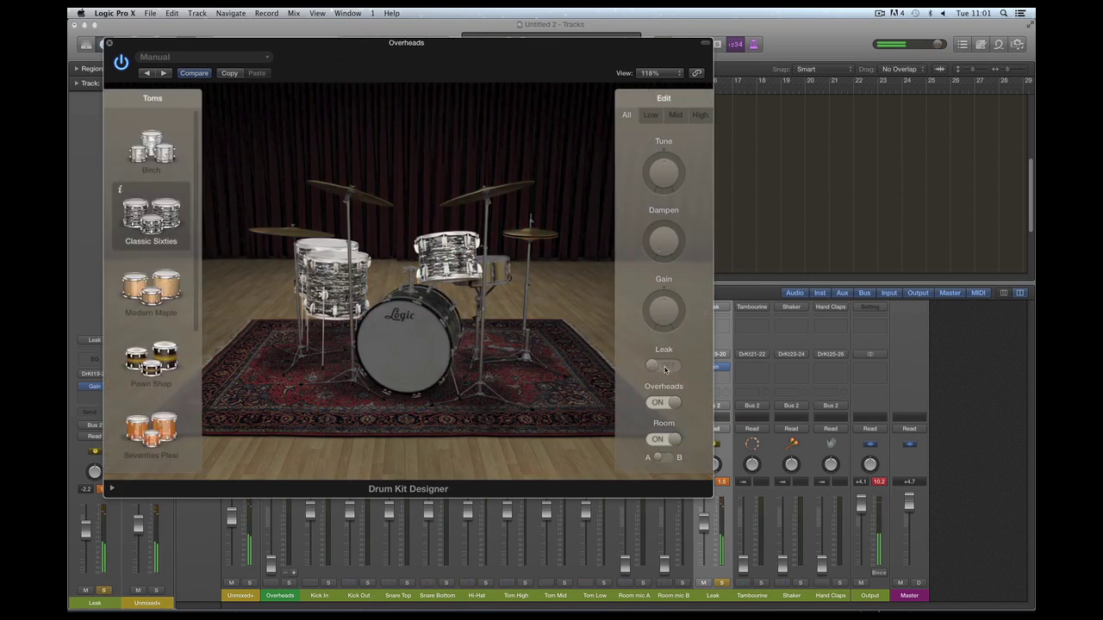
{"action": "left_click", "coordinate": [657, 367]}
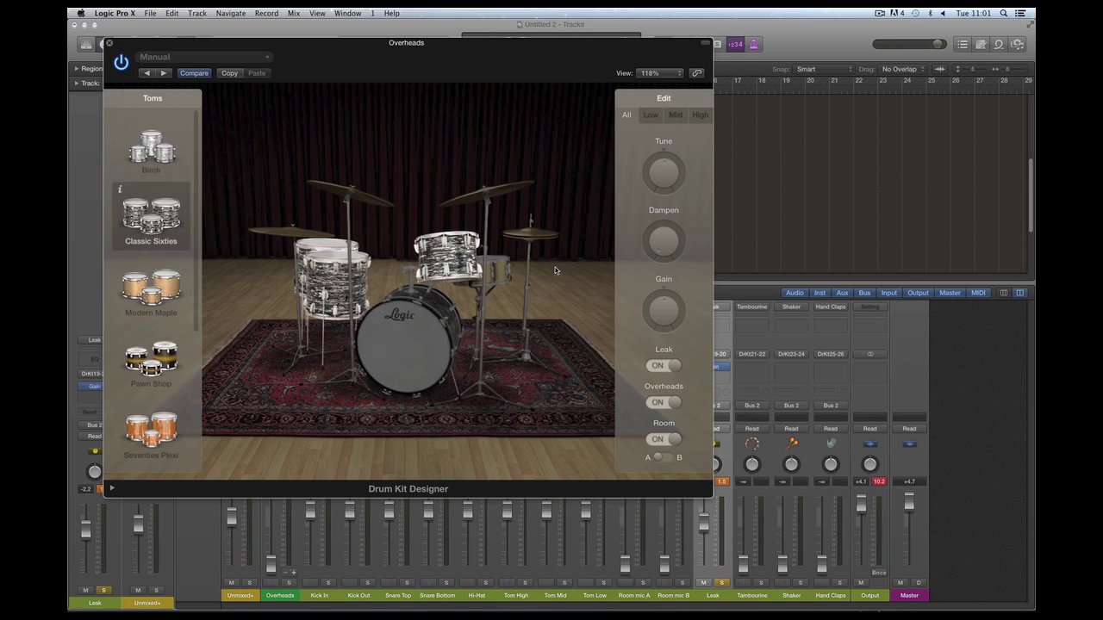
- Compare the Edit options of the crash and ride cymbals with those of the kick, snare and toms
{"action": "left_click", "coordinate": [527, 236]}
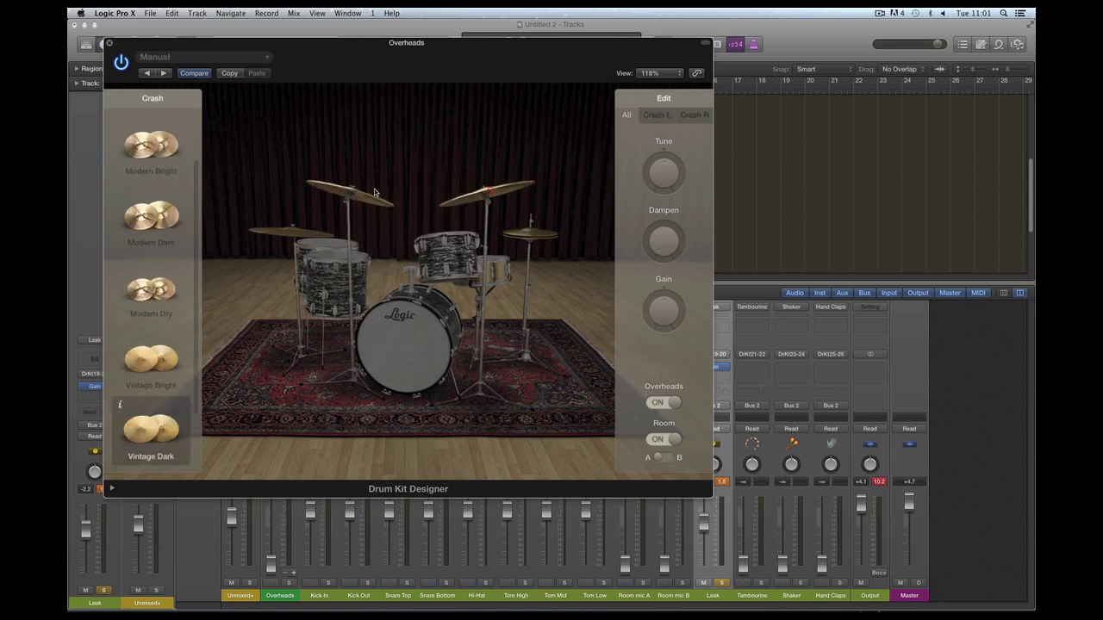
{"action": "left_click", "coordinate": [303, 232]}
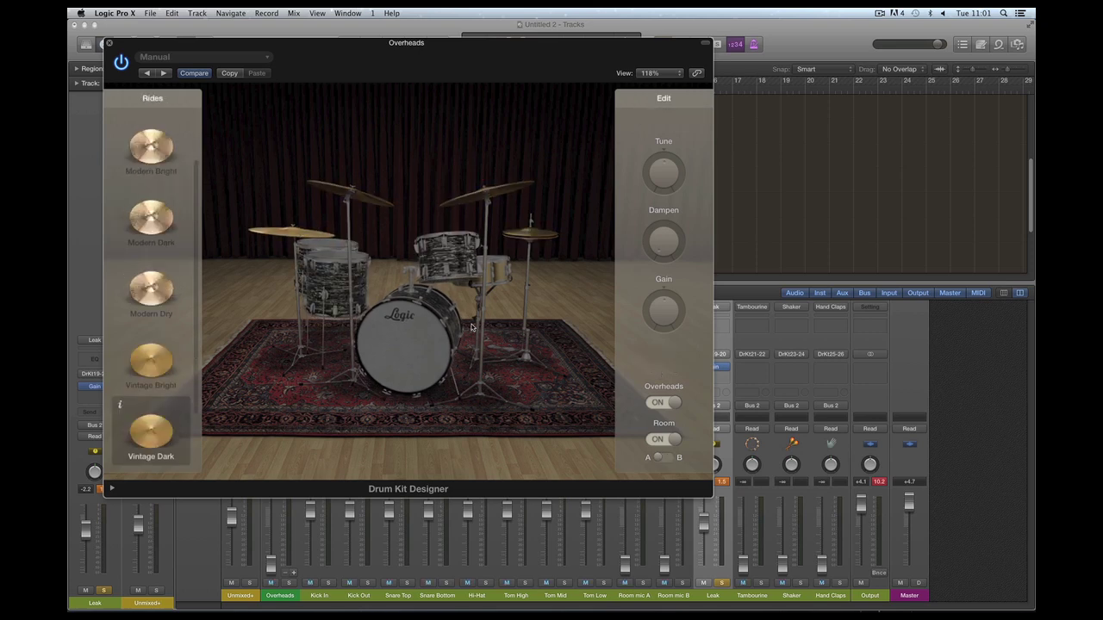
{"action": "left_click", "coordinate": [394, 342]}
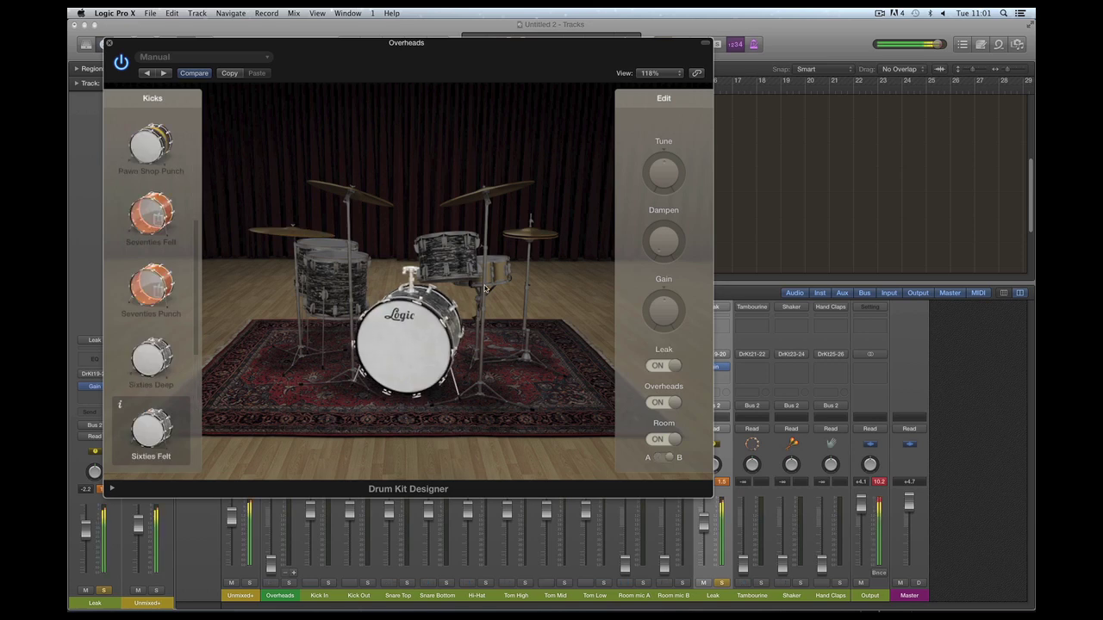
{"action": "left_click", "coordinate": [491, 276]}
{"action": "left_click", "coordinate": [336, 284]}
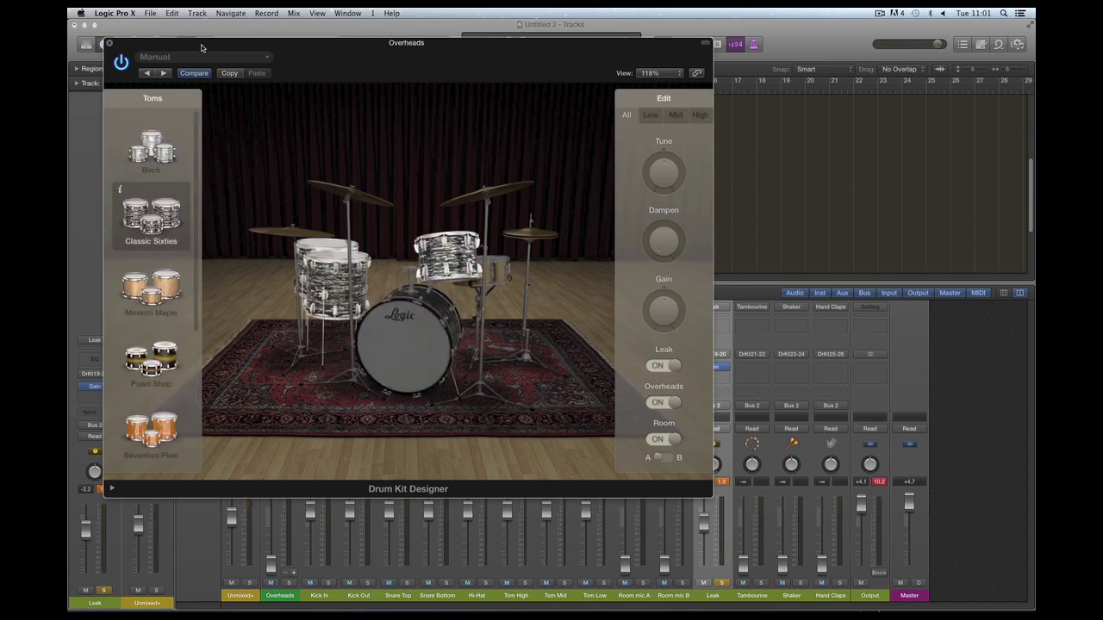
- Close the Drum Kit Designer, lower the Leak channel's volume all the way and take it out of solo
{"action": "left_click", "coordinate": [108, 42]}
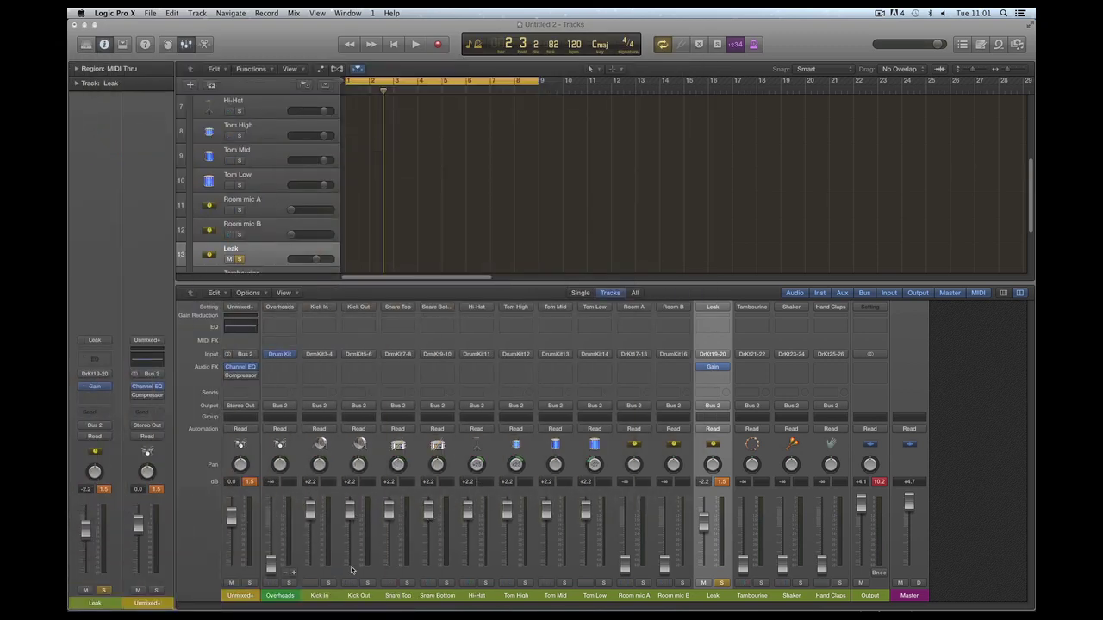
{"action": "left_click_drag", "start_coordinate": [703, 520], "coordinate": [721, 589]}
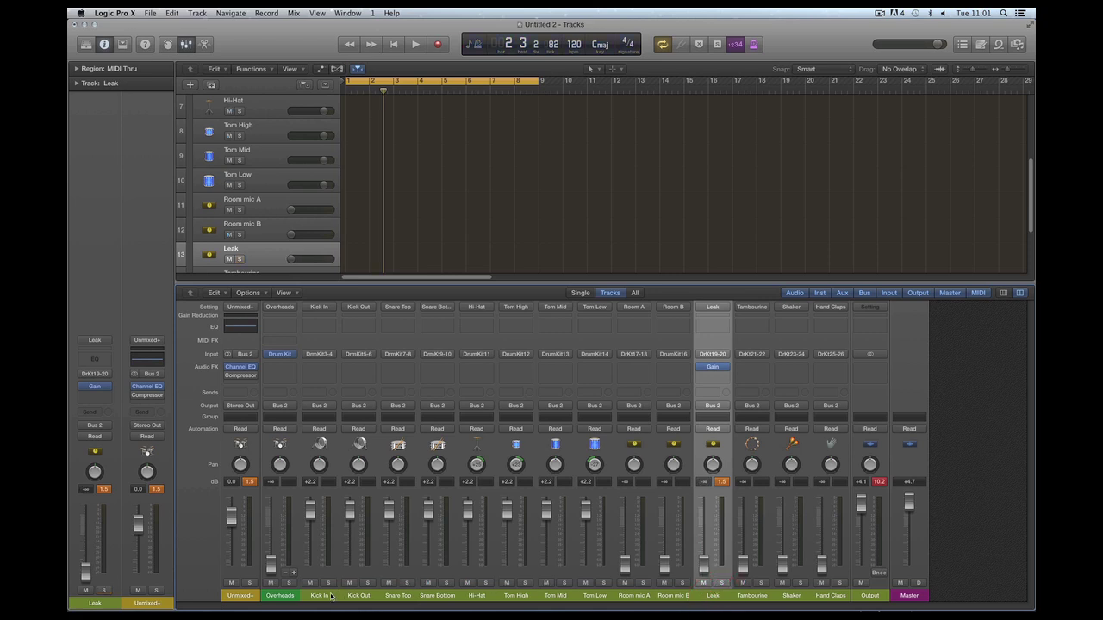
- Select the Kick In through Tom Low channels and set their volumes together to +1.5 dB, playing the drums briefly
{"action": "left_click", "coordinate": [330, 596]}
{"action": "left_click", "coordinate": [607, 596], "text": "shift"}
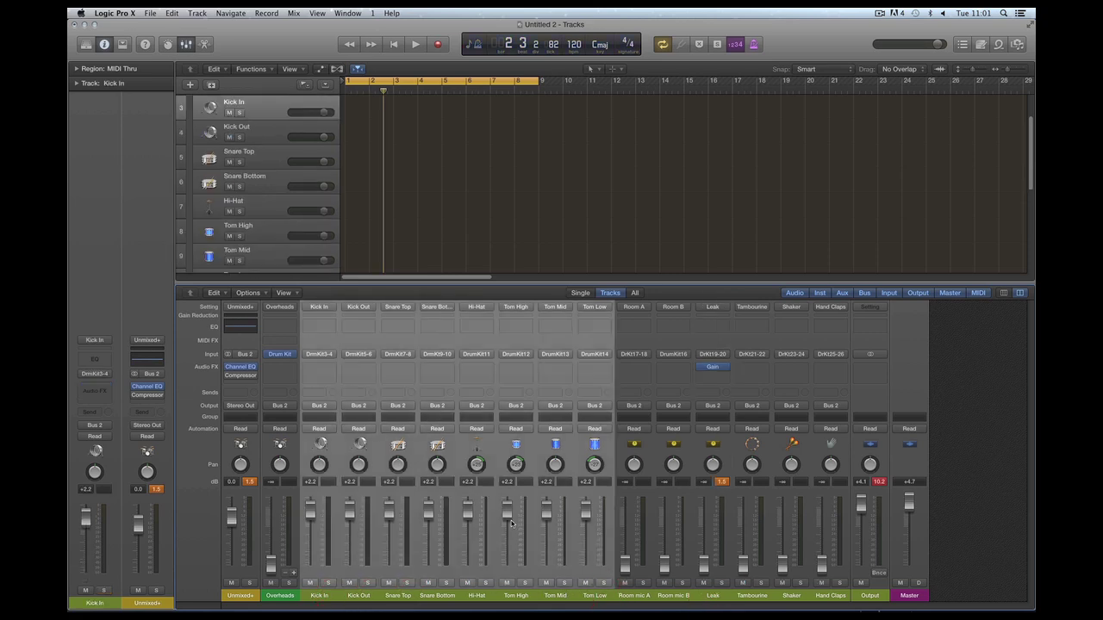
{"action": "scroll", "coordinate": [511, 523], "scroll_direction": "down", "scroll_amount": 4}
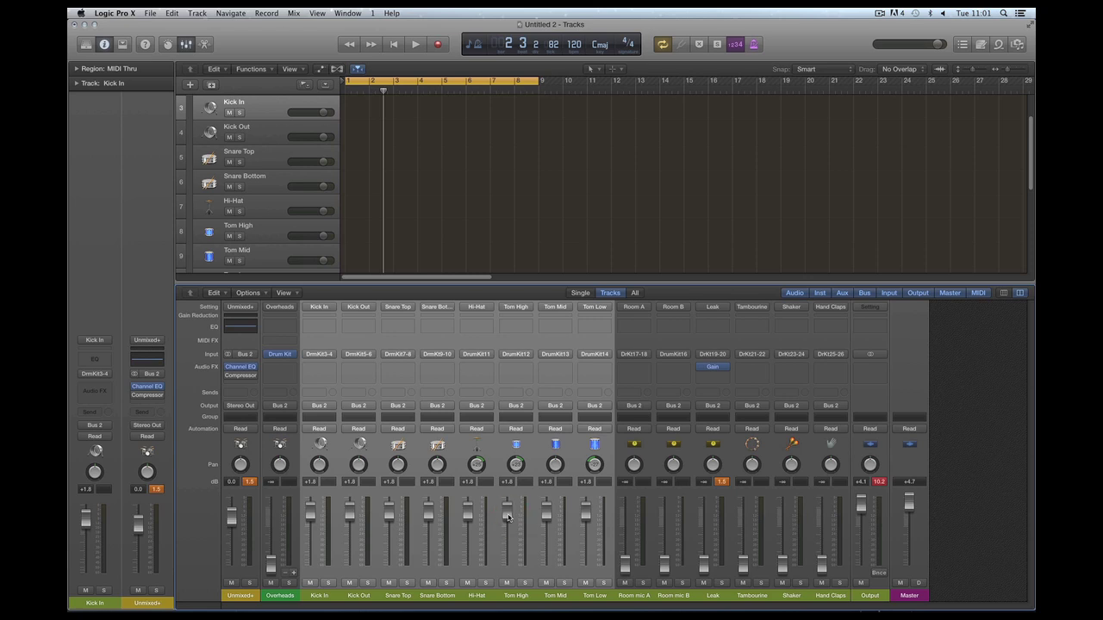
{"action": "key", "text": "Return"}
{"action": "key", "text": "space"}
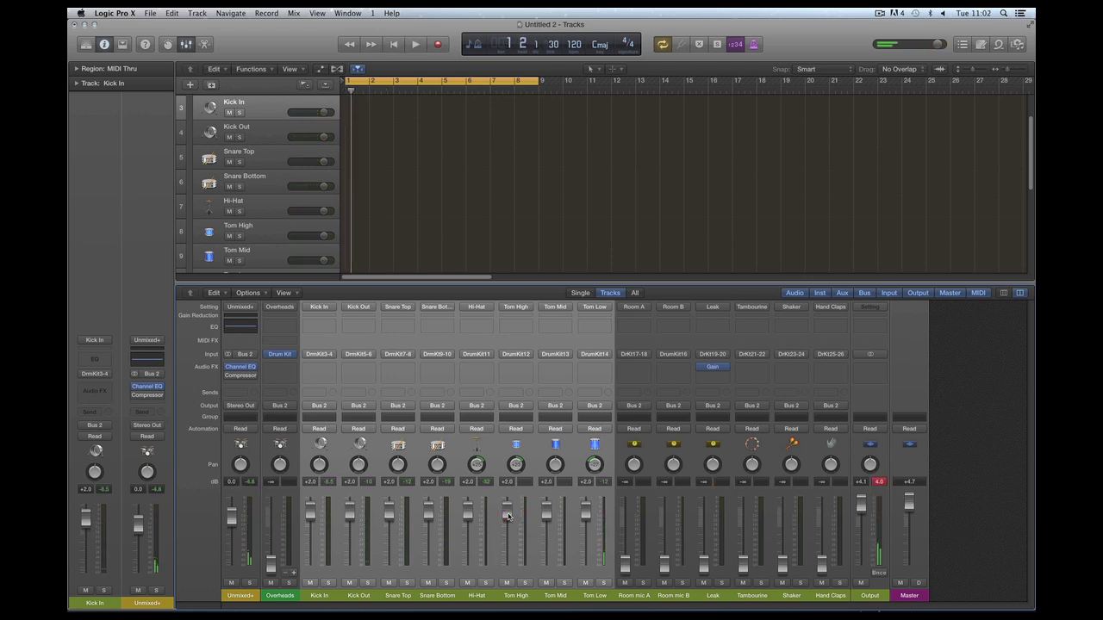
{"action": "mouse_move", "coordinate": [508, 518]}
{"action": "left_mouse_down"}
{"action": "mouse_move", "coordinate": [513, 505]}
{"action": "mouse_move", "coordinate": [512, 523]}
{"action": "left_mouse_up"}
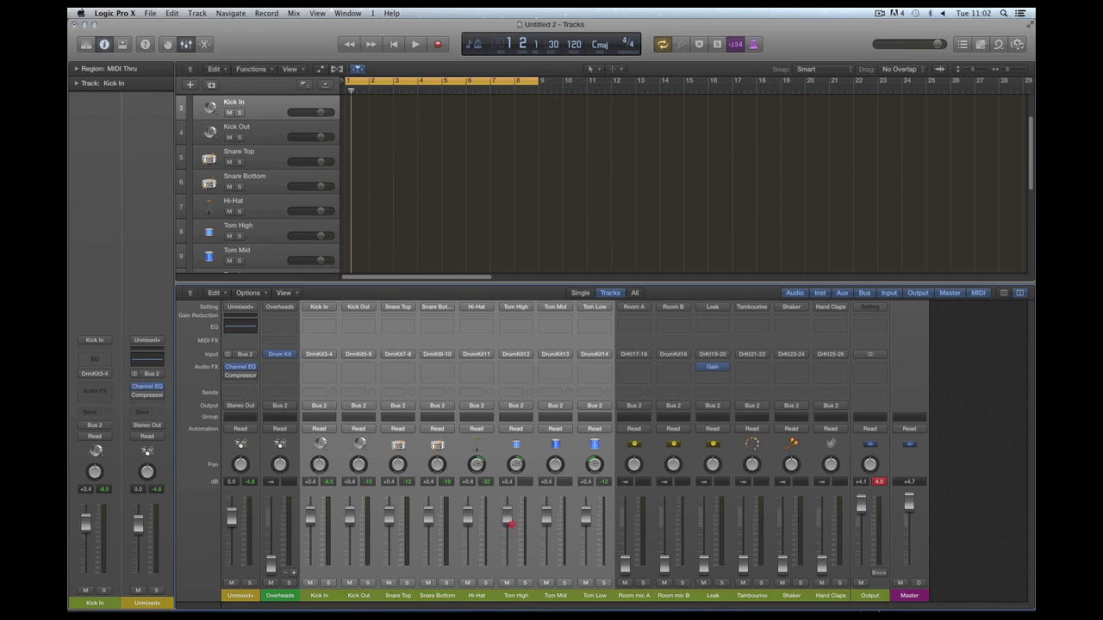
{"action": "left_click", "coordinate": [511, 525], "text": "alt"}
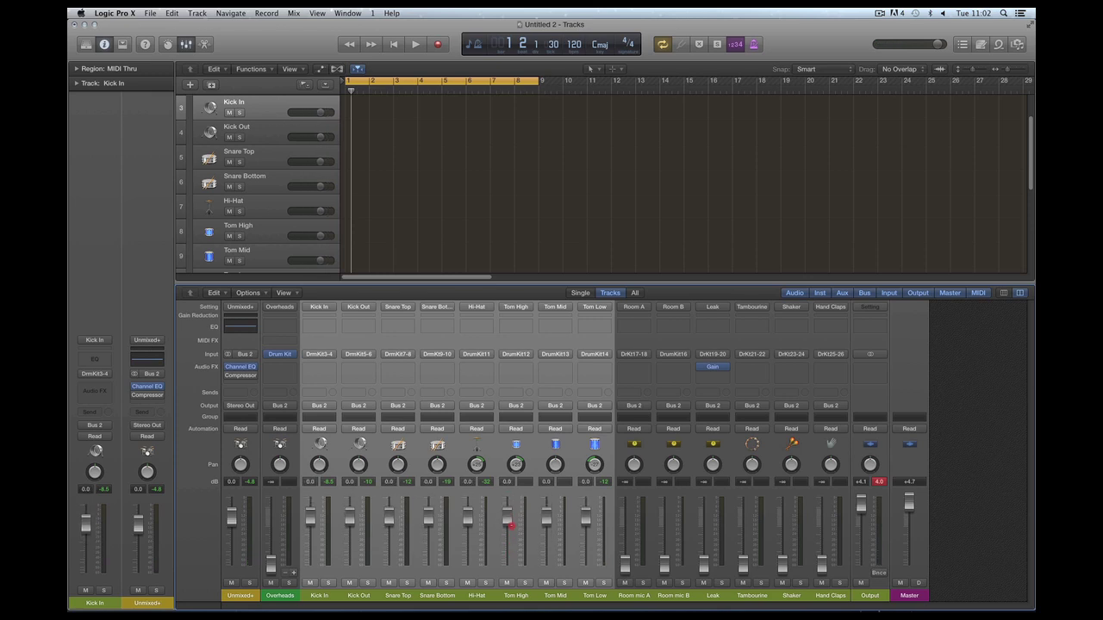
{"action": "left_click_drag", "start_coordinate": [511, 520], "coordinate": [511, 514]}
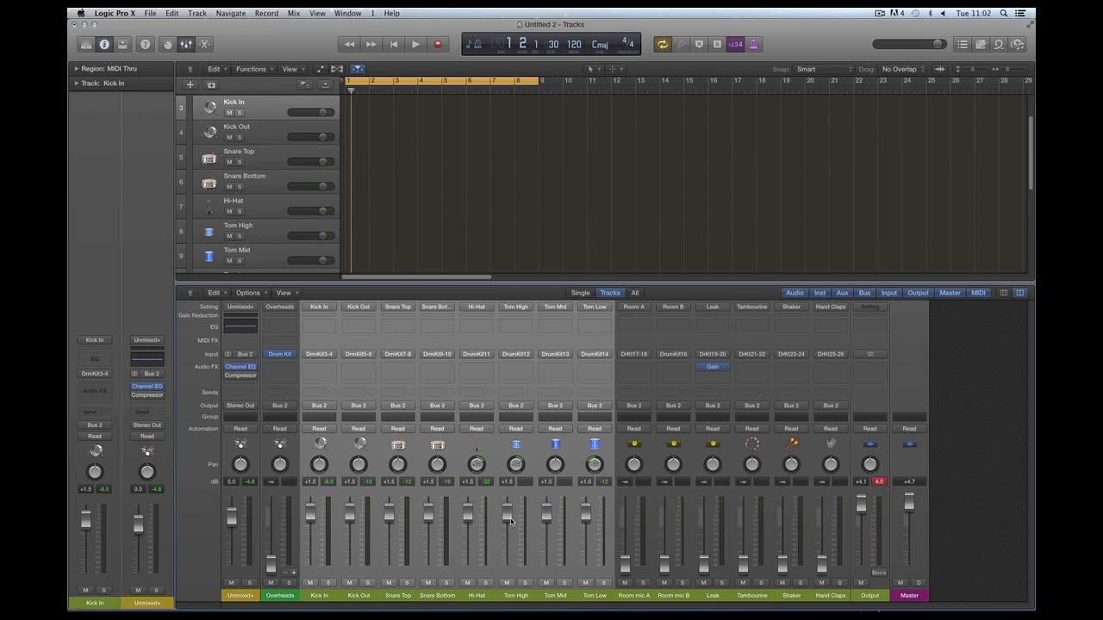
- Solo the Kick In channel and listen to the close mic on its own
{"action": "left_click", "coordinate": [330, 596]}
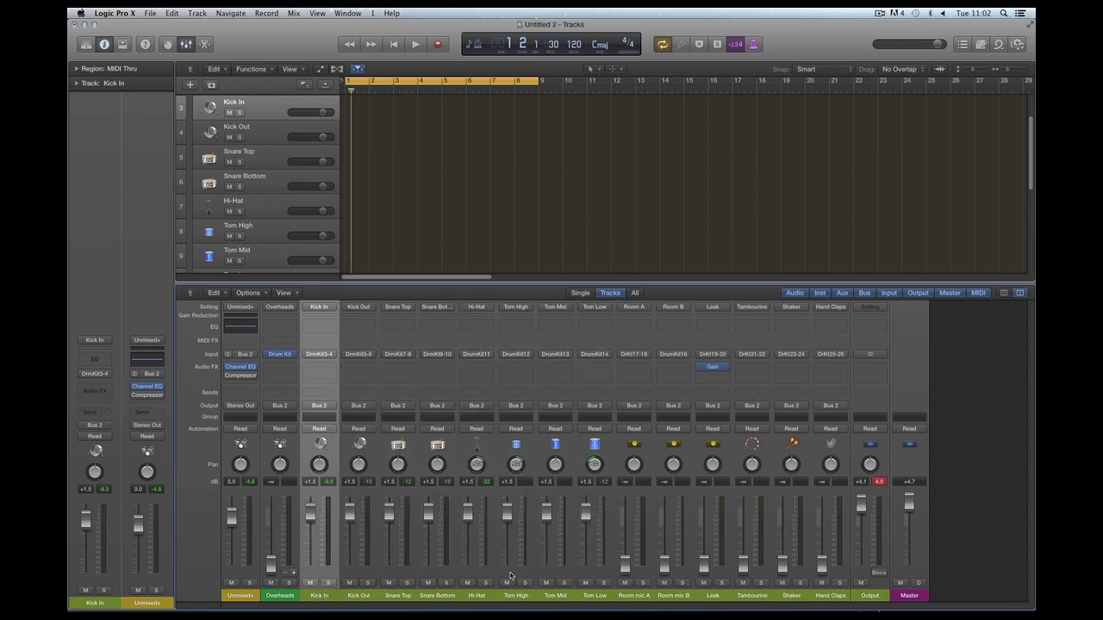
{"action": "key", "text": "space"}
{"action": "left_click", "coordinate": [328, 584]}
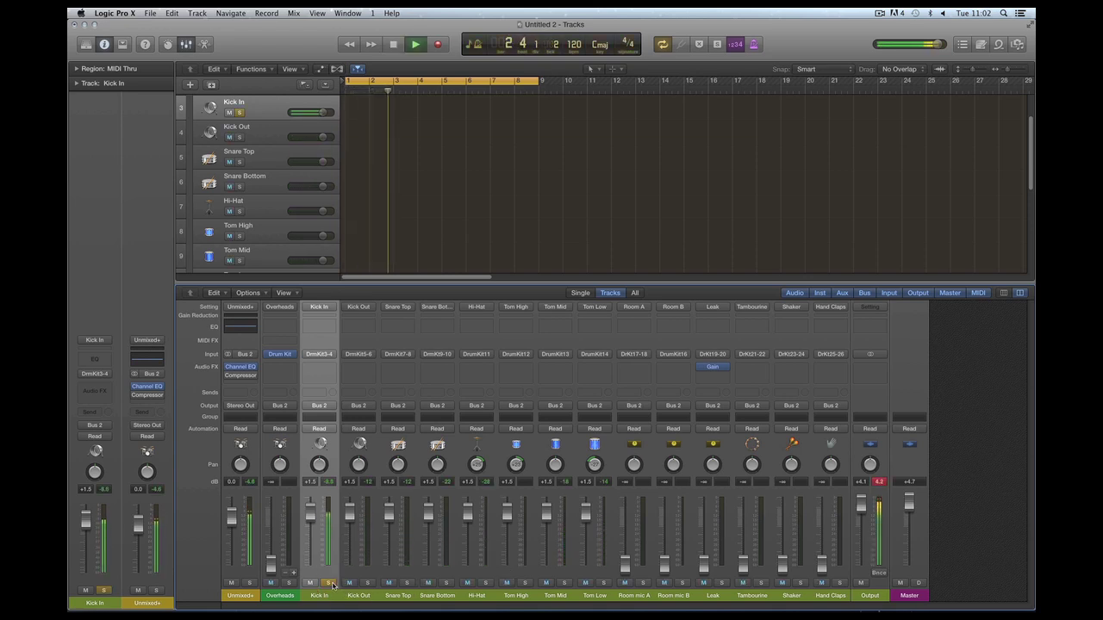
{"action": "key", "text": "space"}
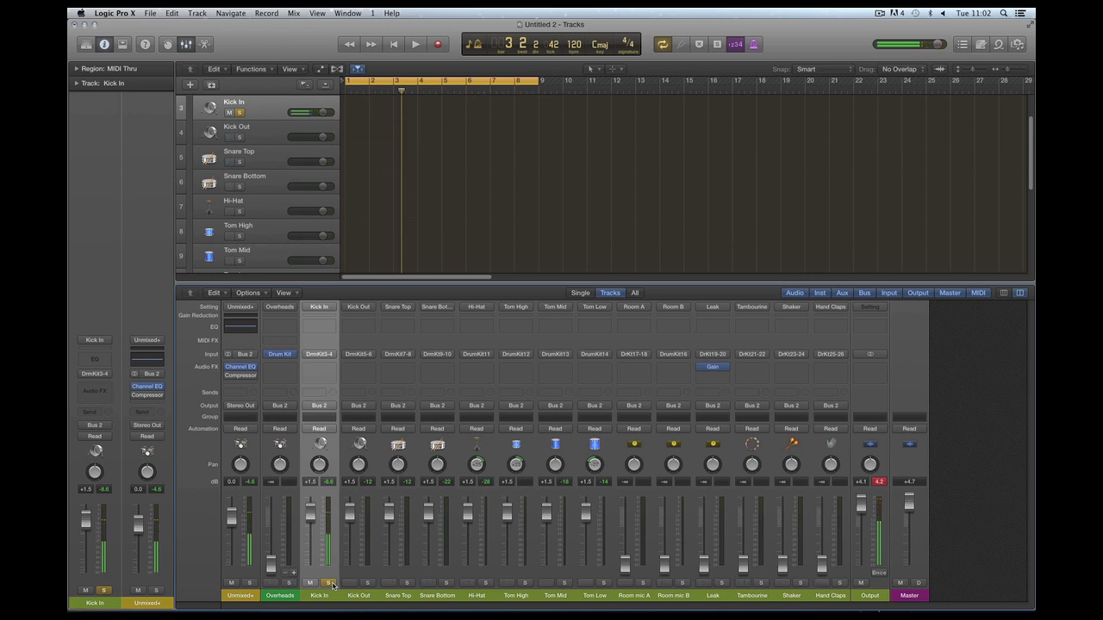
{"action": "key", "text": "space"}
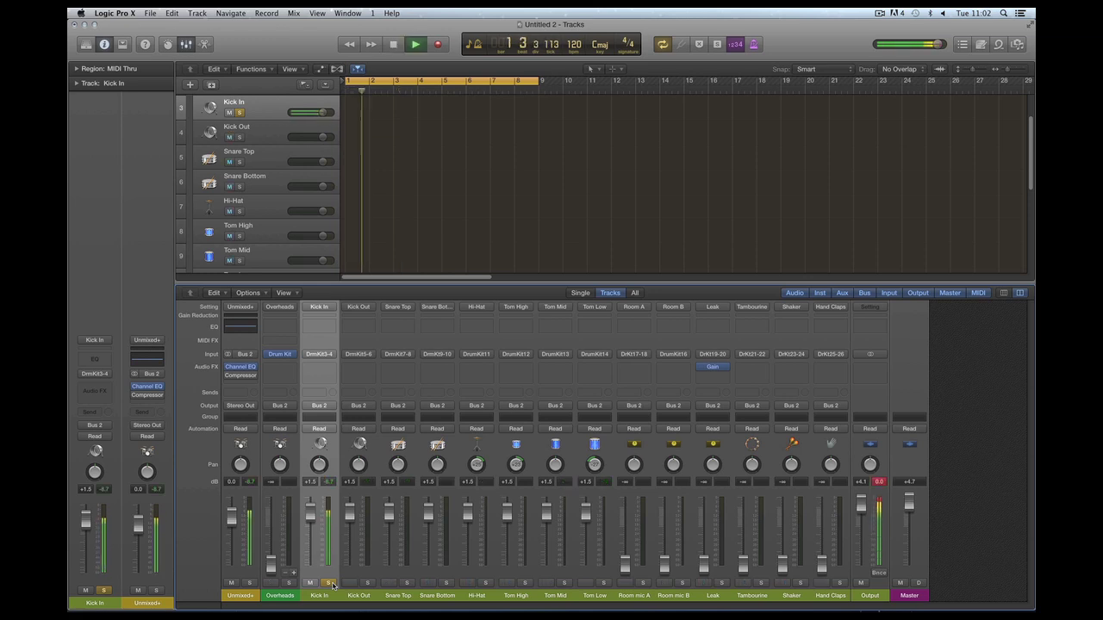
{"action": "key", "text": "space"}
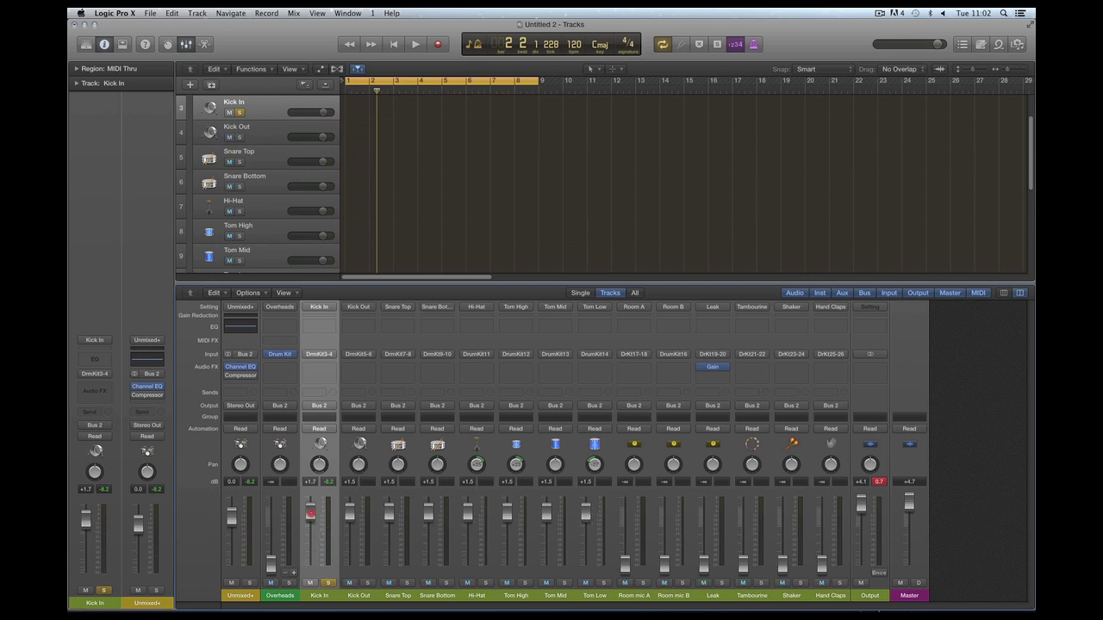
- Lower the Kick In channel's volume to about +0.6 dB during playback and take it out of solo
{"action": "key", "text": "space"}
{"action": "left_click_drag", "start_coordinate": [311, 515], "coordinate": [313, 522]}
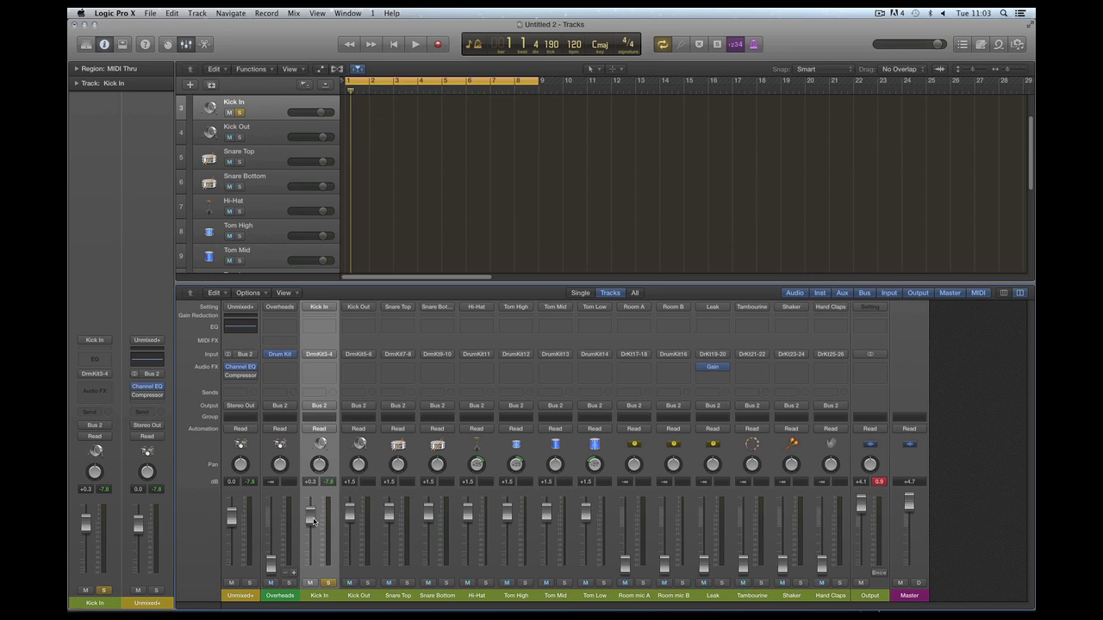
{"action": "left_click_drag", "start_coordinate": [314, 518], "coordinate": [311, 519]}
{"action": "key", "text": "space"}
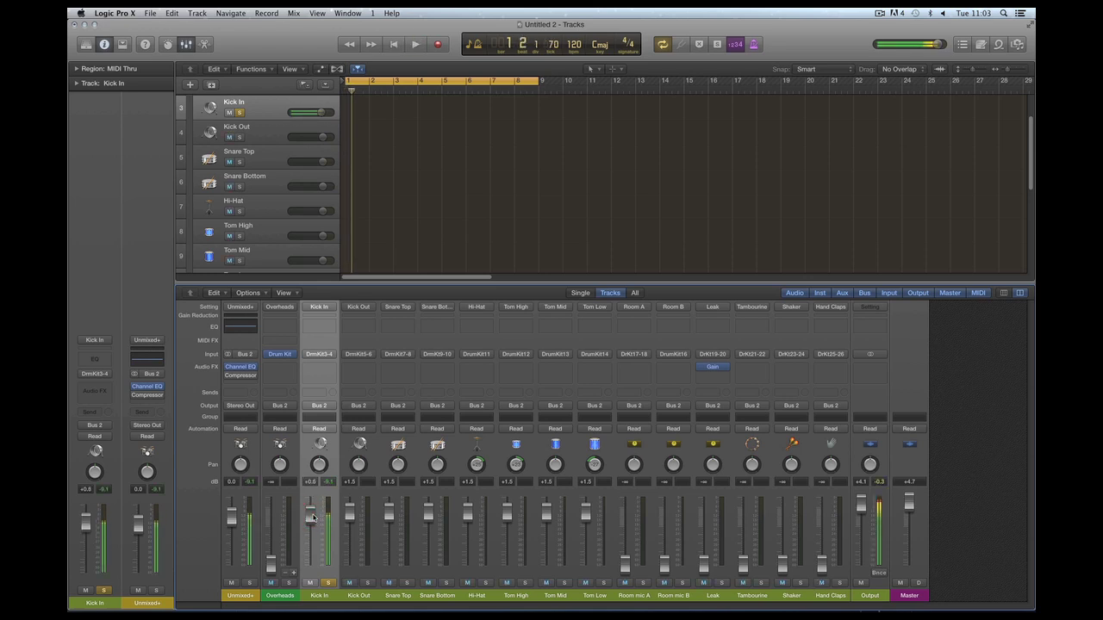
{"action": "key", "text": "s"}
- Play the drums with the Snare Top channel soloed, then take it out of solo
{"action": "key", "text": "space"}
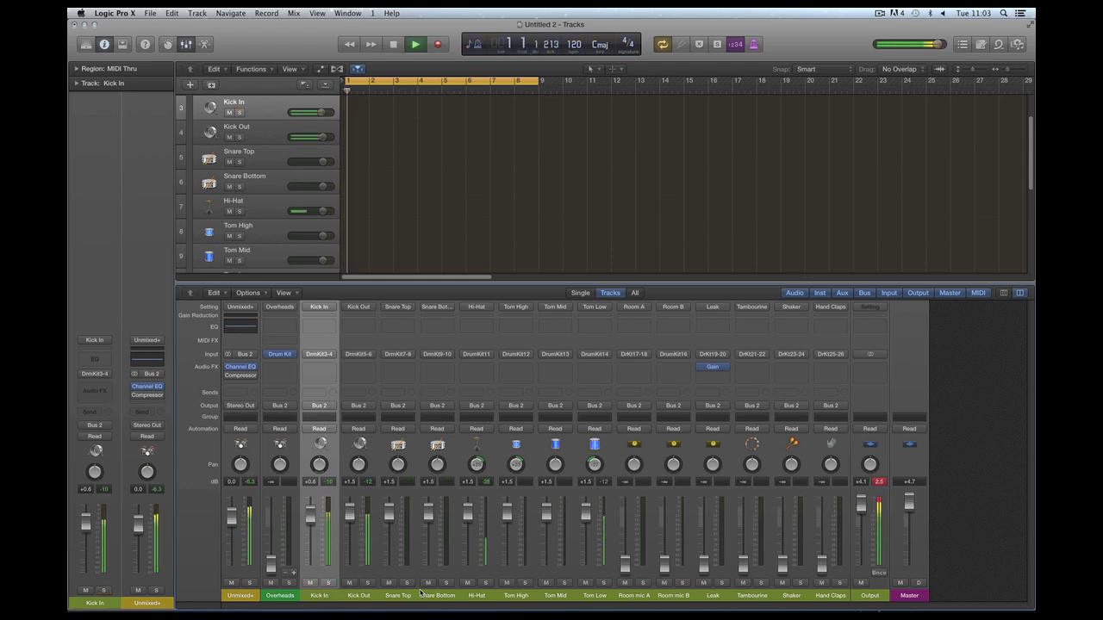
{"action": "left_click", "coordinate": [406, 583]}
{"action": "key", "text": "space"}
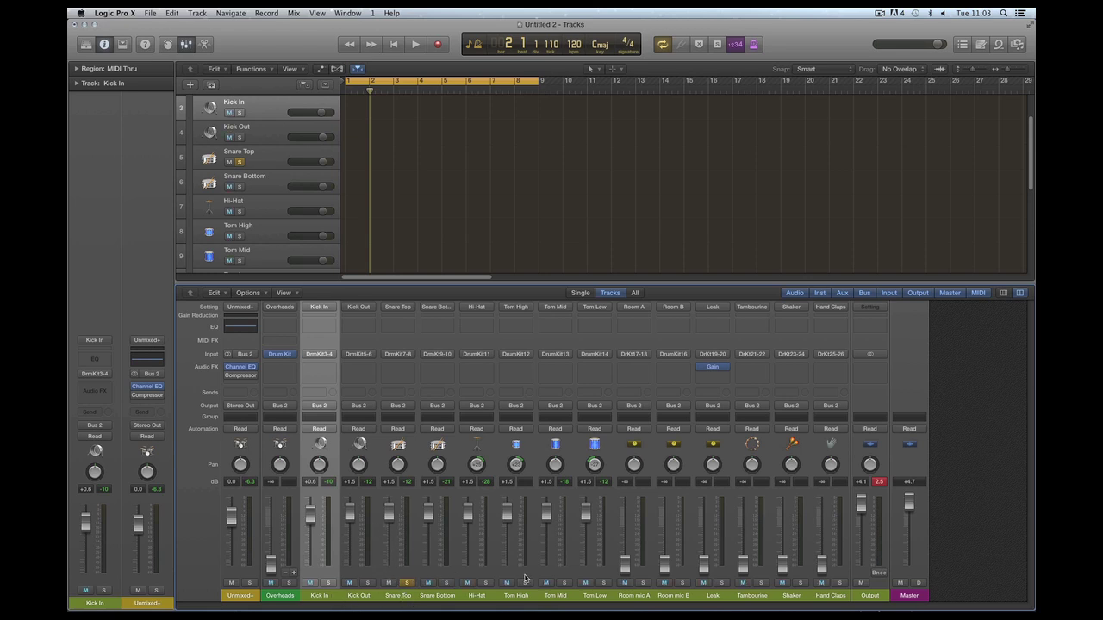
{"action": "left_click", "coordinate": [402, 574]}
{"action": "key", "text": "space"}
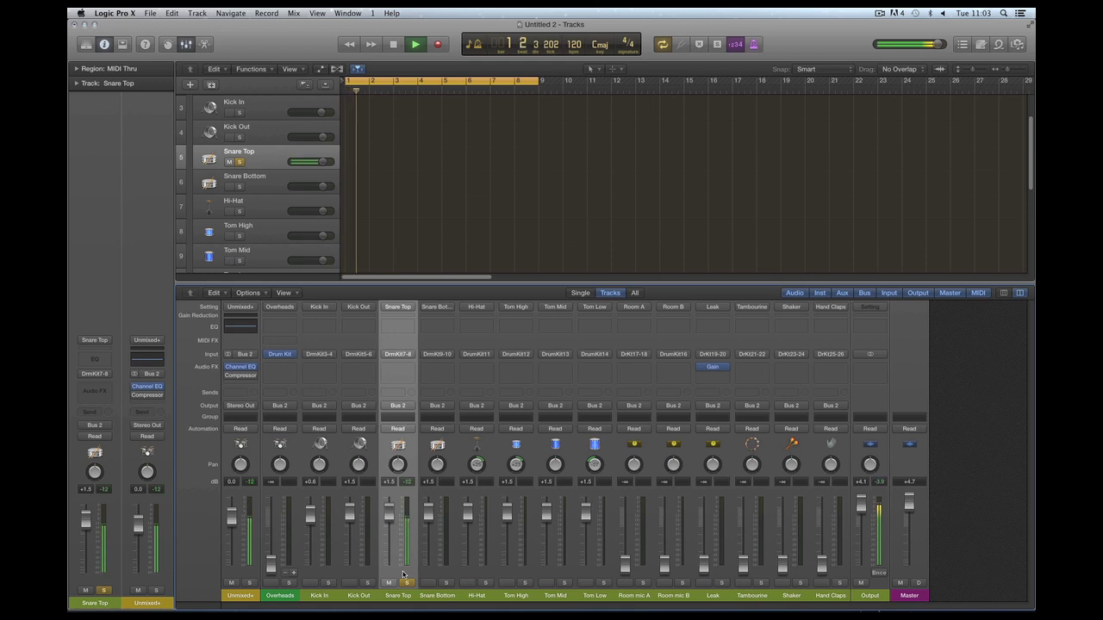
{"action": "left_click", "coordinate": [407, 583]}
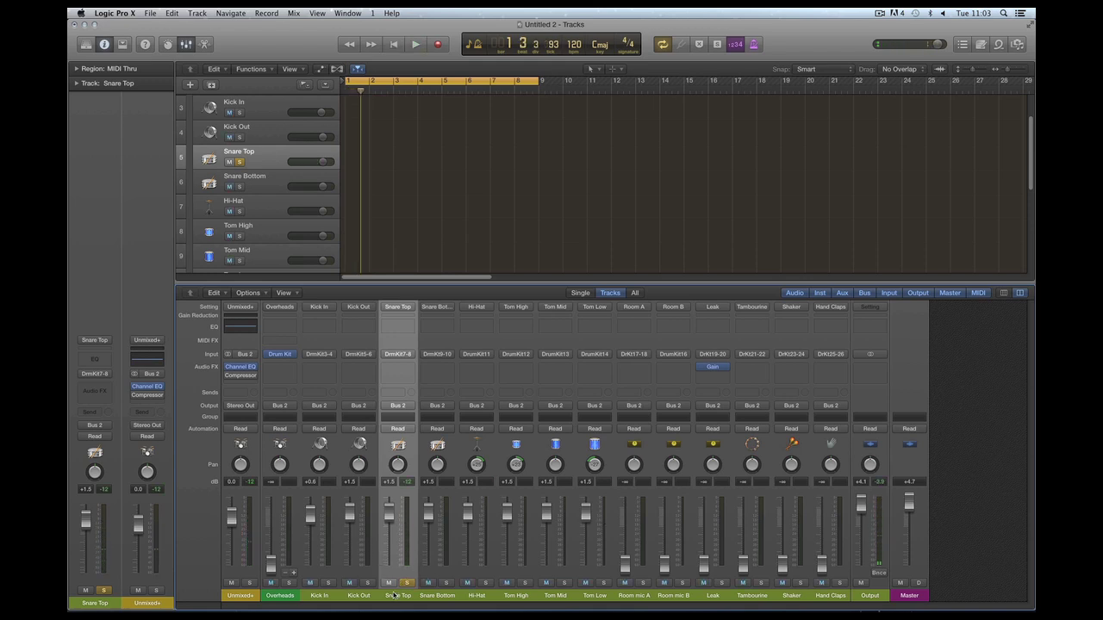
- Listen to the Tom Low channel in solo, then return it to the full mix
{"action": "left_click", "coordinate": [603, 583]}
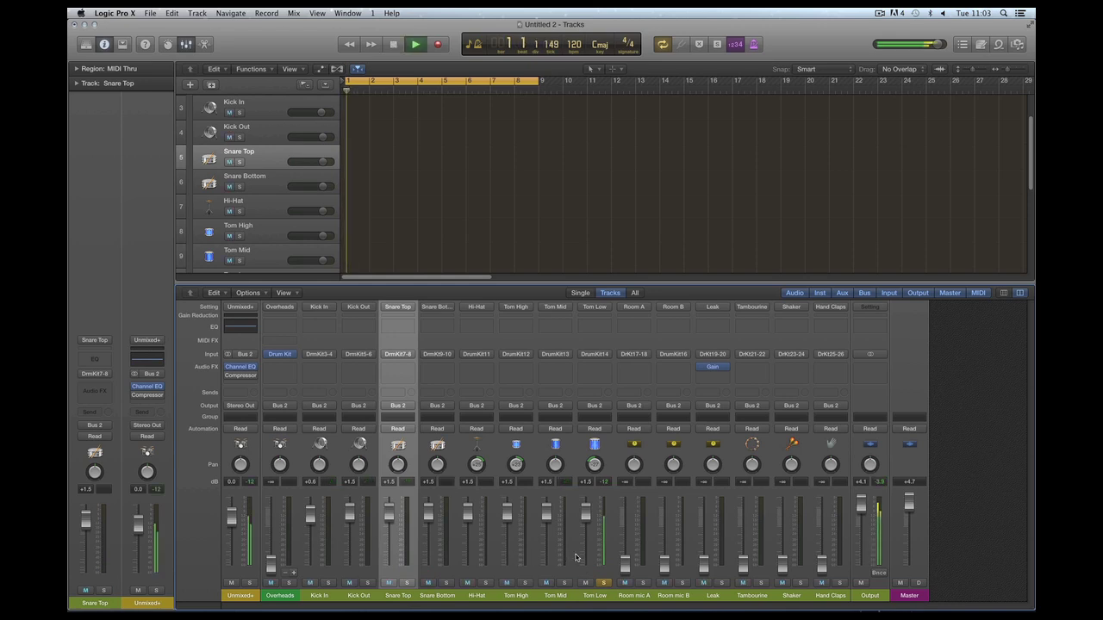
{"action": "left_click", "coordinate": [595, 556]}
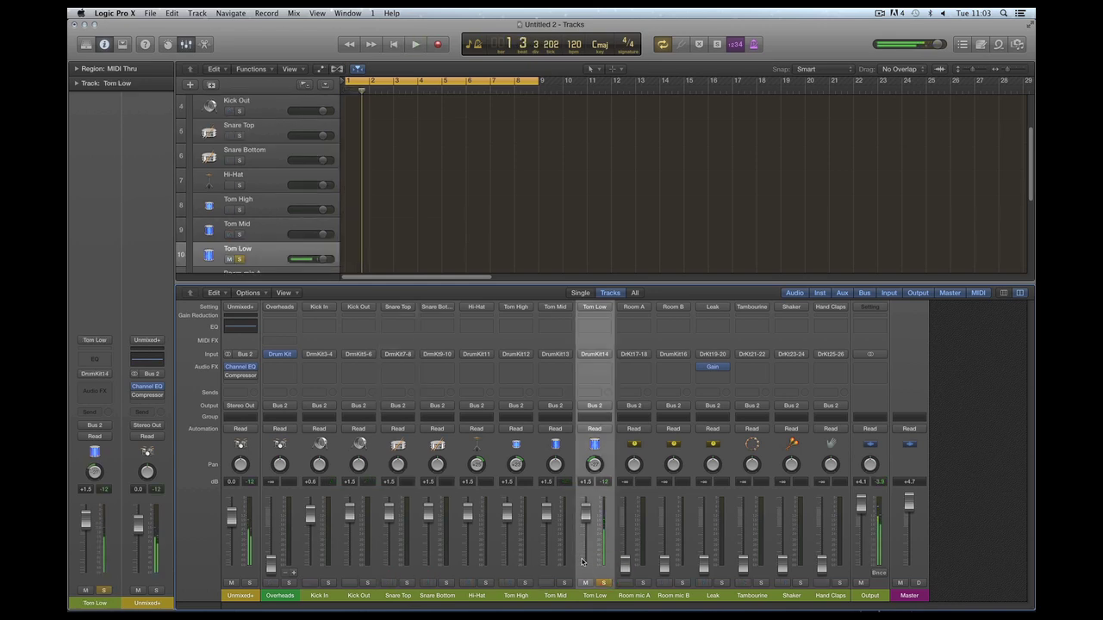
{"action": "left_click", "coordinate": [603, 583]}
- Bring the Leak channel's volume up to about -0.6 dB, checking it briefly in solo during playback
{"action": "left_click_drag", "start_coordinate": [702, 571], "coordinate": [703, 536]}
{"action": "key", "text": "space"}
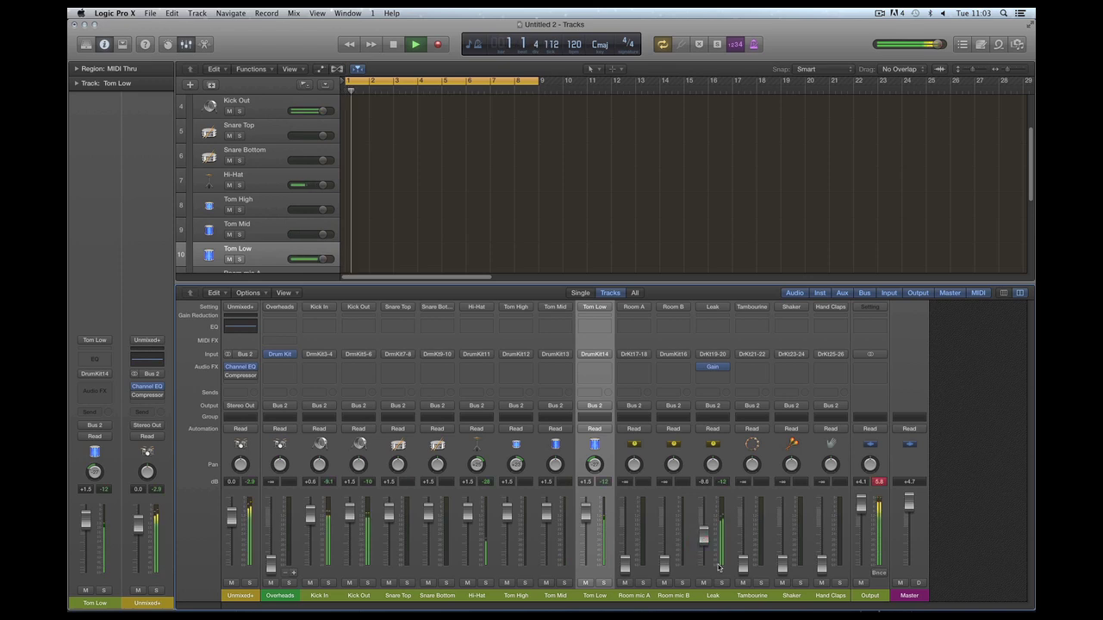
{"action": "left_click", "coordinate": [723, 584]}
{"action": "left_click", "coordinate": [723, 584]}
{"action": "key", "text": "space"}
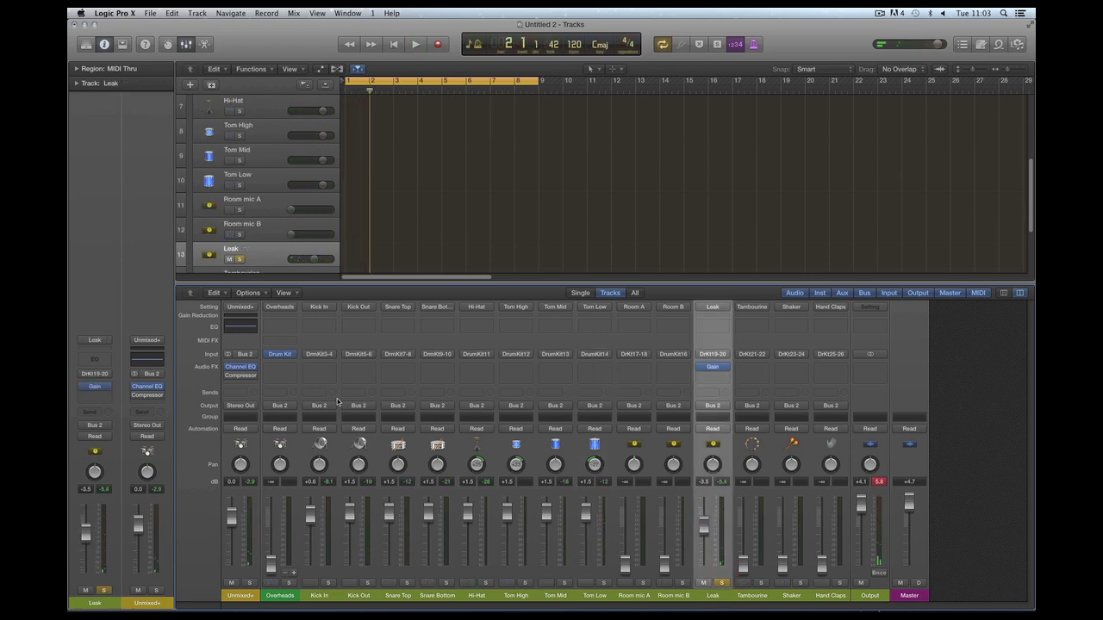
{"action": "left_click", "coordinate": [723, 584]}
{"action": "left_click_drag", "start_coordinate": [703, 526], "coordinate": [702, 514]}
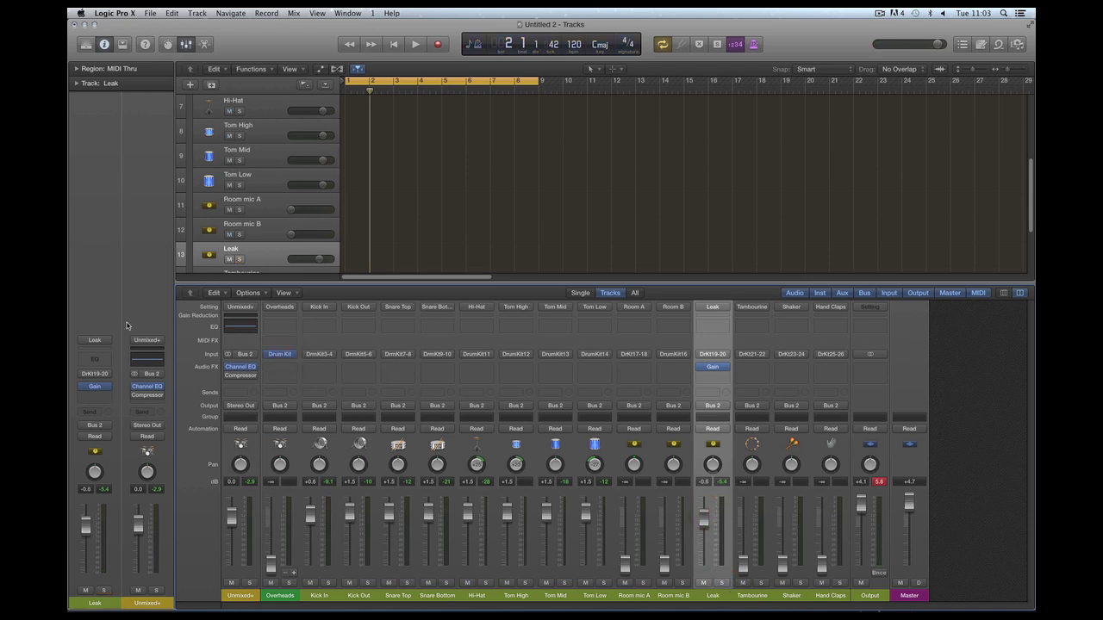
- Raise the Leak channel to +0.5 dB and change the kick to Birch Punch in the Drum Kit Designer
{"action": "mouse_move", "coordinate": [280, 356]}
{"action": "left_click", "coordinate": [280, 355]}
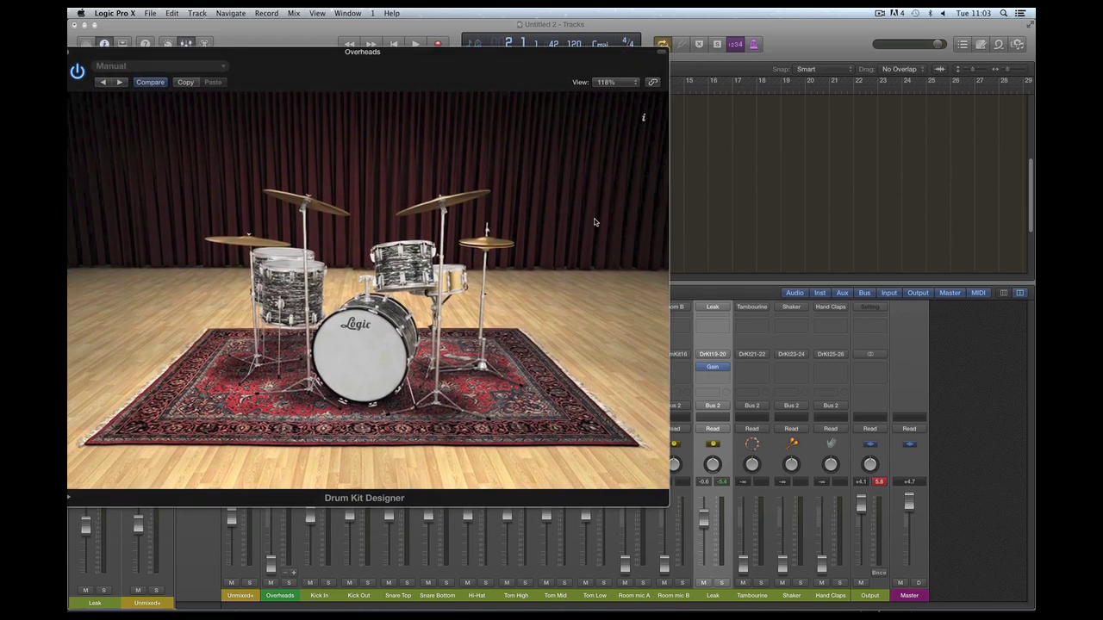
{"action": "left_click_drag", "start_coordinate": [708, 510], "coordinate": [709, 507]}
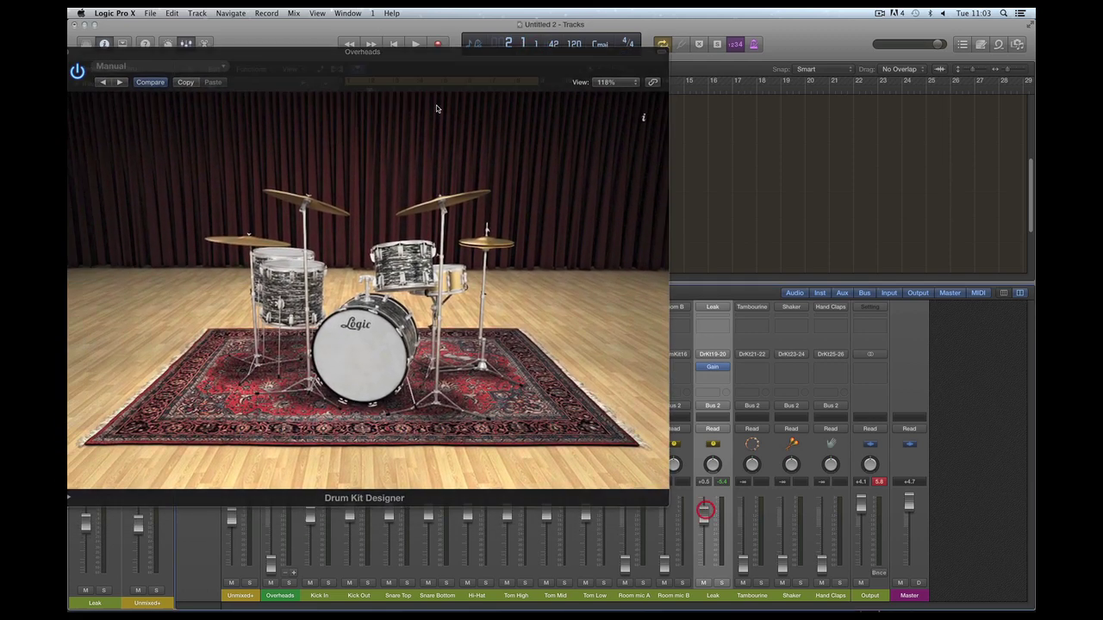
{"action": "left_click", "coordinate": [395, 334]}
{"action": "left_click", "coordinate": [123, 131]}
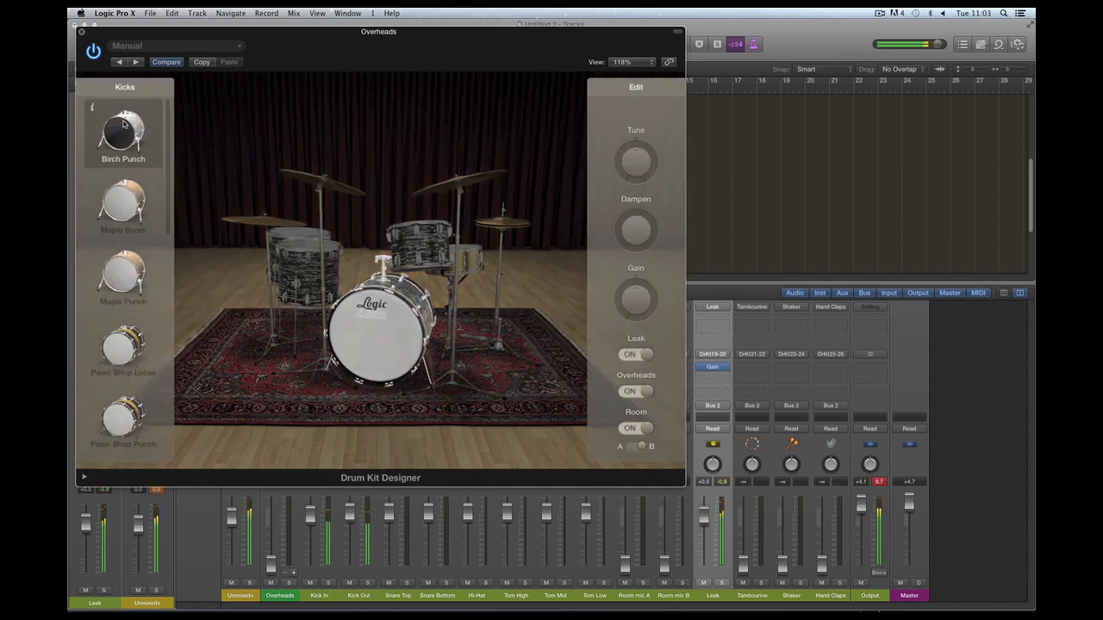
- Audition the Birch Punch kick, the Bell Brass snare and the Classic Sixties toms with the Leak channel raised
{"action": "left_click", "coordinate": [393, 316]}
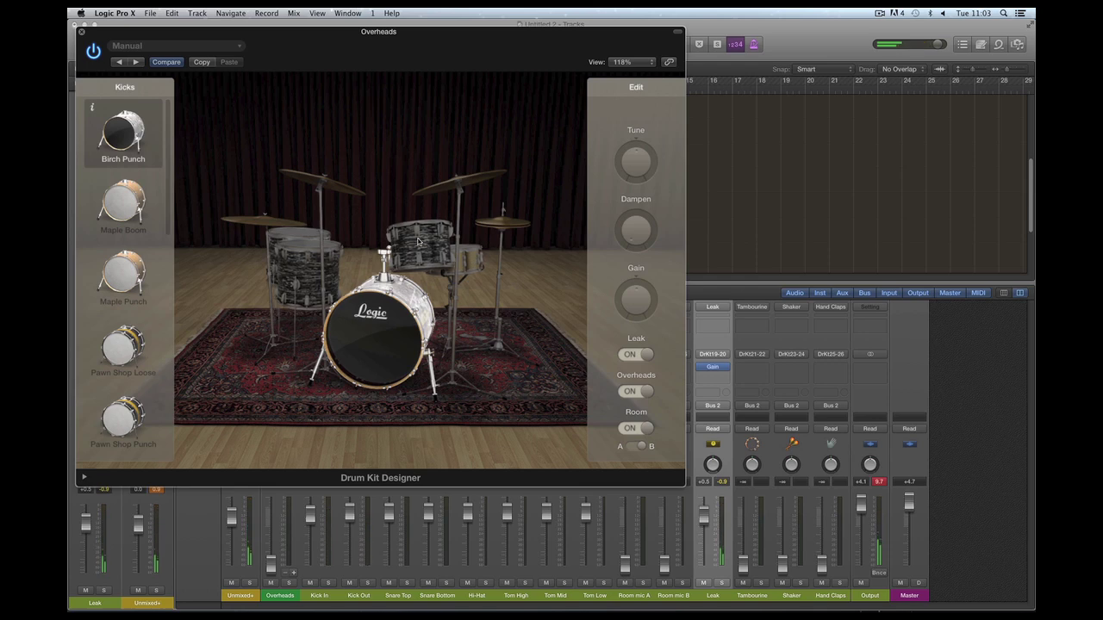
{"action": "left_click", "coordinate": [387, 339]}
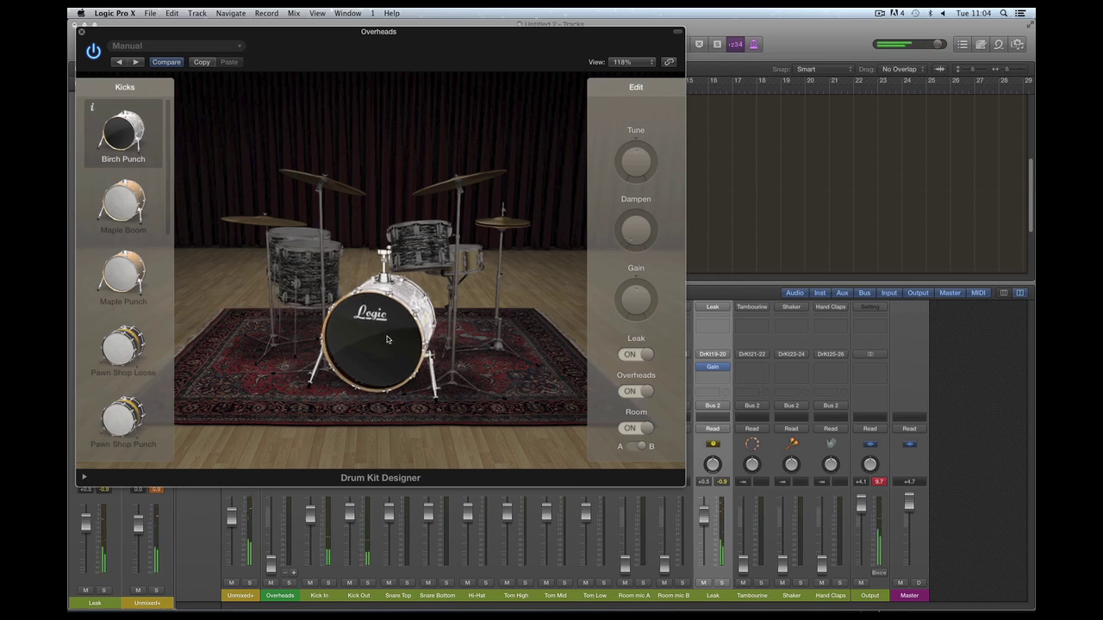
{"action": "left_click", "coordinate": [468, 270]}
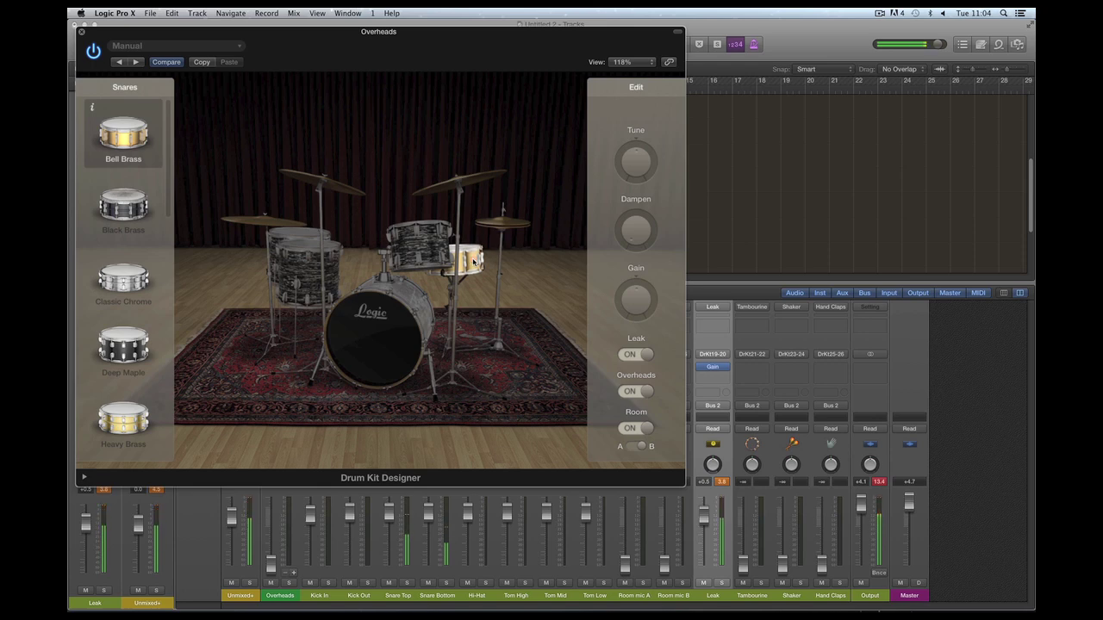
{"action": "left_click", "coordinate": [294, 234]}
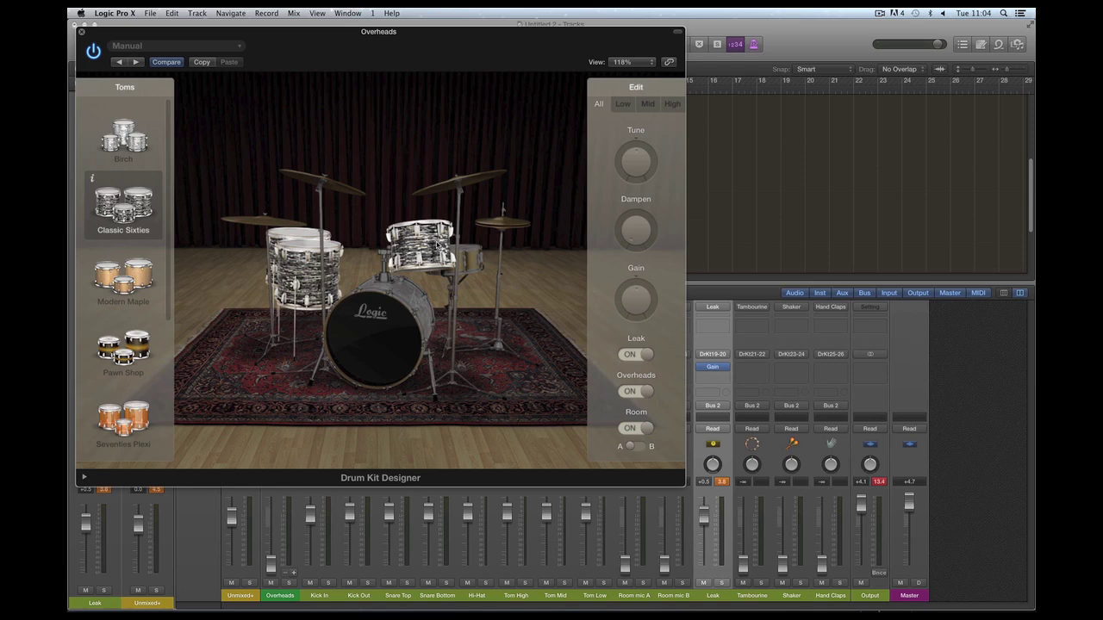
{"action": "left_click", "coordinate": [438, 246]}
{"action": "left_click", "coordinate": [431, 245]}
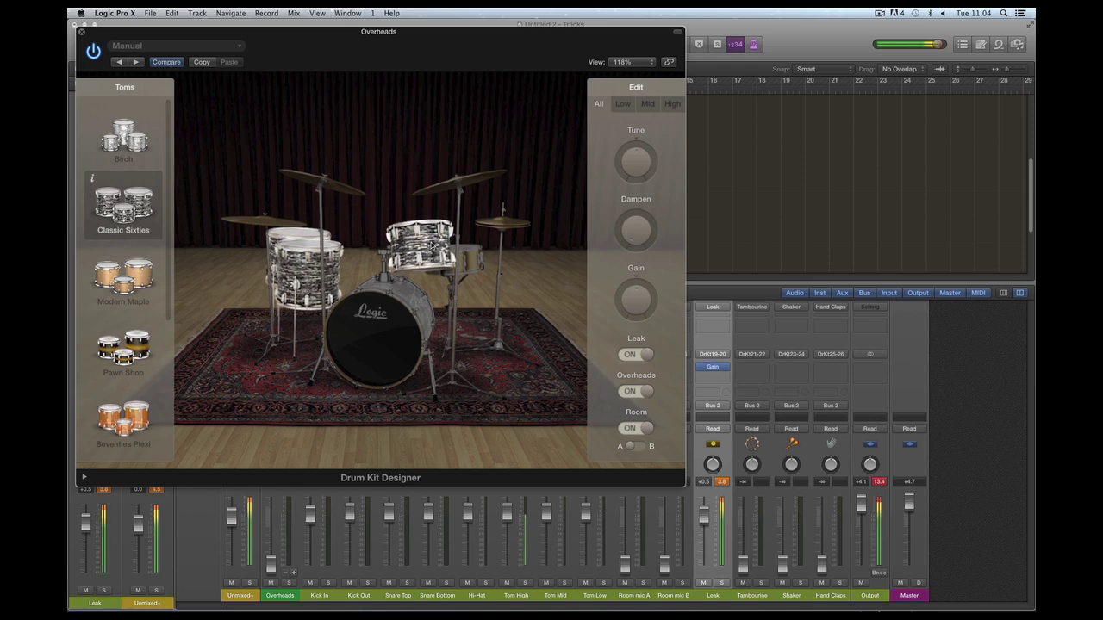
{"action": "left_click", "coordinate": [430, 245]}
{"action": "left_click", "coordinate": [341, 271]}
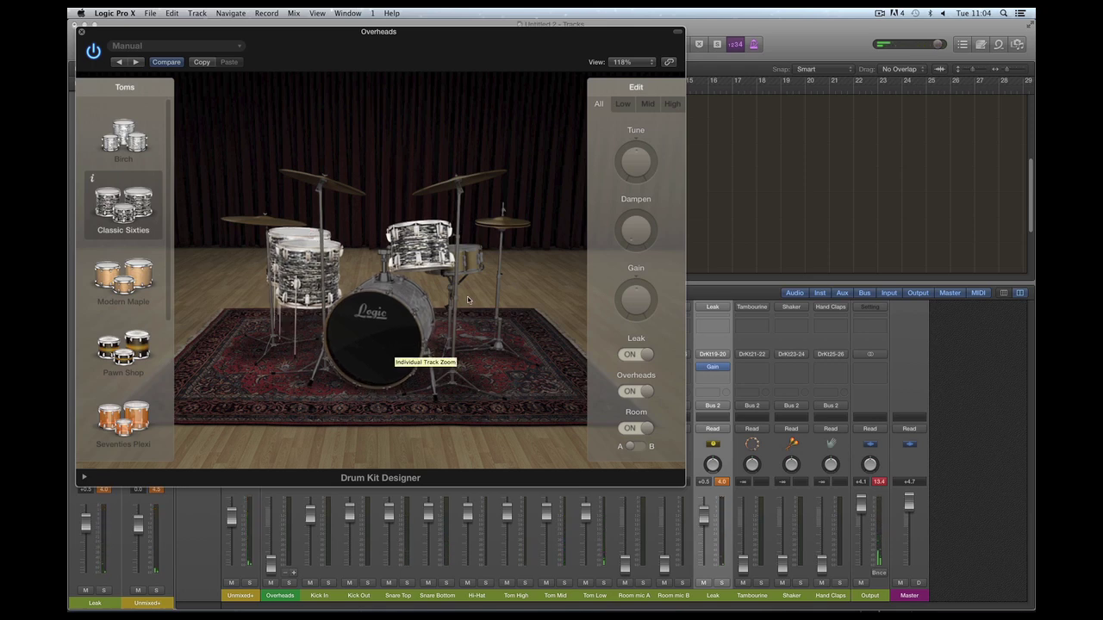
- Toggle the snare's Leak option in the Drum Kit Designer and play the kick for comparison
{"action": "left_click", "coordinate": [466, 258]}
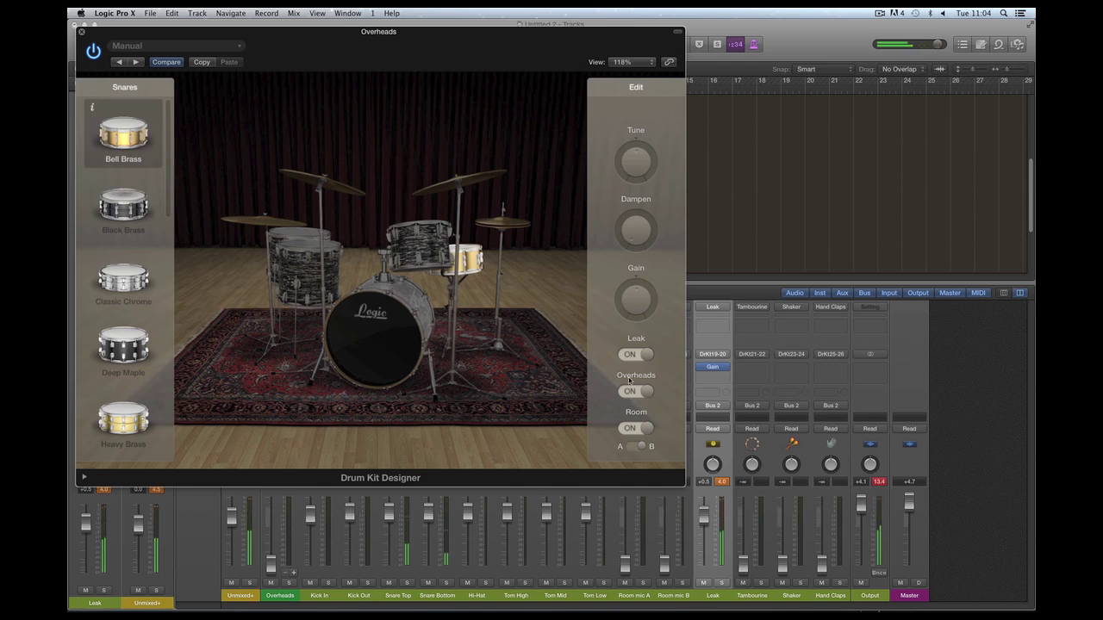
{"action": "left_click", "coordinate": [630, 354]}
{"action": "left_click", "coordinate": [403, 313]}
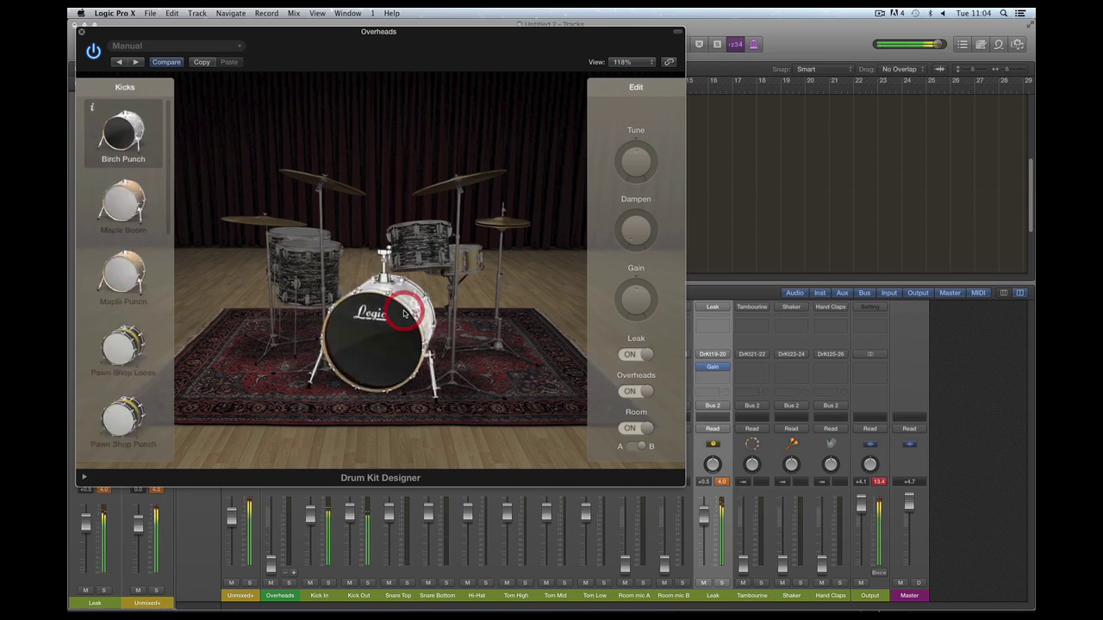
- Turn on the Bell Brass snare's Leak option, audition the kick and snare, and close the Drum Kit Designer
{"action": "left_click", "coordinate": [472, 264]}
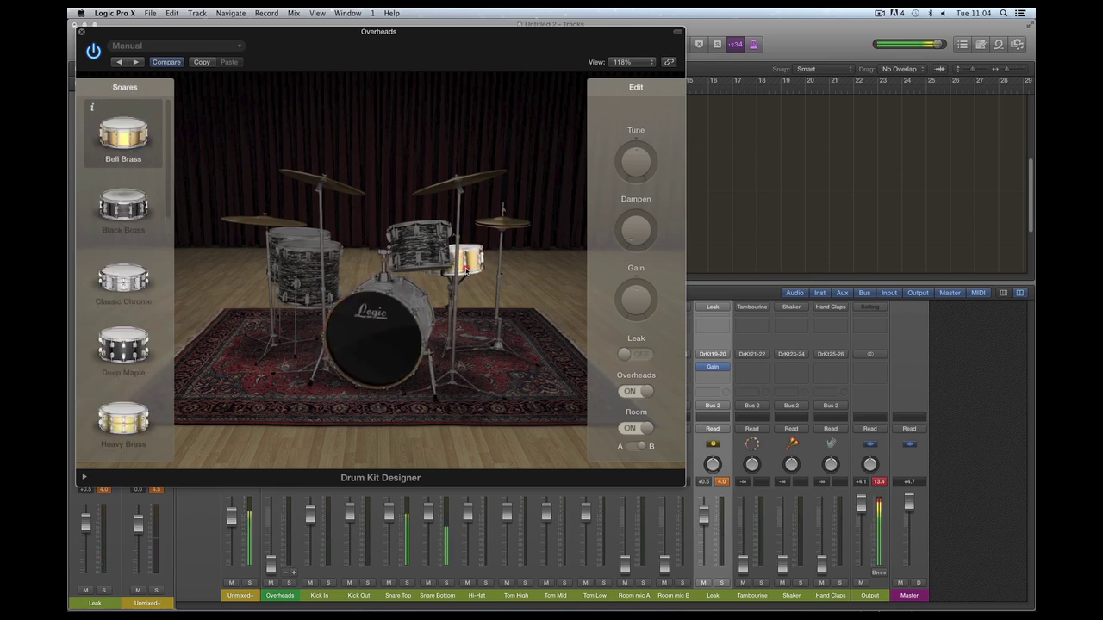
{"action": "left_click", "coordinate": [635, 354]}
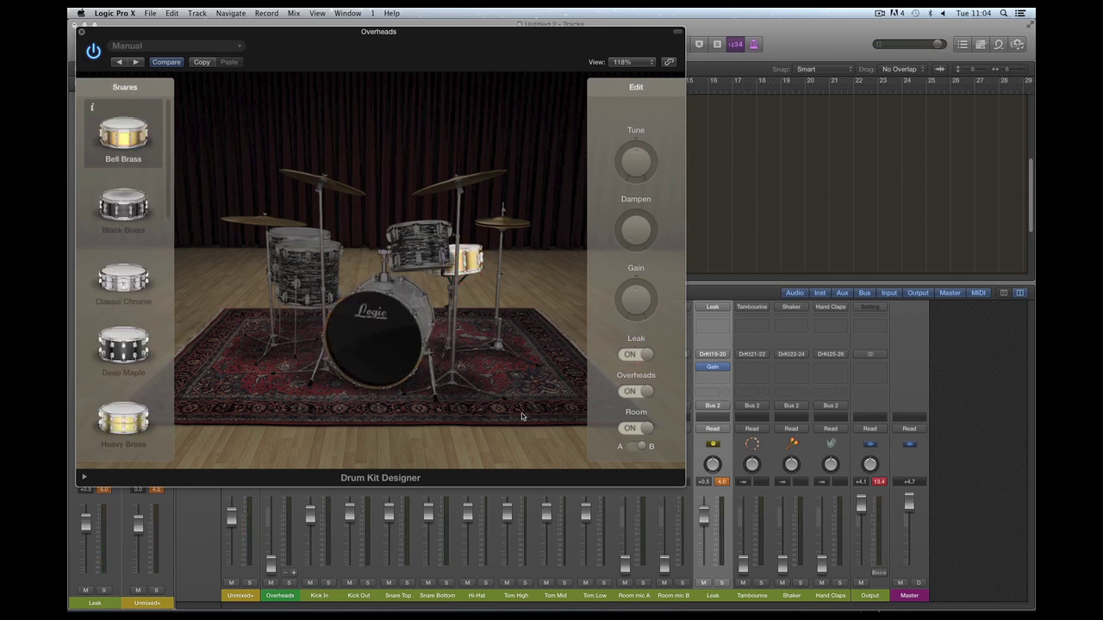
{"action": "left_click", "coordinate": [413, 334]}
{"action": "left_click", "coordinate": [465, 258]}
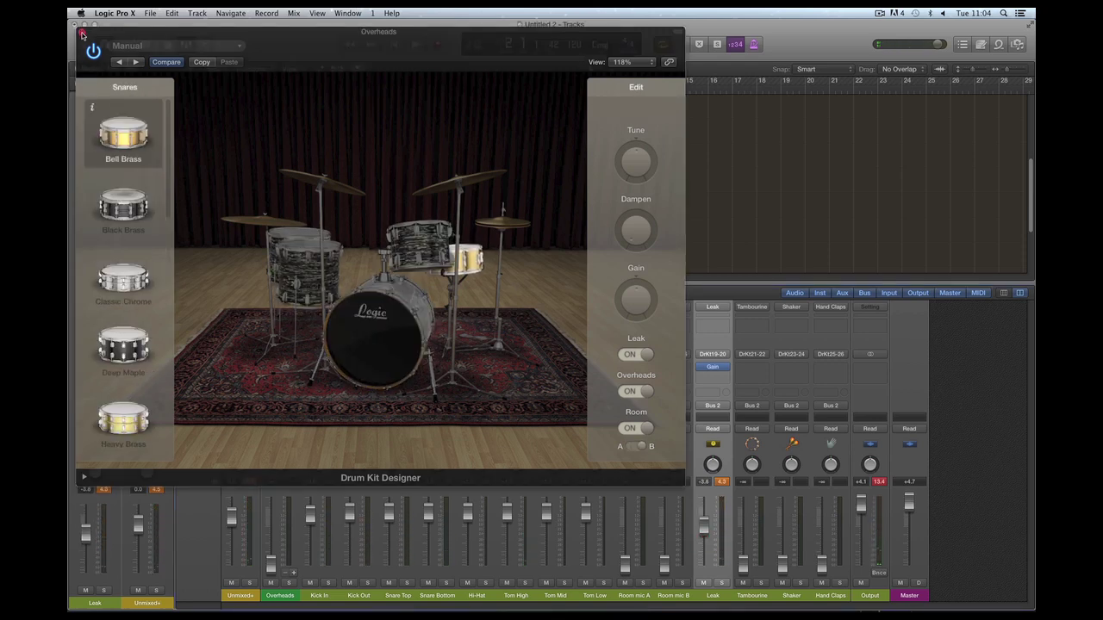
{"action": "left_click", "coordinate": [82, 33]}
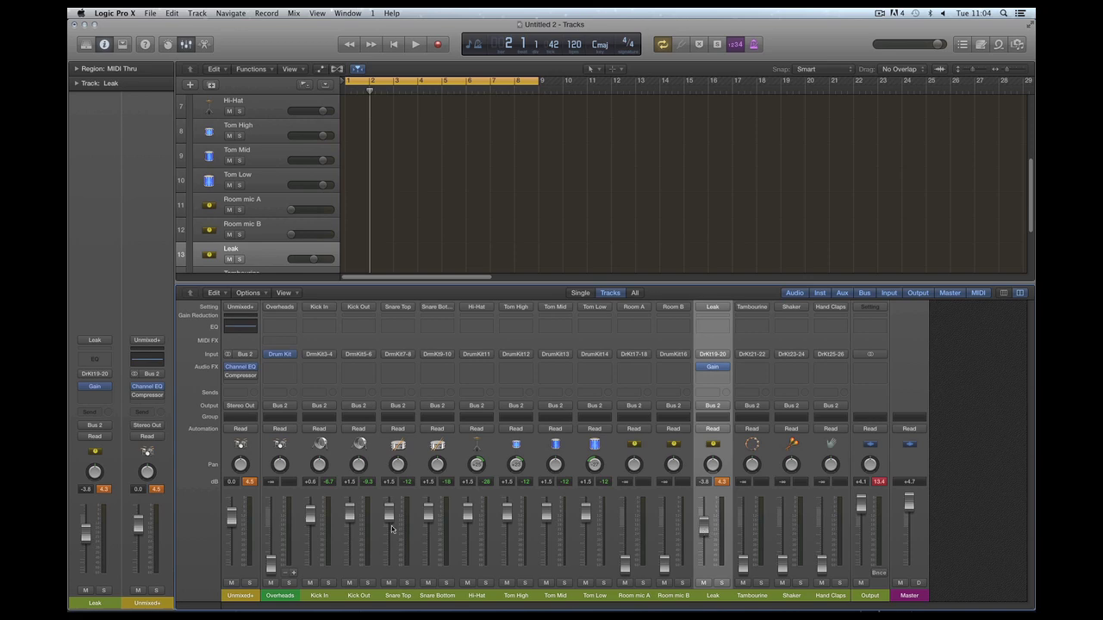
- Reopen the Drum Kit Designer to check the Birch Punch kick's edit options, and close it again
{"action": "left_click", "coordinate": [284, 354]}
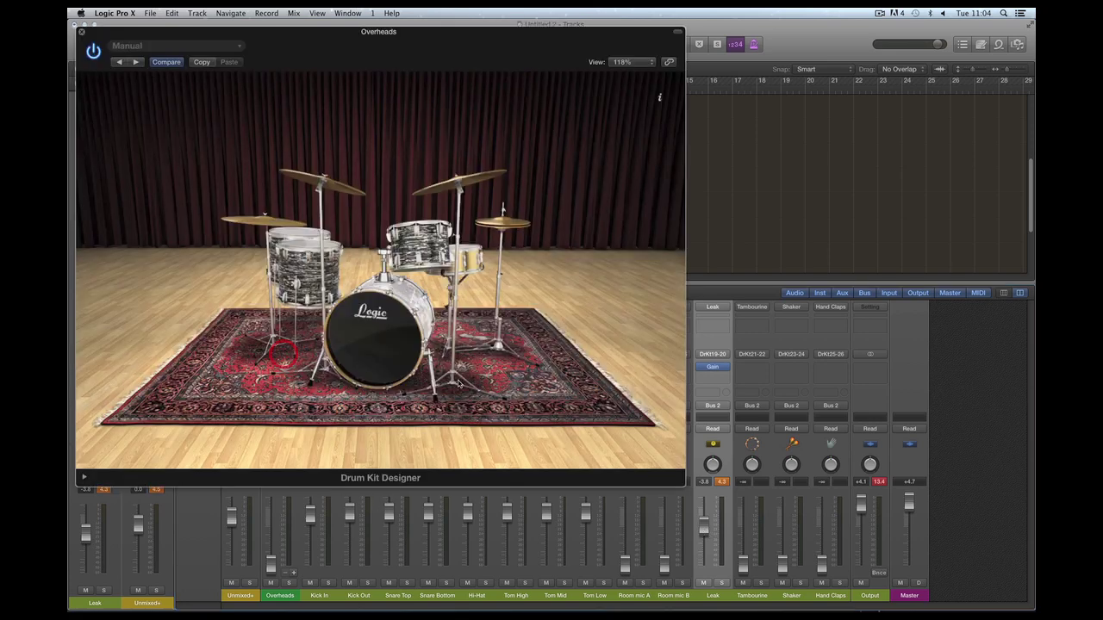
{"action": "left_click", "coordinate": [399, 296]}
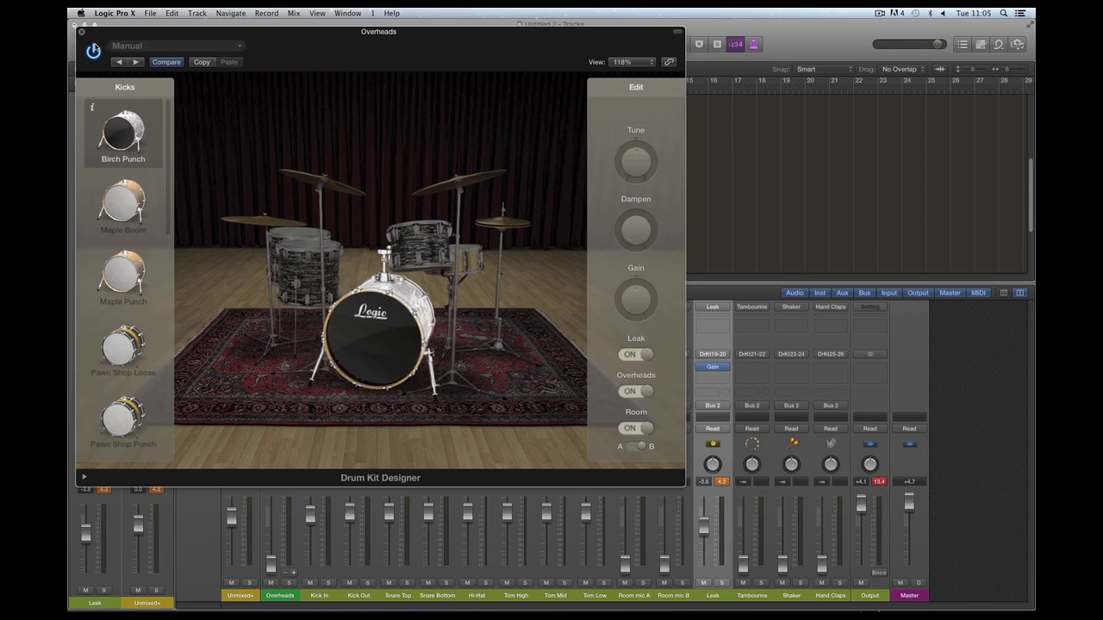
{"action": "key", "text": "super+w"}
- Lower the Leak channel to -5.2 dB for a short playback, and pull it down further to about -18.5 dB
{"action": "left_click_drag", "start_coordinate": [704, 524], "coordinate": [704, 535]}
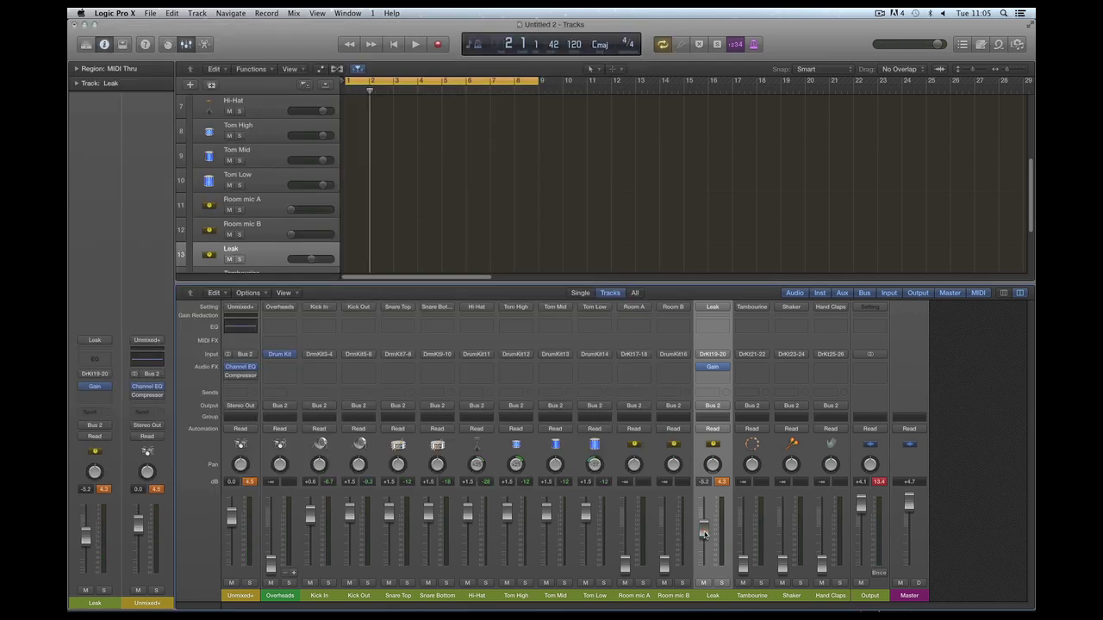
{"action": "key", "text": "space"}
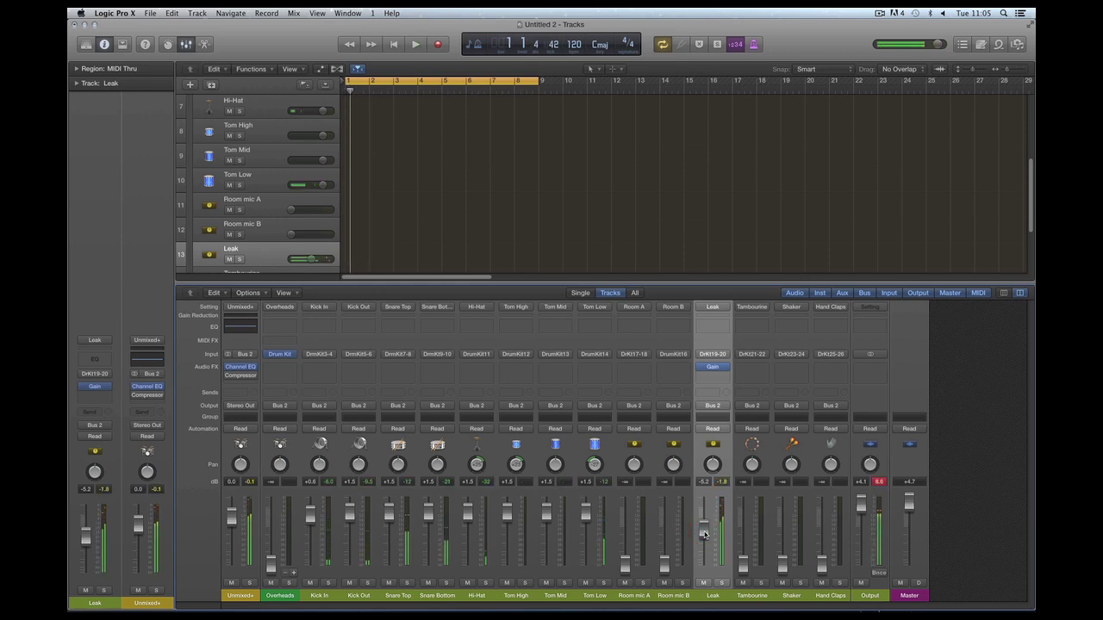
{"action": "left_click_drag", "start_coordinate": [704, 535], "coordinate": [703, 548]}
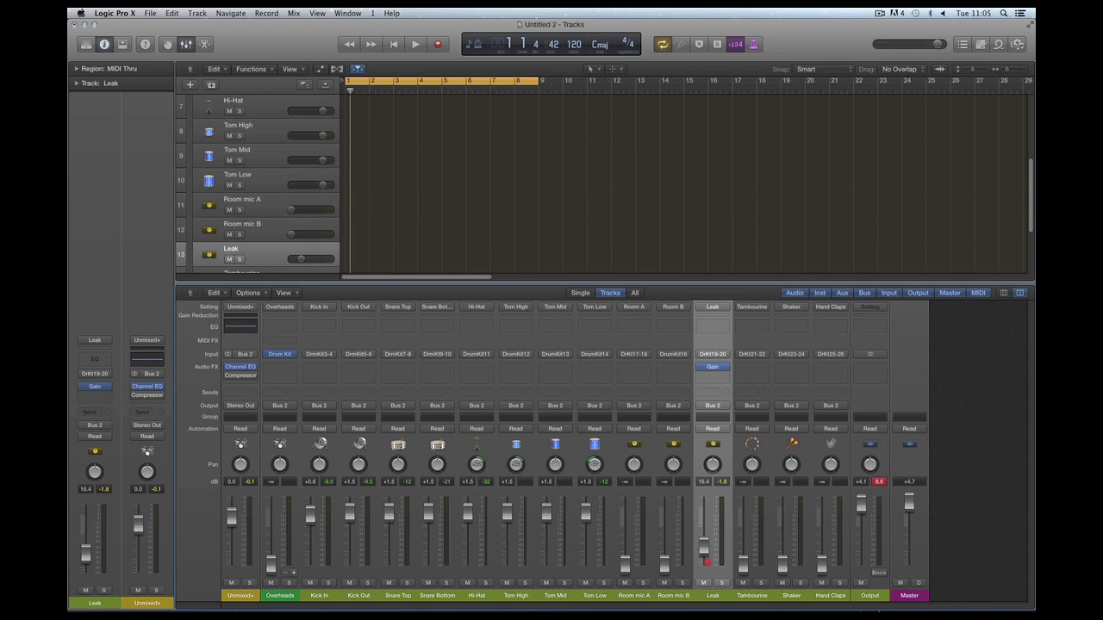
{"action": "mouse_move", "coordinate": [704, 547]}
{"action": "left_mouse_down"}
{"action": "mouse_move", "coordinate": [703, 519]}
{"action": "mouse_move", "coordinate": [706, 575]}
{"action": "mouse_move", "coordinate": [704, 553]}
{"action": "left_mouse_up"}
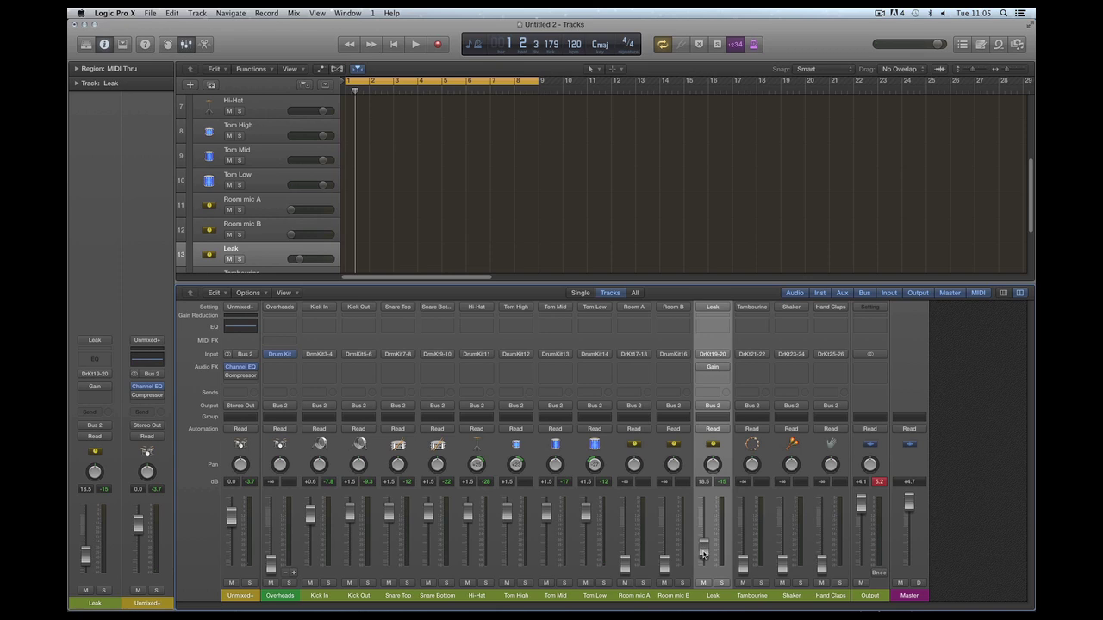
- Play the kit with the Leak channel's Gain plug-in bypassed, raising the Leak fader from low to about +5 dB
{"action": "key", "text": "space"}
{"action": "left_click_drag", "start_coordinate": [703, 554], "coordinate": [704, 498]}
{"action": "key", "text": "space"}
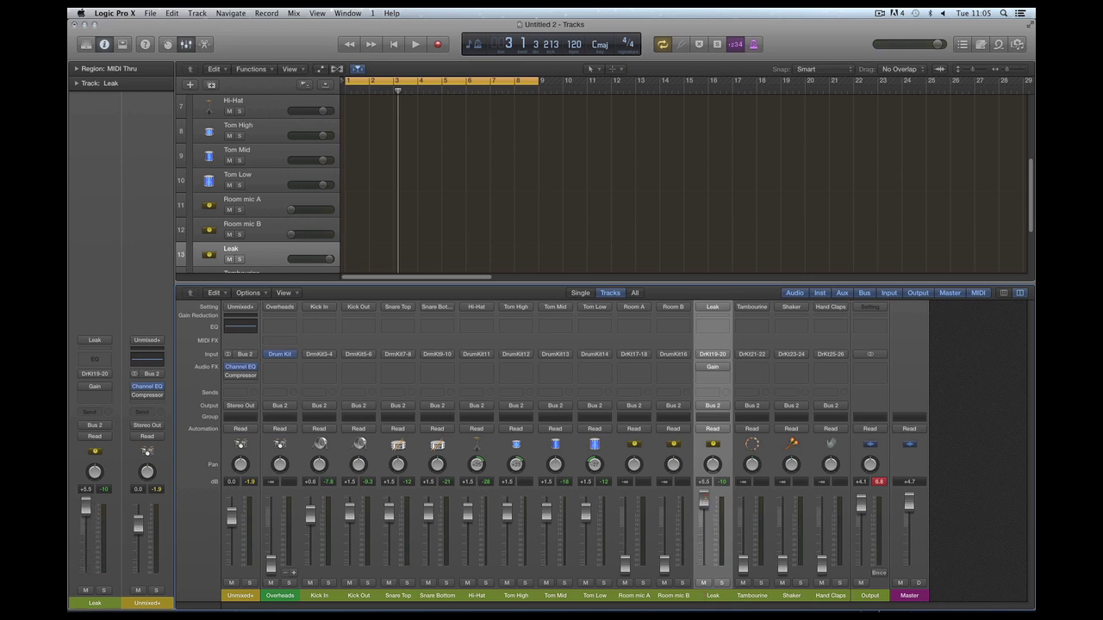
{"action": "mouse_move", "coordinate": [704, 499]}
{"action": "left_mouse_down"}
{"action": "mouse_move", "coordinate": [704, 536]}
{"action": "mouse_move", "coordinate": [703, 501]}
{"action": "left_mouse_up"}
{"action": "key", "text": "space"}
{"action": "key", "text": "space"}
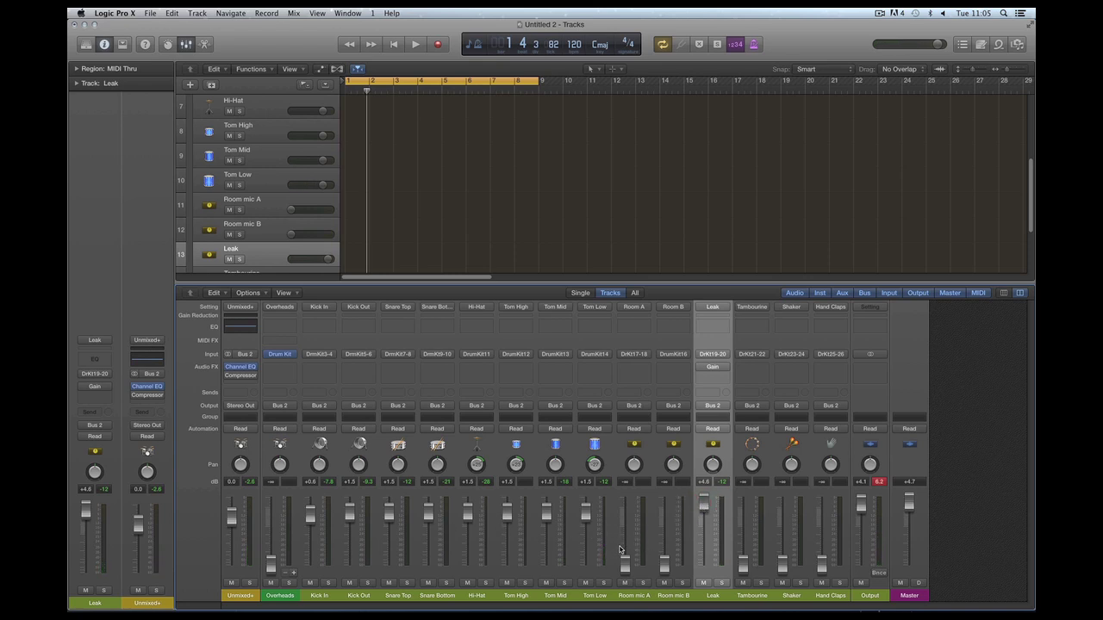
{"action": "left_click_drag", "start_coordinate": [704, 504], "coordinate": [707, 510]}
{"action": "key", "text": "space"}
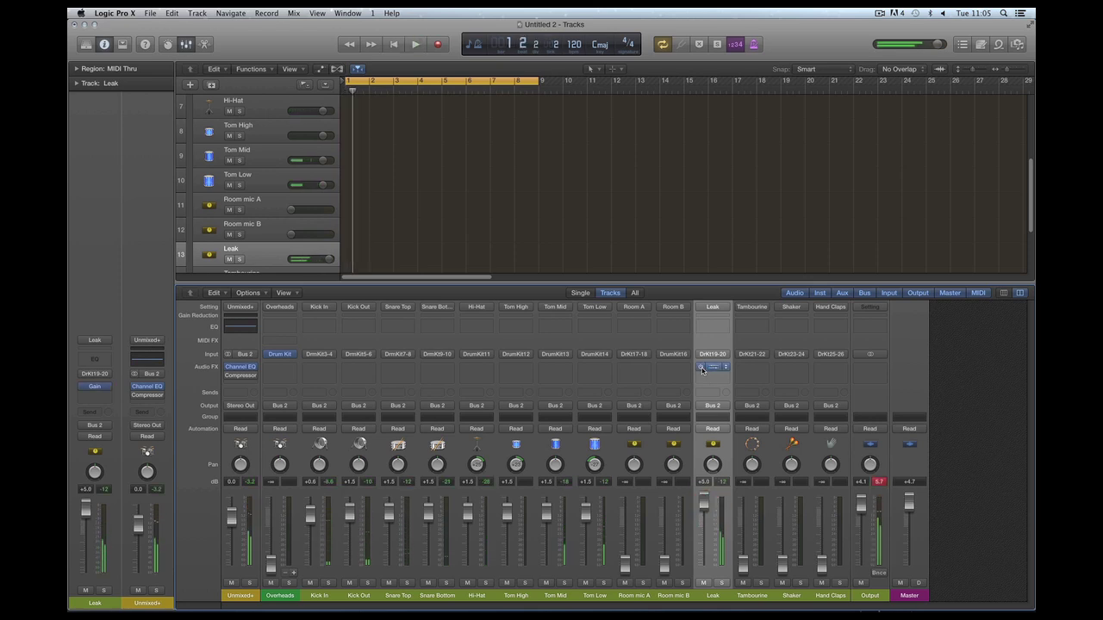
- Re-enable the Leak channel's Gain plug-in and bring its fader from about -19 dB up to -1.8 dB during playback
{"action": "left_click", "coordinate": [701, 367]}
{"action": "left_click", "coordinate": [709, 583]}
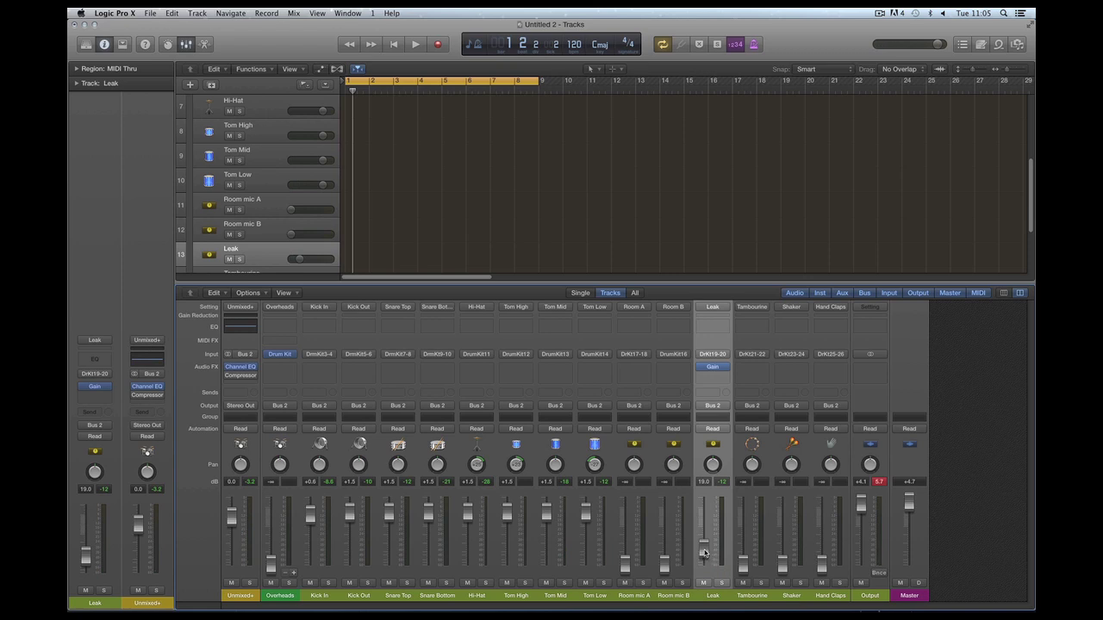
{"action": "left_click_drag", "start_coordinate": [706, 554], "coordinate": [709, 520]}
{"action": "key", "text": "space"}
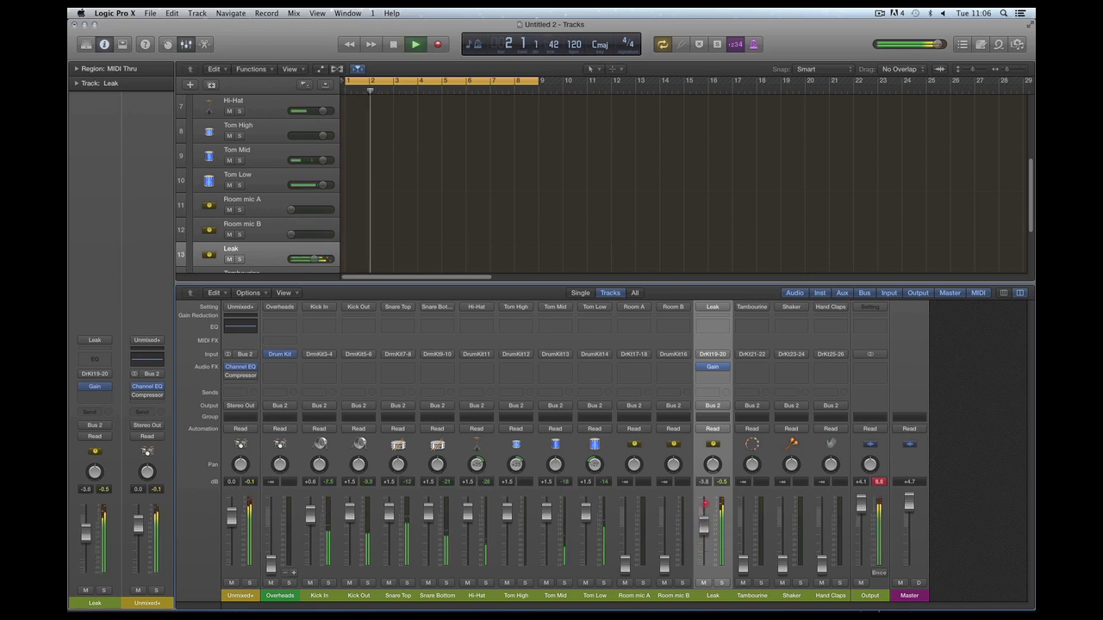
{"action": "key", "text": "space"}
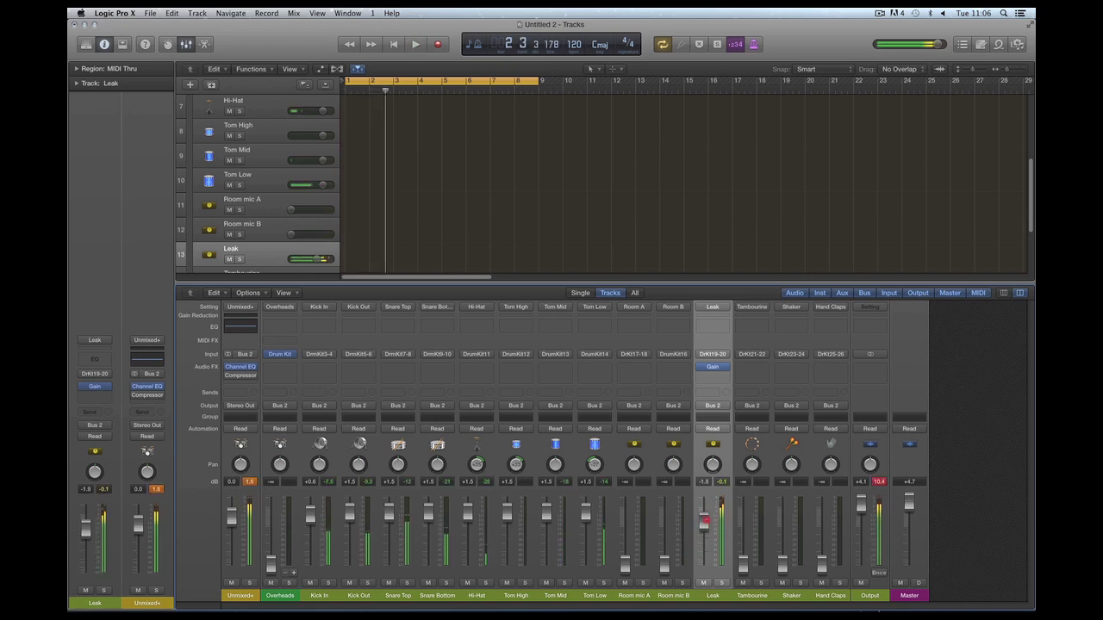
- Play the kit again while varying the Leak channel's level, settling at about -5.2 dB
{"action": "mouse_move", "coordinate": [708, 521]}
{"action": "left_mouse_down"}
{"action": "mouse_move", "coordinate": [706, 610]}
{"action": "mouse_move", "coordinate": [706, 507]}
{"action": "left_mouse_up"}
{"action": "key", "text": "space"}
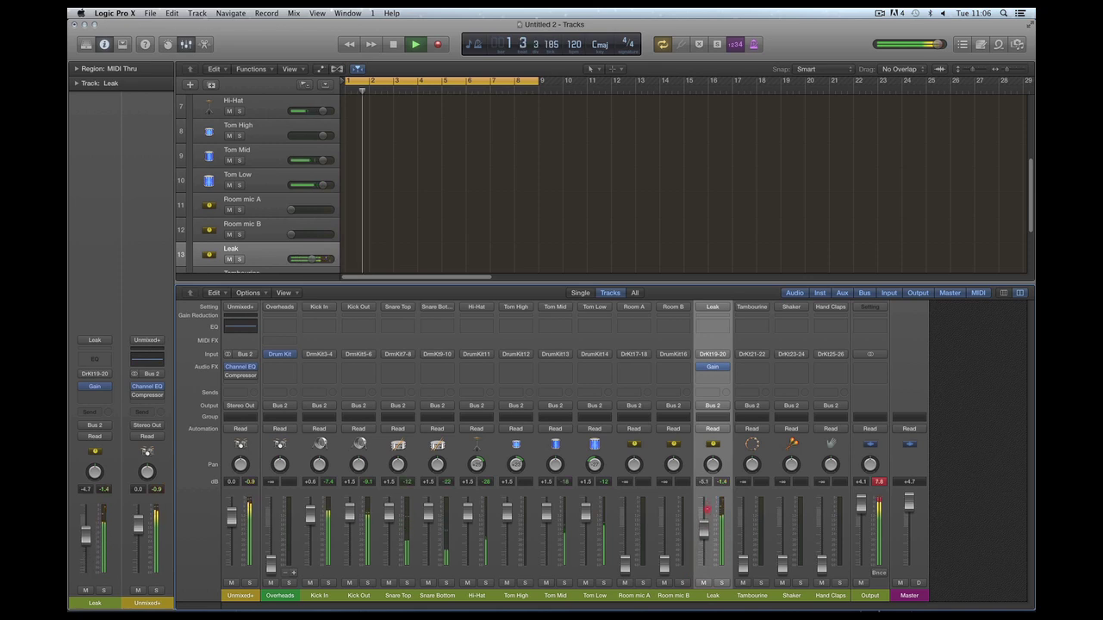
{"action": "key", "text": "space"}
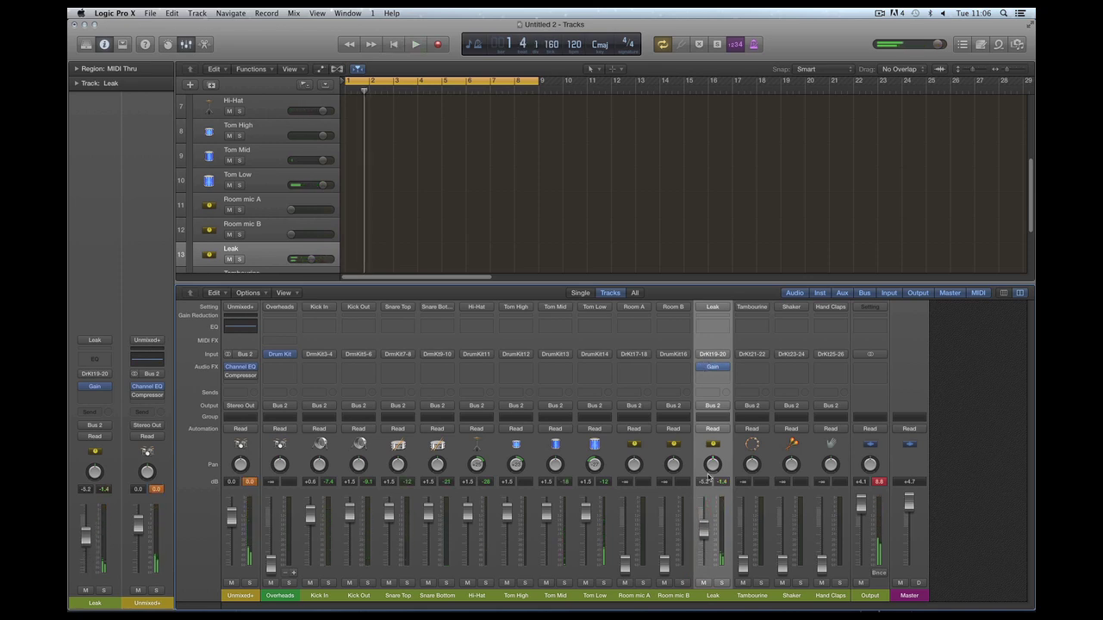
- Bypass the Leak channel's Gain plug-in and pull the Leak fader and all close-mic faders from Kick In to Tom Low fully down
{"action": "left_click_drag", "start_coordinate": [704, 530], "coordinate": [705, 526]}
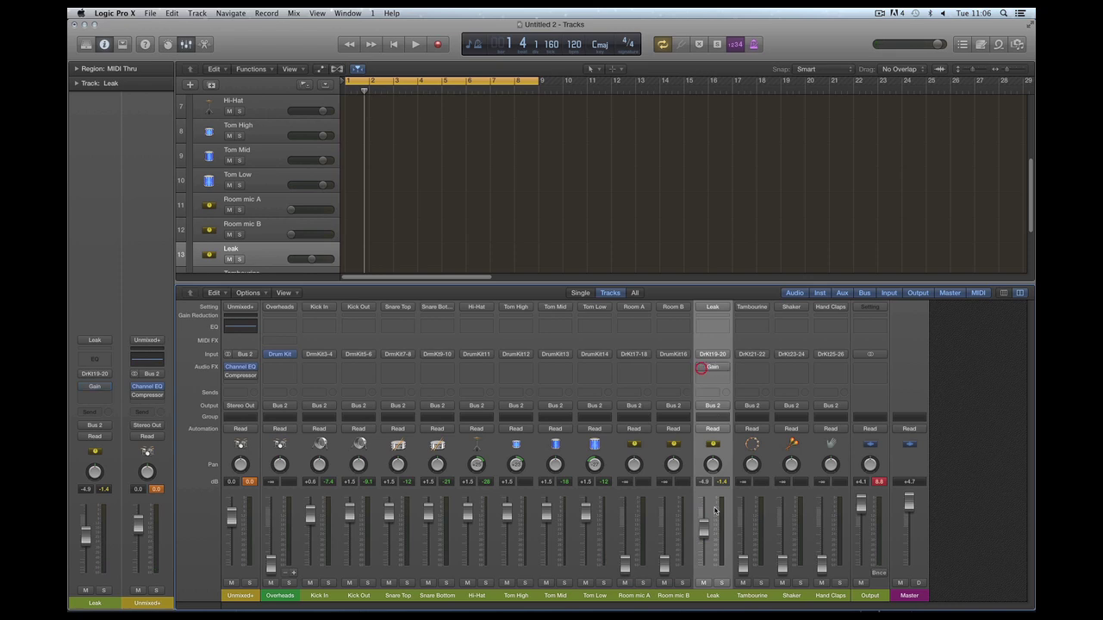
{"action": "left_click_drag", "start_coordinate": [704, 529], "coordinate": [707, 584]}
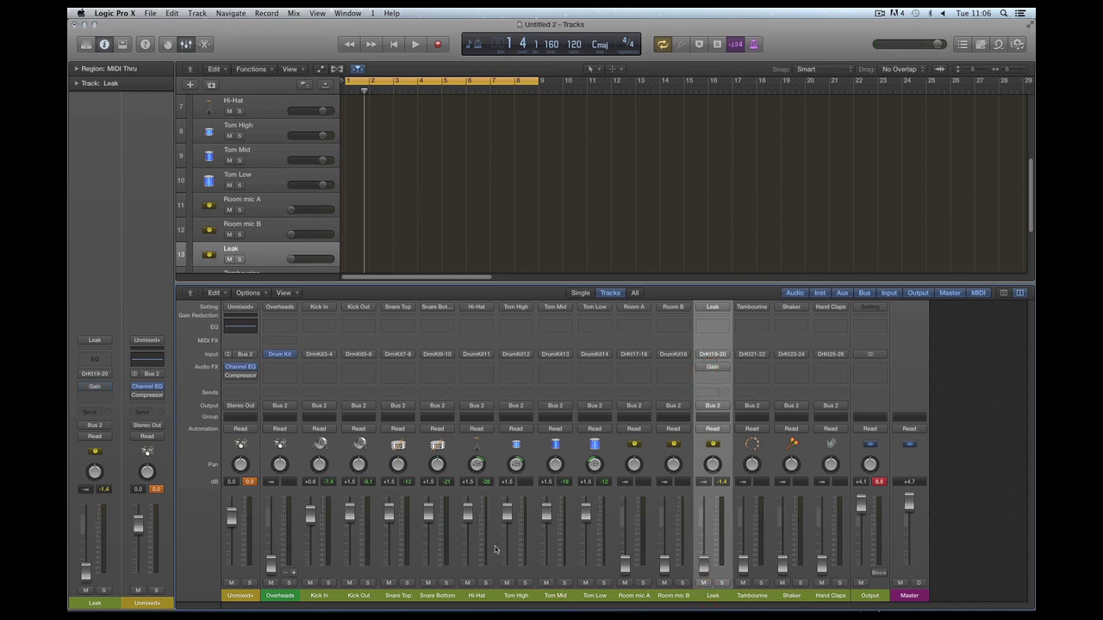
{"action": "left_click", "coordinate": [331, 596]}
{"action": "left_click", "coordinate": [590, 597], "text": "shift"}
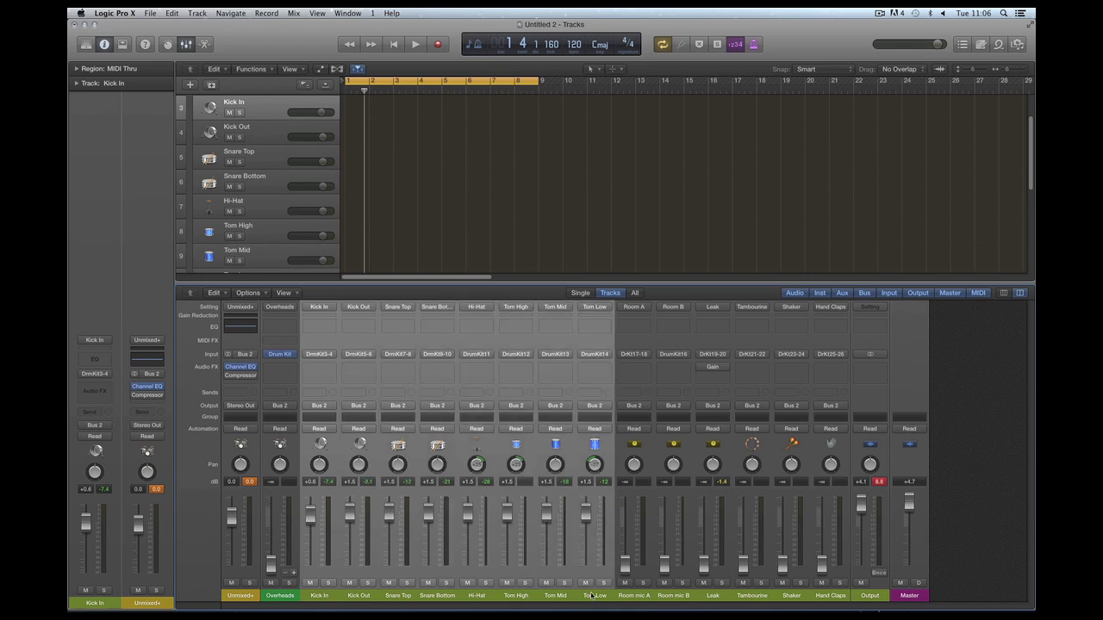
{"action": "left_click_drag", "start_coordinate": [551, 516], "coordinate": [551, 571]}
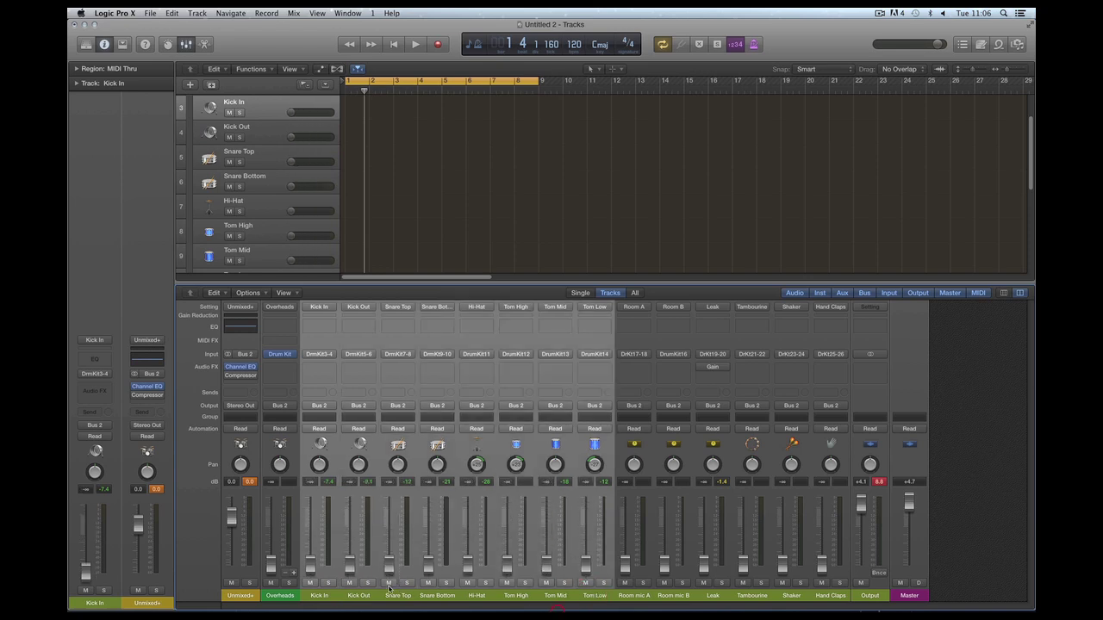
- Raise the Kick In and Kick Out channels together to +0.4 dB and nudge Kick Out to +0.5 dB
{"action": "left_click", "coordinate": [319, 595]}
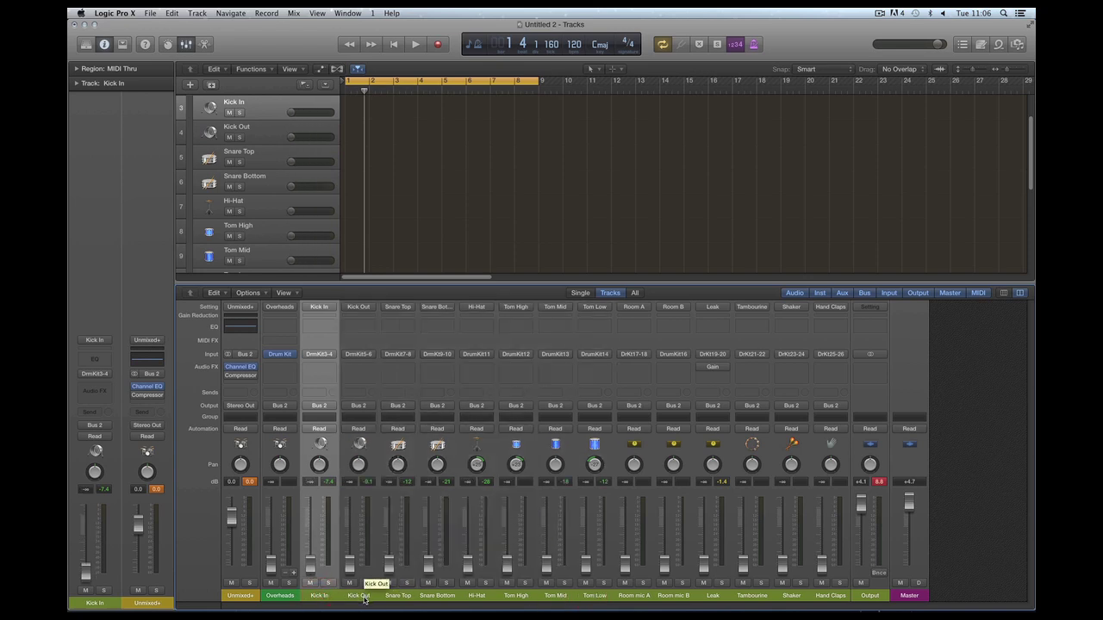
{"action": "left_click", "coordinate": [360, 596], "text": "shift"}
{"action": "left_click_drag", "start_coordinate": [314, 572], "coordinate": [311, 517]}
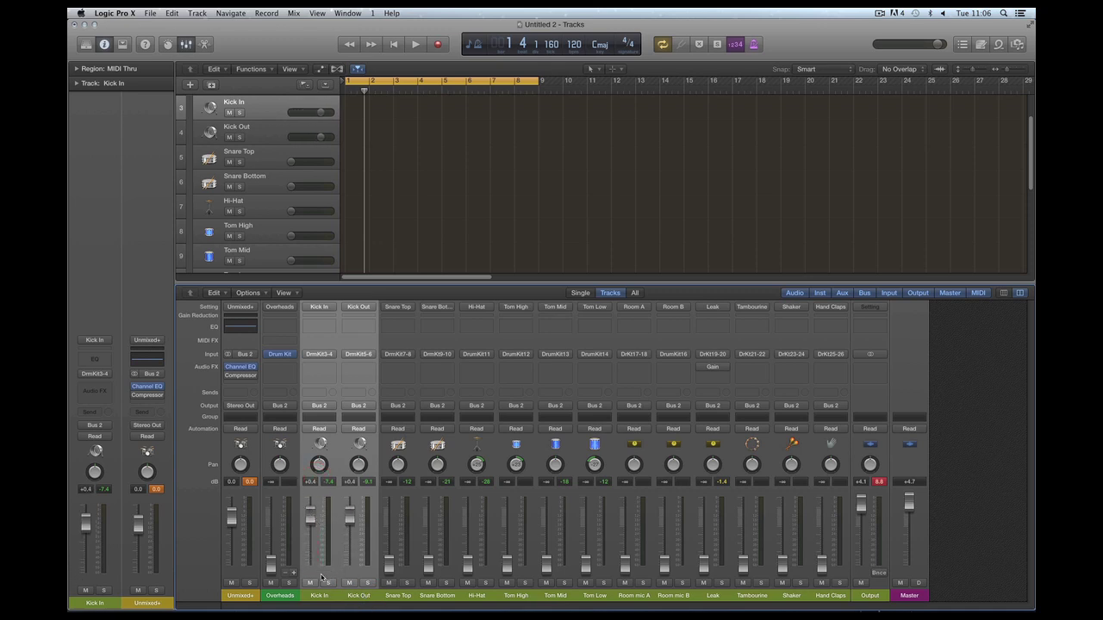
{"action": "left_click", "coordinate": [321, 577]}
{"action": "left_click", "coordinate": [362, 577]}
{"action": "left_click", "coordinate": [323, 577]}
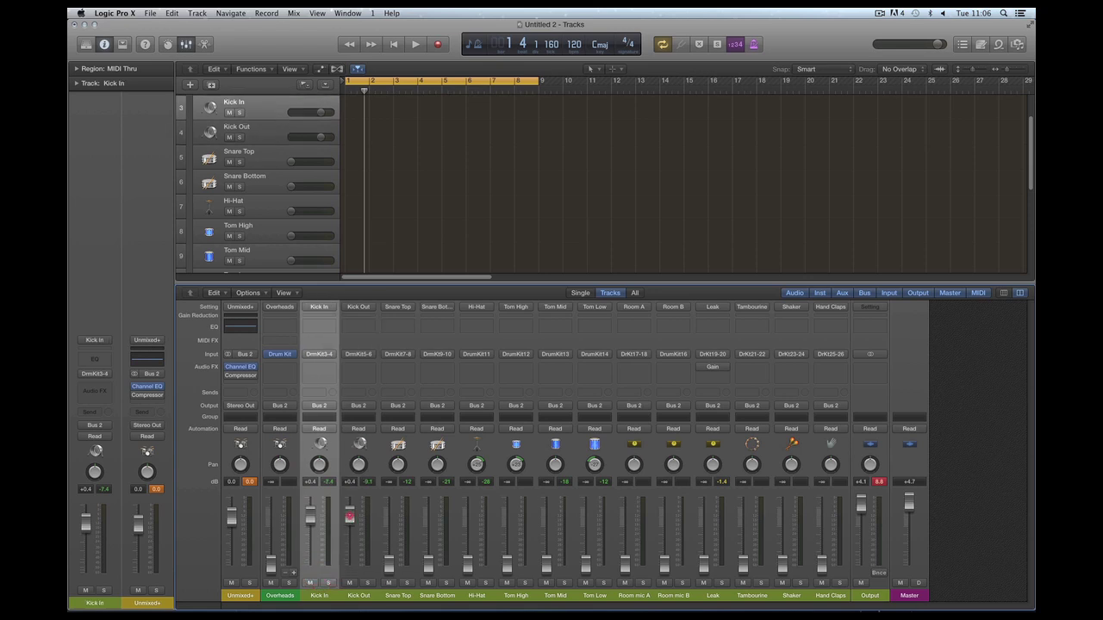
{"action": "left_click", "coordinate": [364, 575]}
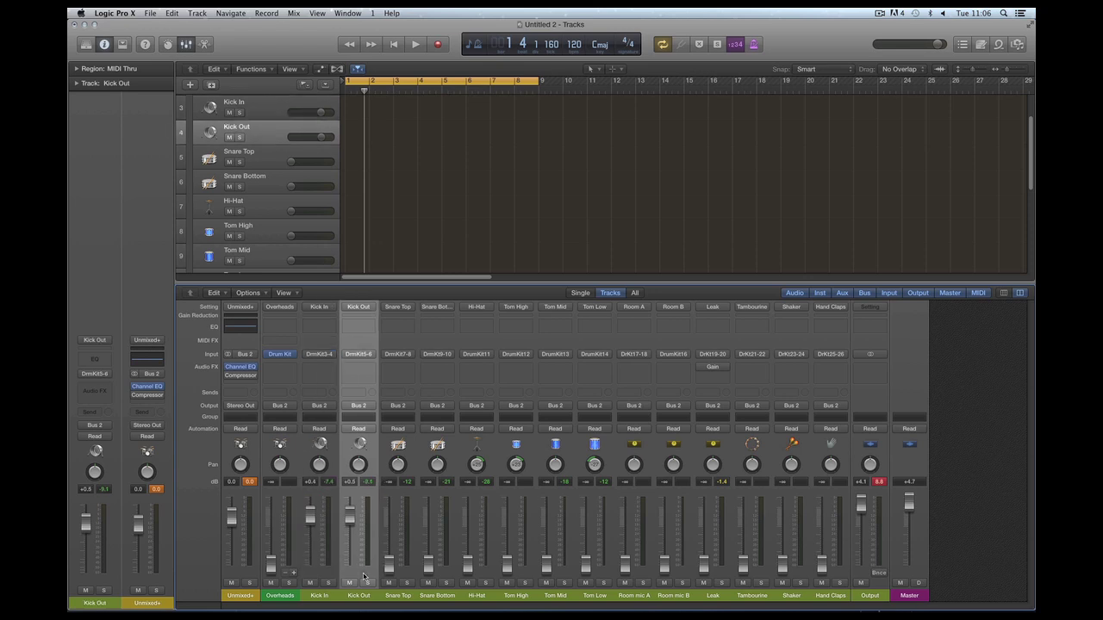
- Drop Kick Out fully, set Kick In to +1.3 dB, and bring Kick Out back up to +0.5 dB
{"action": "left_click", "coordinate": [332, 575]}
{"action": "left_click_drag", "start_coordinate": [350, 512], "coordinate": [350, 572]}
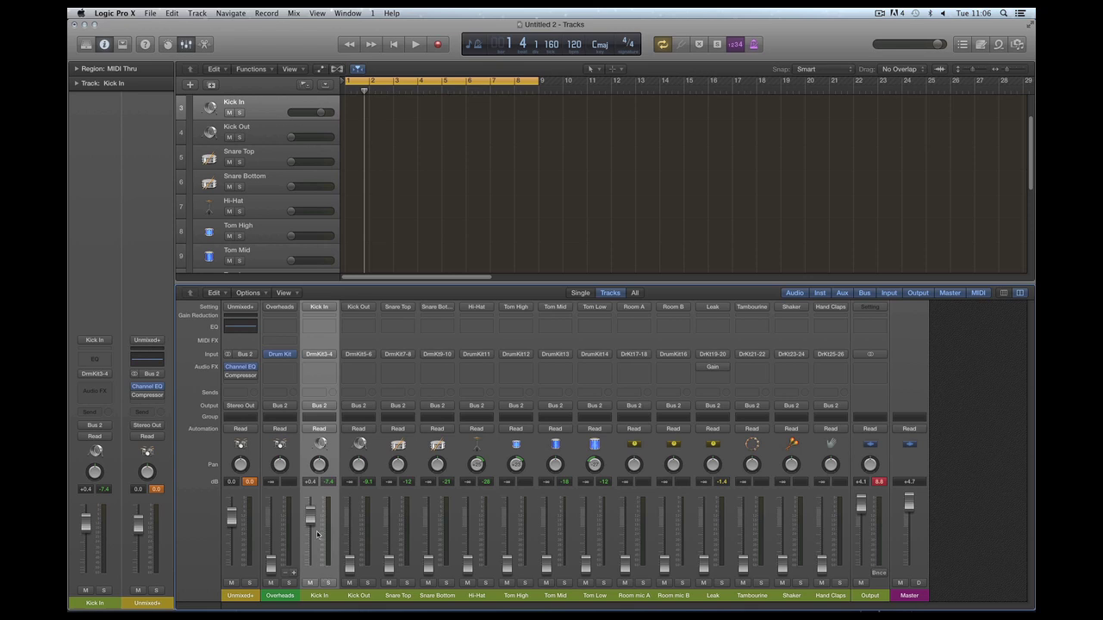
{"action": "left_click_drag", "start_coordinate": [311, 519], "coordinate": [311, 517]}
{"action": "left_click", "coordinate": [349, 560]}
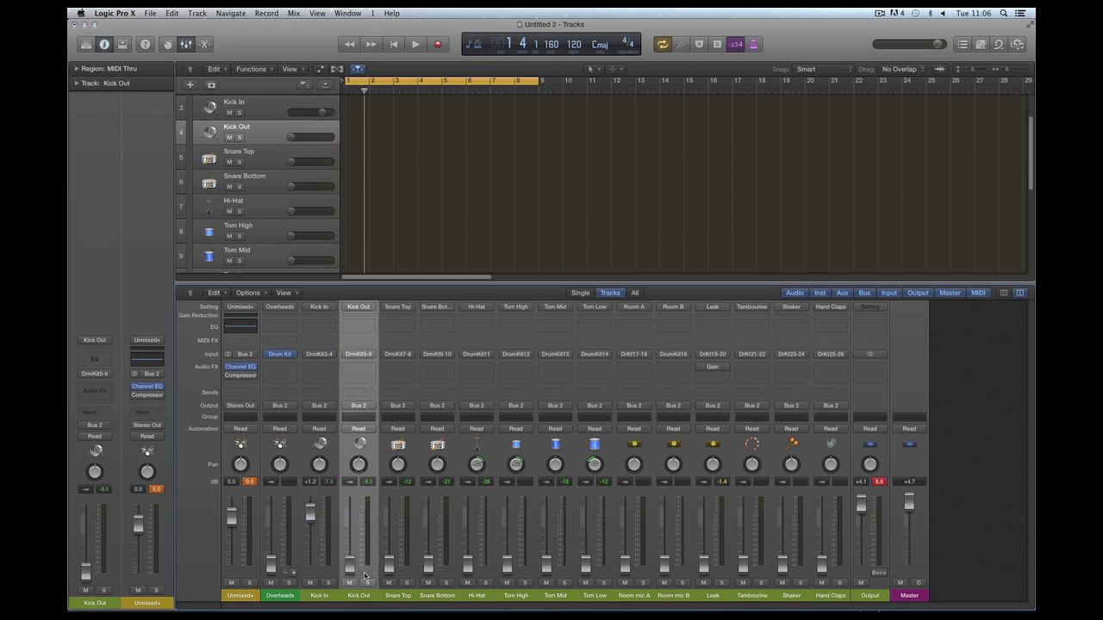
{"action": "left_click_drag", "start_coordinate": [349, 565], "coordinate": [352, 514]}
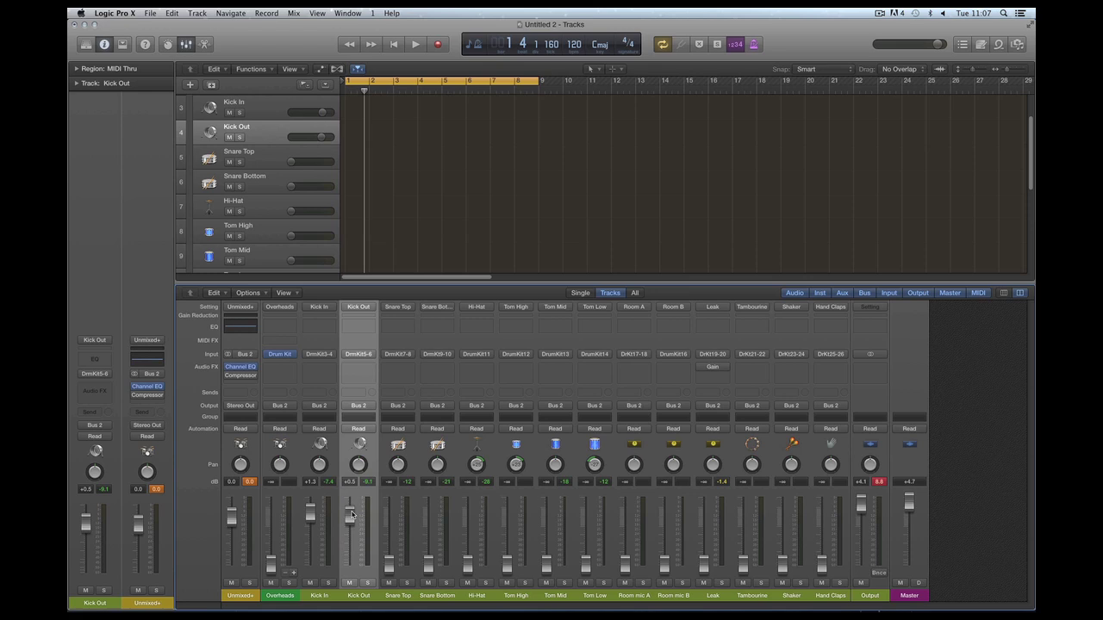
- Fine-tune the Kick Out level and set Kick In to +0.8 dB, alternating between the two kick channels
{"action": "left_click_drag", "start_coordinate": [352, 514], "coordinate": [352, 508]}
{"action": "left_click_drag", "start_coordinate": [352, 508], "coordinate": [351, 517]}
{"action": "left_click_drag", "start_coordinate": [352, 516], "coordinate": [351, 518]}
{"action": "left_click_drag", "start_coordinate": [351, 521], "coordinate": [315, 519]}
{"action": "key", "text": "Up"}
{"action": "key", "text": "Down"}
{"action": "key", "text": "Up"}
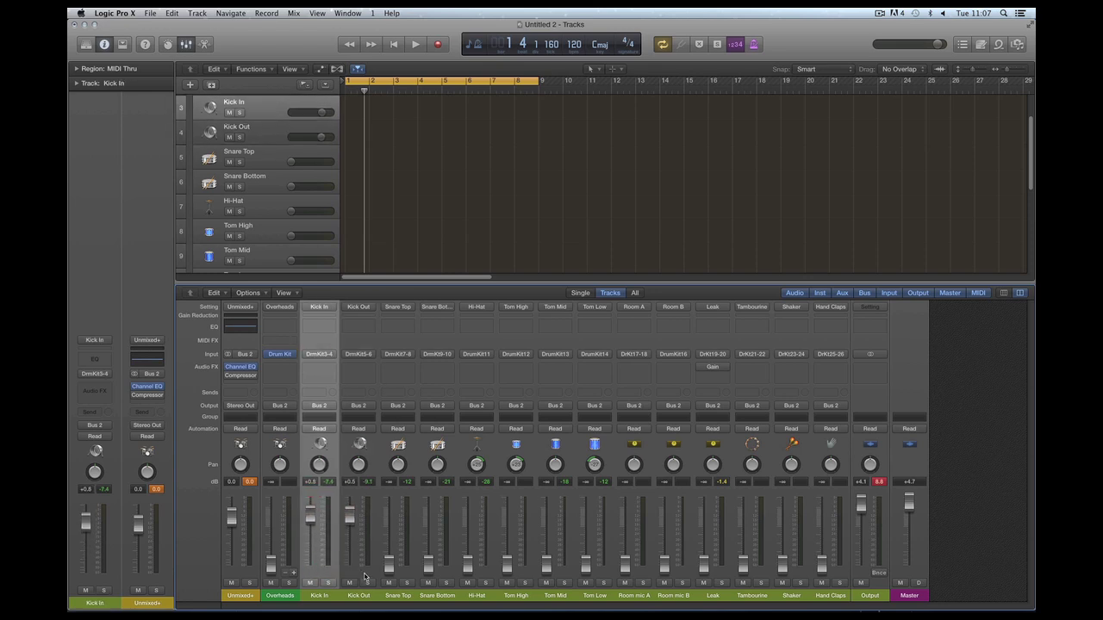
{"action": "key", "text": "Down"}
{"action": "key", "text": "Up"}
- Play Kick In alone with Kick Out fully down, and swap the levels to audition Kick Out alone
{"action": "left_click_drag", "start_coordinate": [349, 517], "coordinate": [353, 574]}
{"action": "key", "text": "space"}
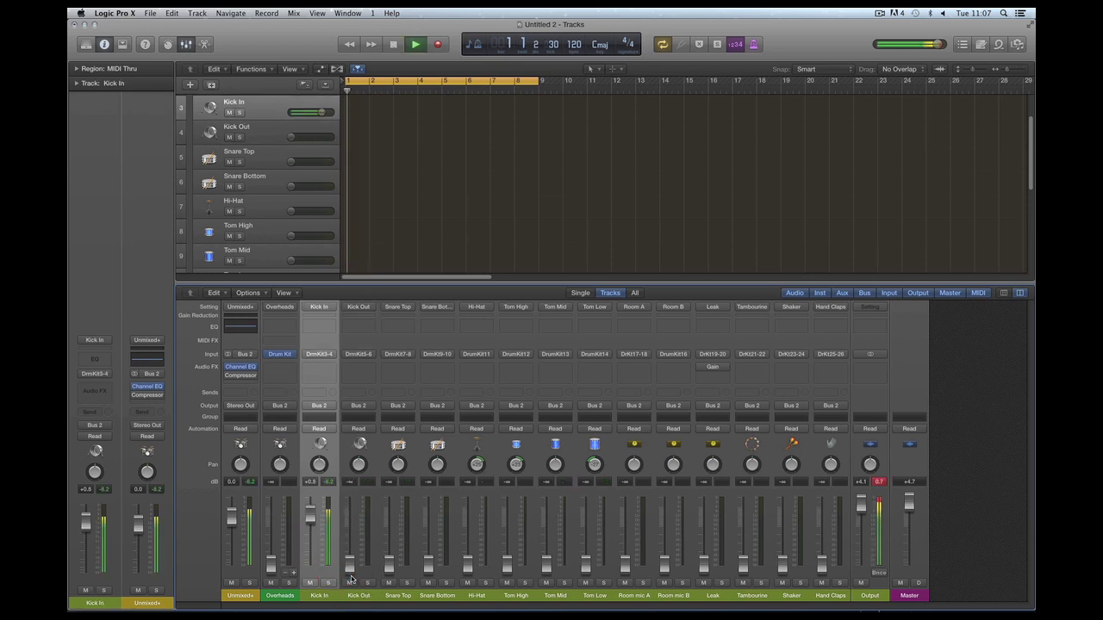
{"action": "left_click_drag", "start_coordinate": [311, 515], "coordinate": [358, 524]}
{"action": "key", "text": "space"}
{"action": "key", "text": "space"}
- Bring Kick In back up to +1.3 dB and blend Kick Out underneath at about -11 dB during playback
{"action": "key", "text": "Up"}
{"action": "key", "text": "Down"}
{"action": "key", "text": "Up"}
{"action": "left_click_drag", "start_coordinate": [310, 564], "coordinate": [310, 513]}
{"action": "key", "text": "space"}
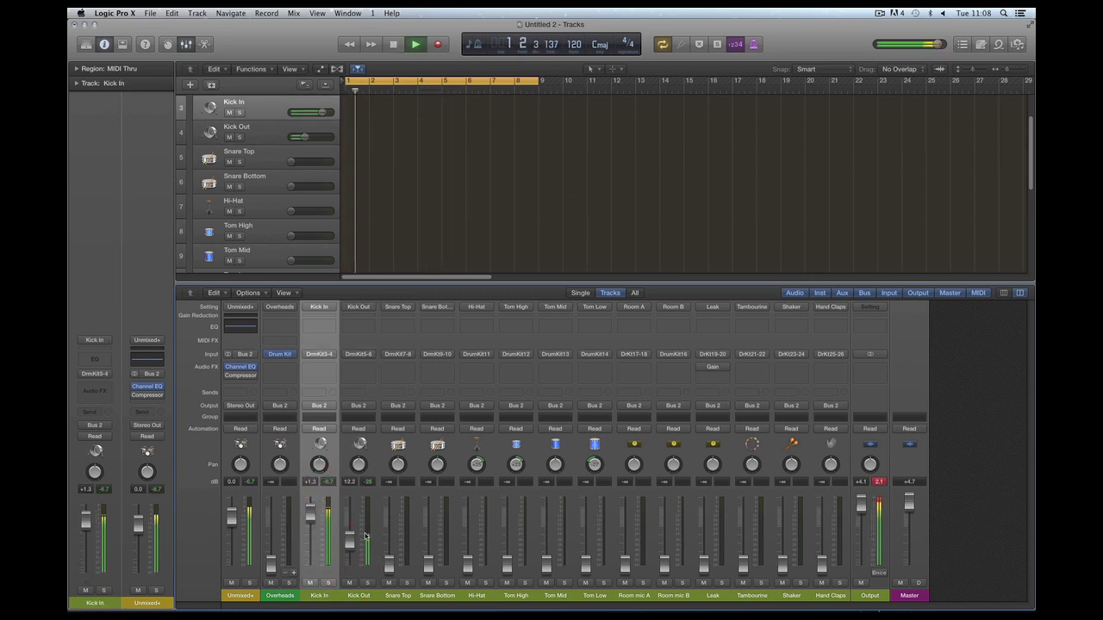
{"action": "left_click_drag", "start_coordinate": [350, 541], "coordinate": [352, 550]}
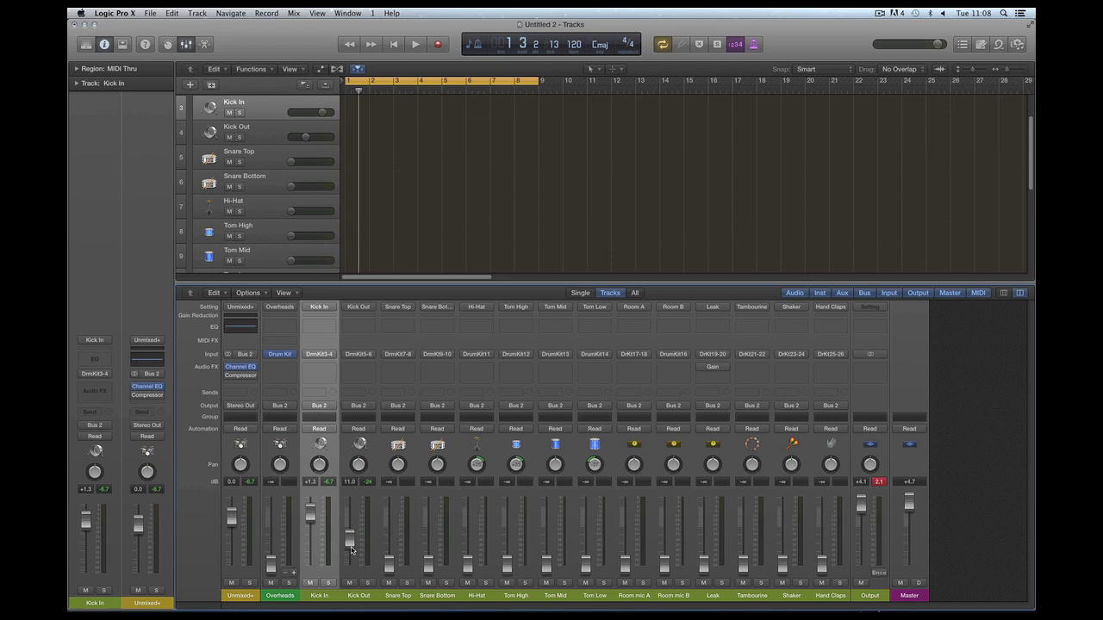
- Raise Kick In to +1.9 dB and Kick Out to -5.0 dB, alternating between the two channels
{"action": "left_click_drag", "start_coordinate": [351, 550], "coordinate": [350, 552]}
{"action": "scroll", "coordinate": [325, 534], "scroll_direction": "up", "scroll_amount": 2}
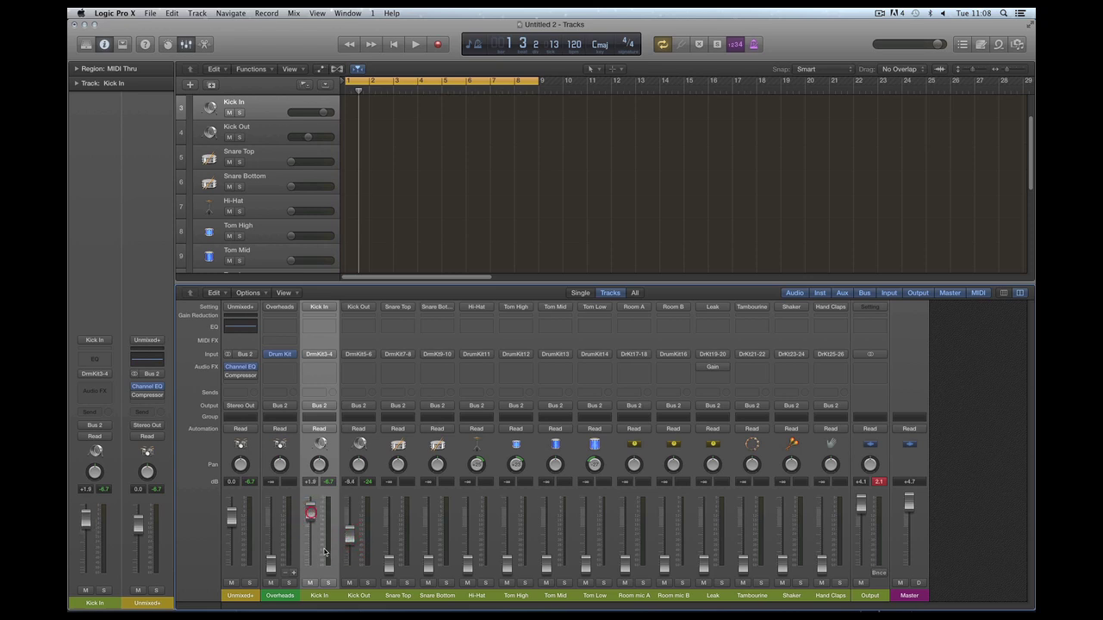
{"action": "left_click", "coordinate": [350, 564]}
{"action": "left_click", "coordinate": [328, 570]}
{"action": "scroll", "coordinate": [350, 535], "scroll_direction": "down", "scroll_amount": 1}
{"action": "left_click", "coordinate": [362, 571]}
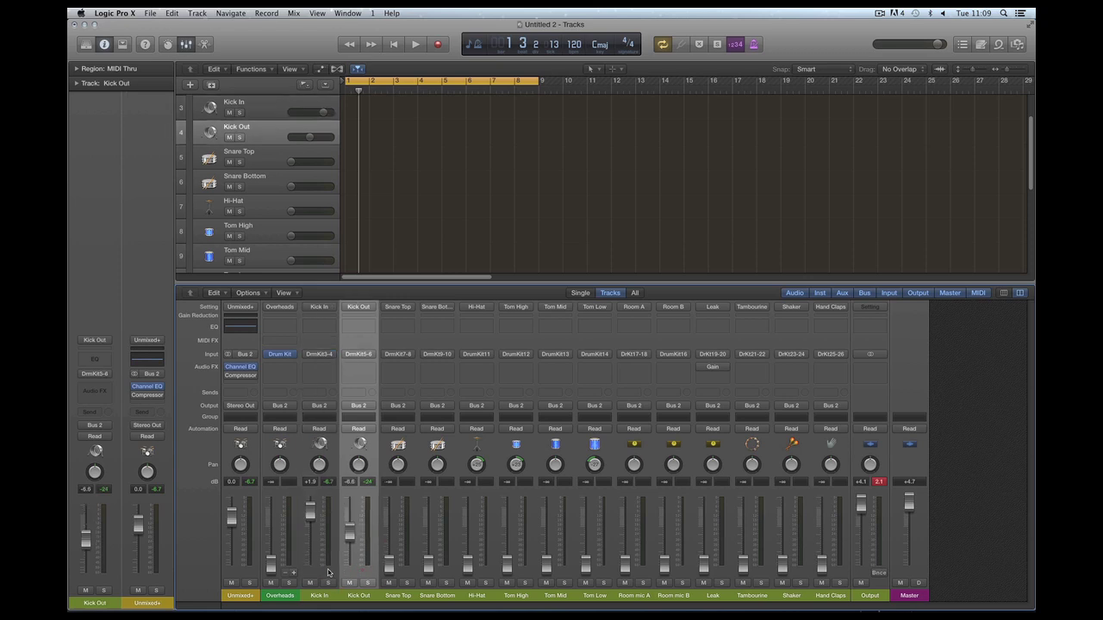
{"action": "left_click", "coordinate": [327, 570]}
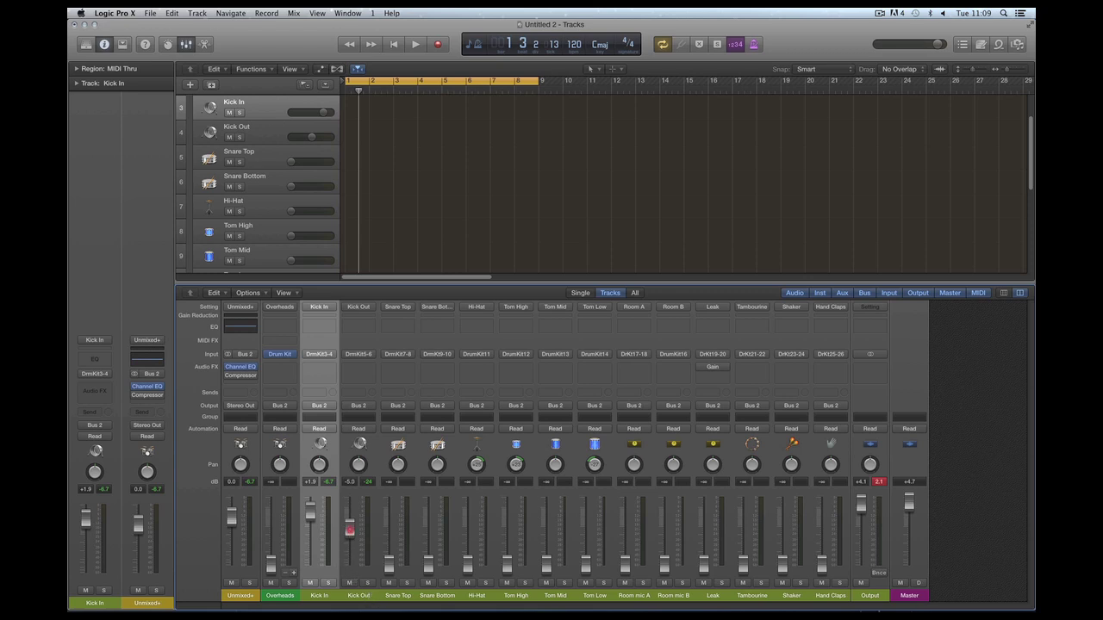
{"action": "left_click", "coordinate": [358, 595]}
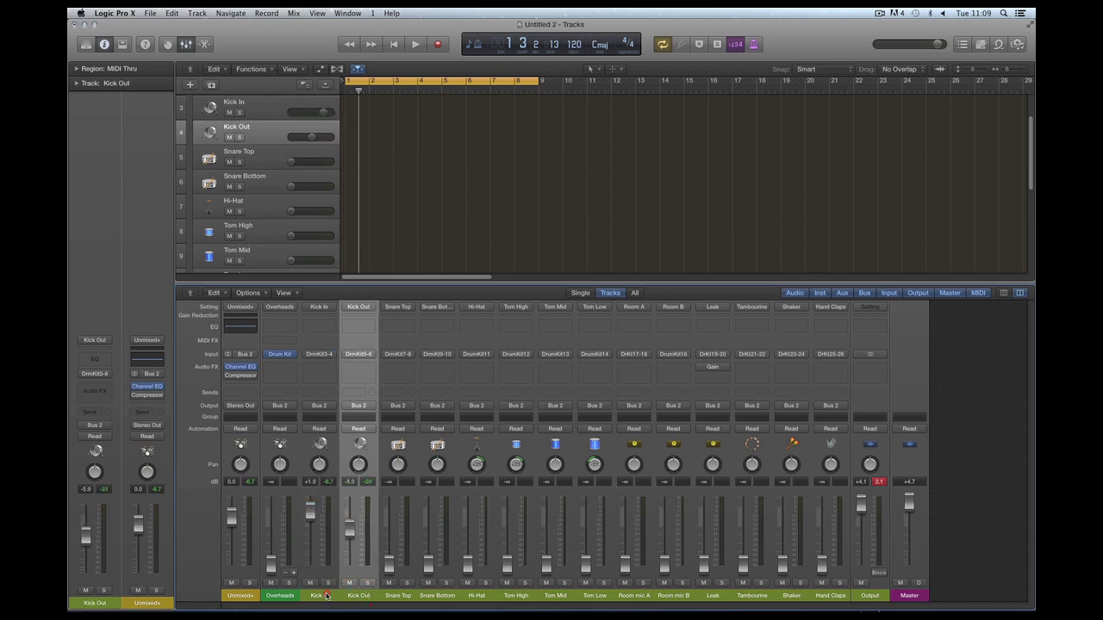
{"action": "left_click", "coordinate": [326, 595]}
{"action": "left_click", "coordinate": [359, 595]}
{"action": "left_click", "coordinate": [324, 572]}
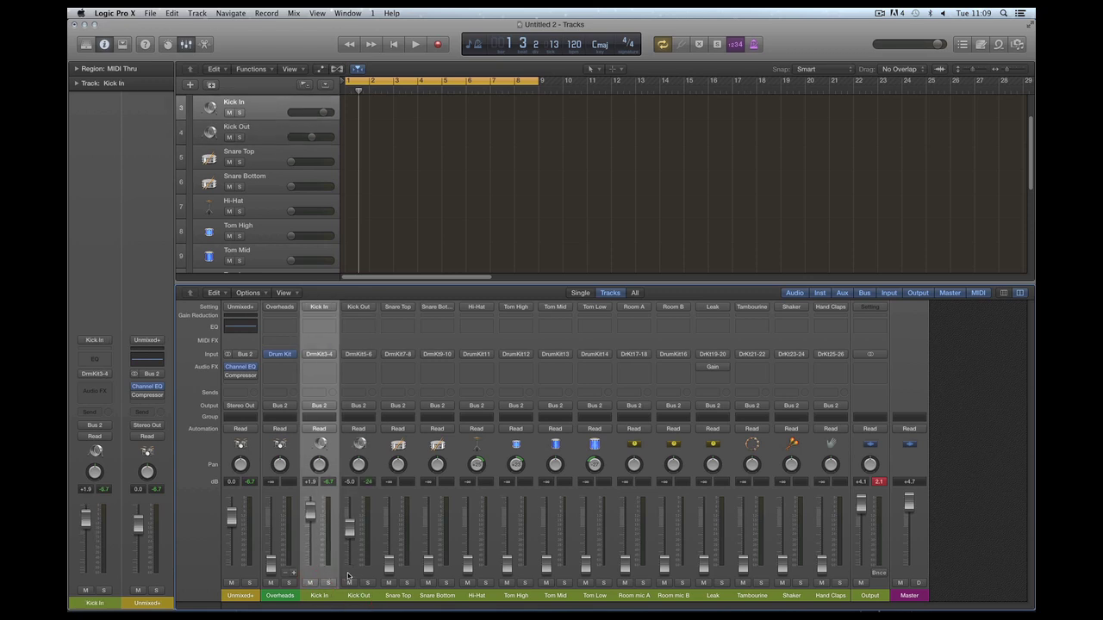
{"action": "left_click", "coordinate": [360, 575]}
{"action": "left_click", "coordinate": [326, 575]}
{"action": "left_click", "coordinate": [359, 575]}
{"action": "left_click", "coordinate": [329, 575]}
{"action": "left_click", "coordinate": [360, 575]}
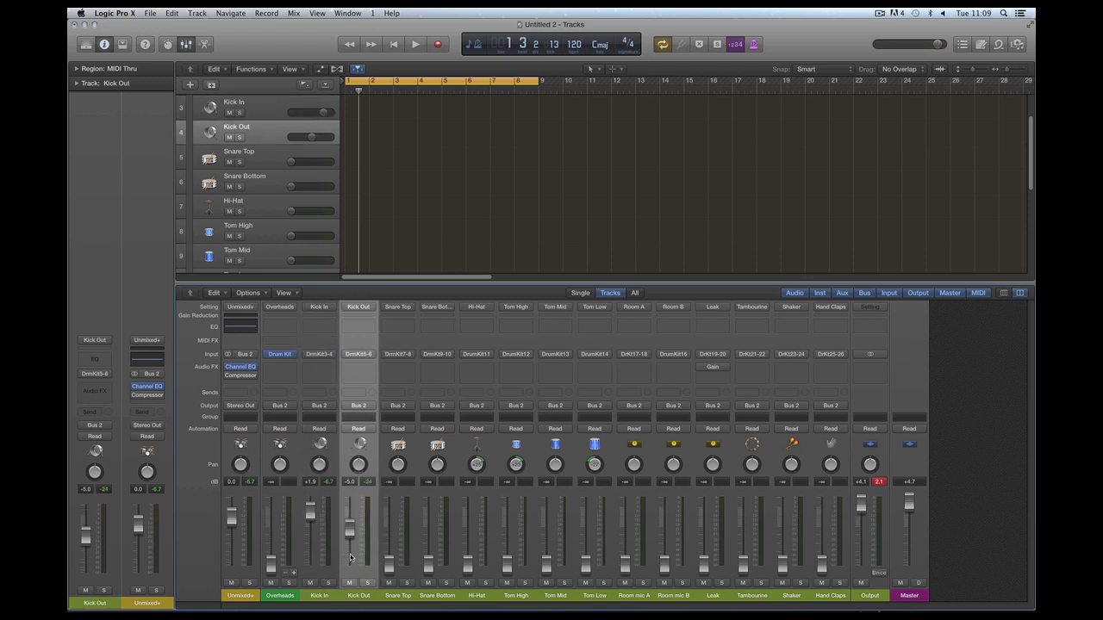
- Lower the Kick Out fader to -5.8 dB while playing, and mute both the Kick In and Kick Out channels
{"action": "key", "text": "space"}
{"action": "key", "text": "space"}
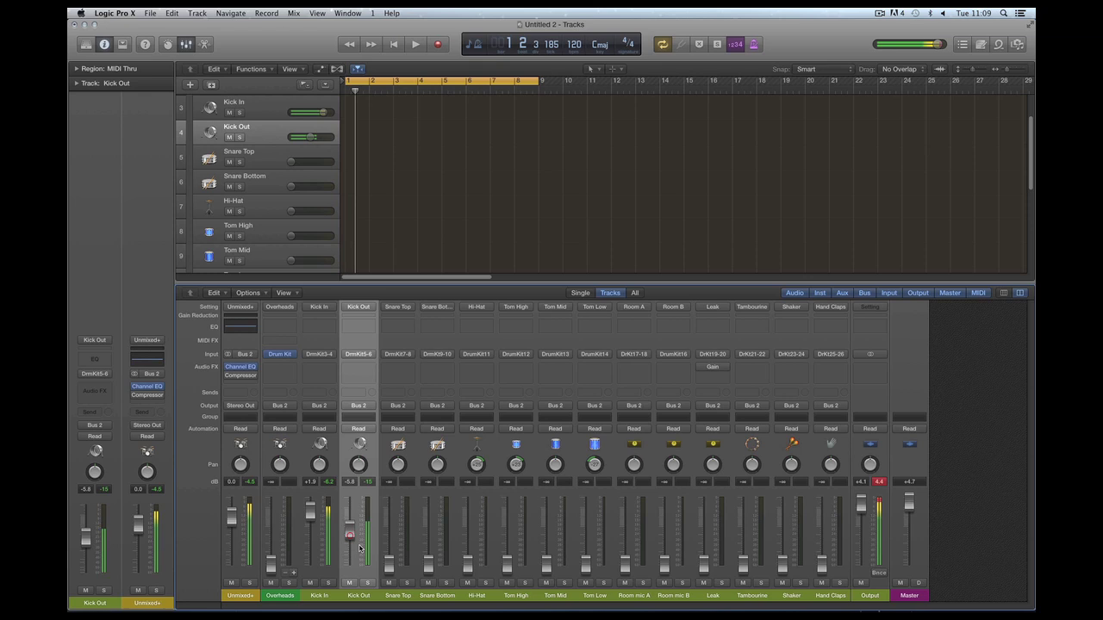
{"action": "left_click", "coordinate": [310, 583]}
{"action": "left_click", "coordinate": [348, 582]}
- Select the Snare Top and Snare Bottom channels and audition the snare with the Snare Top fader raised to about +5.8 dB
{"action": "left_click", "coordinate": [396, 595]}
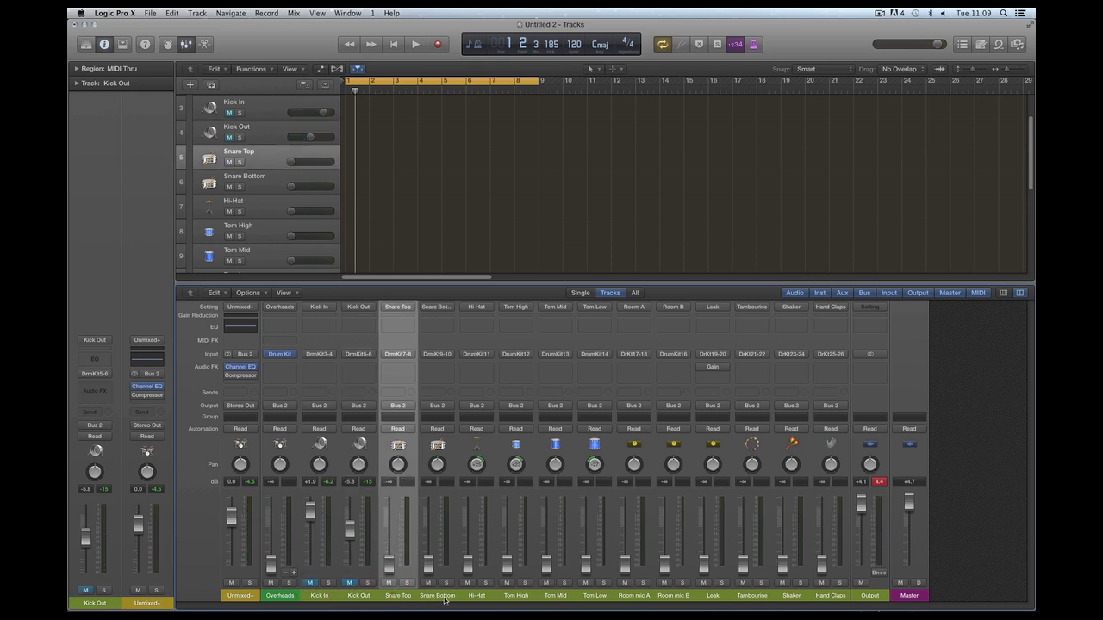
{"action": "left_click", "coordinate": [445, 595], "text": "shift"}
{"action": "left_click_drag", "start_coordinate": [392, 567], "coordinate": [390, 497]}
{"action": "left_click", "coordinate": [411, 571]}
{"action": "key", "text": "space"}
{"action": "key", "text": "space"}
{"action": "key", "text": "space"}
{"action": "left_click", "coordinate": [427, 467]}
{"action": "key", "text": "space"}
{"action": "left_click", "coordinate": [408, 577]}
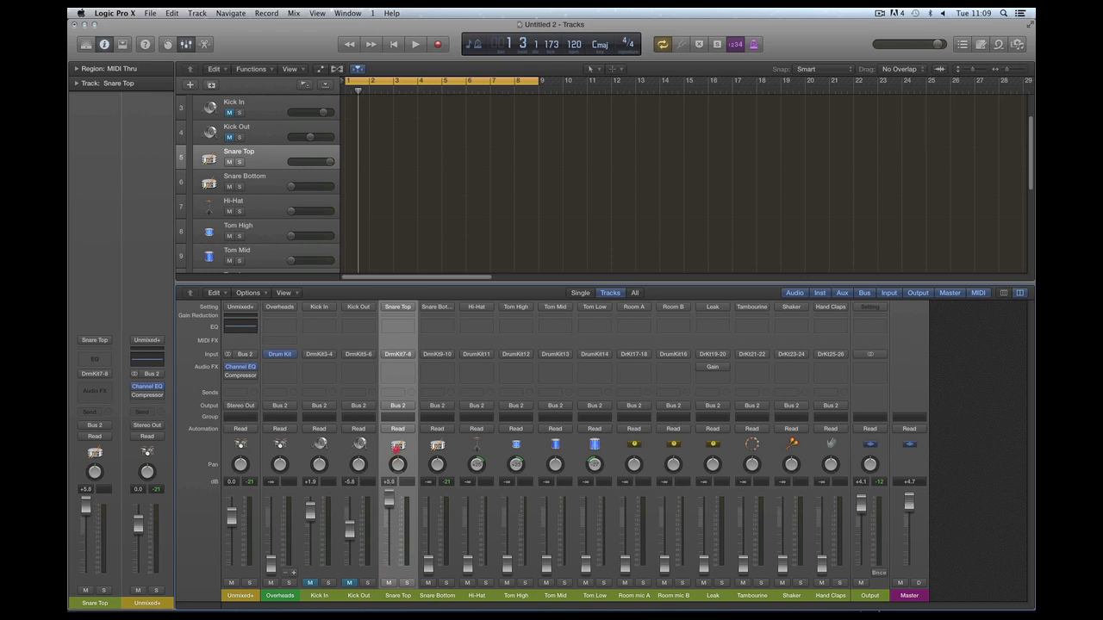
{"action": "left_click", "coordinate": [362, 576]}
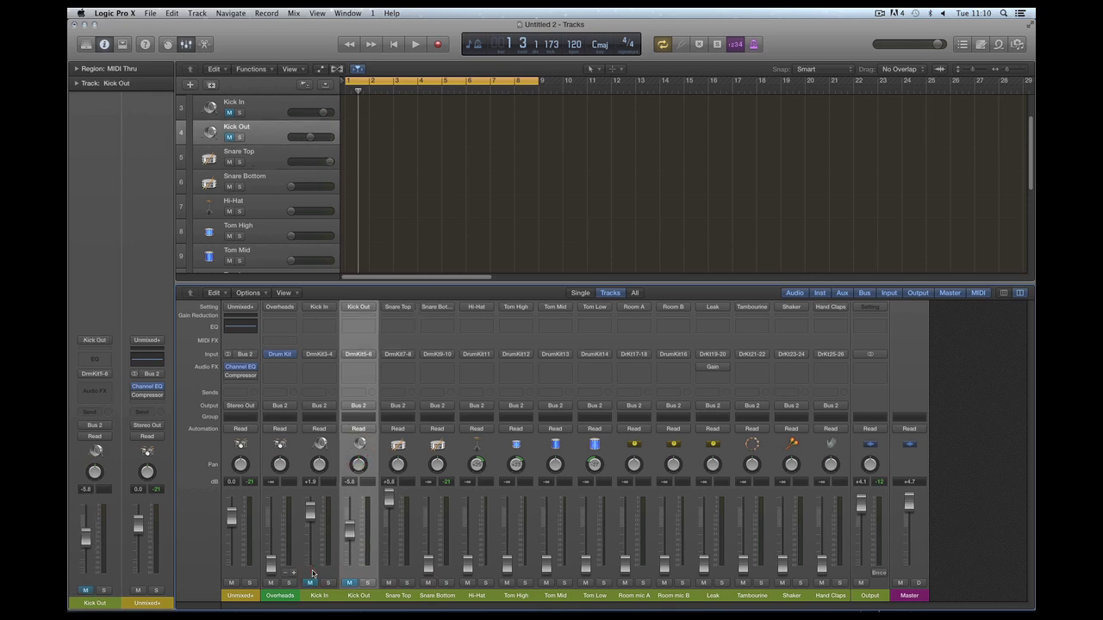
{"action": "left_click", "coordinate": [329, 575]}
{"action": "left_click", "coordinate": [355, 576]}
{"action": "left_click", "coordinate": [329, 574]}
{"action": "left_click", "coordinate": [322, 574]}
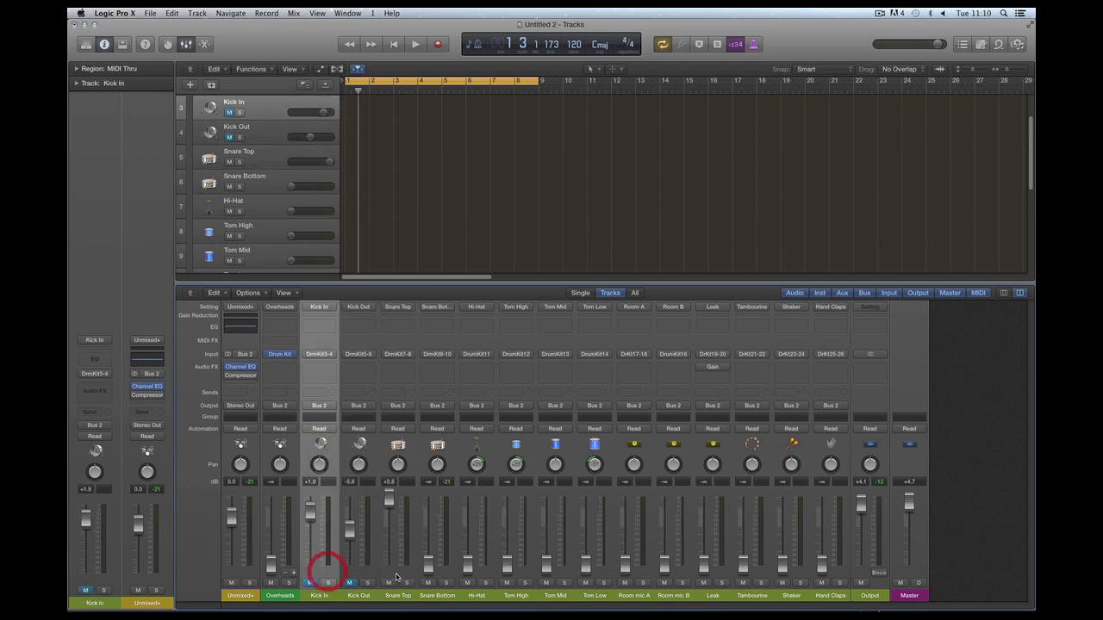
- Set the Snare Top fader to +5.4 dB, and raise the Snare Bottom fader briefly before returning it to minimum
{"action": "left_click", "coordinate": [400, 577]}
{"action": "left_click_drag", "start_coordinate": [389, 499], "coordinate": [389, 503]}
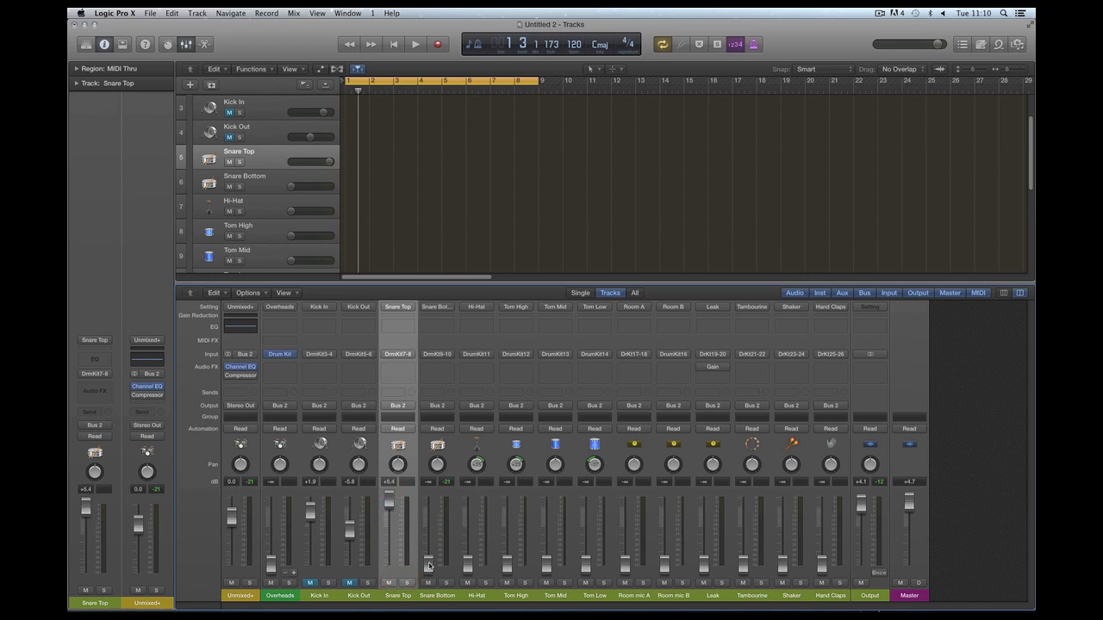
{"action": "left_click_drag", "start_coordinate": [429, 566], "coordinate": [430, 526]}
{"action": "left_click_drag", "start_coordinate": [431, 524], "coordinate": [428, 570]}
{"action": "left_click", "coordinate": [428, 534]}
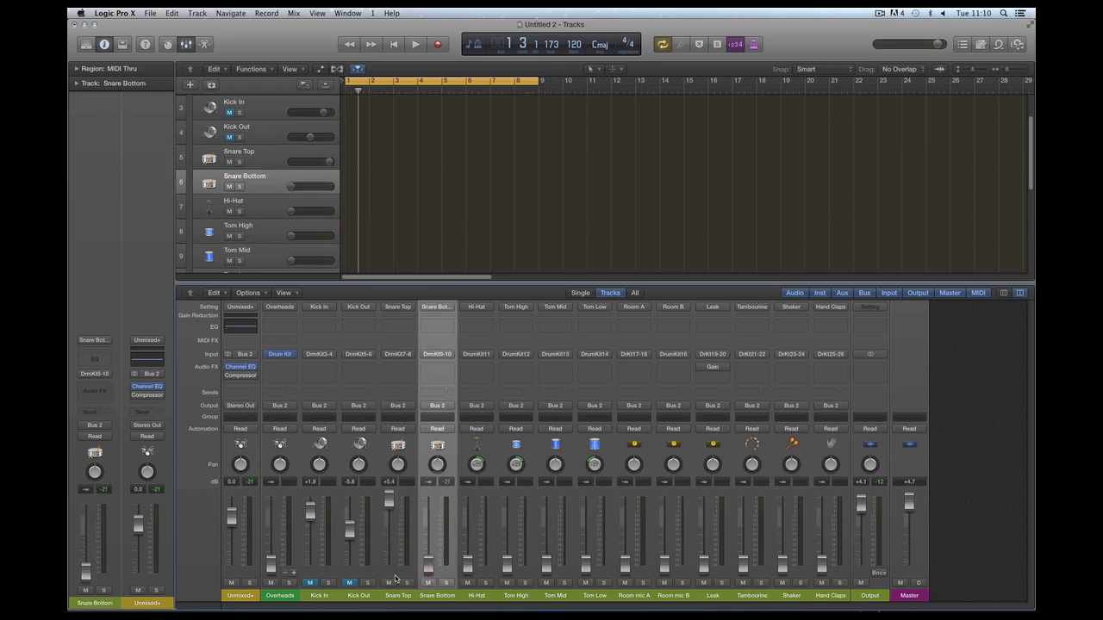
- Audition the Snare Top channel alone during playback, settling its fader at +5.2 dB
{"action": "left_click_drag", "start_coordinate": [389, 498], "coordinate": [392, 507]}
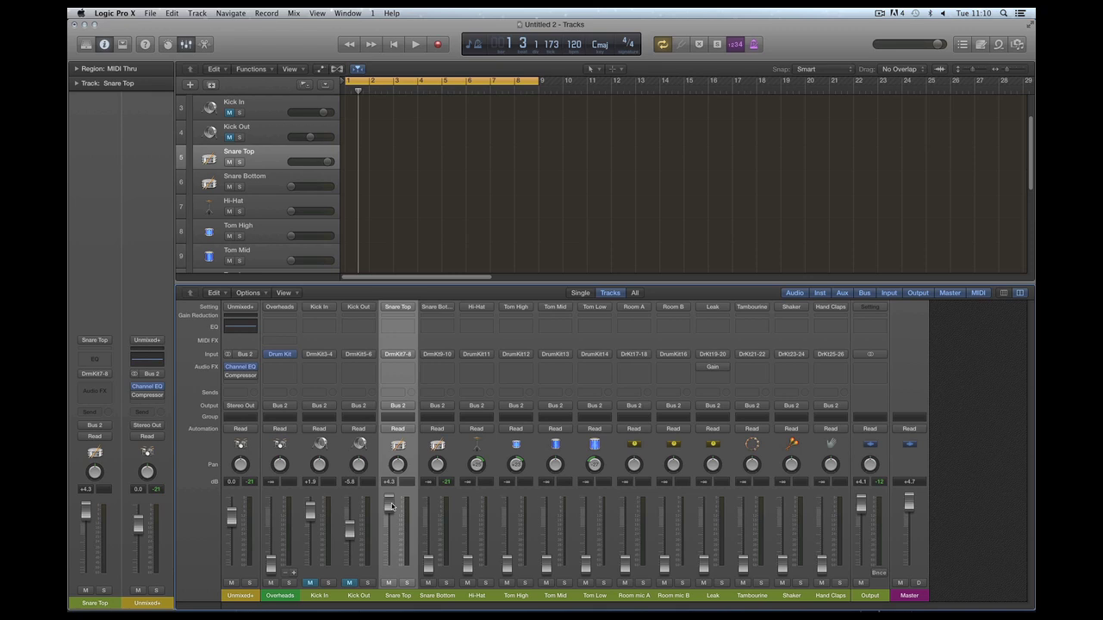
{"action": "mouse_move", "coordinate": [391, 505]}
{"action": "left_mouse_down"}
{"action": "mouse_move", "coordinate": [392, 515]}
{"action": "mouse_move", "coordinate": [389, 504]}
{"action": "left_mouse_up"}
{"action": "key", "text": "space"}
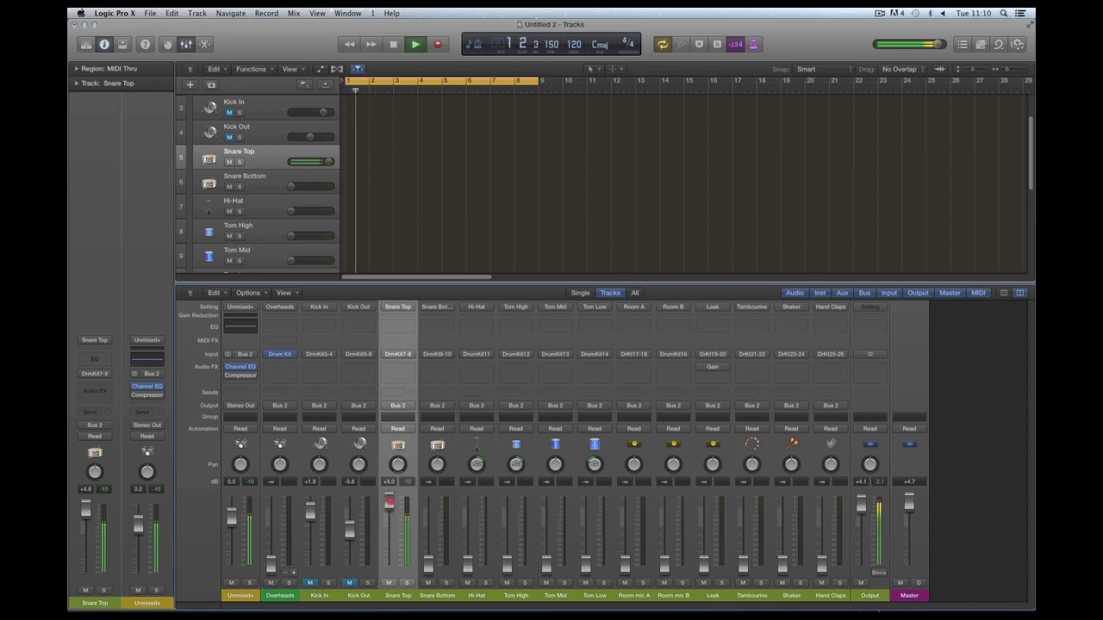
{"action": "key", "text": "space"}
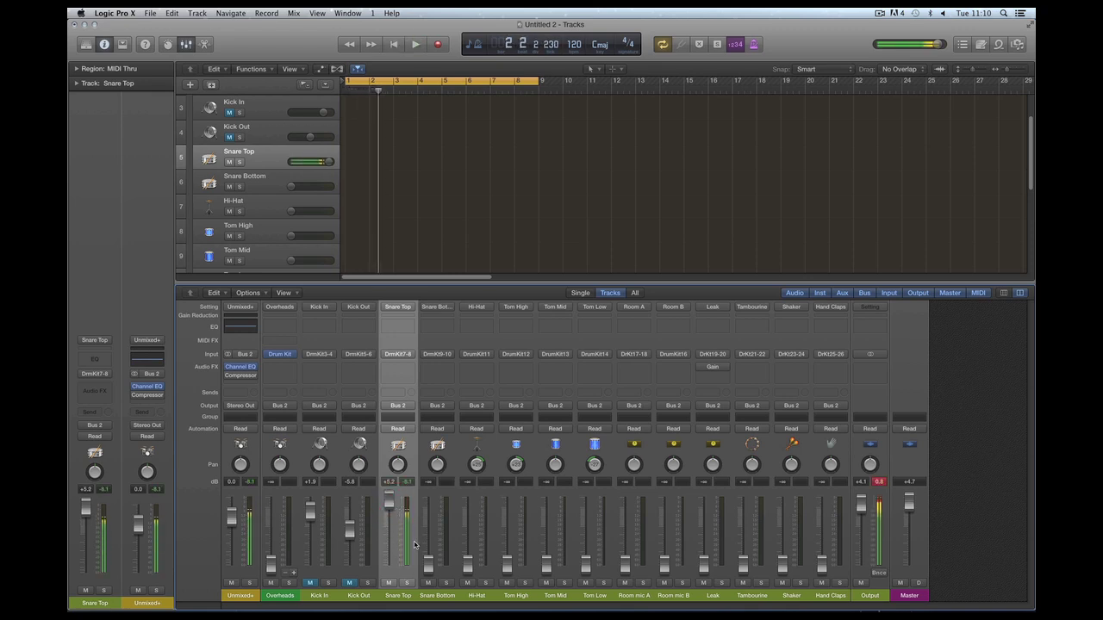
- Pull the Snare Top fader fully down and audition the Snare Bottom alone with its fader at +5.5 dB
{"action": "left_click_drag", "start_coordinate": [390, 504], "coordinate": [428, 483]}
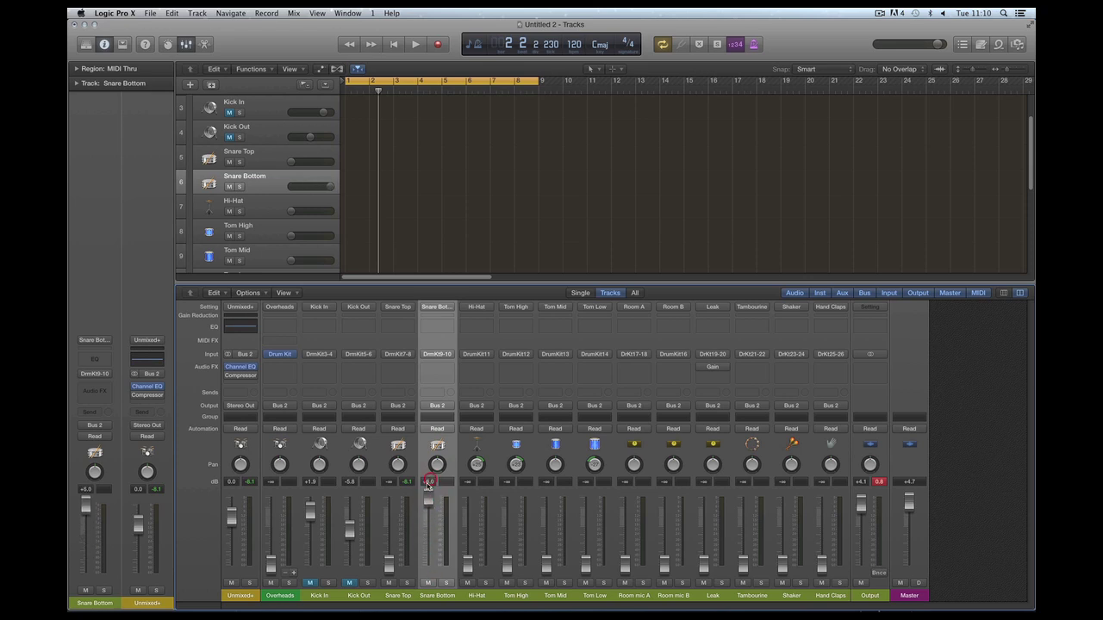
{"action": "key", "text": "space"}
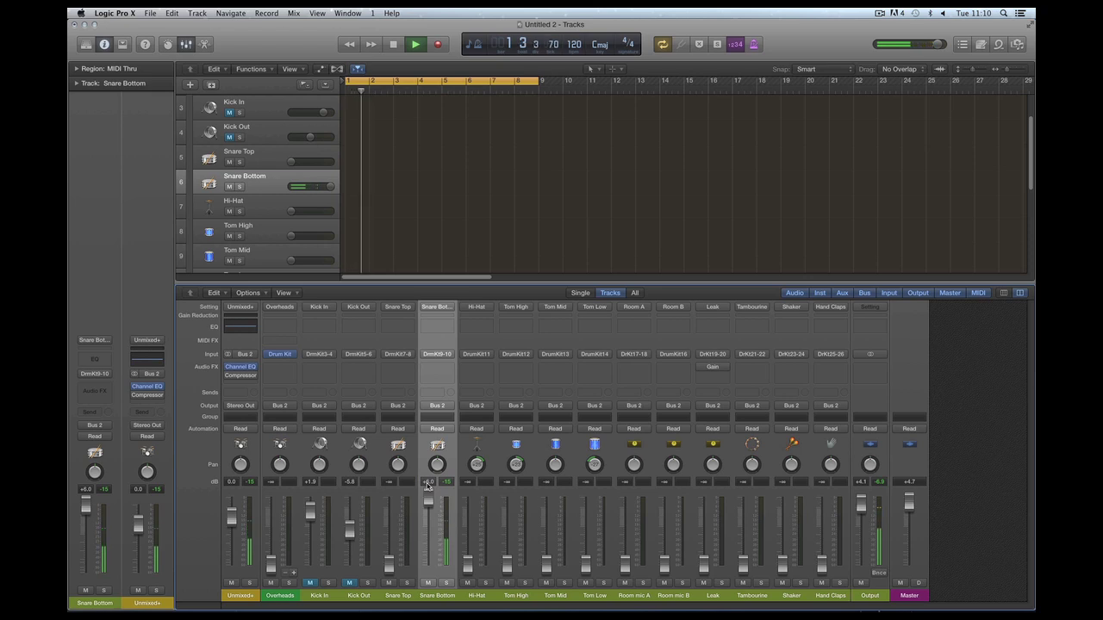
{"action": "mouse_move", "coordinate": [427, 486]}
{"action": "left_mouse_down"}
{"action": "mouse_move", "coordinate": [429, 507]}
{"action": "mouse_move", "coordinate": [428, 489]}
{"action": "left_mouse_up"}
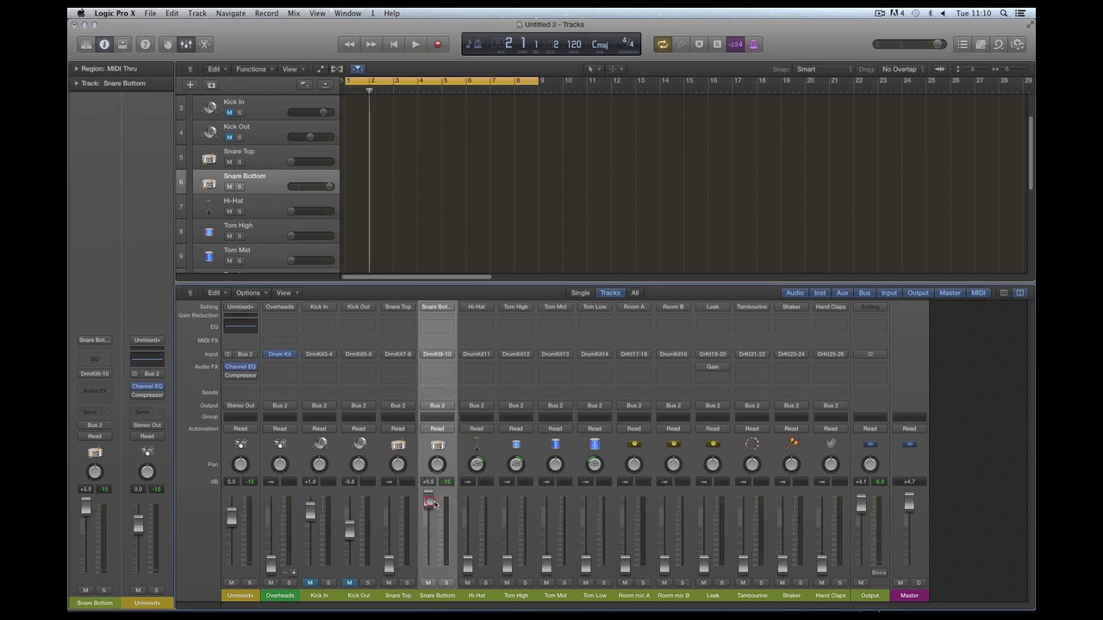
{"action": "key", "text": "space"}
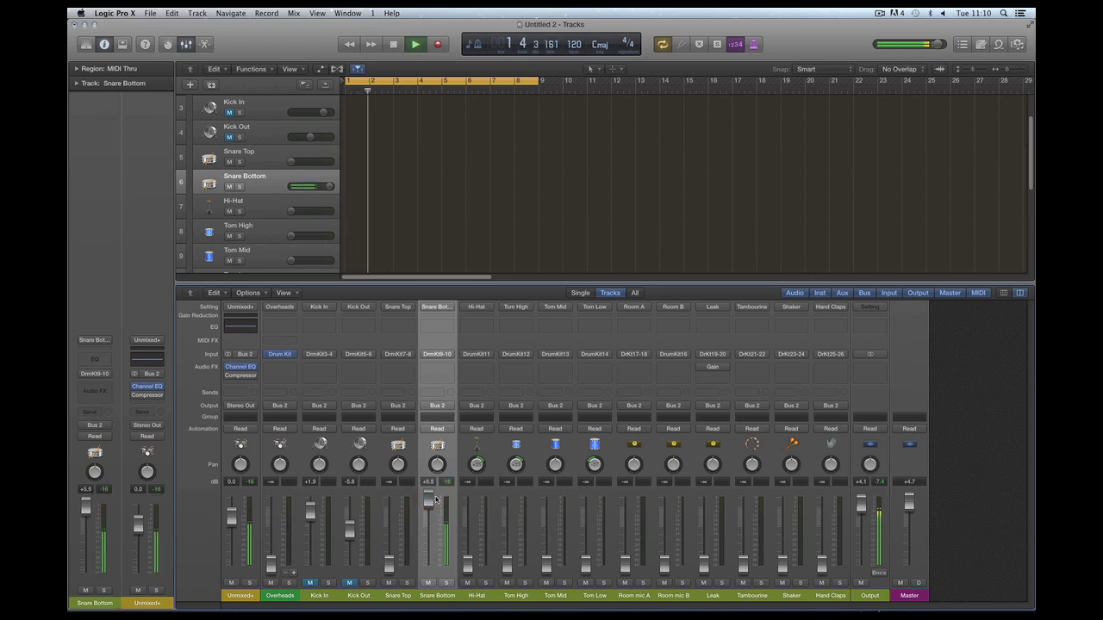
{"action": "key", "text": "space"}
- Add a Channel EQ to Snare Bottom with +11.0 dB at 100 Hz, Q 0.25, and a -18.0 dB high shelf at 7500 Hz
{"action": "left_click", "coordinate": [439, 330]}
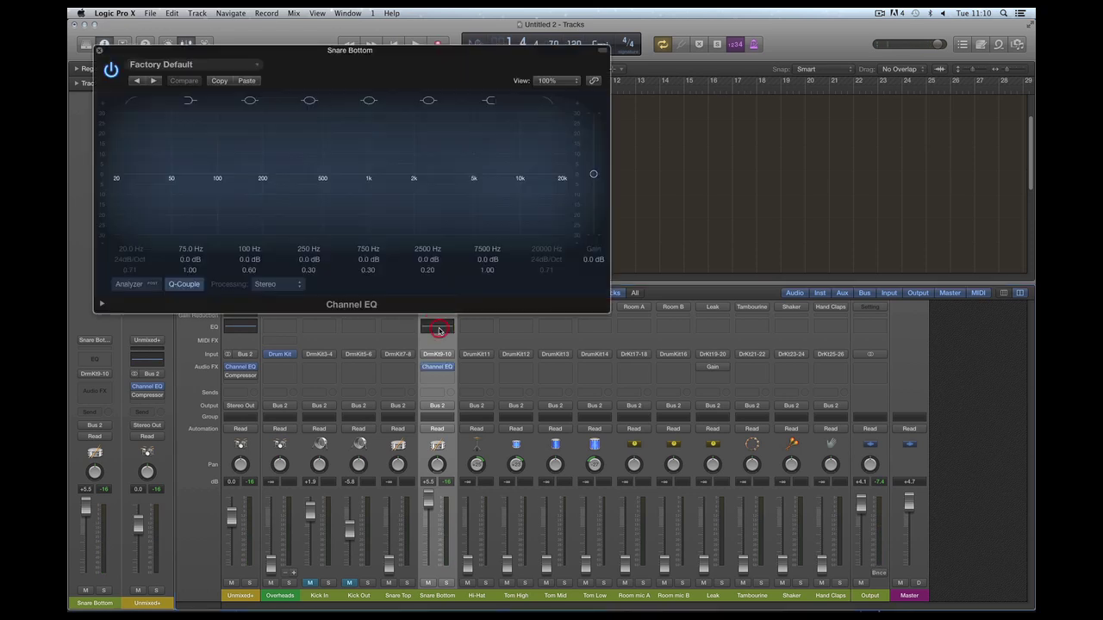
{"action": "left_click_drag", "start_coordinate": [250, 259], "coordinate": [250, 212]}
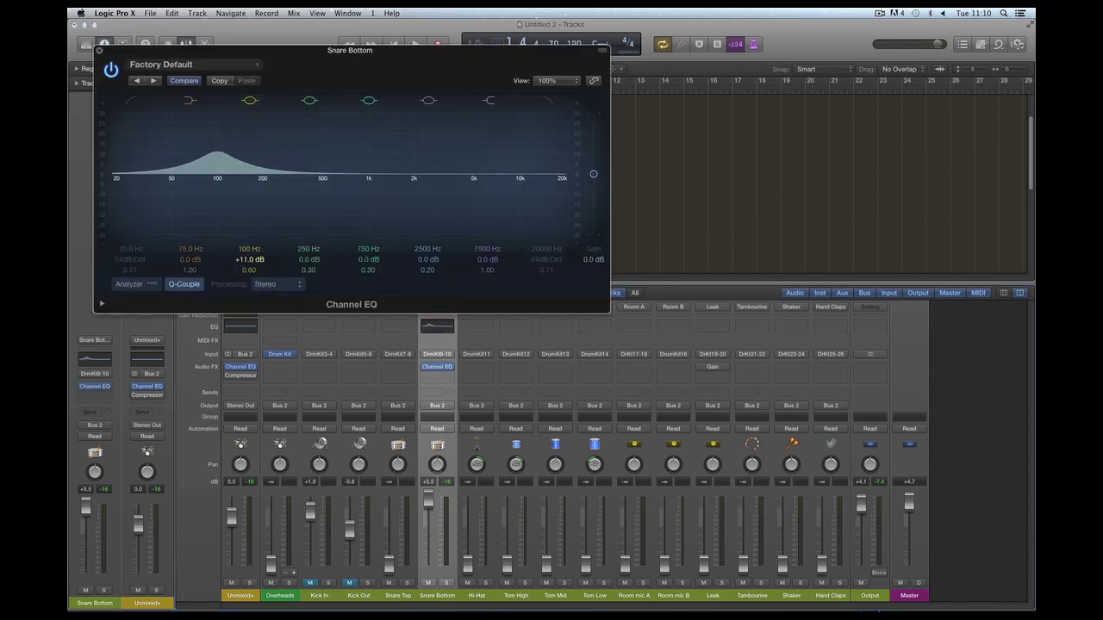
{"action": "left_click_drag", "start_coordinate": [248, 274], "coordinate": [248, 291]}
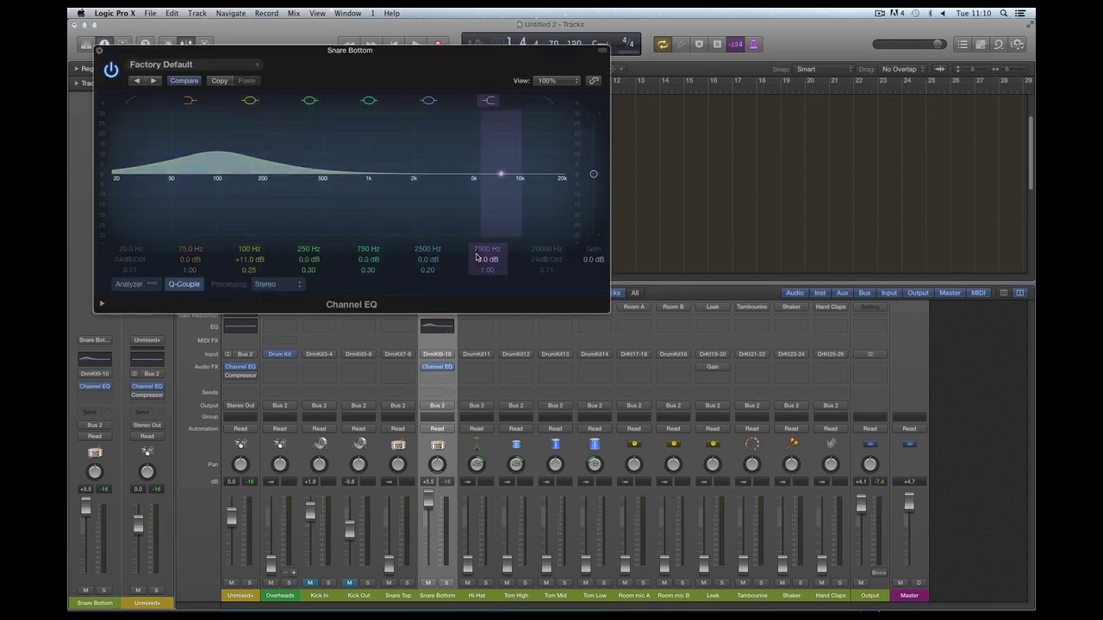
{"action": "left_click_drag", "start_coordinate": [501, 173], "coordinate": [500, 210]}
{"action": "key", "text": "space"}
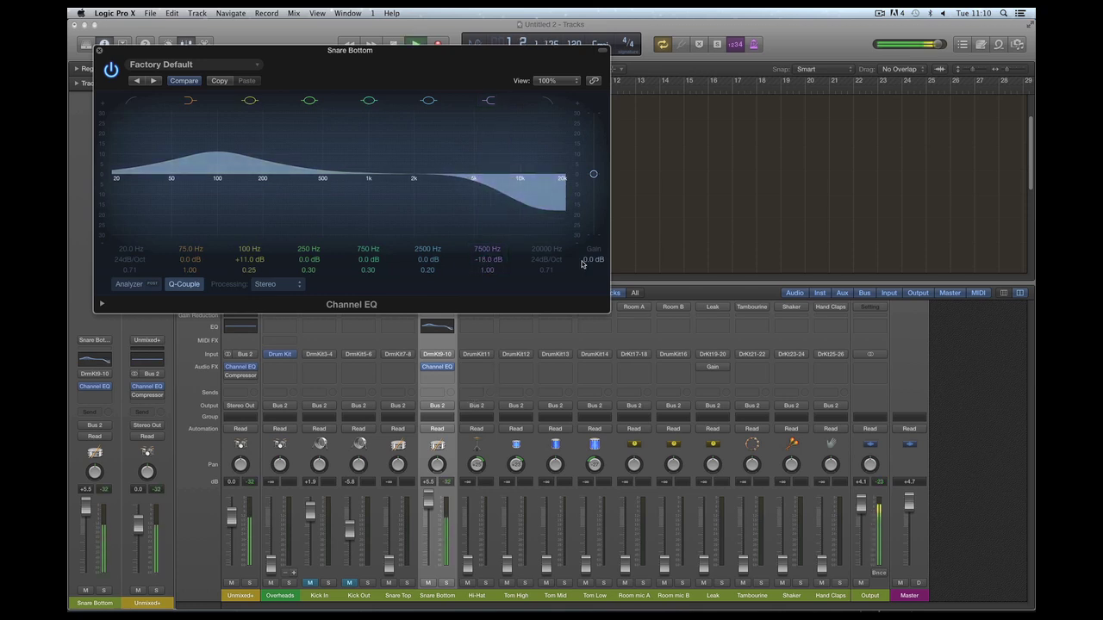
- Raise the Snare Bottom EQ's overall gain to +4.0 dB, move the 100 Hz boost to 166 Hz, and audition the result
{"action": "left_click_drag", "start_coordinate": [593, 183], "coordinate": [594, 168]}
{"action": "key", "text": "space"}
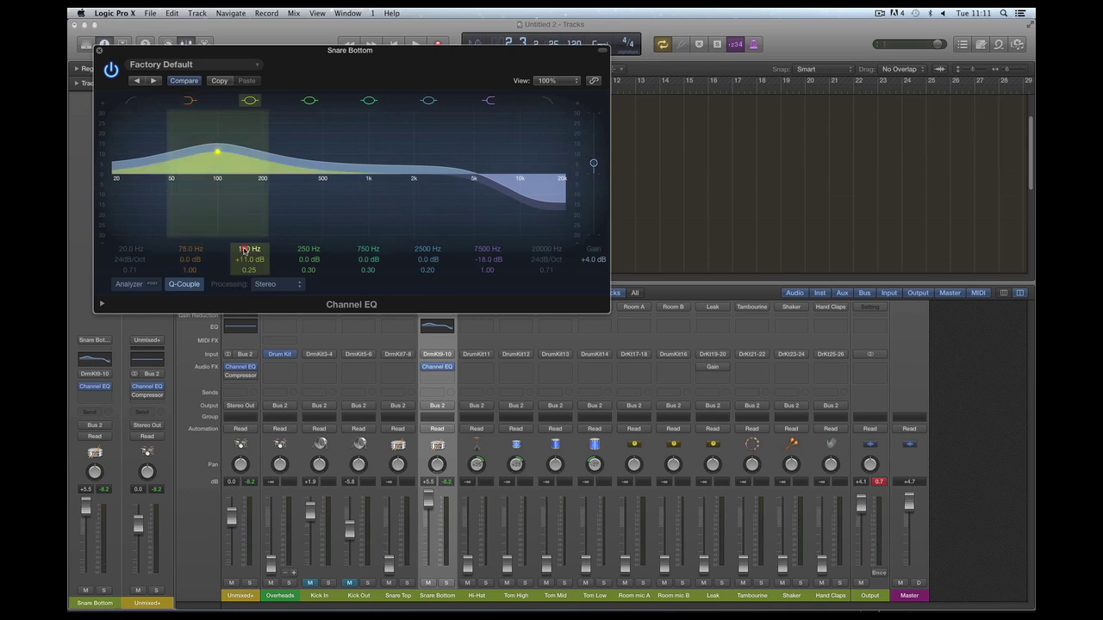
{"action": "left_click_drag", "start_coordinate": [217, 152], "coordinate": [251, 152]}
{"action": "key", "text": "space"}
{"action": "key", "text": "space"}
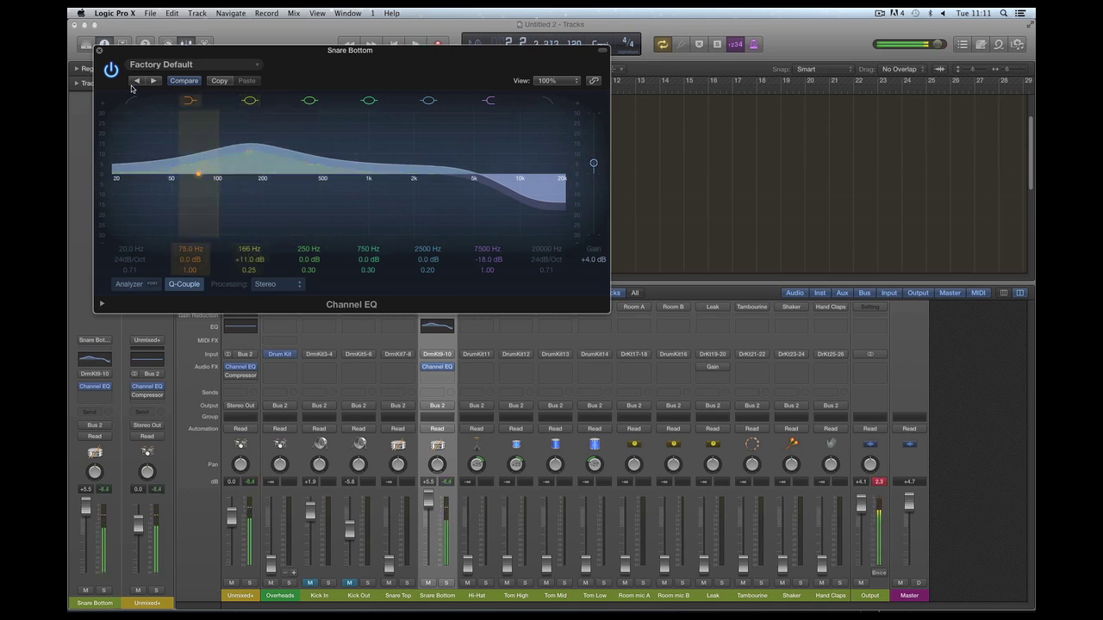
- Close the equalizer window and remove the Channel EQ from the Snare Bottom channel
{"action": "left_click", "coordinate": [100, 52]}
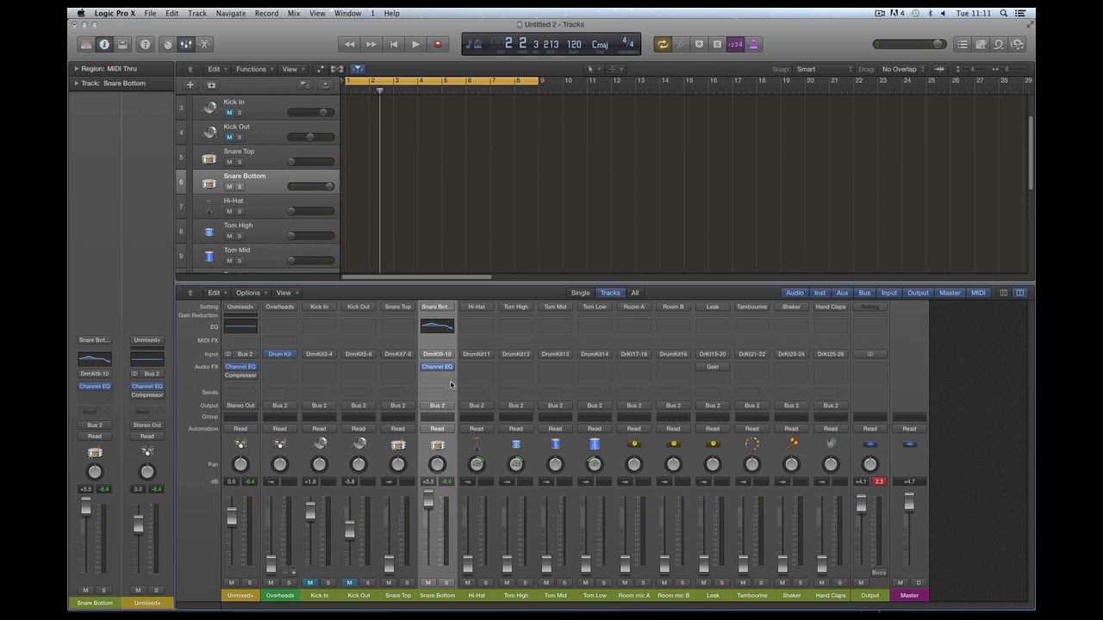
{"action": "left_click", "coordinate": [449, 368]}
{"action": "left_click", "coordinate": [435, 382]}
- Blend the two snare mics during playback, setting Snare Top to +4.0 dB and Snare Bottom to -12.8 dB
{"action": "left_click_drag", "start_coordinate": [428, 502], "coordinate": [389, 507]}
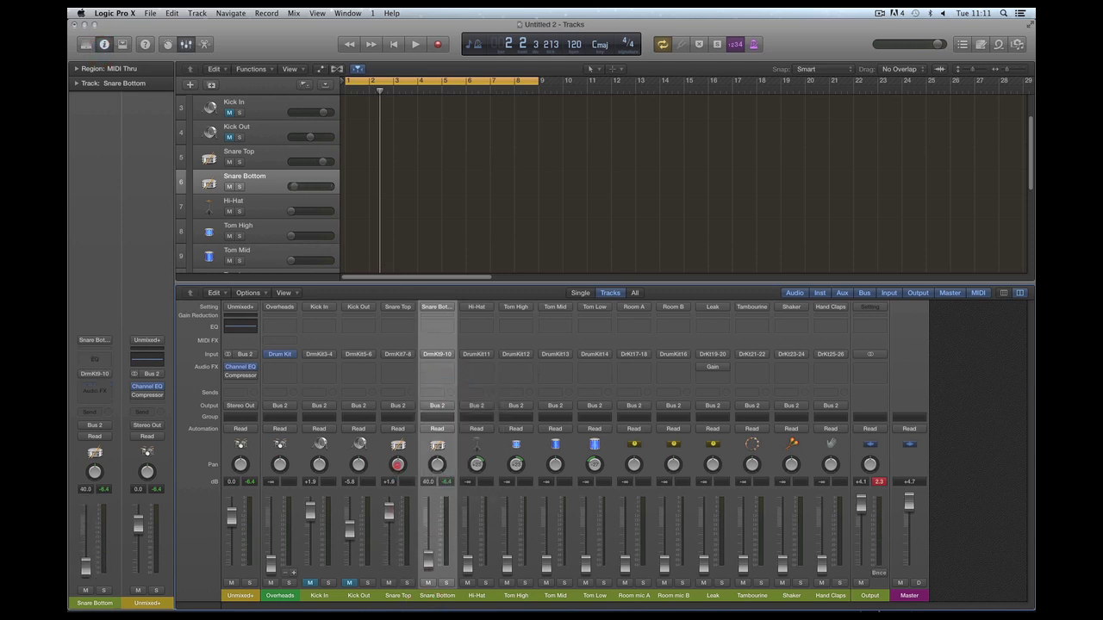
{"action": "left_click", "coordinate": [397, 465]}
{"action": "key", "text": "space"}
{"action": "mouse_move", "coordinate": [429, 564]}
{"action": "left_mouse_down"}
{"action": "mouse_move", "coordinate": [429, 532]}
{"action": "mouse_move", "coordinate": [394, 506]}
{"action": "mouse_move", "coordinate": [428, 528]}
{"action": "mouse_move", "coordinate": [428, 543]}
{"action": "left_mouse_up"}
{"action": "key", "text": "space"}
{"action": "key", "text": "space"}
- Raise the Snare Bottom fader to about -9.8 dB beneath the Snare Top
{"action": "left_click", "coordinate": [404, 575]}
{"action": "left_click", "coordinate": [436, 571]}
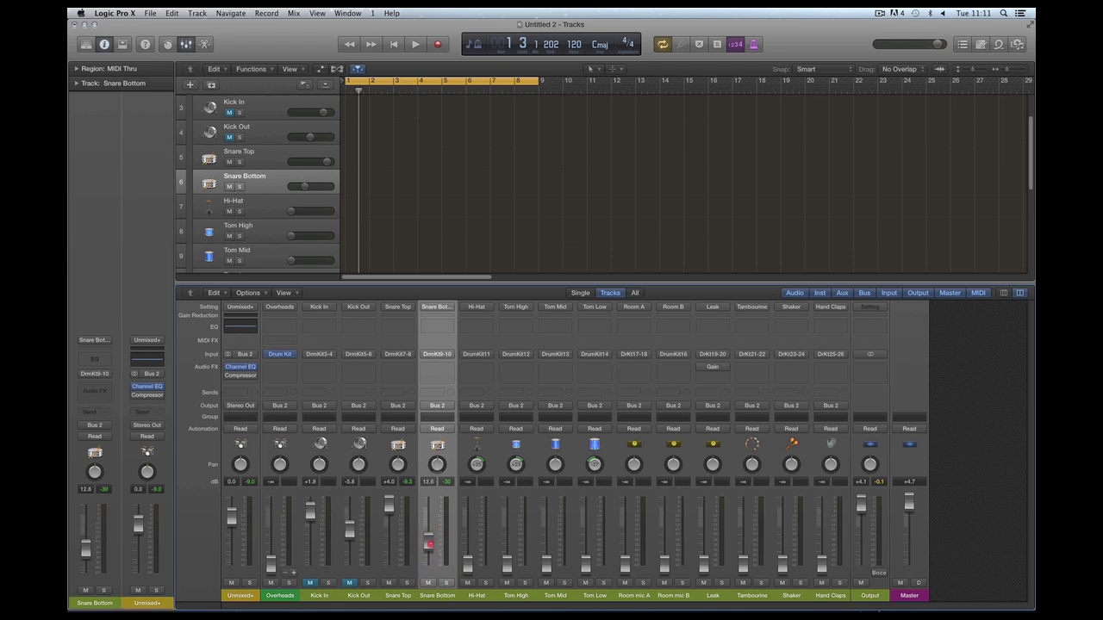
{"action": "left_click", "coordinate": [406, 576]}
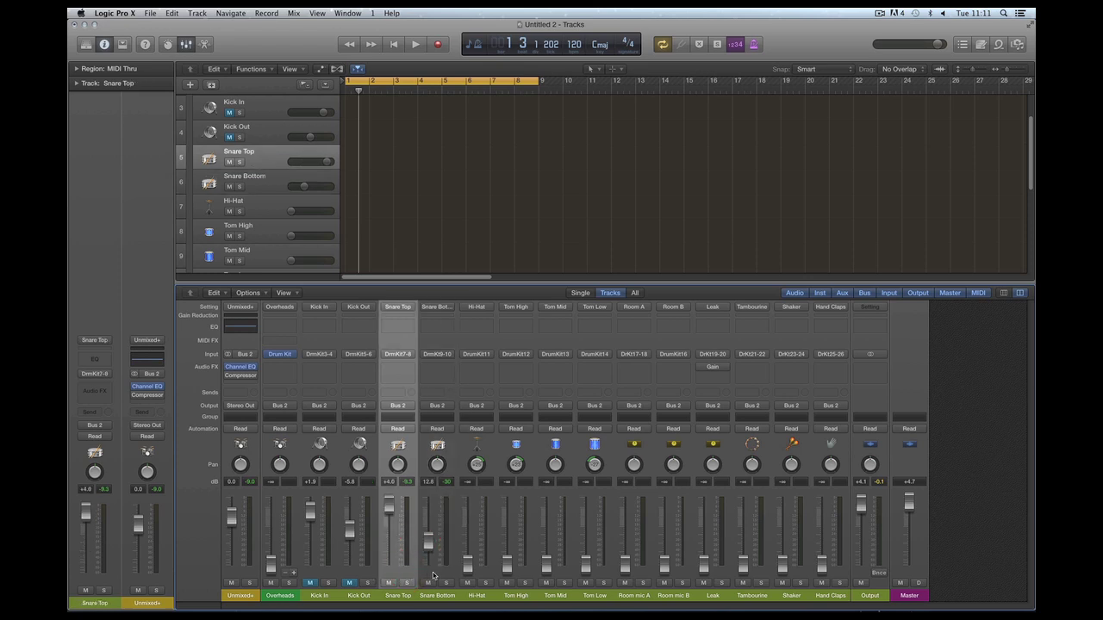
{"action": "left_click", "coordinate": [435, 576]}
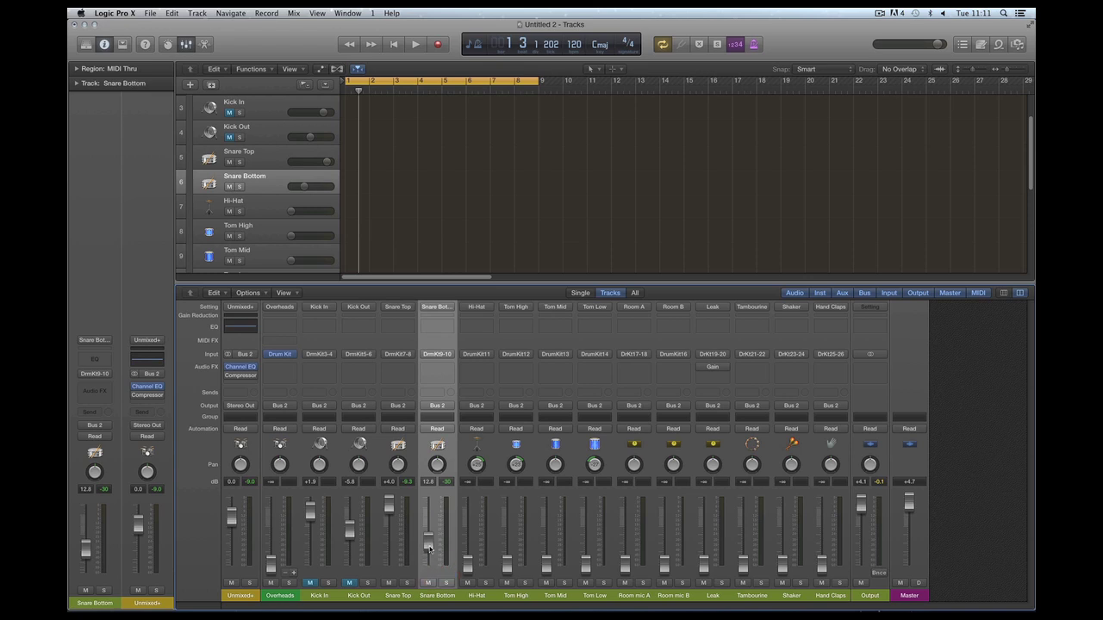
{"action": "left_click_drag", "start_coordinate": [429, 548], "coordinate": [432, 545]}
{"action": "left_click", "coordinate": [410, 575]}
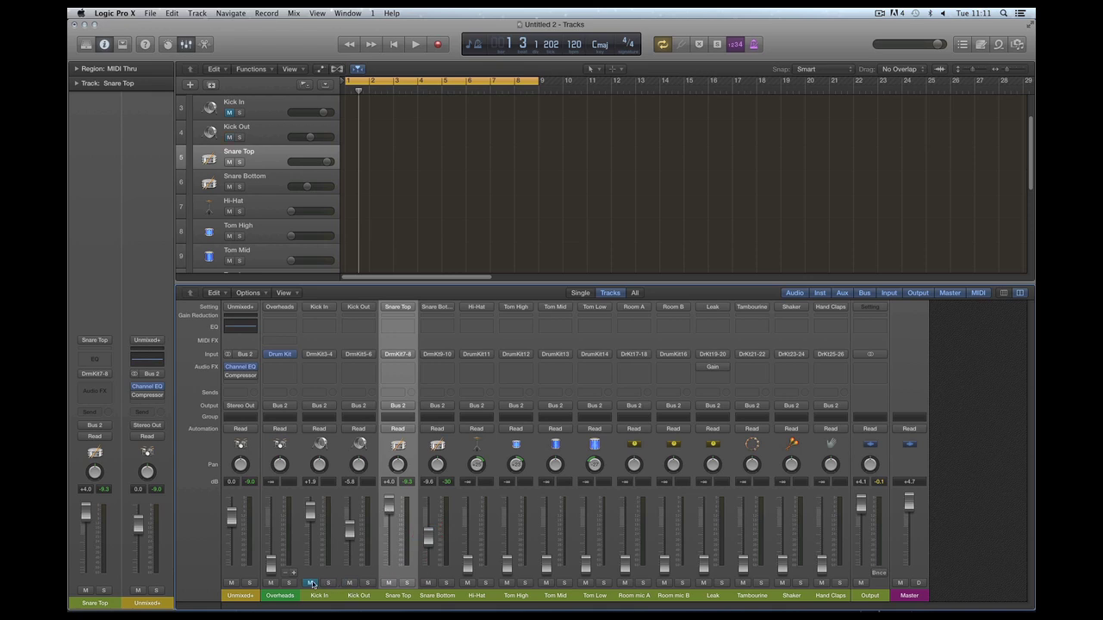
- Unmute both kick channels and balance the Snare Top at +2.6 dB and the Hi-Hat at -1.8 dB against them
{"action": "key", "text": "space"}
{"action": "left_click_drag", "start_coordinate": [389, 513], "coordinate": [386, 525]}
{"action": "left_click_drag", "start_coordinate": [467, 564], "coordinate": [463, 541]}
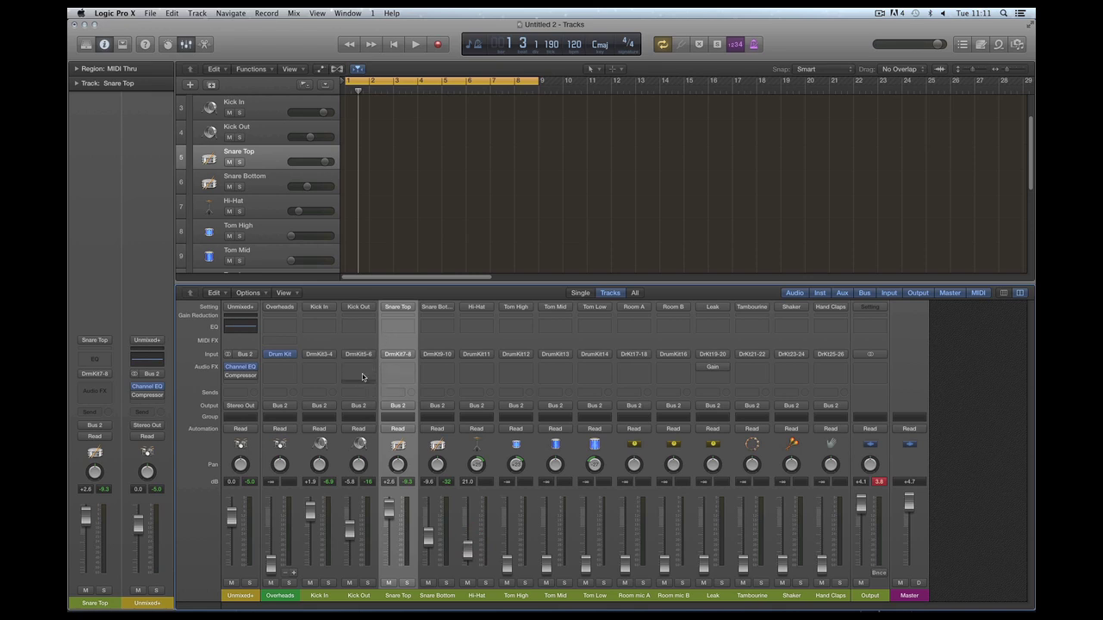
{"action": "key", "text": "space"}
{"action": "left_click_drag", "start_coordinate": [470, 556], "coordinate": [467, 505]}
- Bring up the three toms while playing, with Tom Mid at -1.1 dB and Tom Low at +1.6 dB
{"action": "left_click_drag", "start_coordinate": [507, 565], "coordinate": [507, 529]}
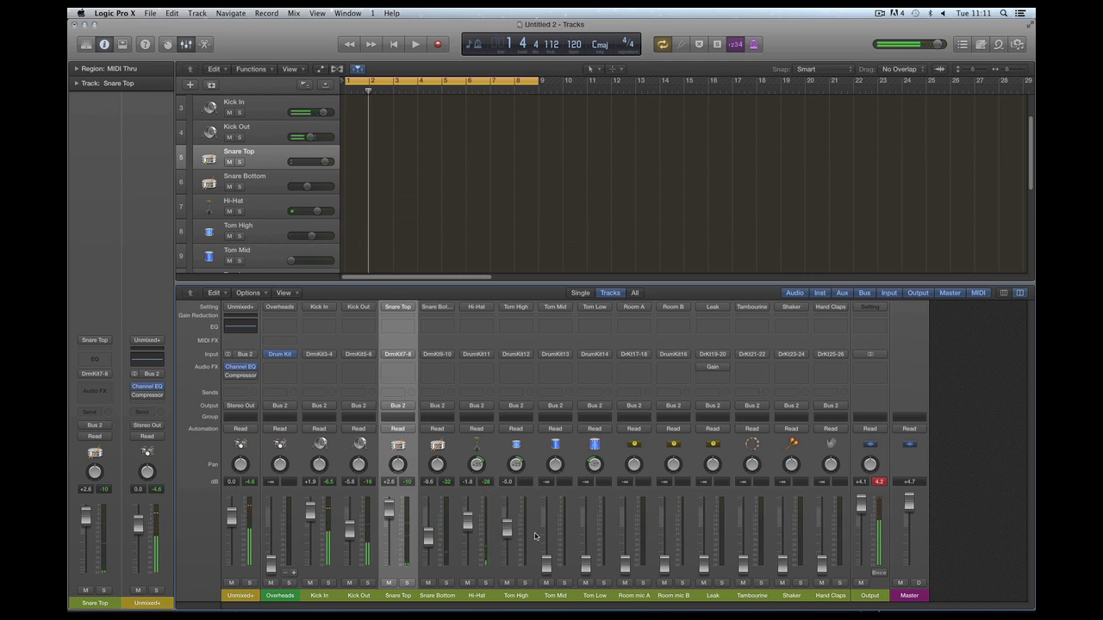
{"action": "left_click_drag", "start_coordinate": [546, 564], "coordinate": [546, 527]}
{"action": "left_click_drag", "start_coordinate": [586, 565], "coordinate": [549, 518]}
{"action": "key", "text": "space"}
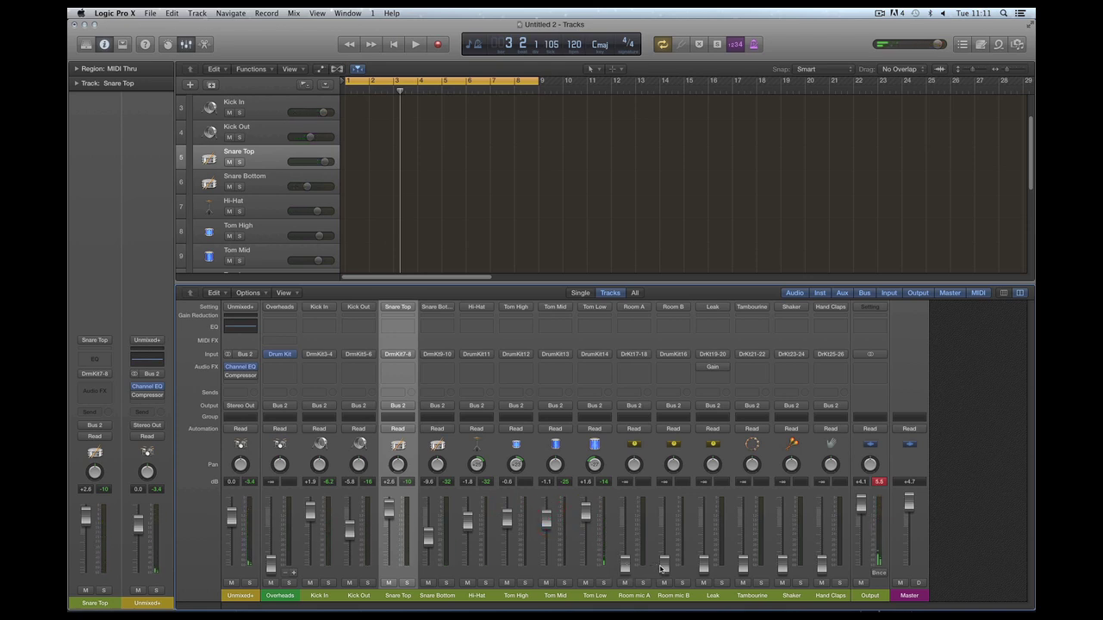
- Bring the room mics into the mix, raising Room mic A to -10.6 dB and Room mic B to -0.3 dB
{"action": "key", "text": "space"}
{"action": "left_click_drag", "start_coordinate": [625, 565], "coordinate": [623, 523]}
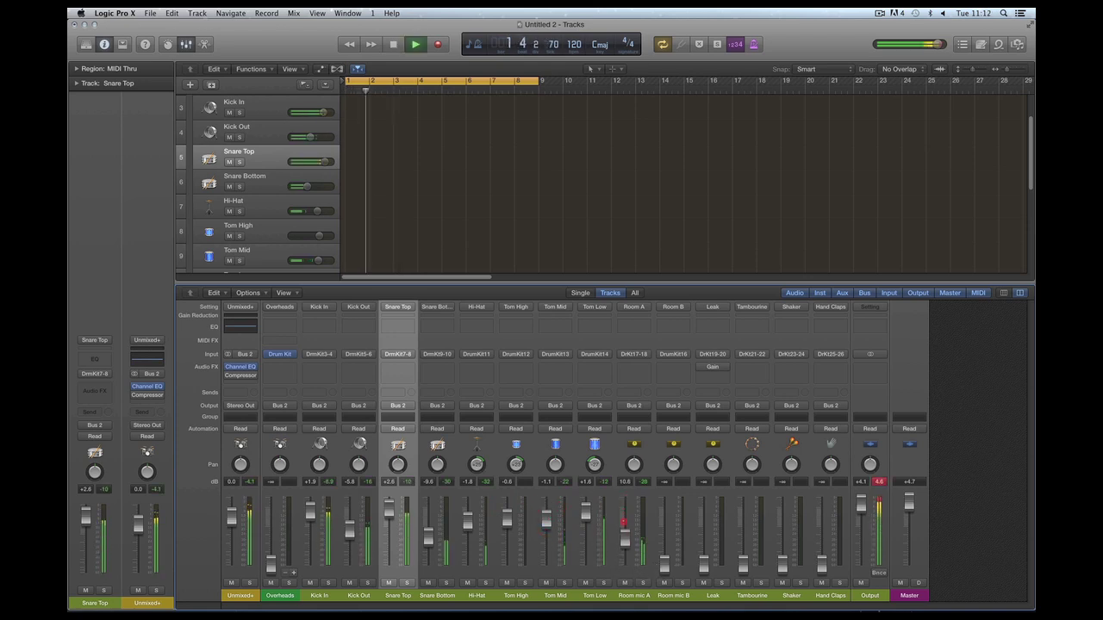
{"action": "key", "text": "space"}
{"action": "left_click_drag", "start_coordinate": [664, 565], "coordinate": [664, 517]}
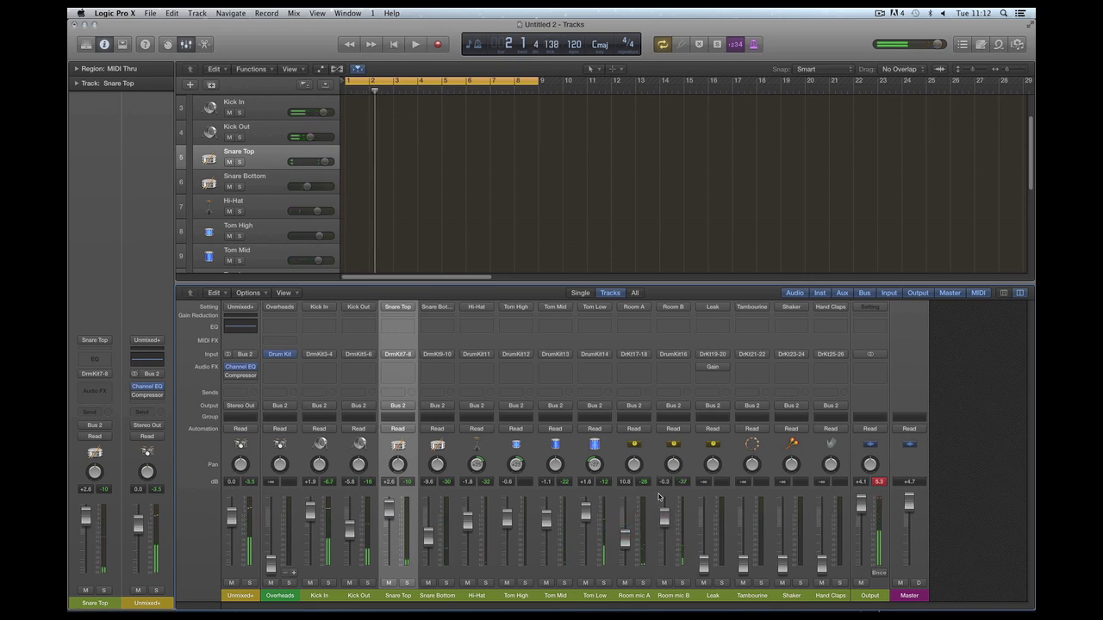
- Audition the room mics soloed, and rebalance Room mic A to -10.2 dB and Room mic B to -3.2 dB
{"action": "key", "text": "space"}
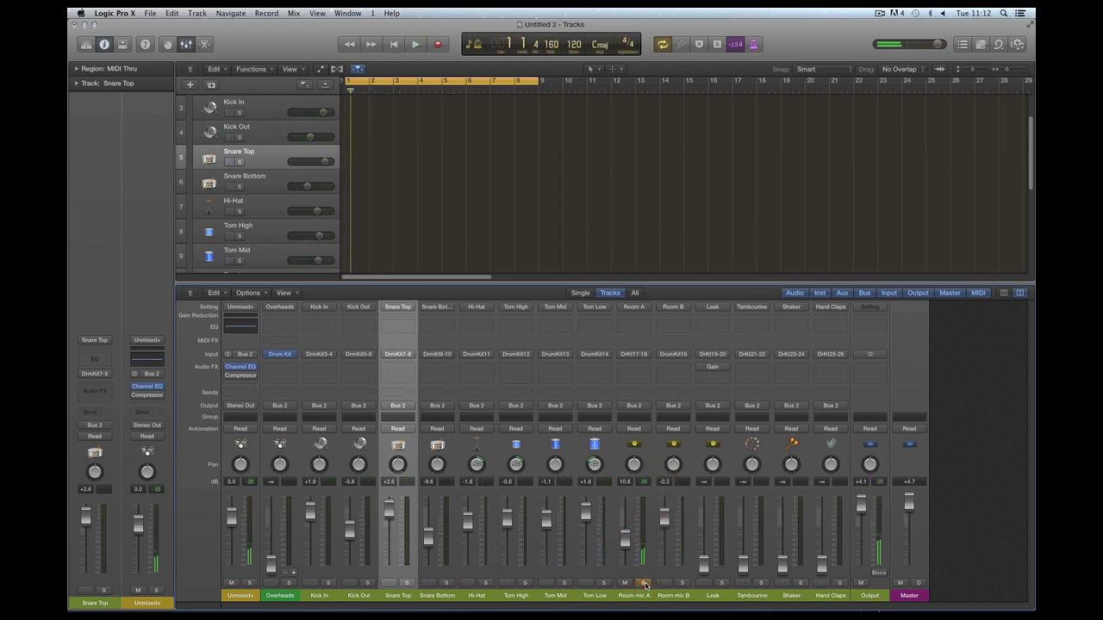
{"action": "left_click_drag", "start_coordinate": [625, 543], "coordinate": [665, 526]}
{"action": "left_click", "coordinate": [681, 583]}
{"action": "key", "text": "space"}
{"action": "left_click", "coordinate": [681, 582]}
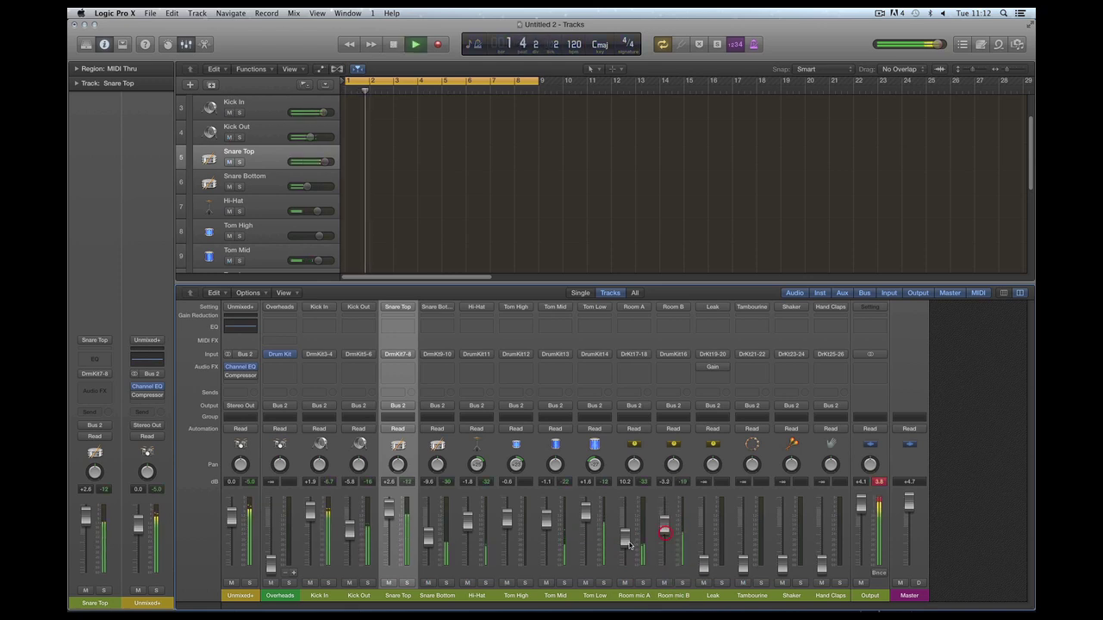
- Enable the Gain plug-in on the Leak channel and raise the Leak fader to about -17.6 dB while playing
{"action": "key", "text": "space"}
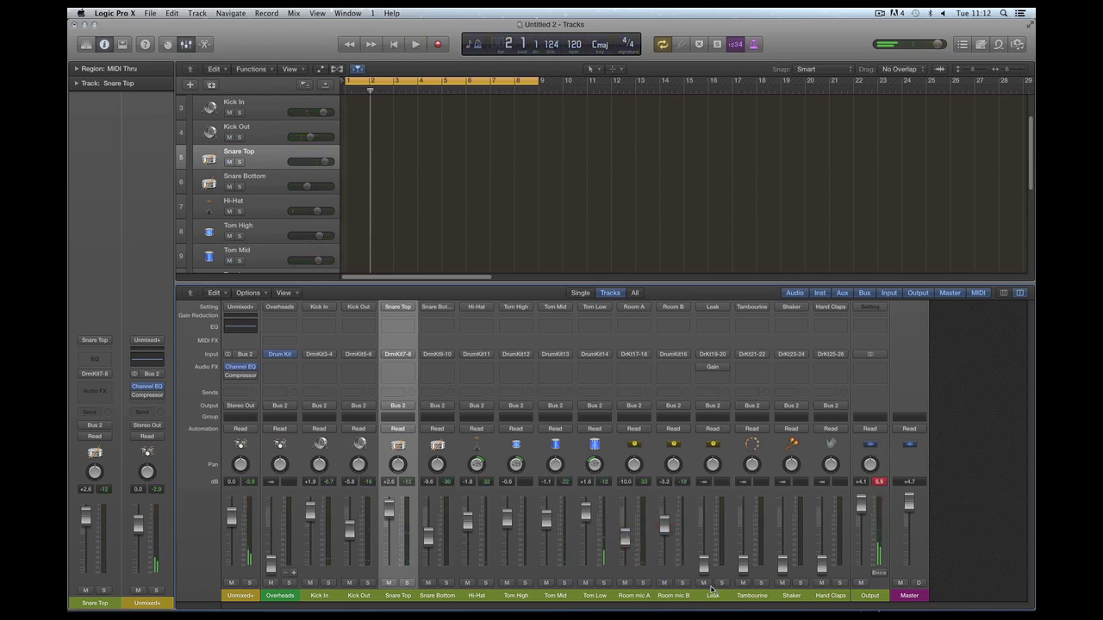
{"action": "key", "text": "space"}
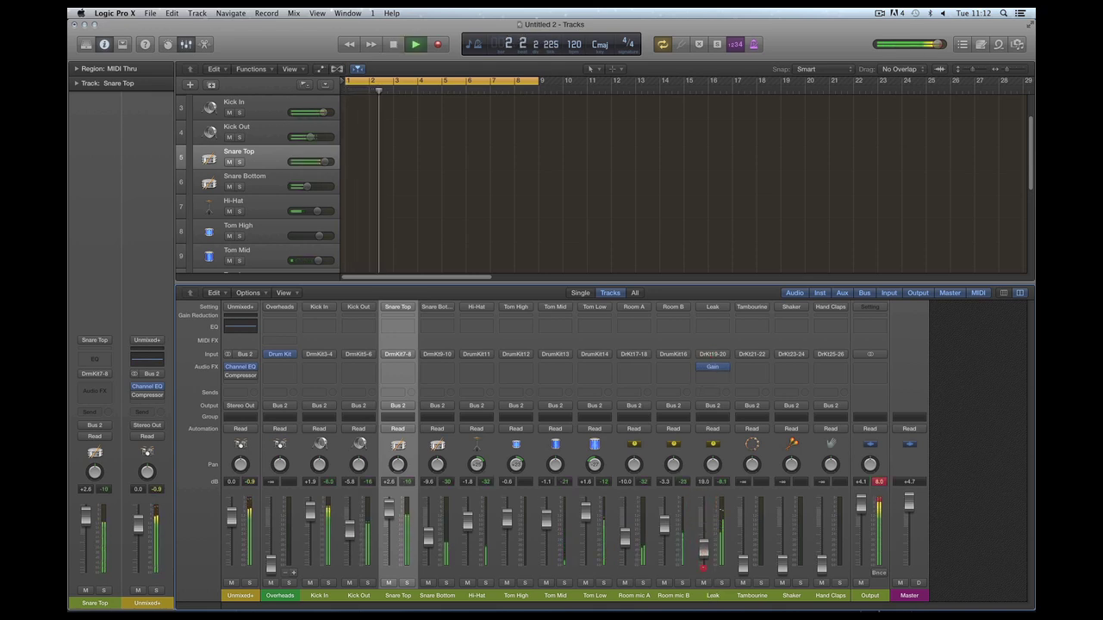
{"action": "key", "text": "space"}
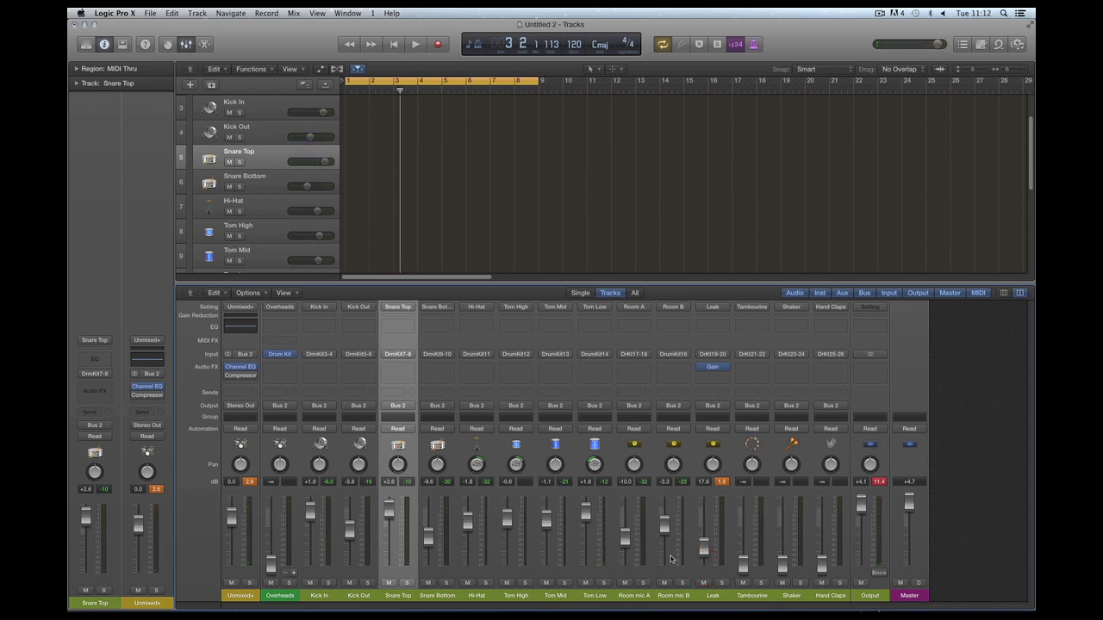
- Pull the Room mic A, Room mic B and Leak faders all the way down
{"action": "left_click_drag", "start_coordinate": [626, 544], "coordinate": [626, 568]}
{"action": "left_click_drag", "start_coordinate": [665, 526], "coordinate": [678, 594]}
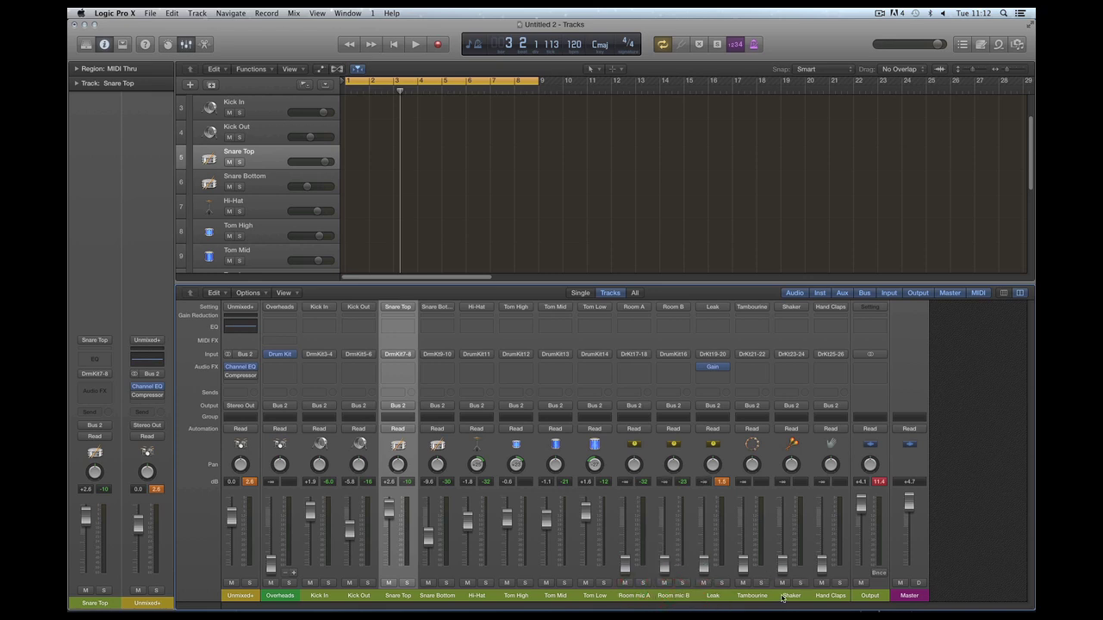
- Select the Tambourine, Shaker and Hand Claps channels and raise their faders together to -0.8 dB
{"action": "left_click", "coordinate": [762, 597]}
{"action": "left_click", "coordinate": [830, 597], "text": "shift"}
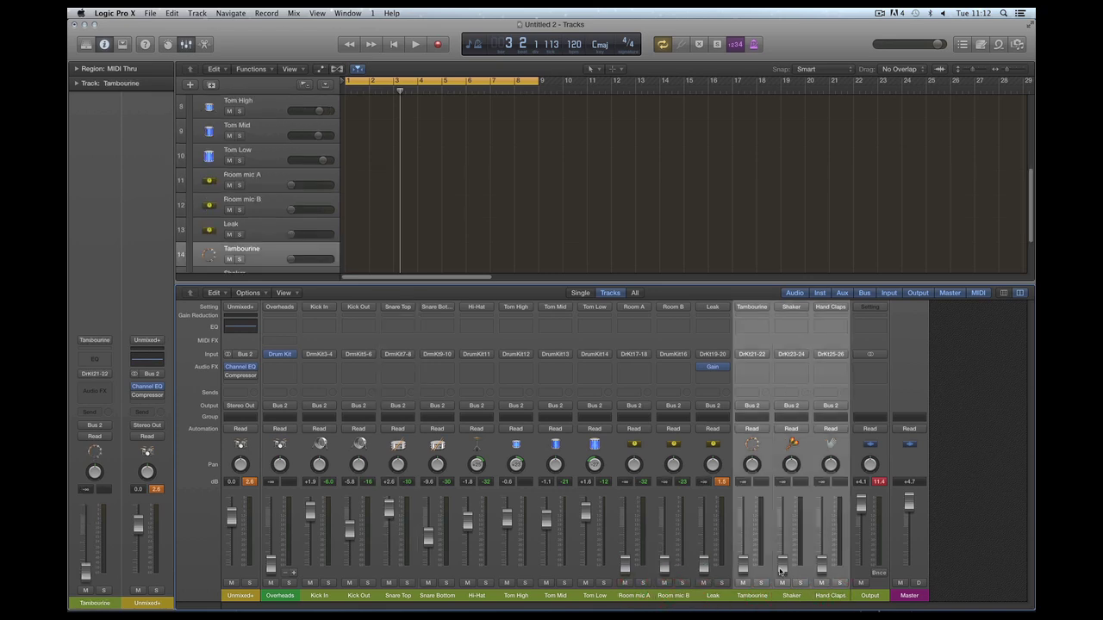
{"action": "left_click_drag", "start_coordinate": [780, 566], "coordinate": [780, 516]}
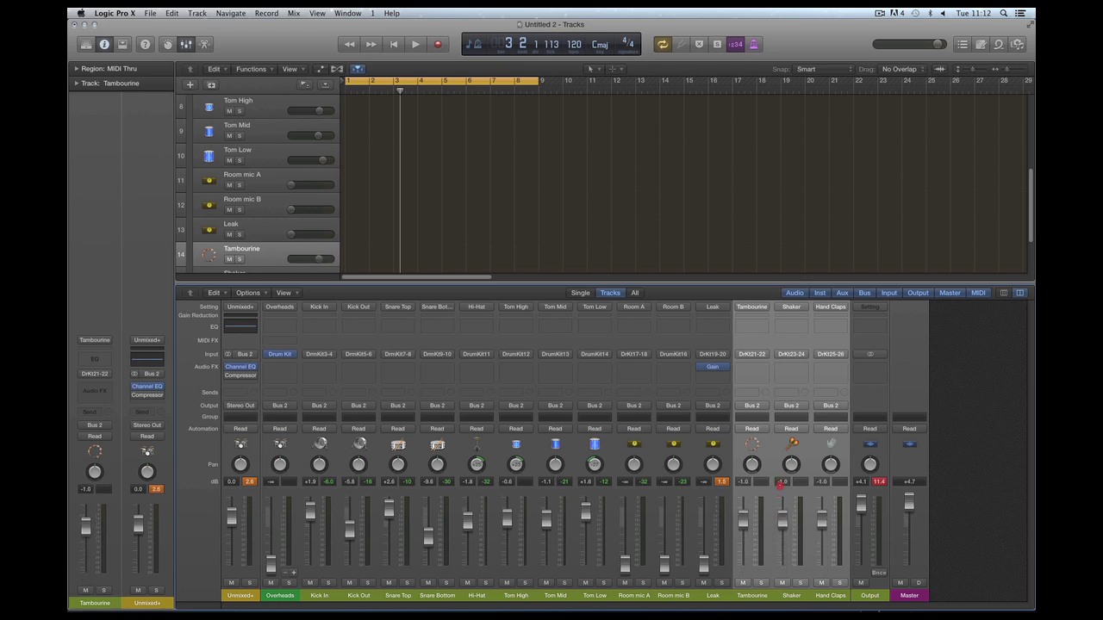
{"action": "left_click", "coordinate": [774, 572]}
{"action": "left_click", "coordinate": [801, 572]}
{"action": "left_click", "coordinate": [843, 572]}
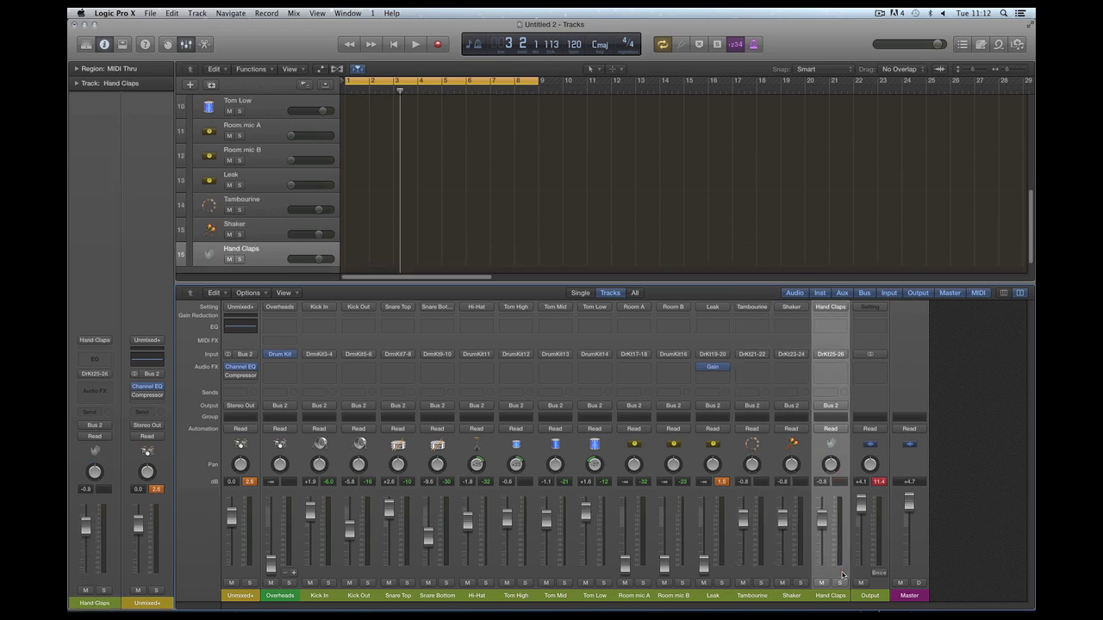
{"action": "left_click", "coordinate": [757, 572], "text": "shift"}
{"action": "left_click_drag", "start_coordinate": [786, 527], "coordinate": [822, 510]}
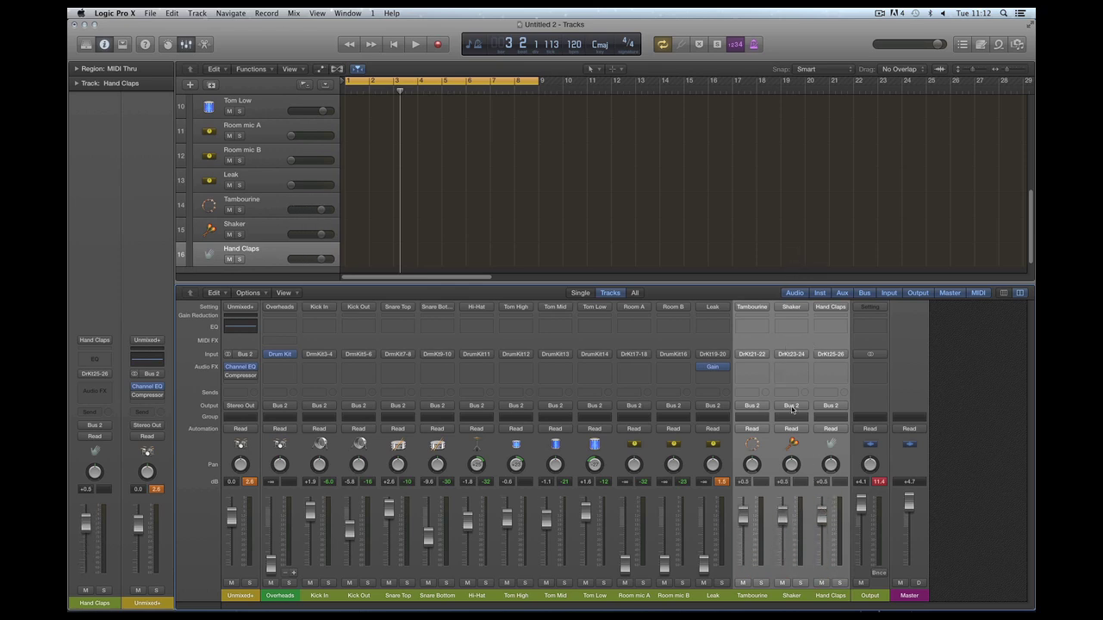
{"action": "left_click_drag", "start_coordinate": [822, 520], "coordinate": [823, 522]}
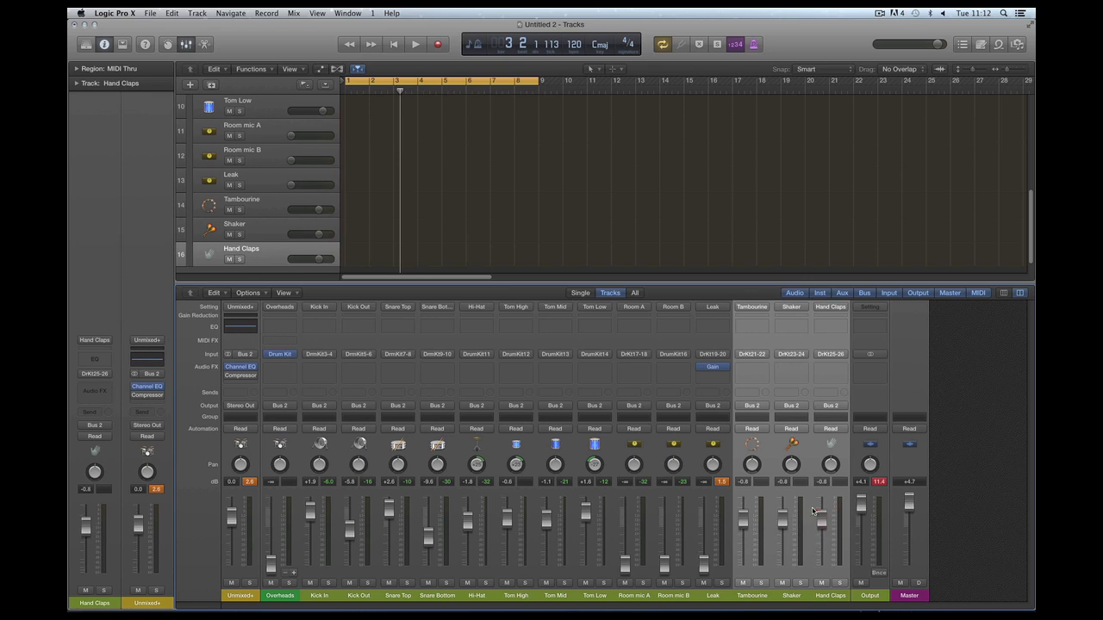
- Look at the percussion options of the first Drummer region in the Drummer editor, and return to the mixer
{"action": "left_click_drag", "start_coordinate": [1032, 242], "coordinate": [1032, 125]}
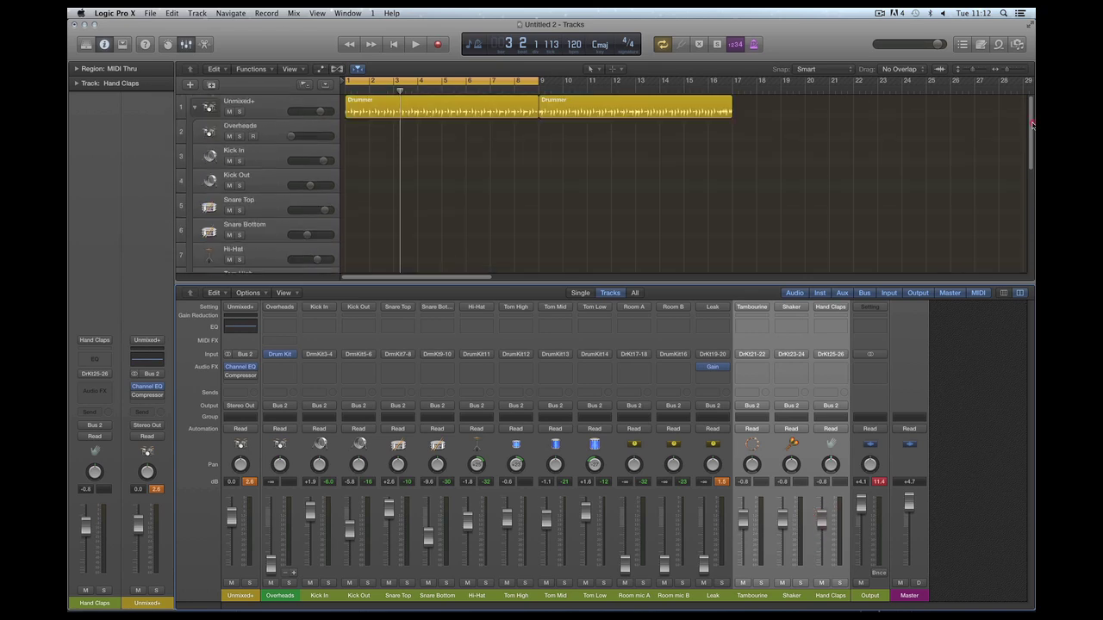
{"action": "double_click", "coordinate": [467, 104]}
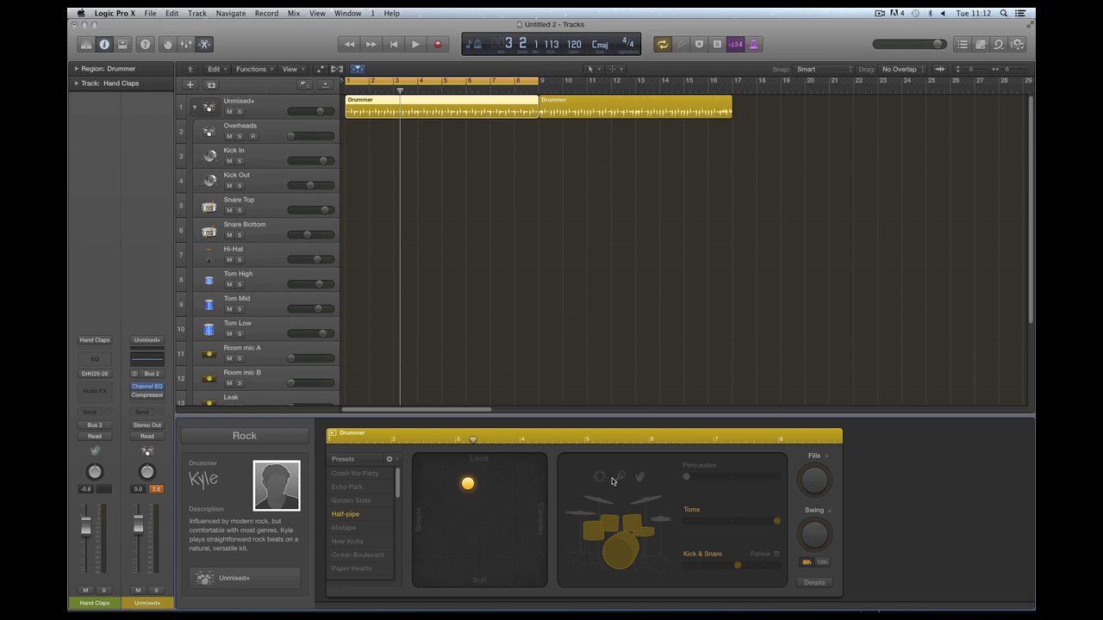
{"action": "left_click", "coordinate": [187, 46]}
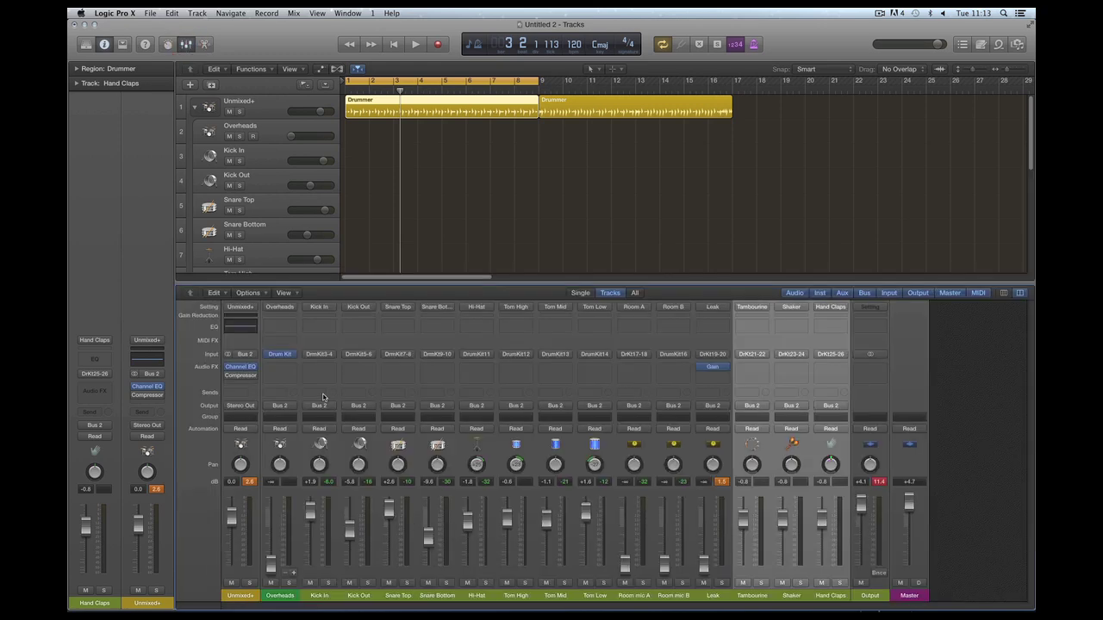
- Open Drum Kit Designer on the Overheads channel, view its extra input mapping and percussion gain parameters, and close it
{"action": "left_click", "coordinate": [280, 355]}
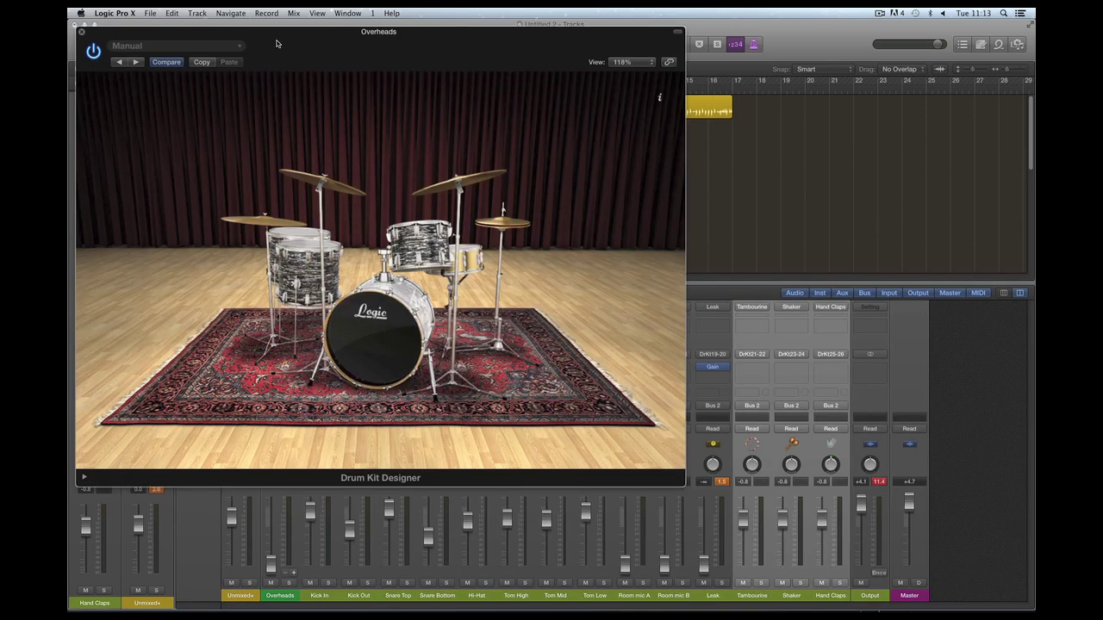
{"action": "left_click_drag", "start_coordinate": [277, 43], "coordinate": [311, 38]}
{"action": "left_click", "coordinate": [120, 473]}
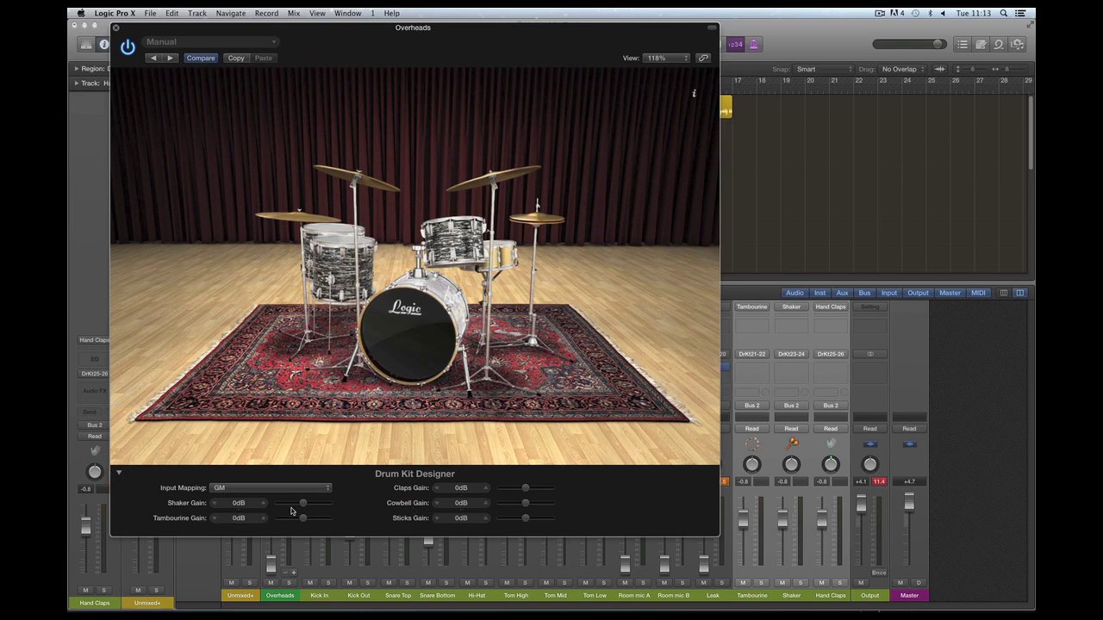
{"action": "left_click", "coordinate": [119, 473]}
{"action": "left_click", "coordinate": [120, 474]}
{"action": "left_click", "coordinate": [119, 475]}
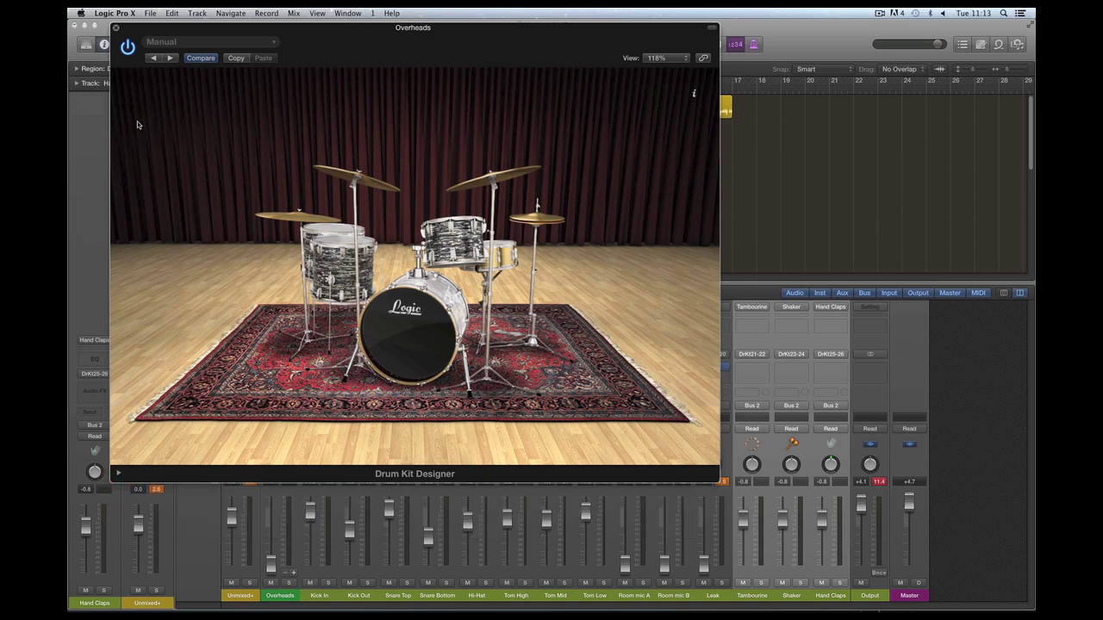
{"action": "left_click", "coordinate": [117, 28]}
- Select both Drummer regions and move them one bar later so they start at bar 2
{"action": "left_click", "coordinate": [670, 111]}
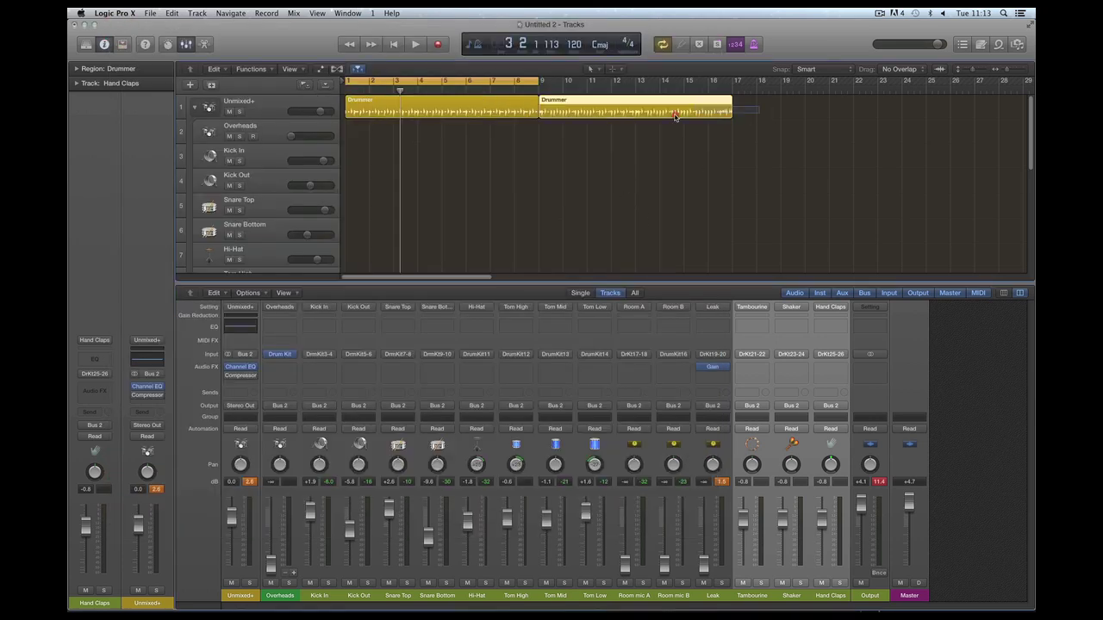
{"action": "left_click", "coordinate": [497, 112]}
{"action": "left_click_drag", "start_coordinate": [414, 102], "coordinate": [435, 102]}
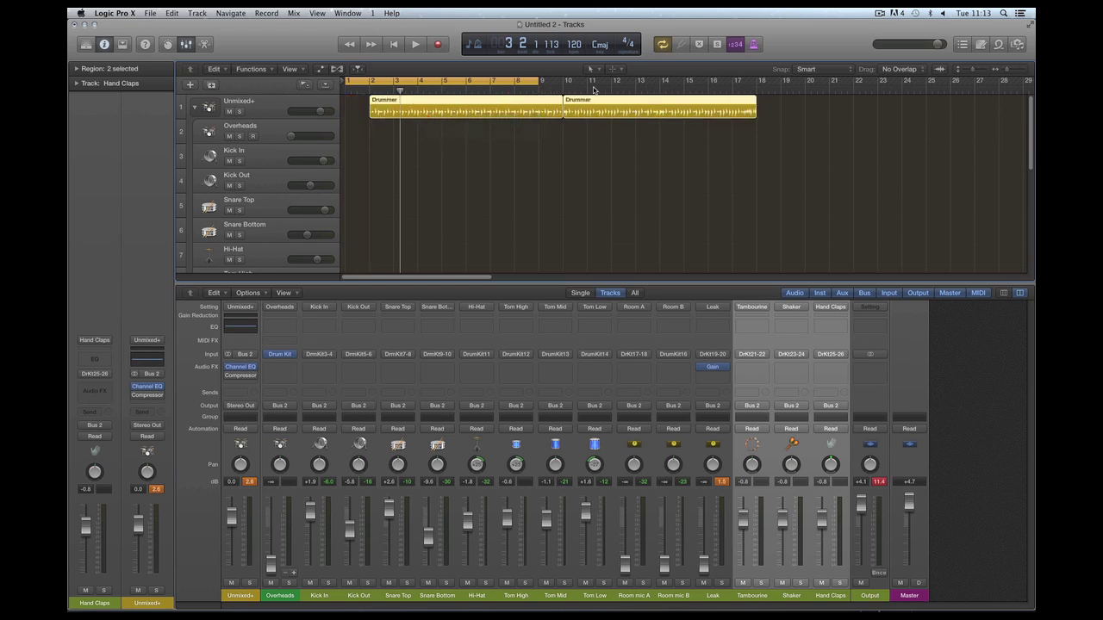
- Create a one-bar MIDI region at bar 1 on the Overheads track with the Pencil tool and move it up to the Unmixed+ track
{"action": "left_click", "coordinate": [580, 147]}
{"action": "left_click", "coordinate": [590, 69]}
{"action": "left_click", "coordinate": [613, 93]}
{"action": "left_click", "coordinate": [359, 131]}
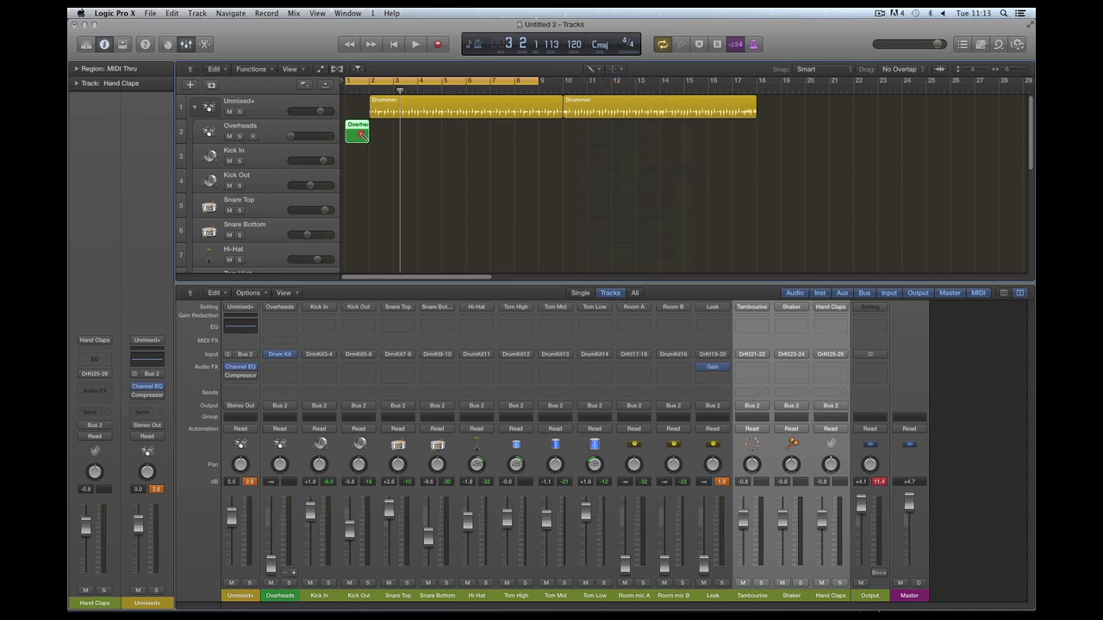
{"action": "left_click", "coordinate": [590, 69]}
{"action": "left_click", "coordinate": [607, 84]}
{"action": "left_click_drag", "start_coordinate": [359, 126], "coordinate": [357, 104]}
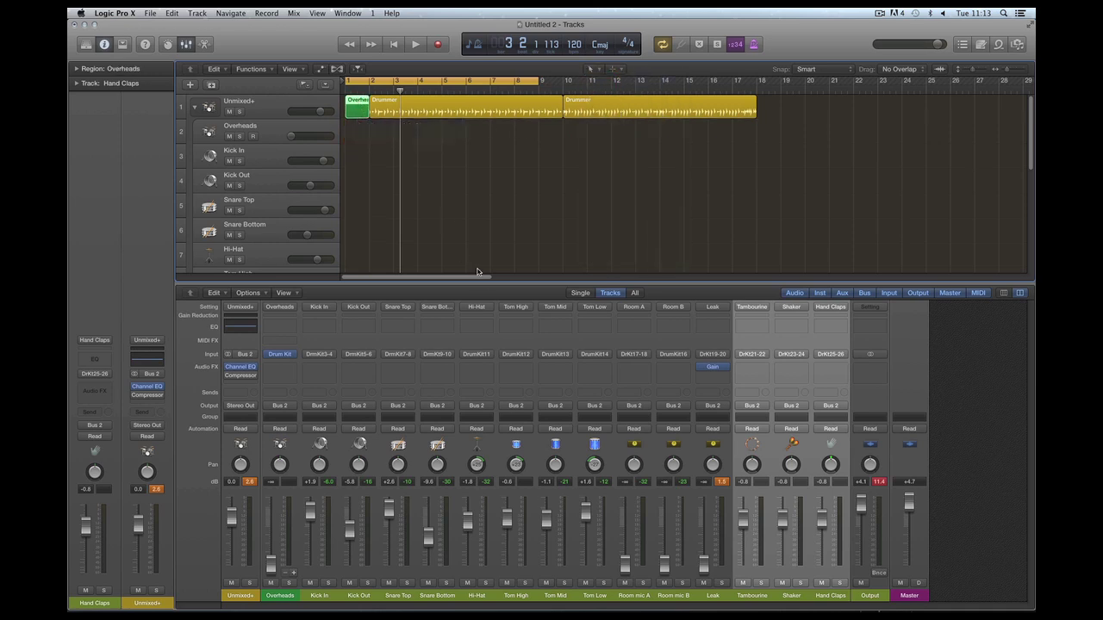
- Open the one-bar Overheads region in the Piano Roll, enlarged so its single bar fills most of the grid
{"action": "key", "text": "p"}
{"action": "left_click_drag", "start_coordinate": [549, 426], "coordinate": [549, 271]}
{"action": "left_click", "coordinate": [398, 48]}
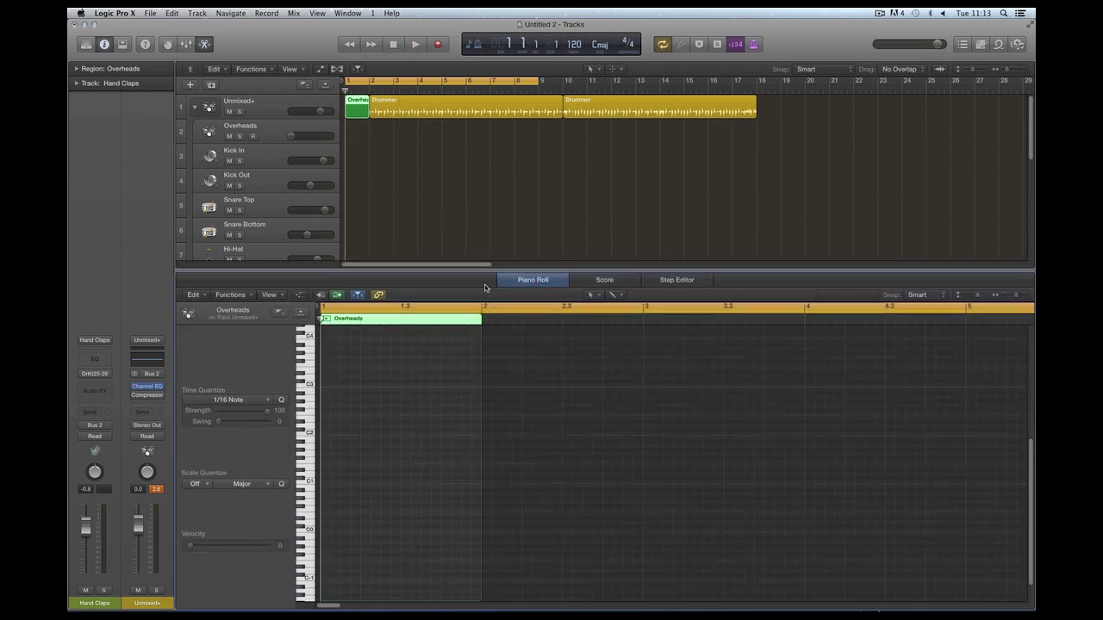
{"action": "key", "text": "super+Right"}
{"action": "key", "text": "super+Right"}
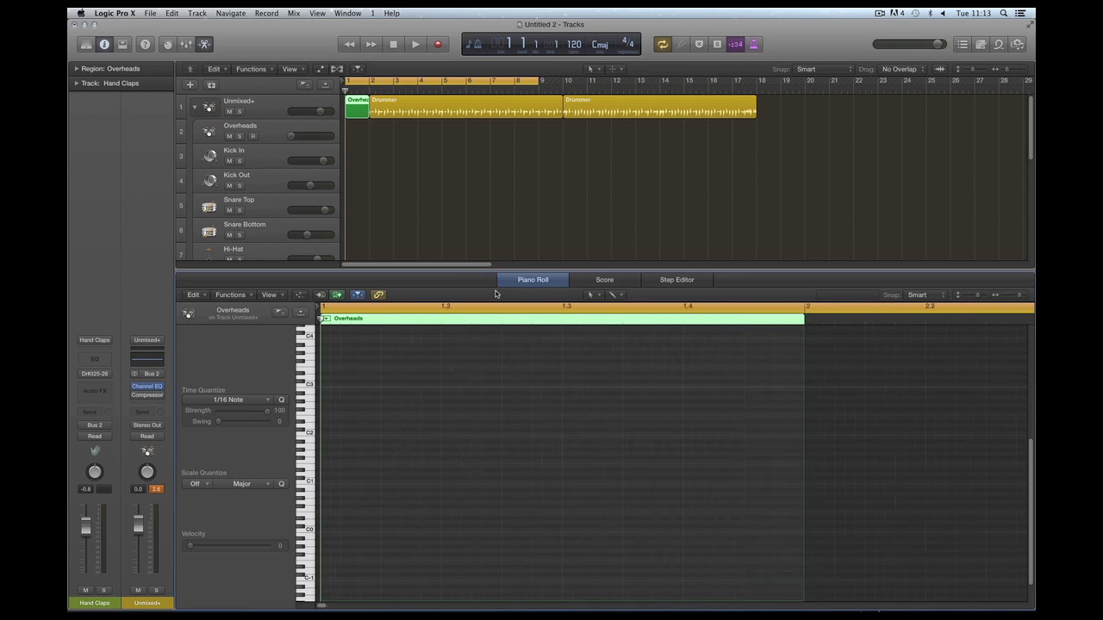
- Draw four notes just above C4, one on each beat of bar 1, each slightly shorter than a beat
{"action": "left_click", "coordinate": [590, 296]}
{"action": "left_click", "coordinate": [614, 322]}
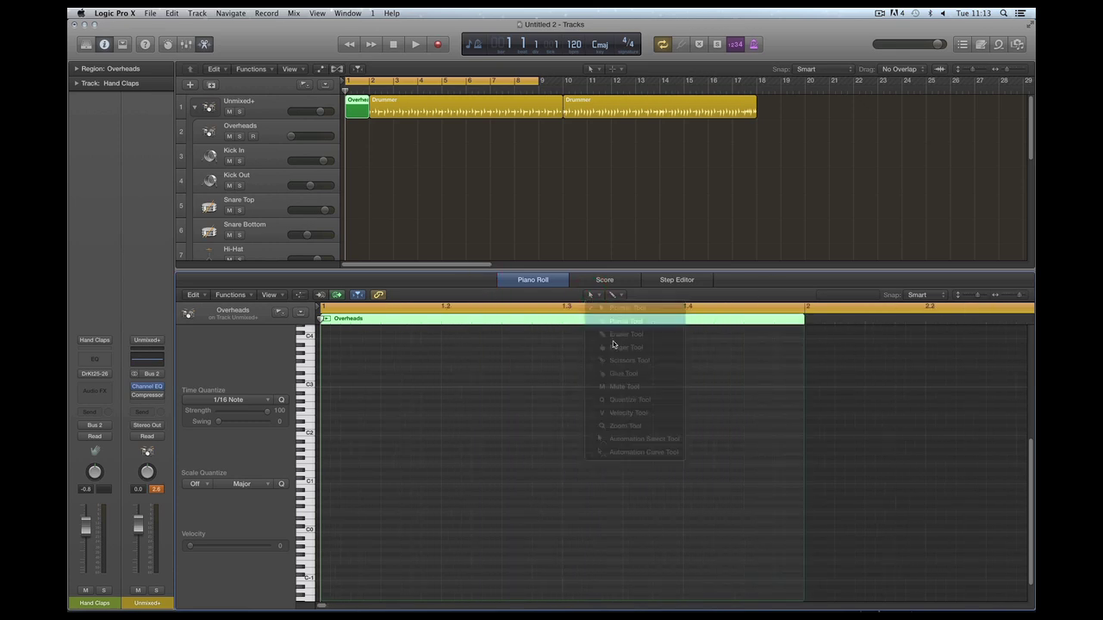
{"action": "scroll", "coordinate": [1029, 459], "scroll_direction": "up", "scroll_amount": 5}
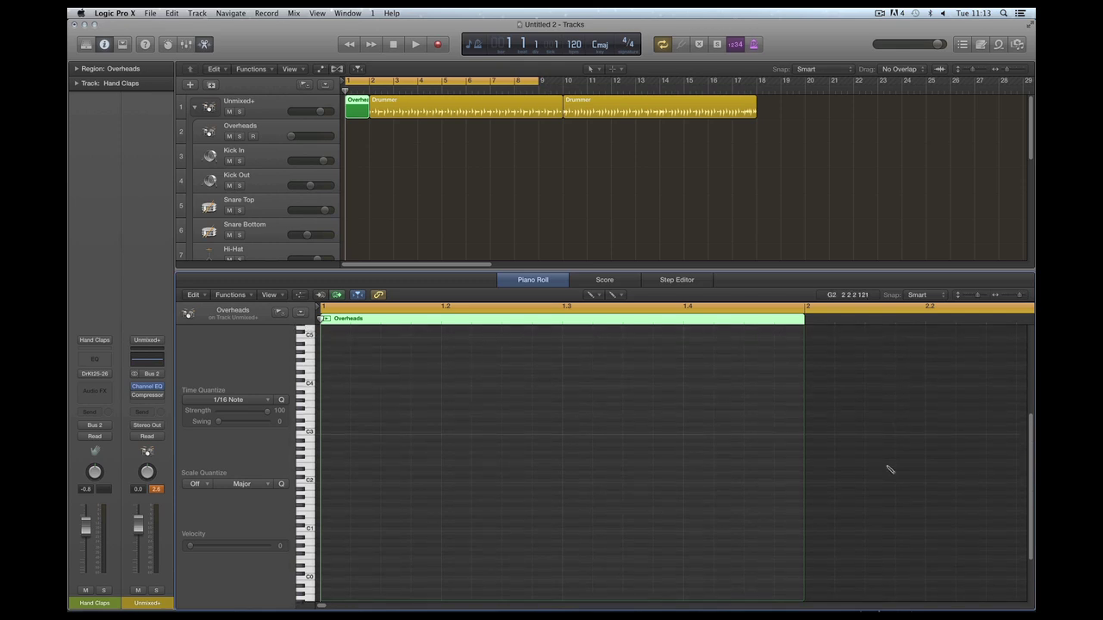
{"action": "left_click", "coordinate": [324, 372]}
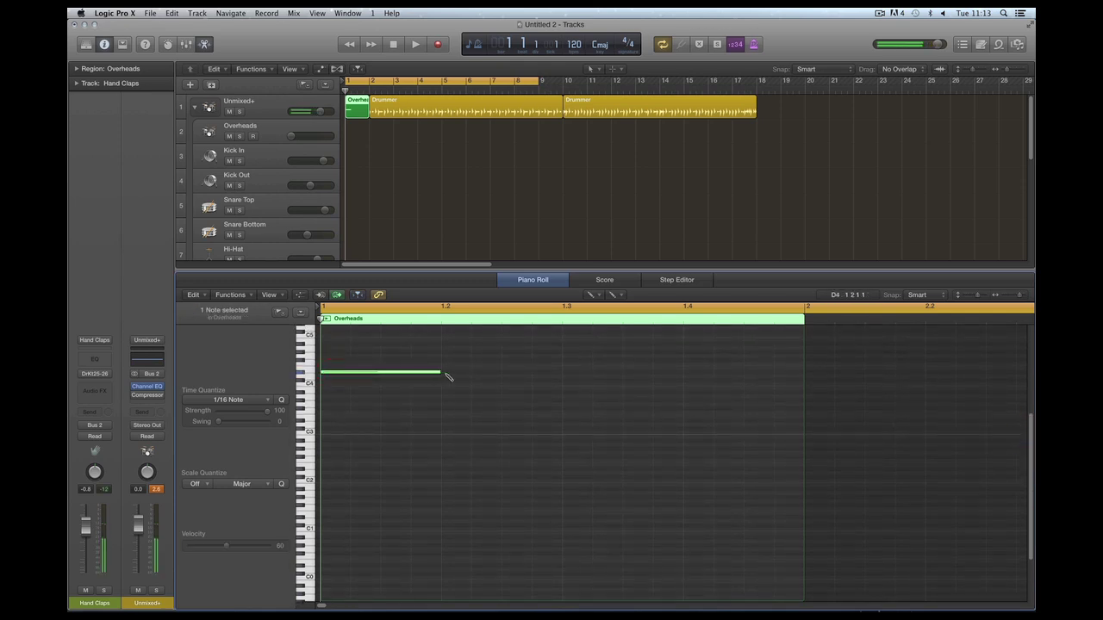
{"action": "left_click_drag", "start_coordinate": [439, 373], "coordinate": [427, 373]}
{"action": "left_click", "coordinate": [442, 372]}
{"action": "left_click", "coordinate": [563, 372]}
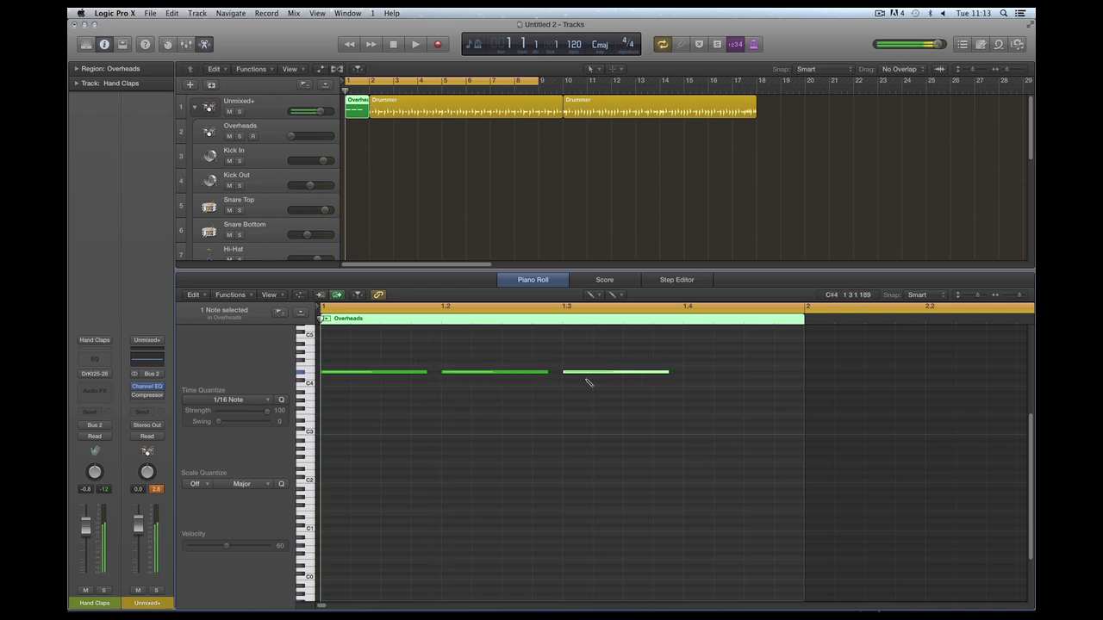
{"action": "left_click", "coordinate": [686, 373]}
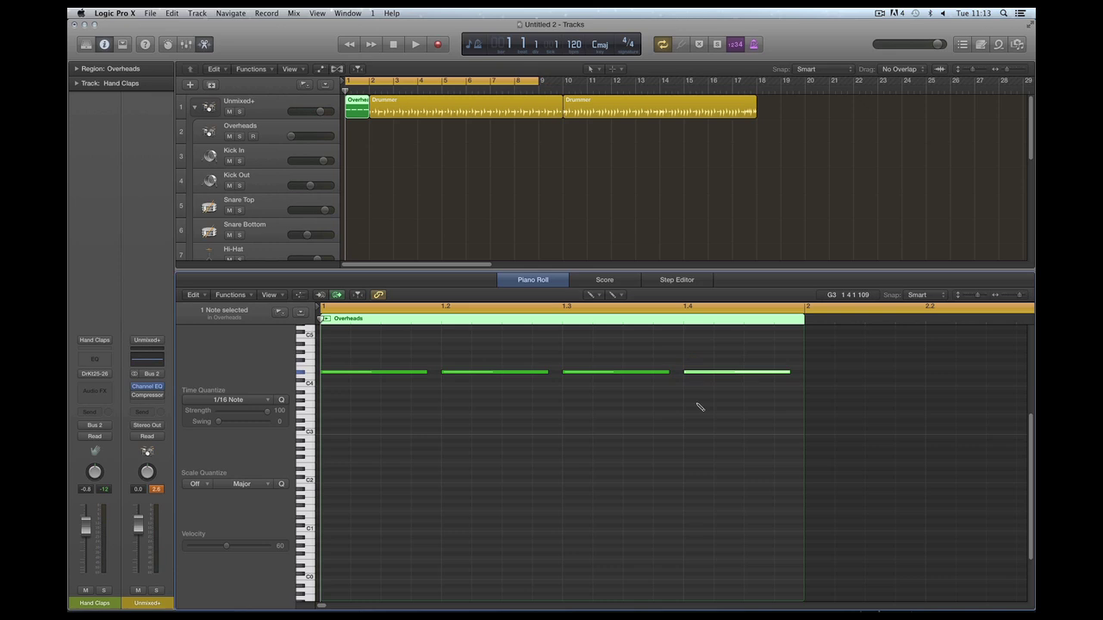
- Switch back to the Pointer tool and play the four-note count-in into the first Drummer region
{"action": "left_click", "coordinate": [591, 295]}
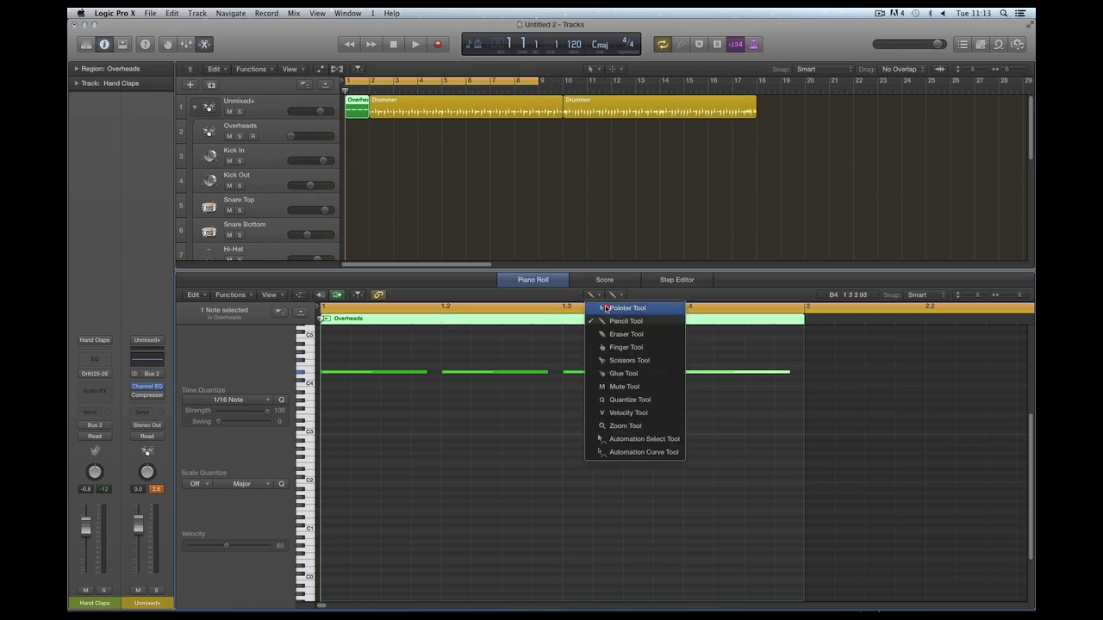
{"action": "left_click", "coordinate": [603, 305]}
{"action": "key", "text": "space"}
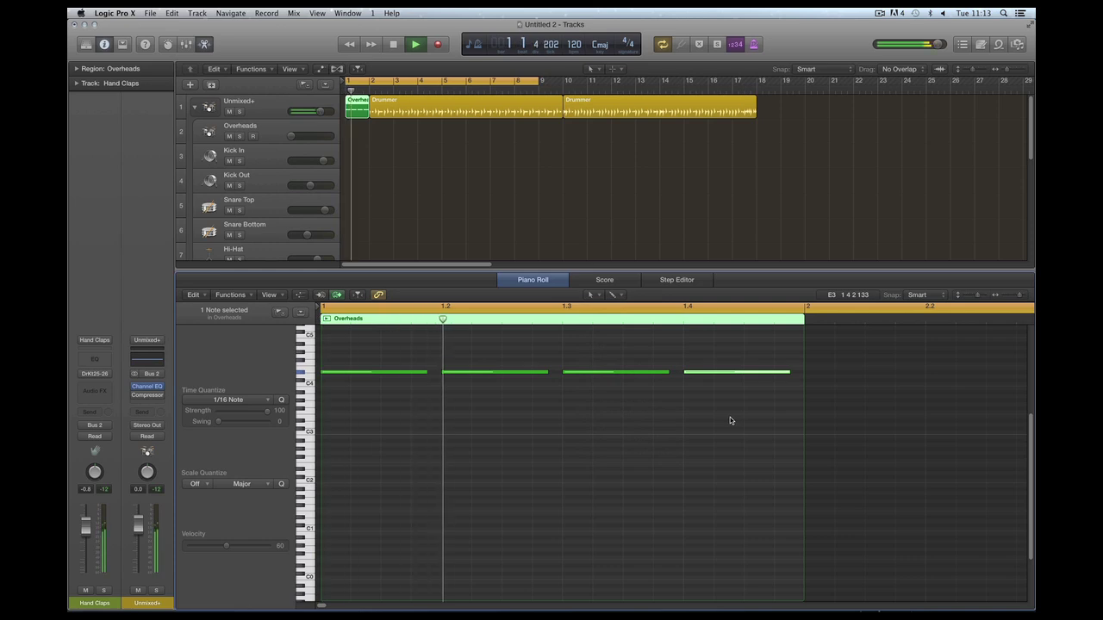
{"action": "key", "text": "space"}
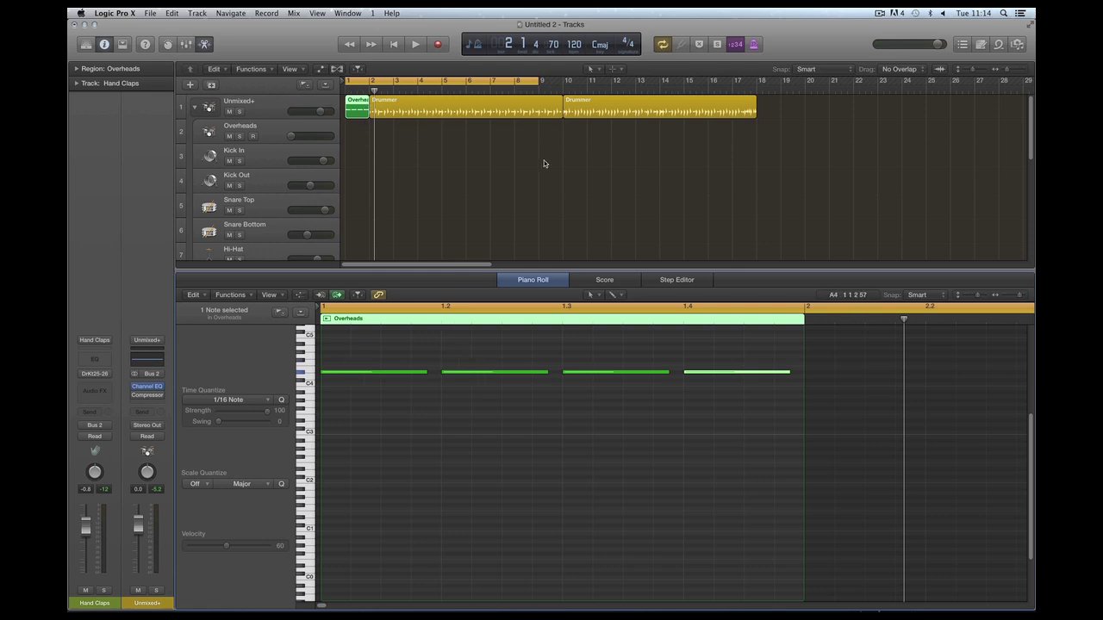
- Replay the count-in with the mixer shown and lower the Tambourine, Shaker and Hand Claps faders together to -1.3 dB
{"action": "key", "text": "space"}
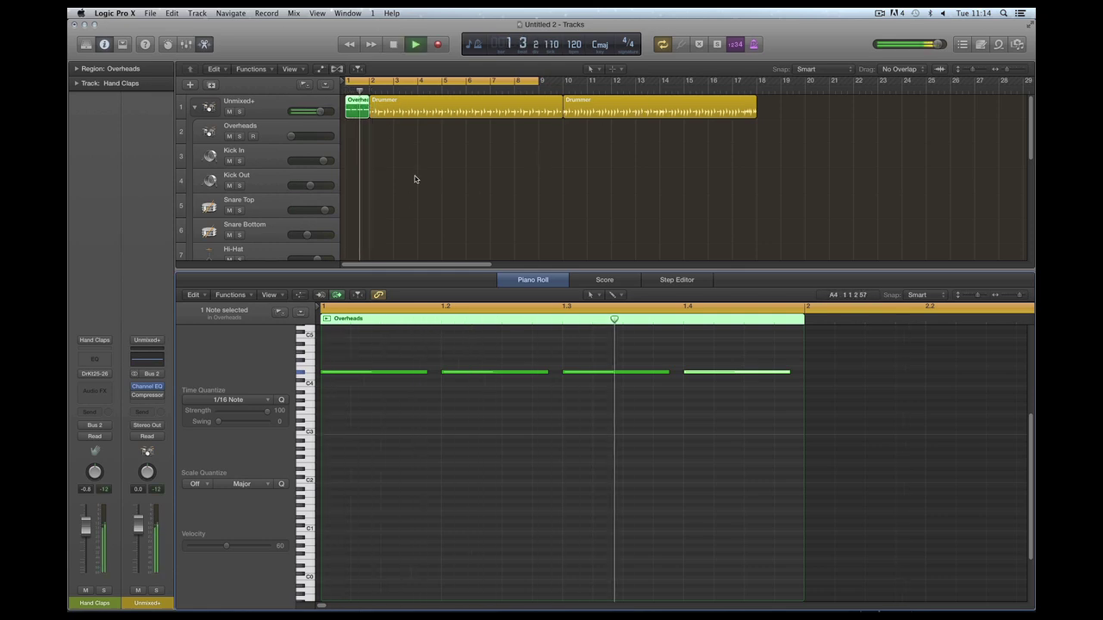
{"action": "key", "text": "x"}
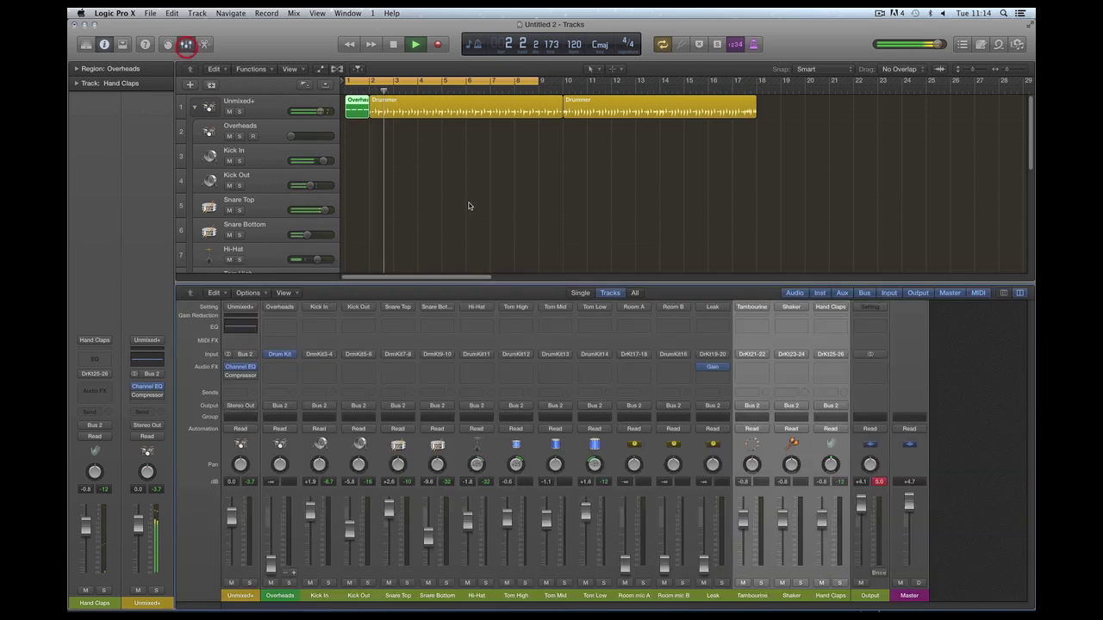
{"action": "key", "text": "space"}
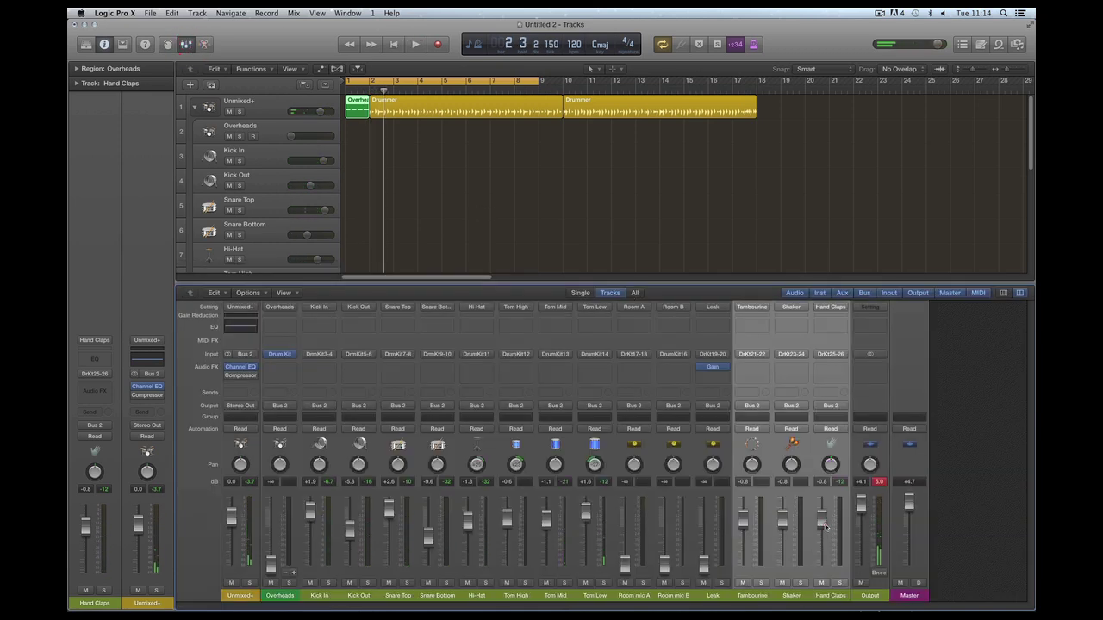
{"action": "key", "text": "space"}
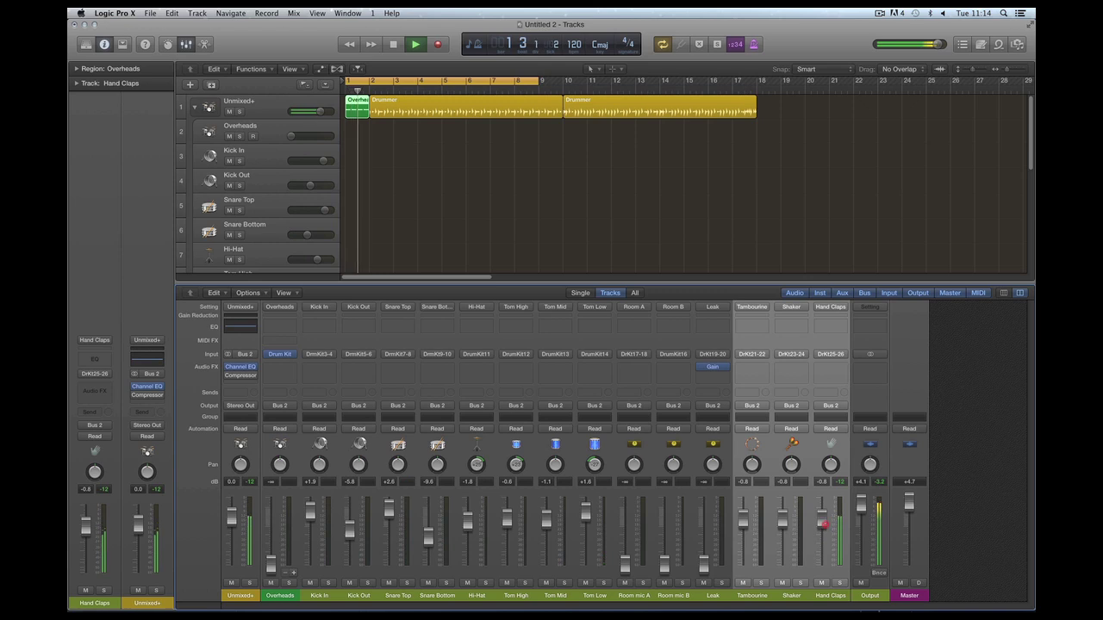
{"action": "left_click_drag", "start_coordinate": [826, 527], "coordinate": [825, 529]}
{"action": "key", "text": "space"}
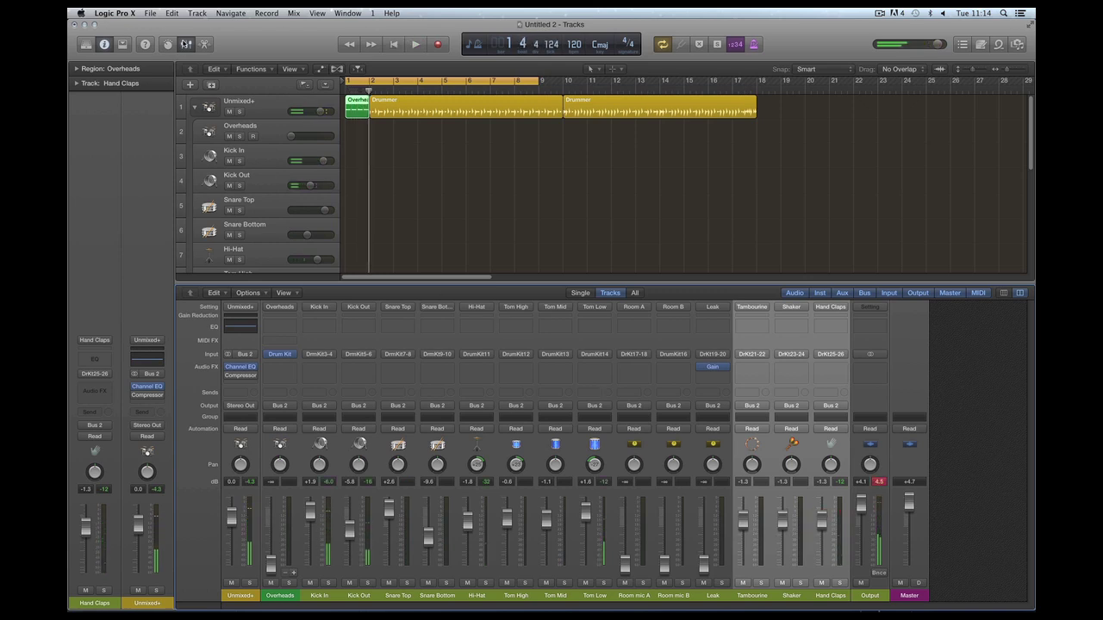
- Open the Overheads count-in region in the Piano Roll, move its four notes down to just below C3 and play them
{"action": "double_click", "coordinate": [356, 101]}
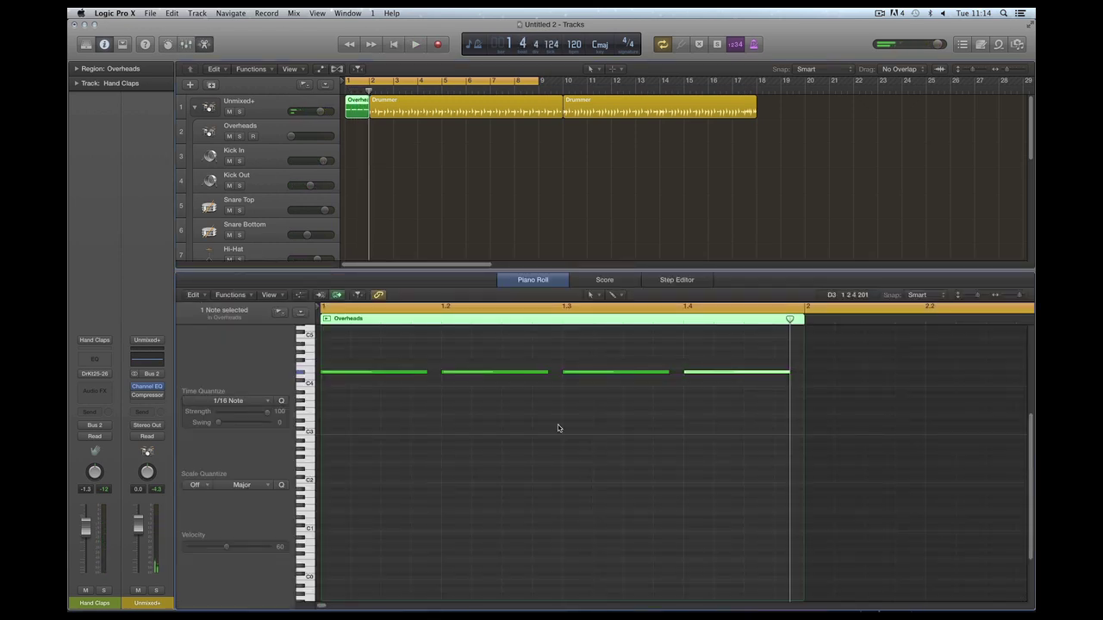
{"action": "left_click", "coordinate": [301, 373]}
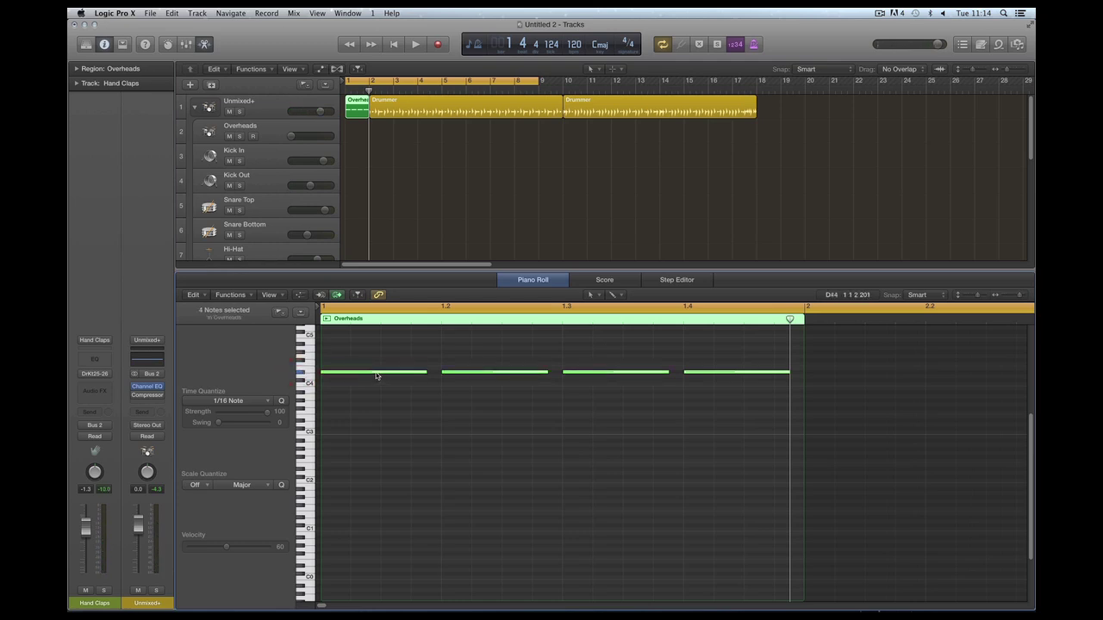
{"action": "left_click_drag", "start_coordinate": [376, 376], "coordinate": [376, 451]}
{"action": "key", "text": "space"}
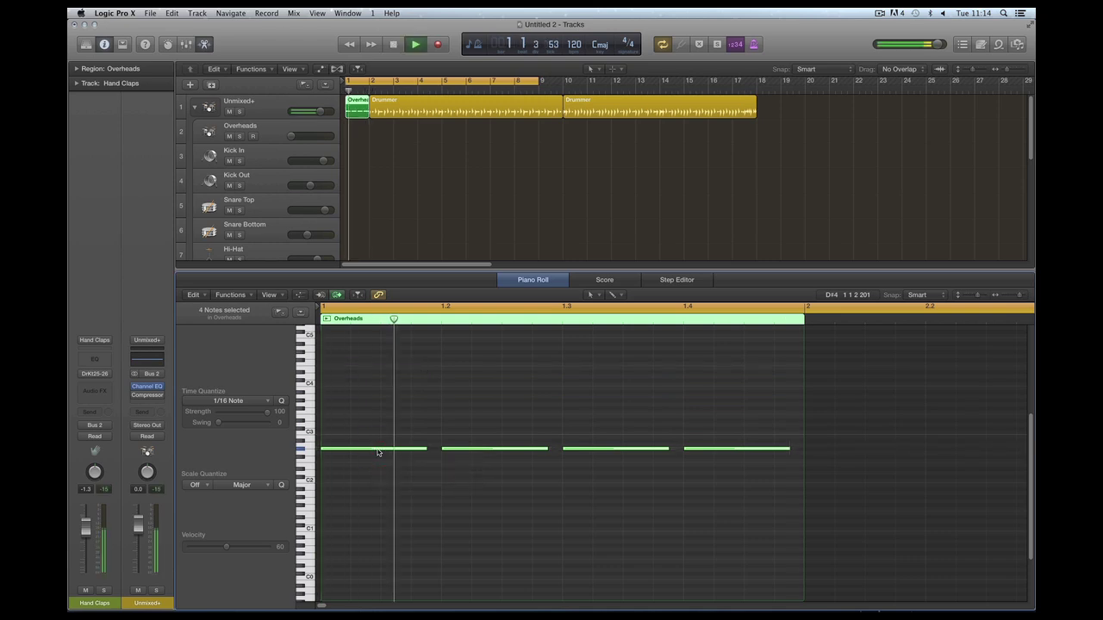
{"action": "key", "text": "space"}
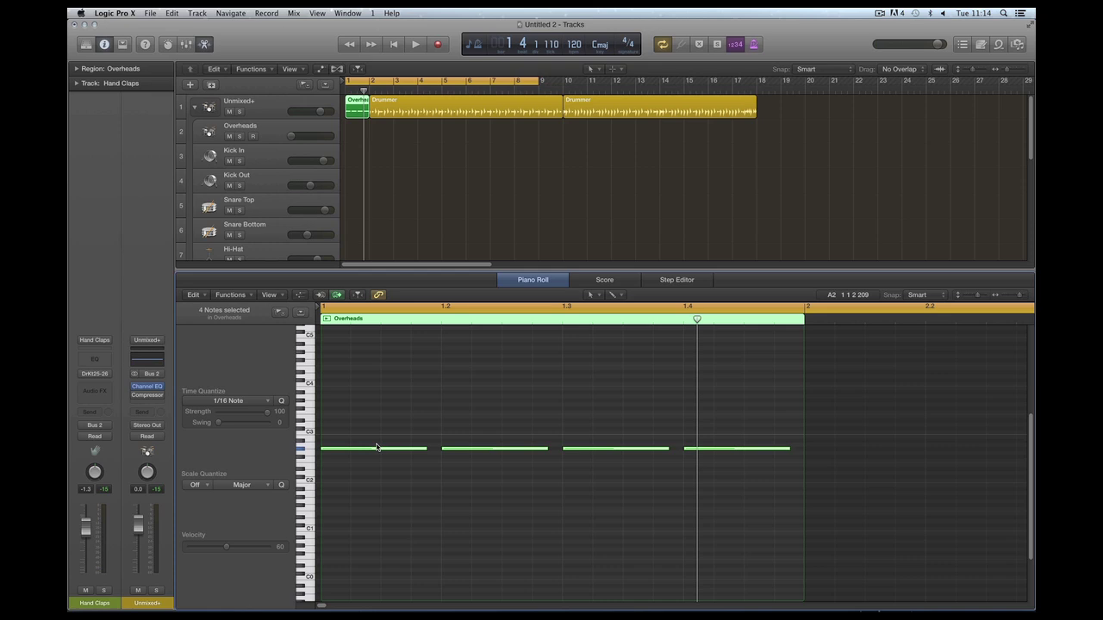
- Replay the lowered four-note count-in from the start of bar 1
{"action": "left_click", "coordinate": [395, 49]}
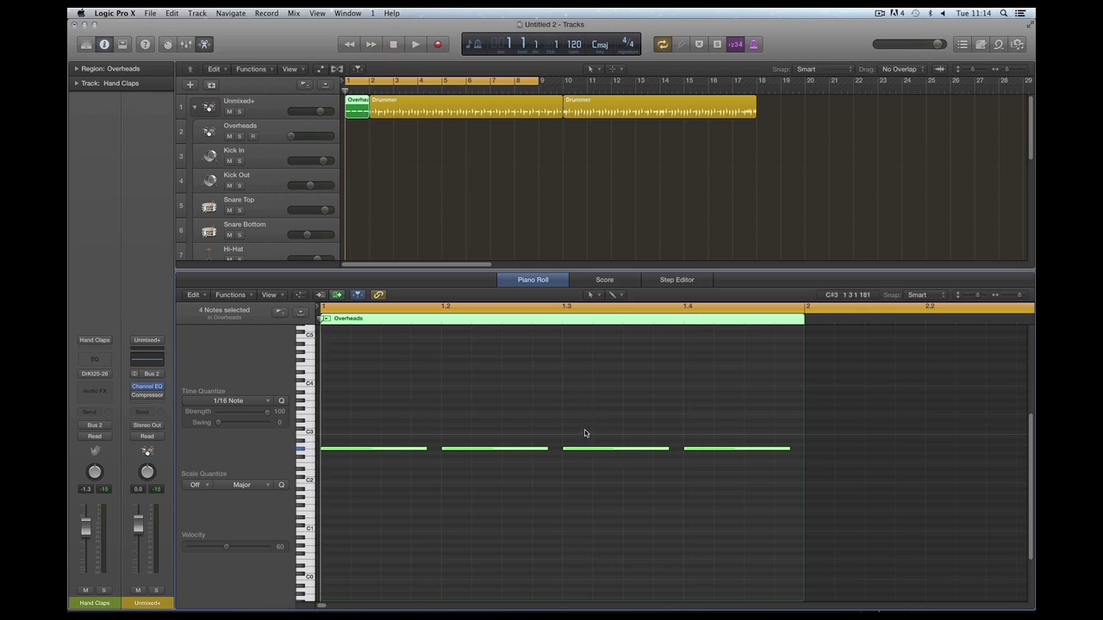
{"action": "key", "text": "space"}
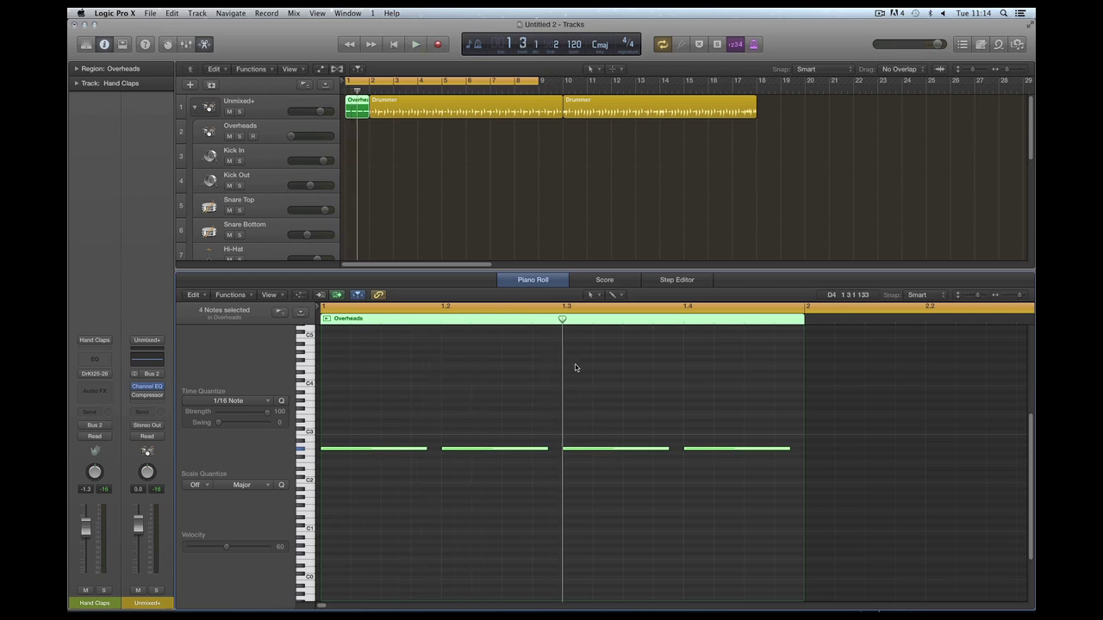
{"action": "left_click_drag", "start_coordinate": [562, 321], "coordinate": [323, 321]}
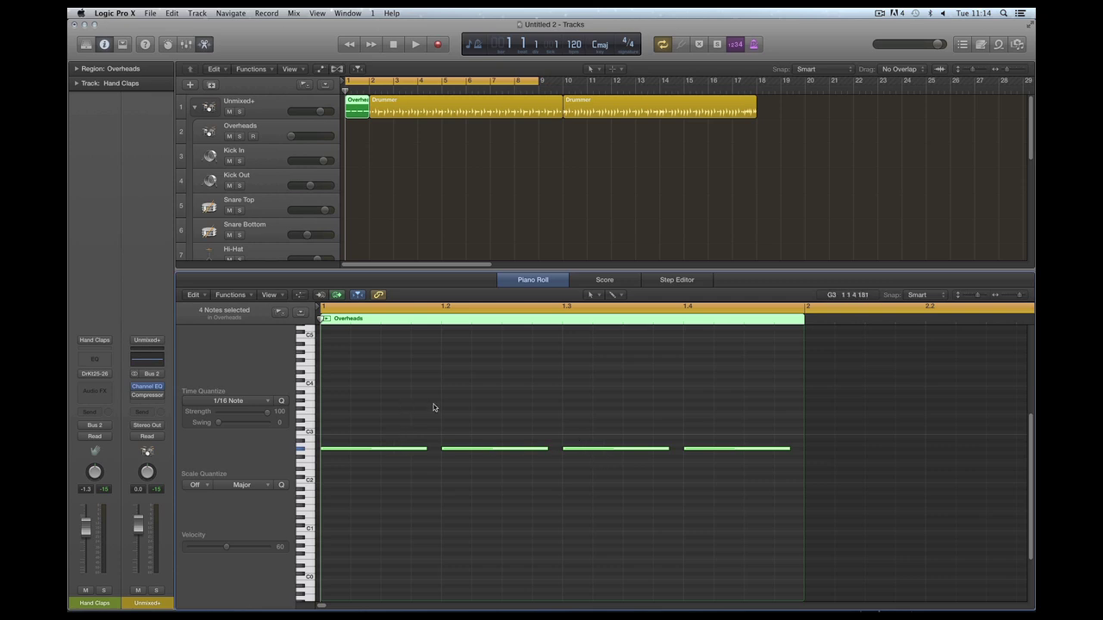
{"action": "key", "text": "space"}
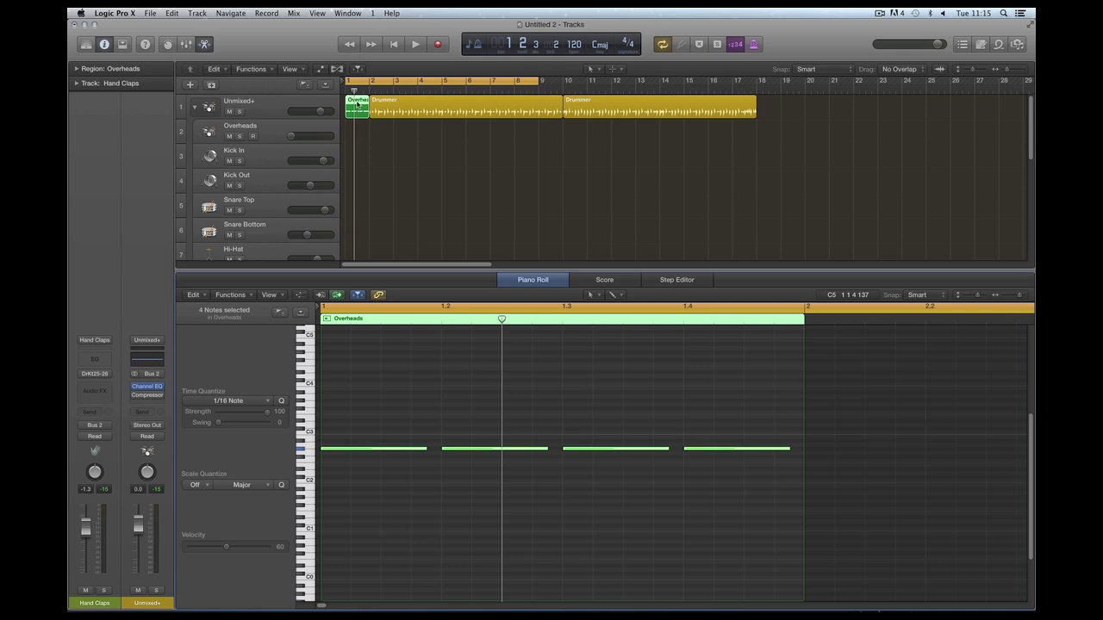
- Move the Overheads region to bar 2 on the Overheads track and play it together with the first Drummer region
{"action": "left_click_drag", "start_coordinate": [360, 102], "coordinate": [385, 126]}
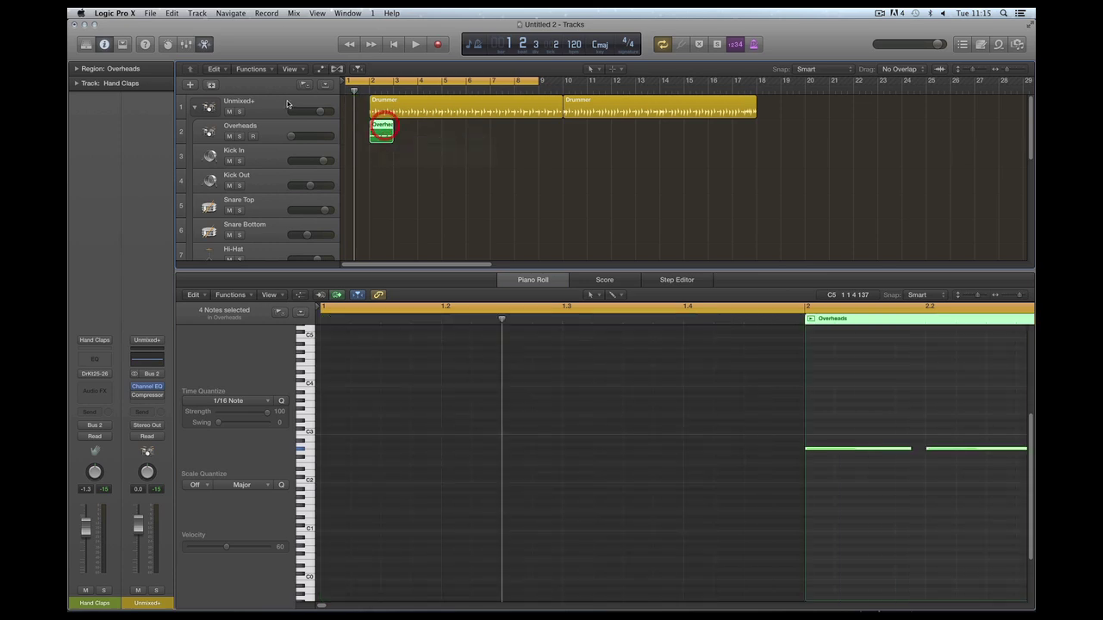
{"action": "left_click", "coordinate": [296, 112]}
{"action": "key", "text": "space"}
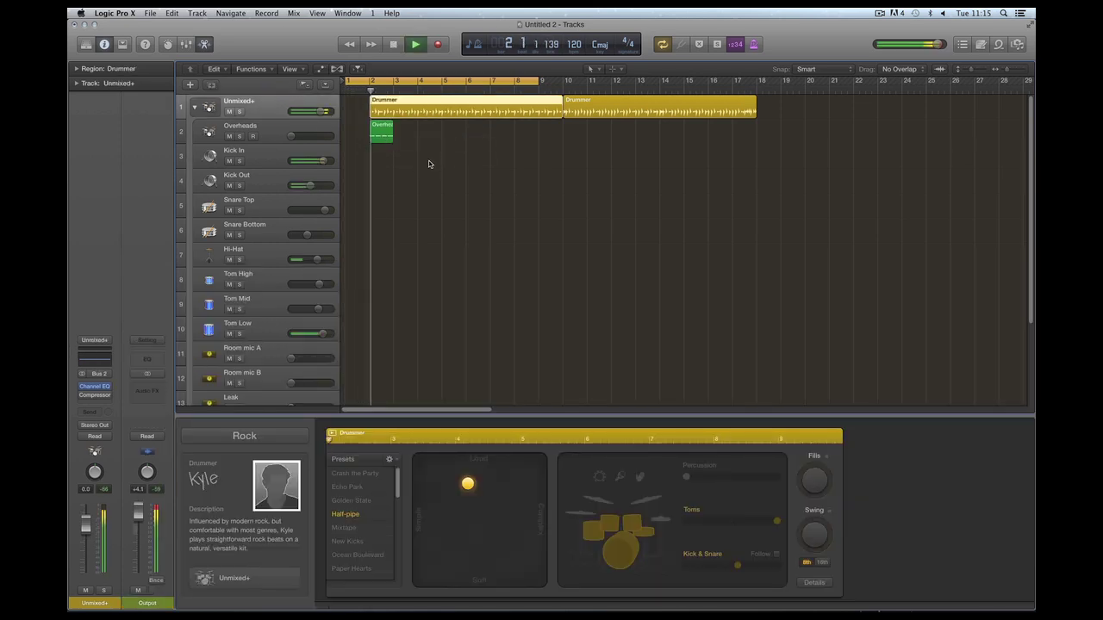
{"action": "key", "text": "space"}
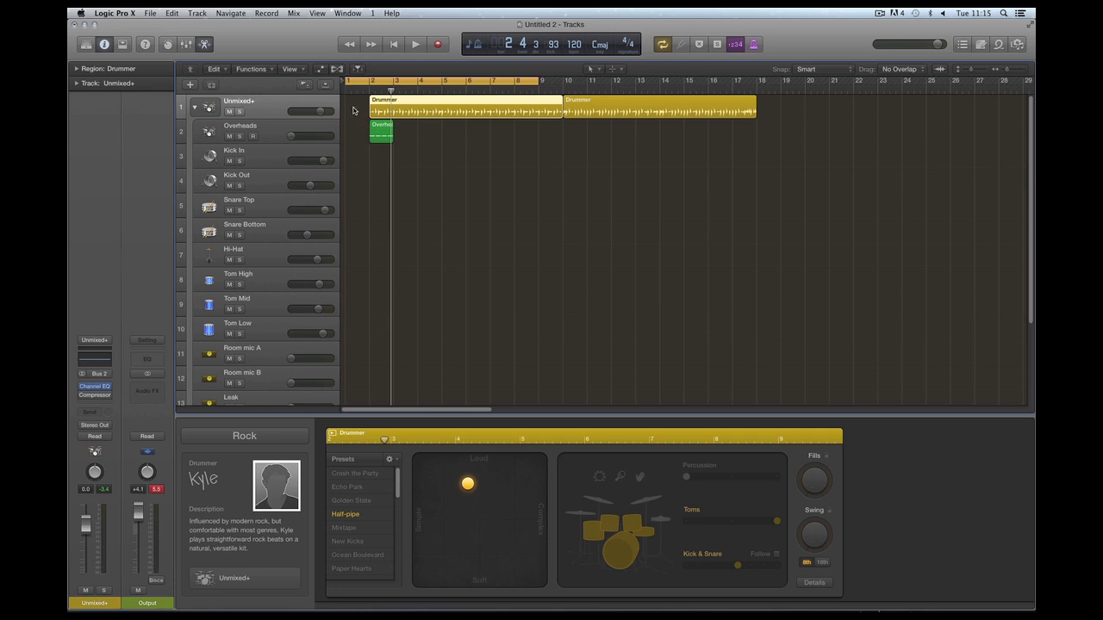
- Show the mixer and move the Overheads and both Drummer regions one bar earlier, starting at bar 1
{"action": "left_click", "coordinate": [189, 48]}
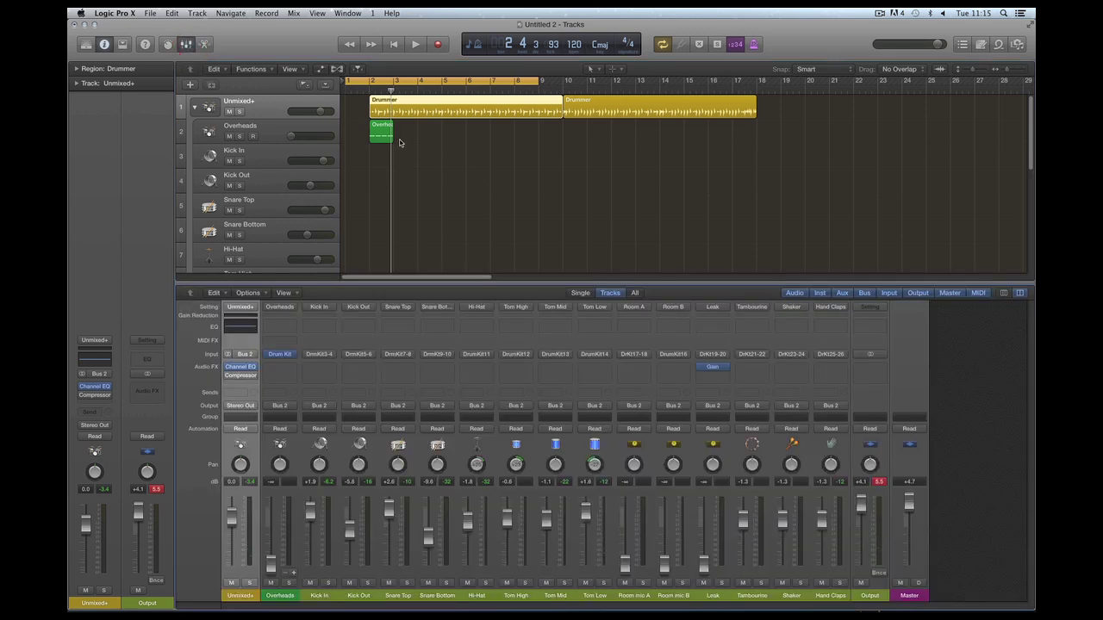
{"action": "left_click_drag", "start_coordinate": [380, 130], "coordinate": [473, 99]}
{"action": "left_click_drag", "start_coordinate": [794, 105], "coordinate": [362, 138]}
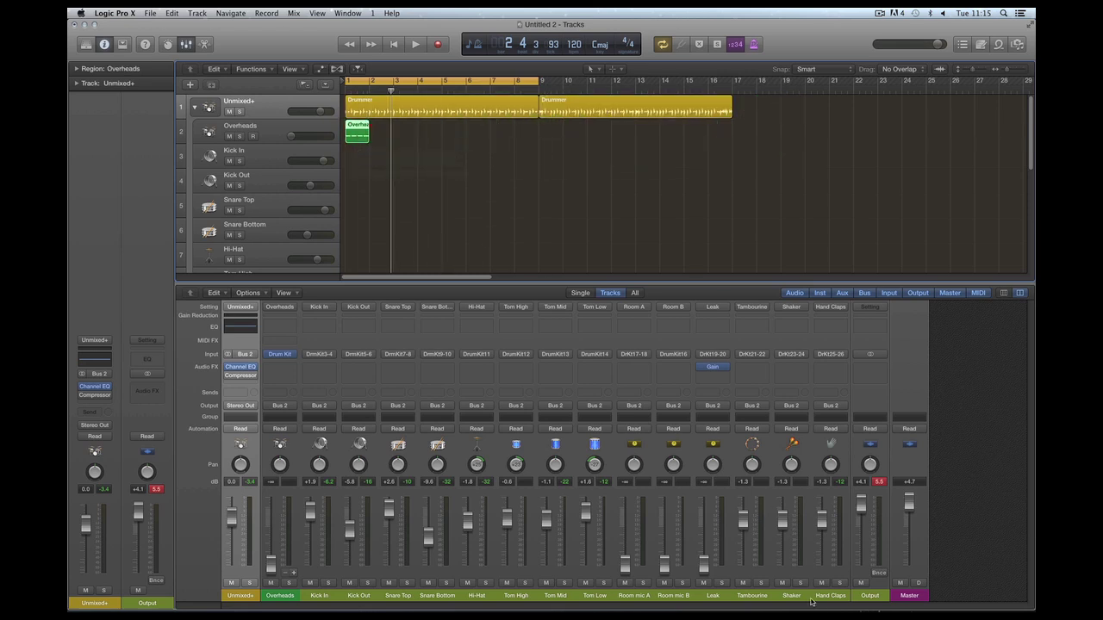
- Select the Hand Claps channel and play from bar 1 to check its level alongside the drum beat
{"action": "left_click", "coordinate": [827, 595]}
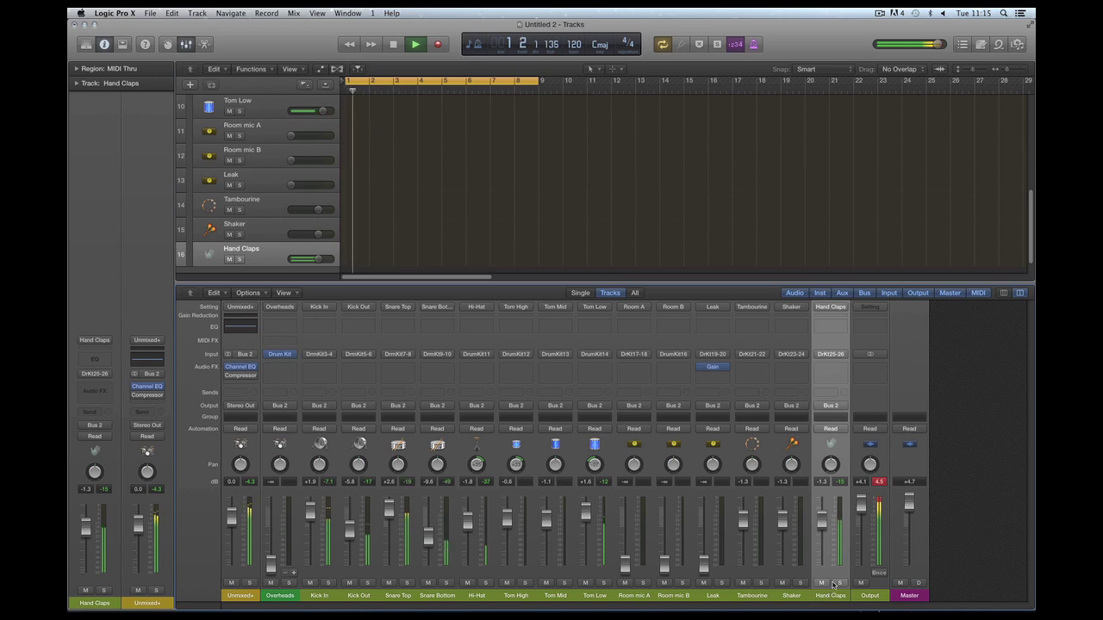
{"action": "key", "text": "space"}
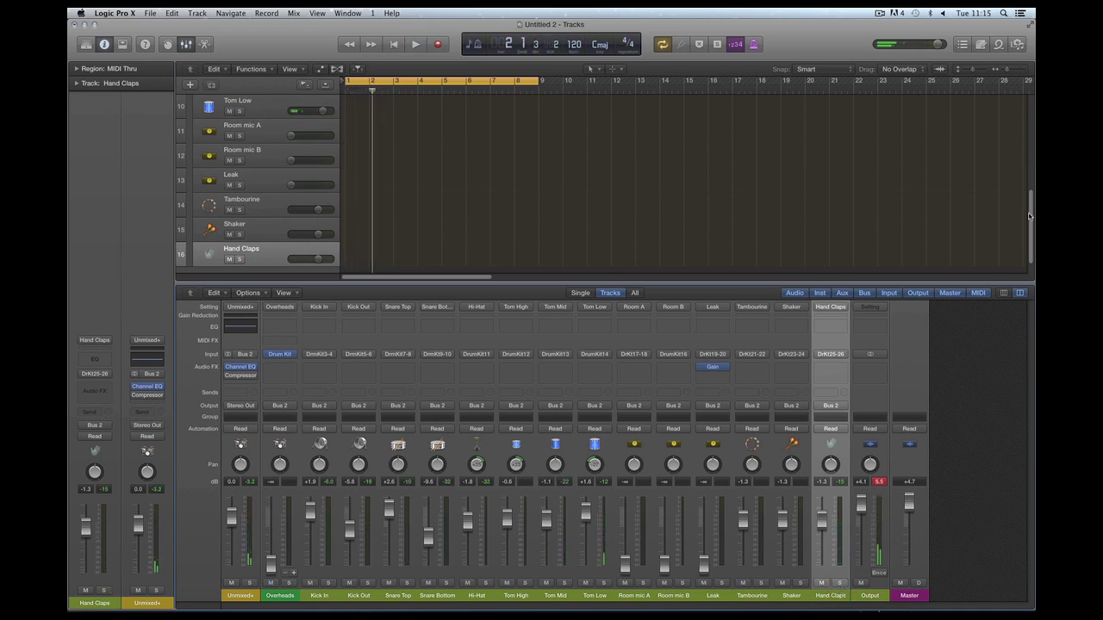
{"action": "left_click_drag", "start_coordinate": [1029, 216], "coordinate": [1029, 98]}
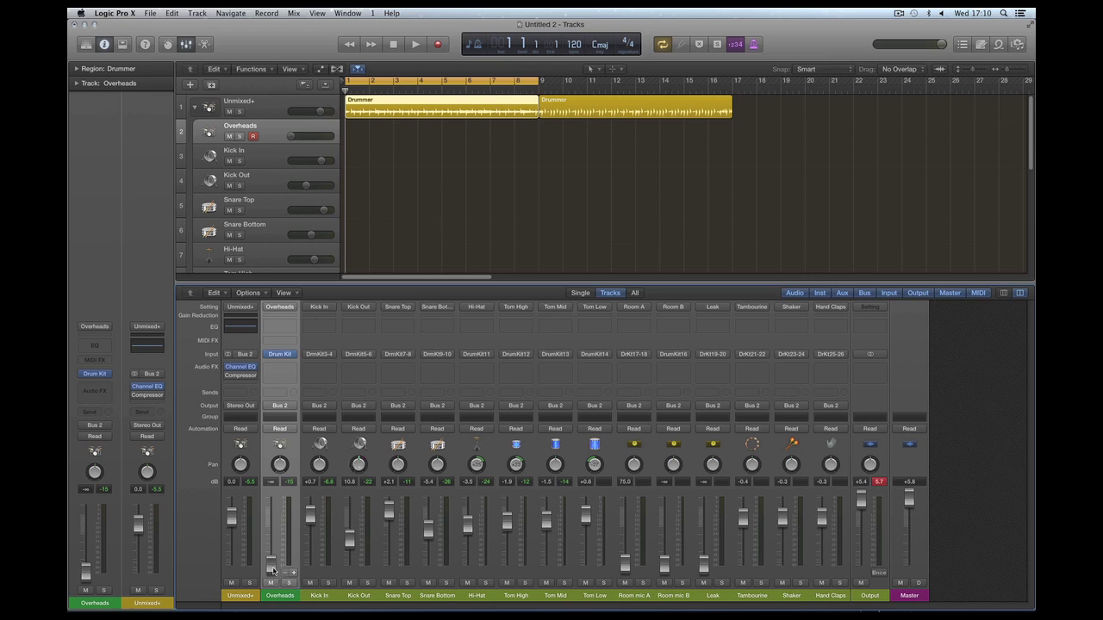
- Raise the Overheads fader, solo the channel and play the loop while setting the fader to -1.3 dB
{"action": "left_click", "coordinate": [272, 571], "text": "alt"}
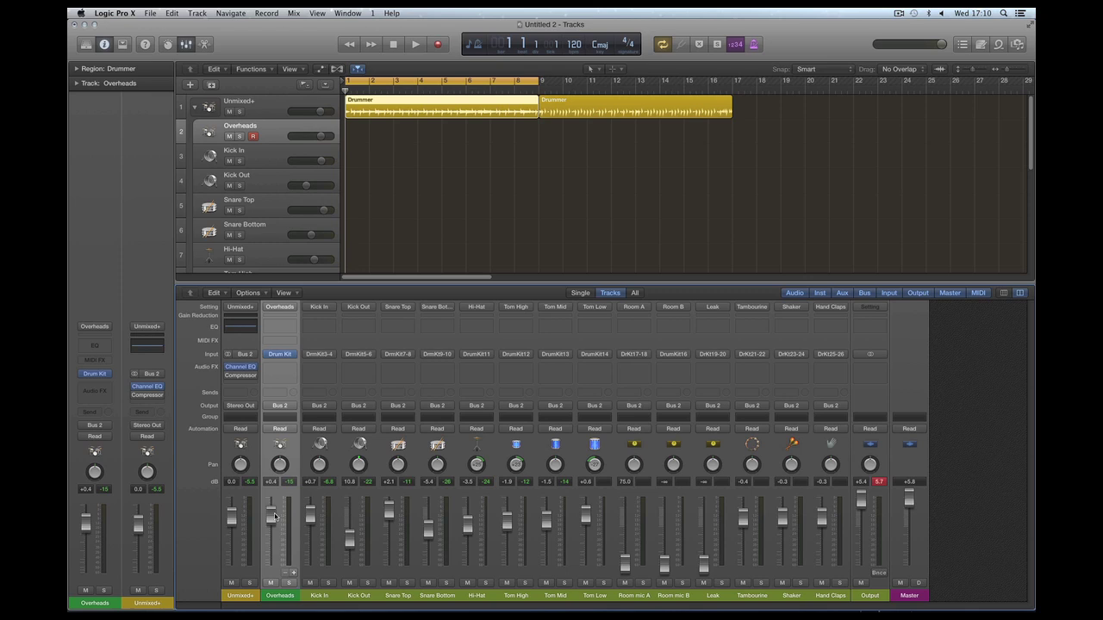
{"action": "left_click_drag", "start_coordinate": [272, 517], "coordinate": [271, 520]}
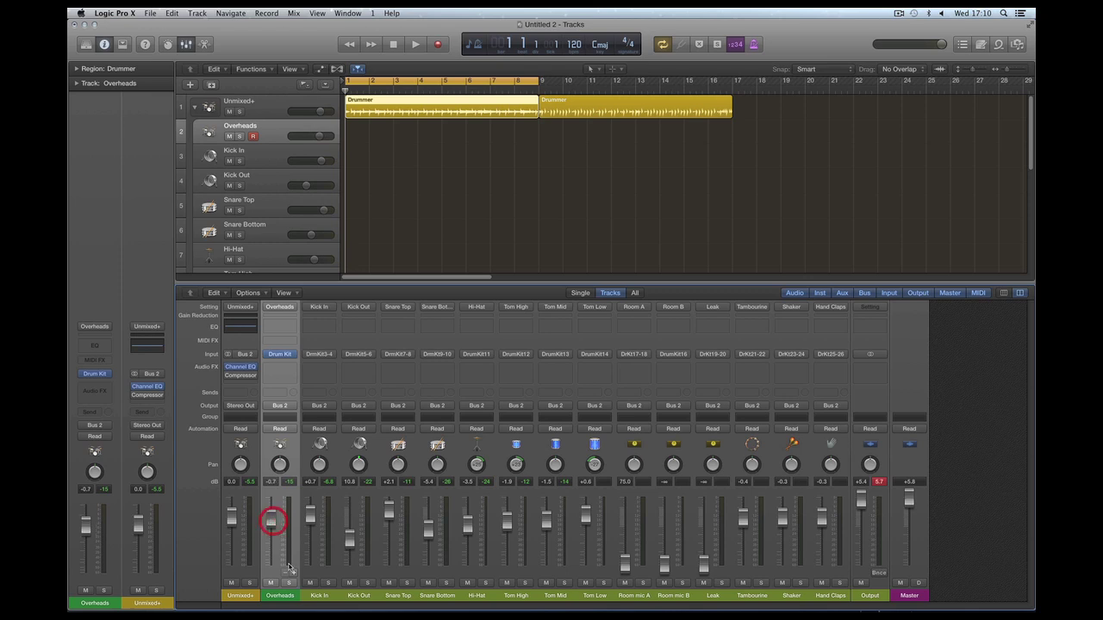
{"action": "left_click", "coordinate": [289, 583]}
{"action": "key", "text": "space"}
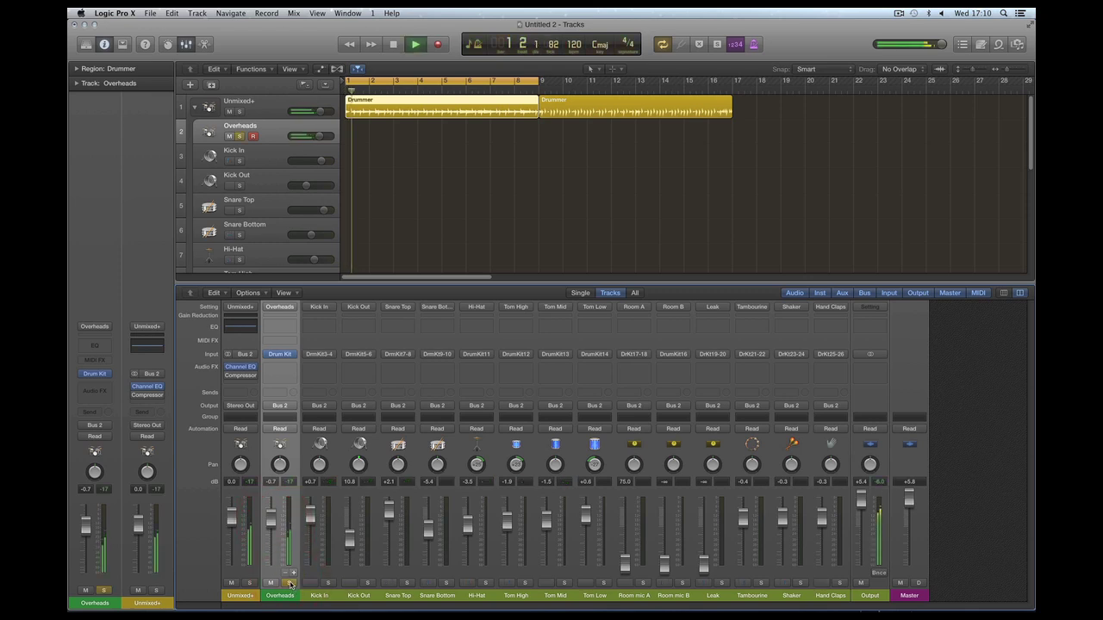
{"action": "mouse_move", "coordinate": [270, 519]}
{"action": "left_mouse_down"}
{"action": "mouse_move", "coordinate": [273, 511]}
{"action": "mouse_move", "coordinate": [273, 528]}
{"action": "left_mouse_up"}
{"action": "key", "text": "space"}
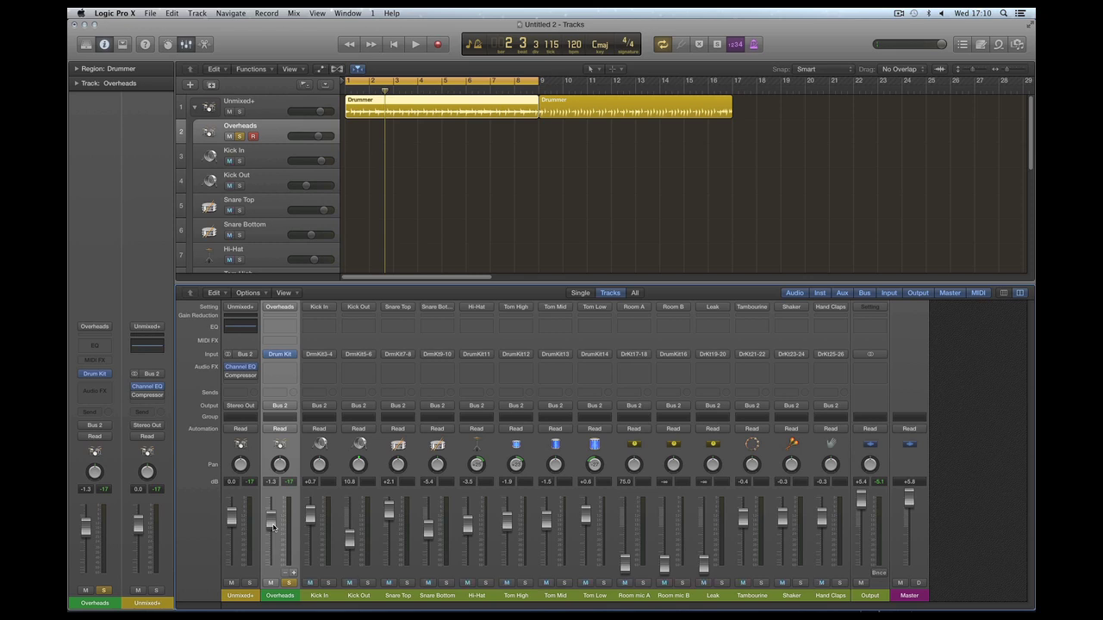
- Unsolo Overheads, set its fader to +0.3 dB and play the full kit
{"action": "mouse_move", "coordinate": [272, 528]}
{"action": "left_mouse_down"}
{"action": "mouse_move", "coordinate": [270, 546]}
{"action": "mouse_move", "coordinate": [266, 509]}
{"action": "mouse_move", "coordinate": [271, 522]}
{"action": "left_mouse_up"}
{"action": "left_click", "coordinate": [288, 581]}
{"action": "left_click", "coordinate": [288, 584]}
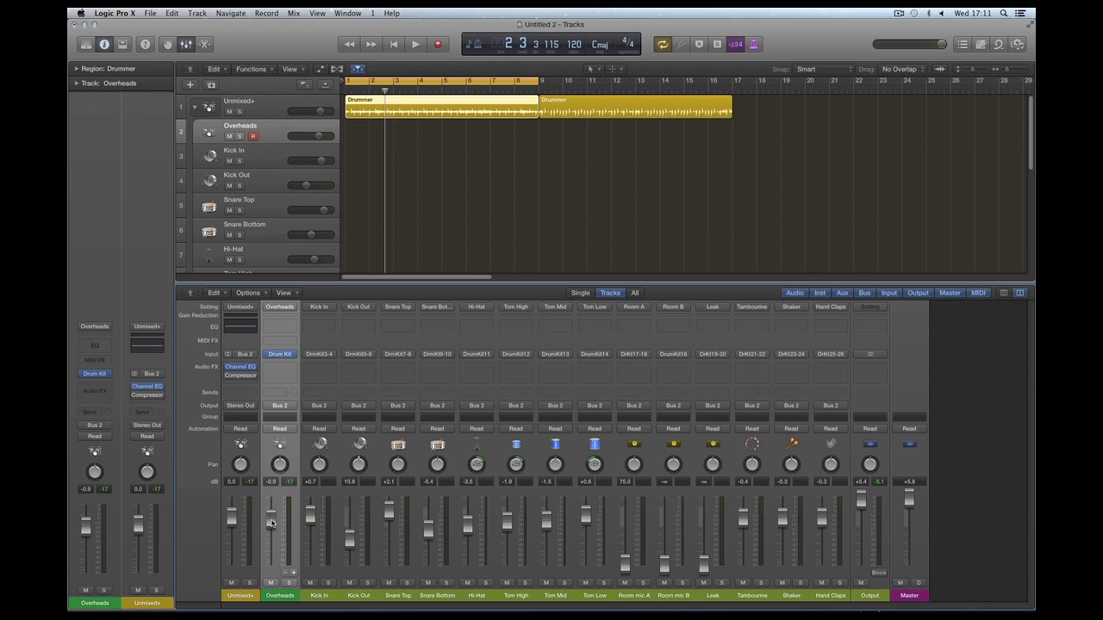
{"action": "mouse_move", "coordinate": [271, 519]}
{"action": "left_mouse_down"}
{"action": "mouse_move", "coordinate": [278, 506]}
{"action": "mouse_move", "coordinate": [273, 555]}
{"action": "mouse_move", "coordinate": [271, 520]}
{"action": "left_mouse_up"}
{"action": "key", "text": "space"}
{"action": "key", "text": "space"}
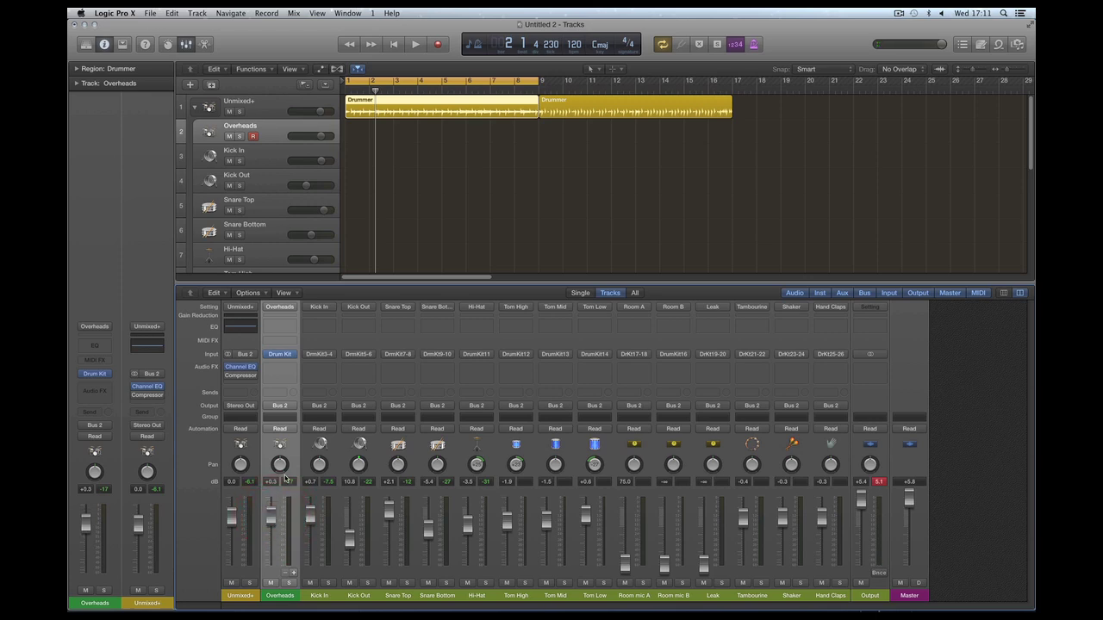
- Turn off Overheads for the kick, snare and hi-hat in Drum Kit Designer, and close the plug-in window
{"action": "left_click", "coordinate": [280, 355]}
{"action": "left_click_drag", "start_coordinate": [570, 64], "coordinate": [542, 54]}
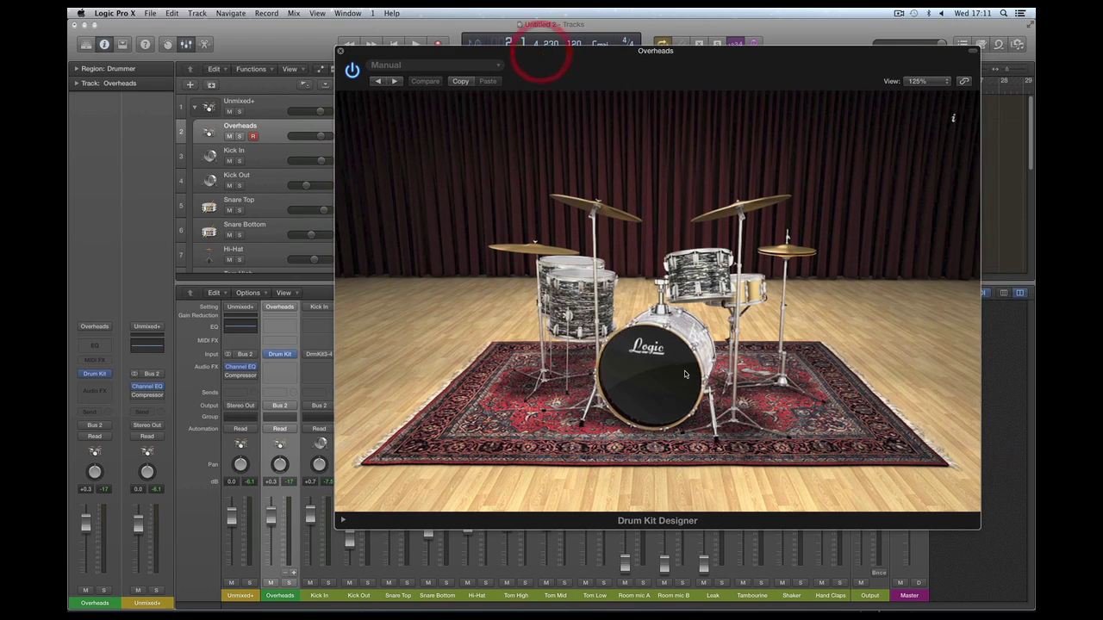
{"action": "left_click", "coordinate": [676, 372]}
{"action": "left_click", "coordinate": [926, 428]}
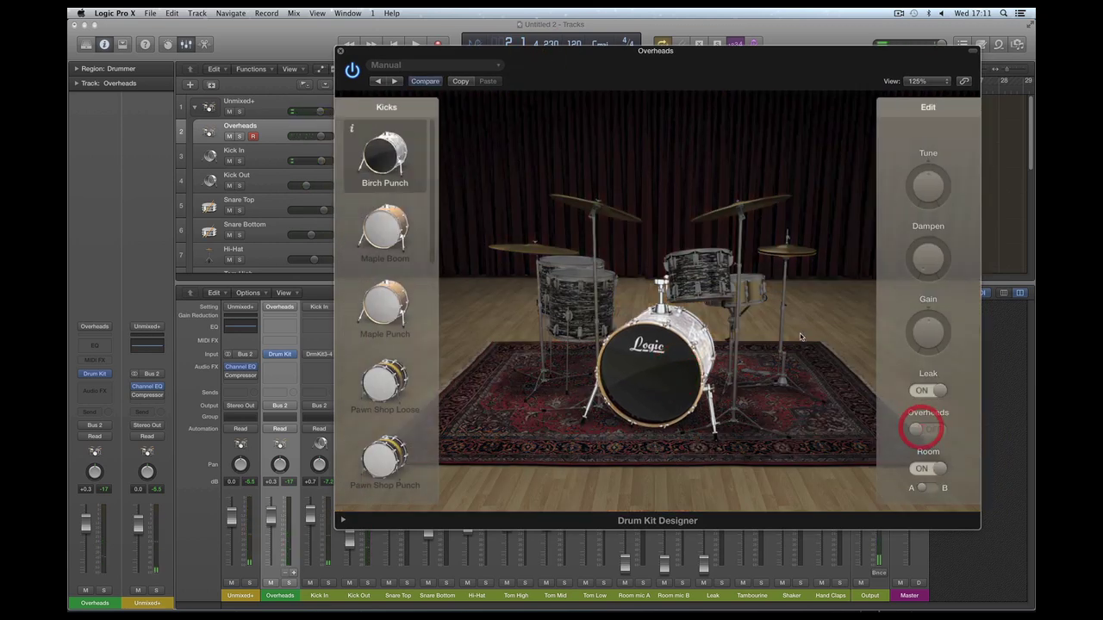
{"action": "left_click", "coordinate": [755, 297]}
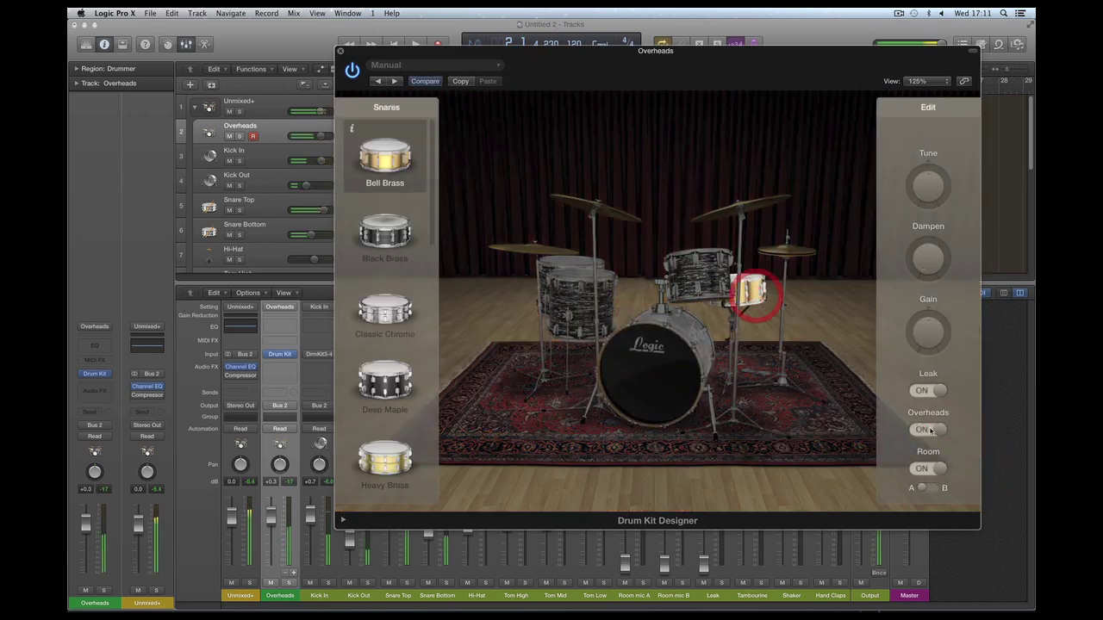
{"action": "left_click", "coordinate": [926, 429]}
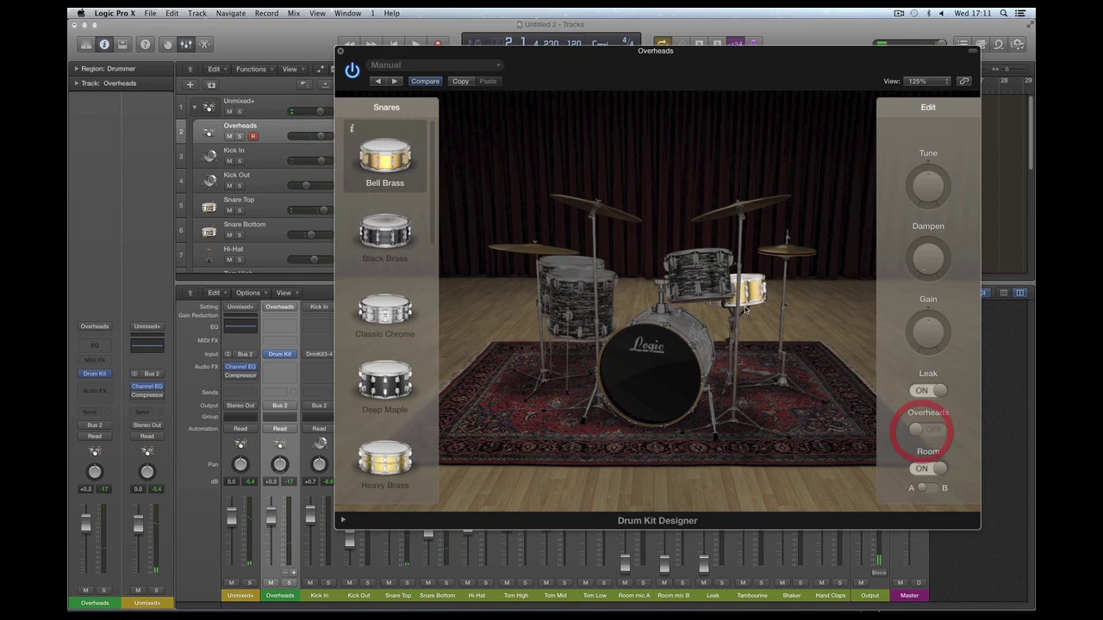
{"action": "left_click", "coordinate": [925, 432]}
{"action": "left_click", "coordinate": [787, 250]}
{"action": "left_click", "coordinate": [924, 431]}
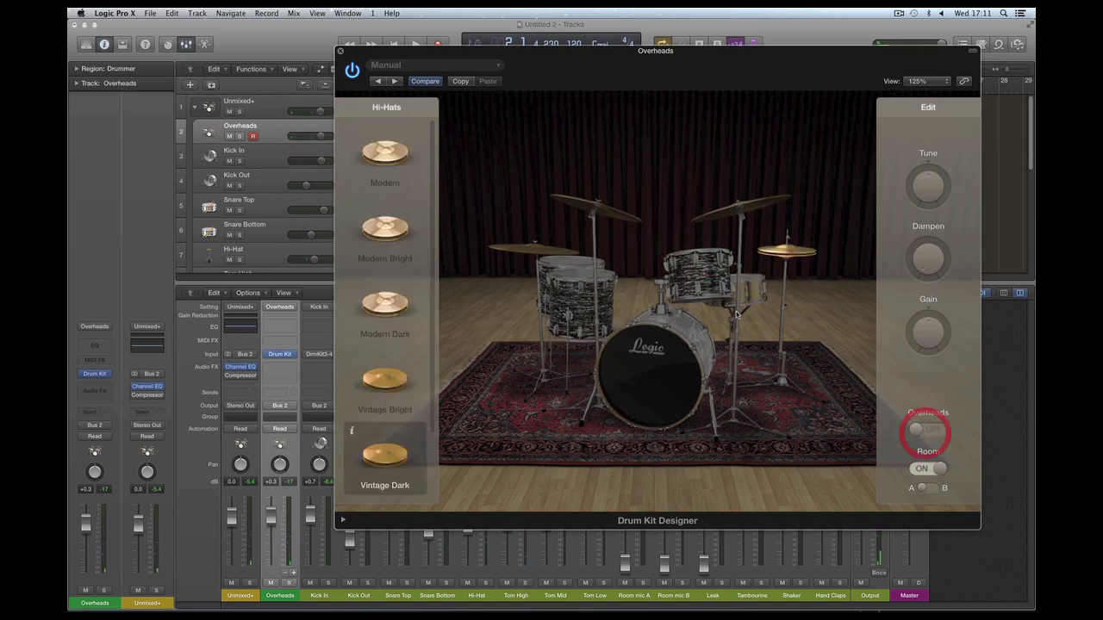
{"action": "left_click", "coordinate": [341, 51]}
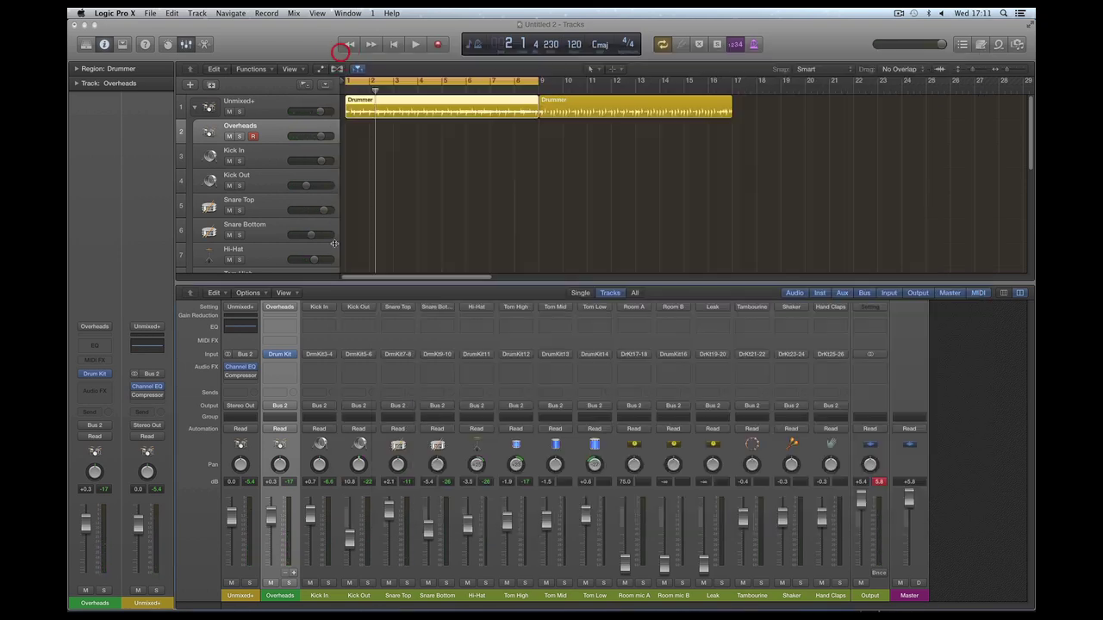
- Play the Overheads channel soloed, lower its fader to -60.0 dB and unsolo it
{"action": "left_click", "coordinate": [288, 584]}
{"action": "key", "text": "space"}
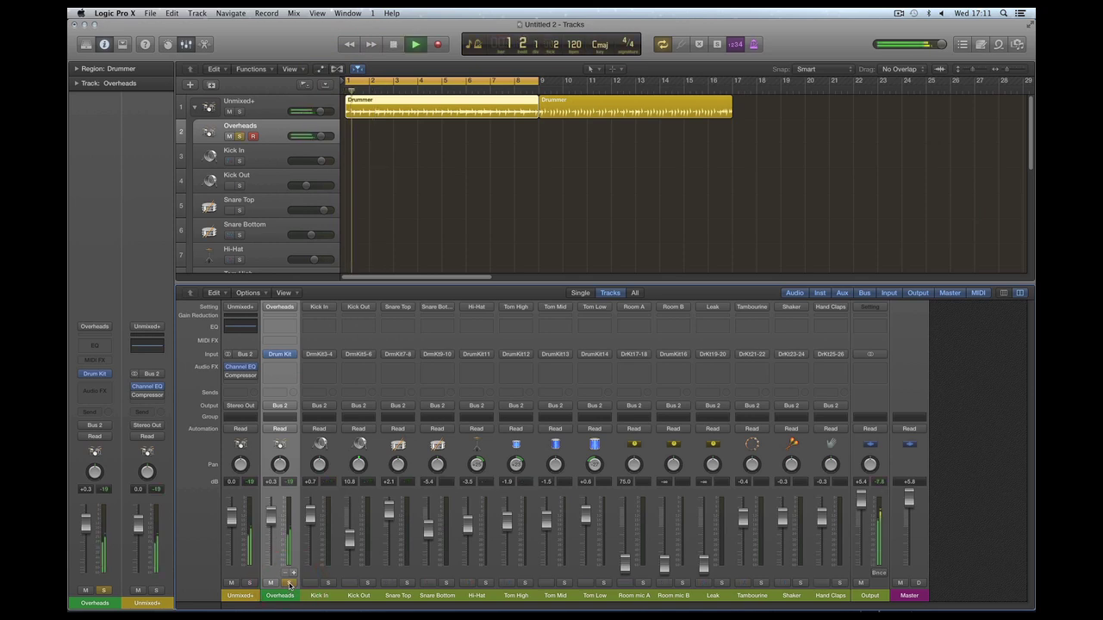
{"action": "key", "text": "space"}
{"action": "left_click_drag", "start_coordinate": [270, 515], "coordinate": [270, 565]}
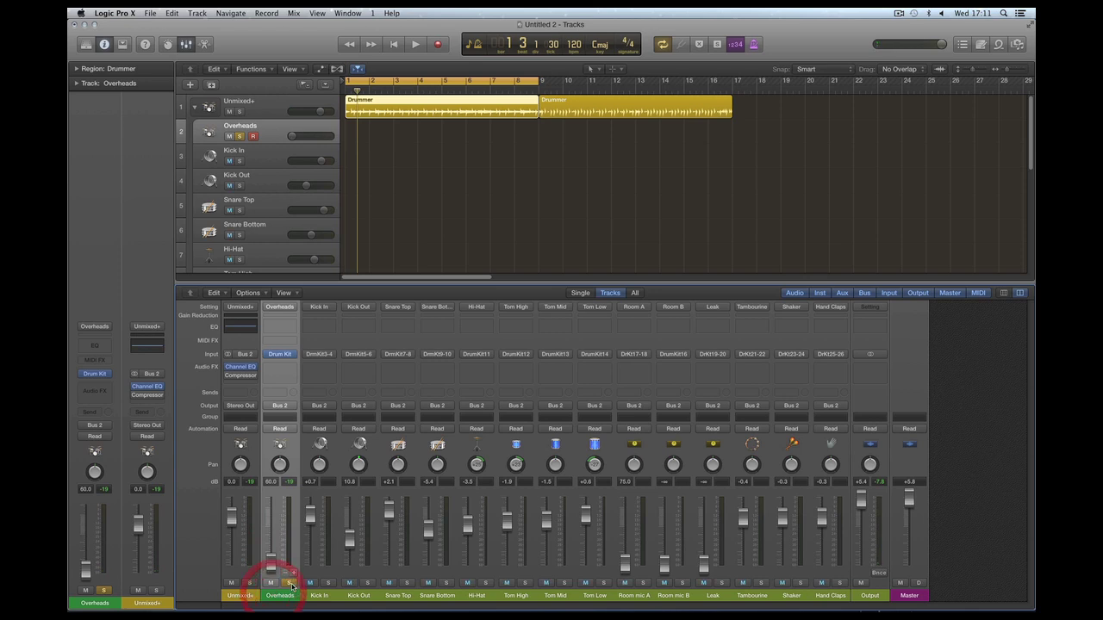
{"action": "left_click", "coordinate": [288, 583]}
- Select the channels from Kick In through Tom Low and raise their faders together, bringing Snare Top to +3.2 dB
{"action": "left_click", "coordinate": [323, 597]}
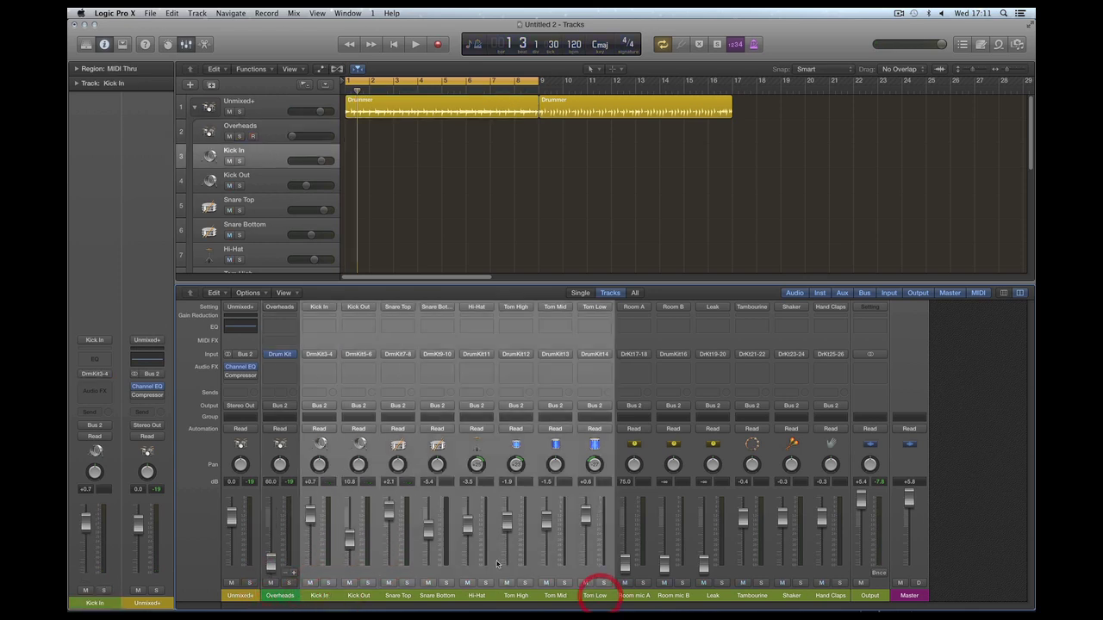
{"action": "left_click", "coordinate": [595, 596], "text": "shift"}
{"action": "left_click_drag", "start_coordinate": [389, 506], "coordinate": [388, 508]}
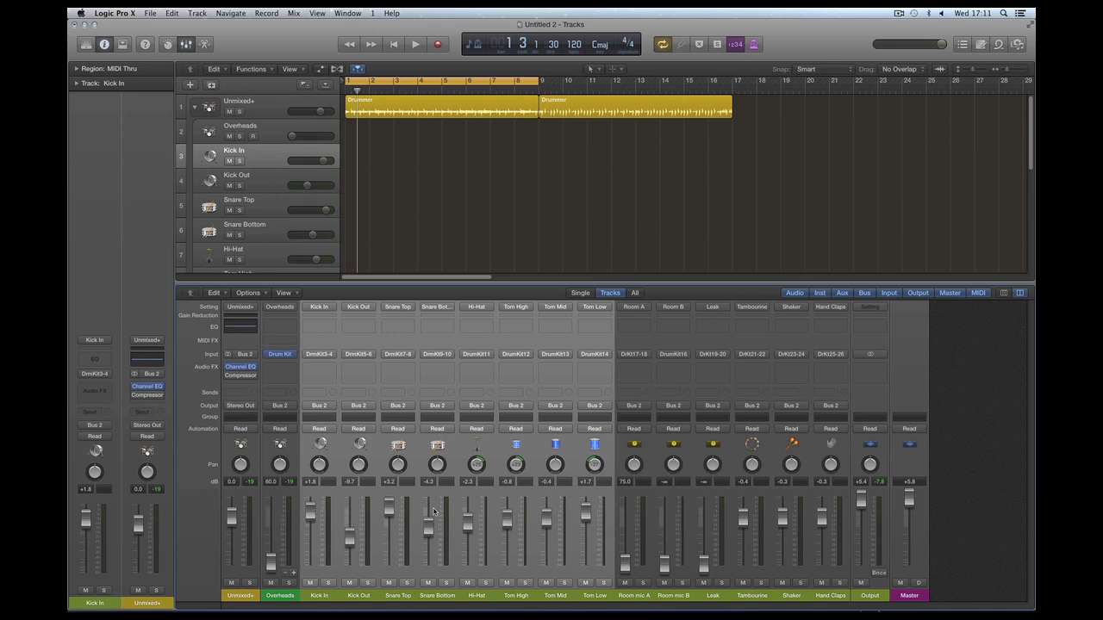
- Play the loop with the raised channels and set the Overheads fader to -14.4 dB
{"action": "key", "text": "space"}
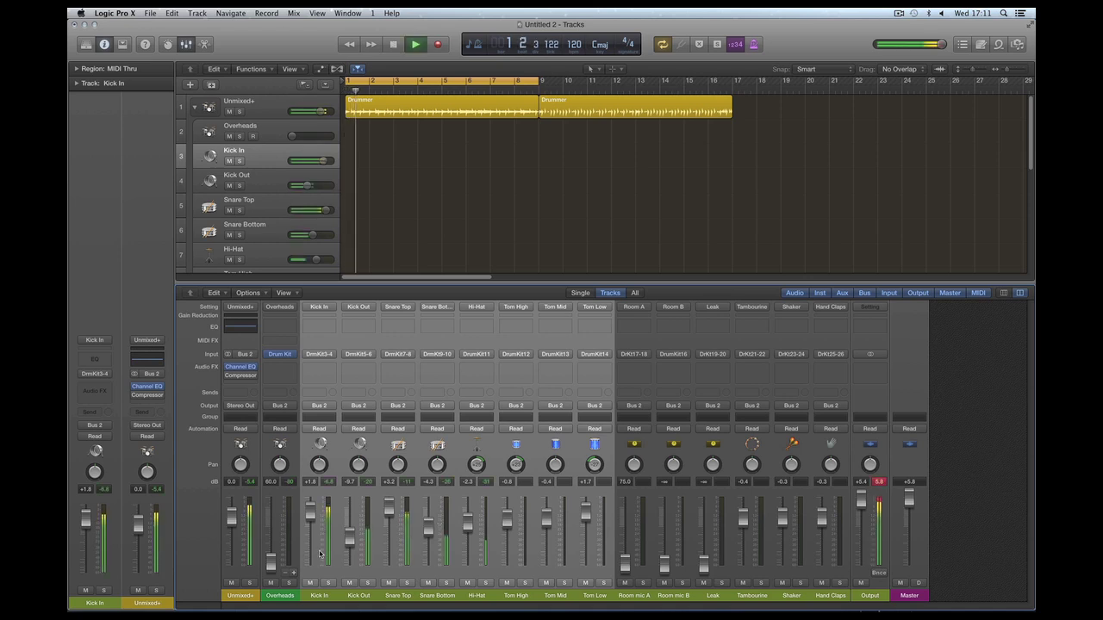
{"action": "left_click_drag", "start_coordinate": [279, 566], "coordinate": [274, 524]}
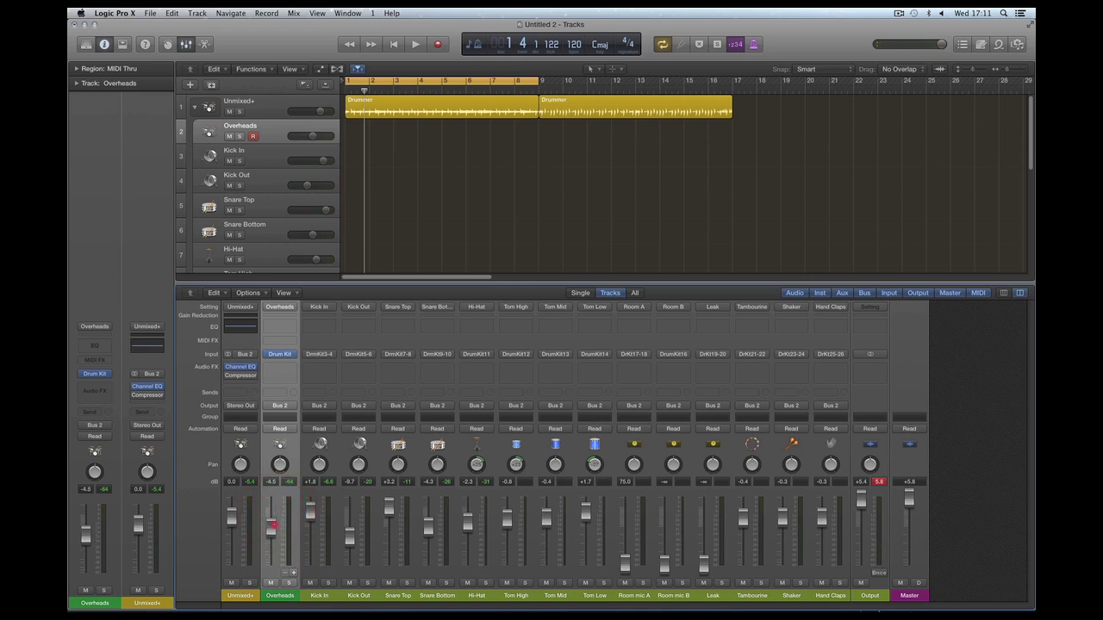
{"action": "left_click_drag", "start_coordinate": [274, 524], "coordinate": [272, 545]}
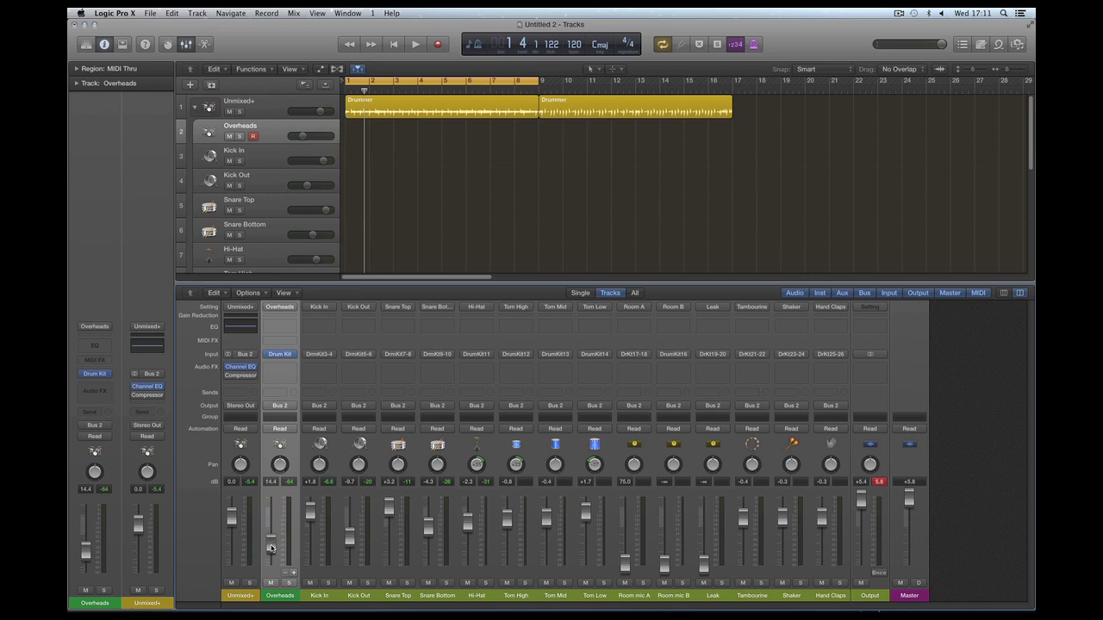
- Play the loop and raise the Overheads fader to -2.2 dB
{"action": "key", "text": "space"}
{"action": "left_click", "coordinate": [270, 510]}
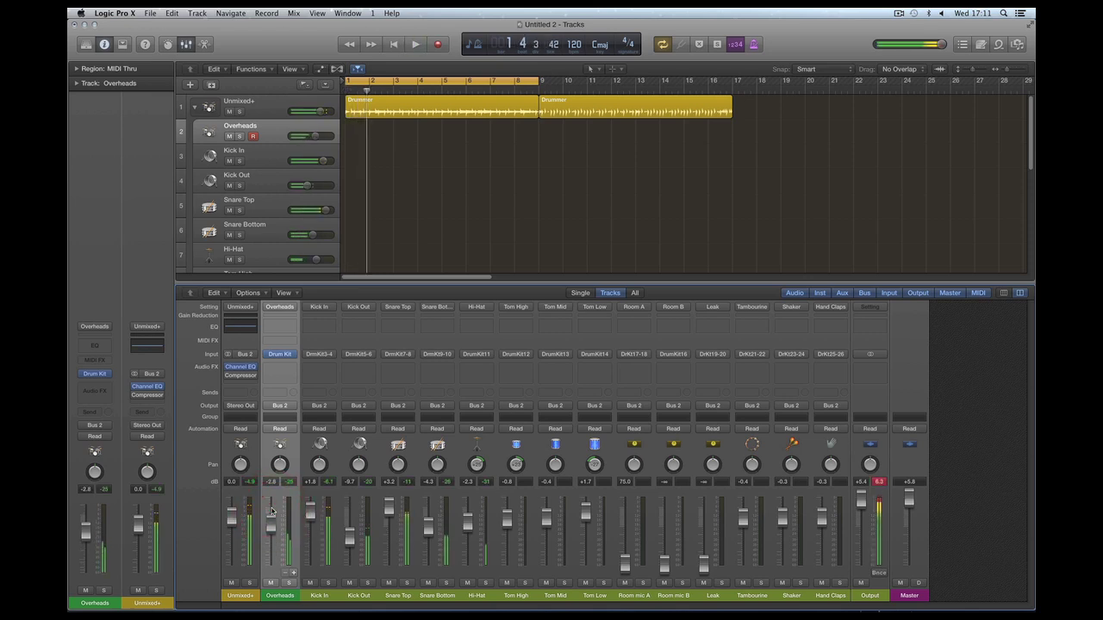
{"action": "left_click_drag", "start_coordinate": [270, 510], "coordinate": [270, 506]}
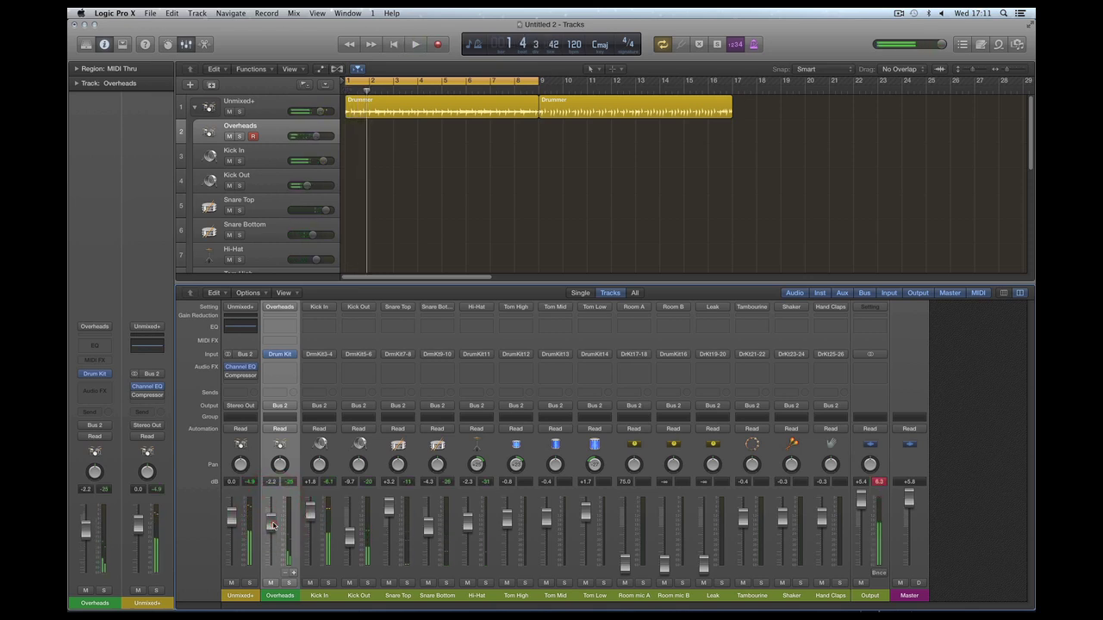
- Turn Overheads back on for the kick, snare and hi-hat in the Overheads channel's Drum Kit Designer
{"action": "left_click", "coordinate": [280, 354]}
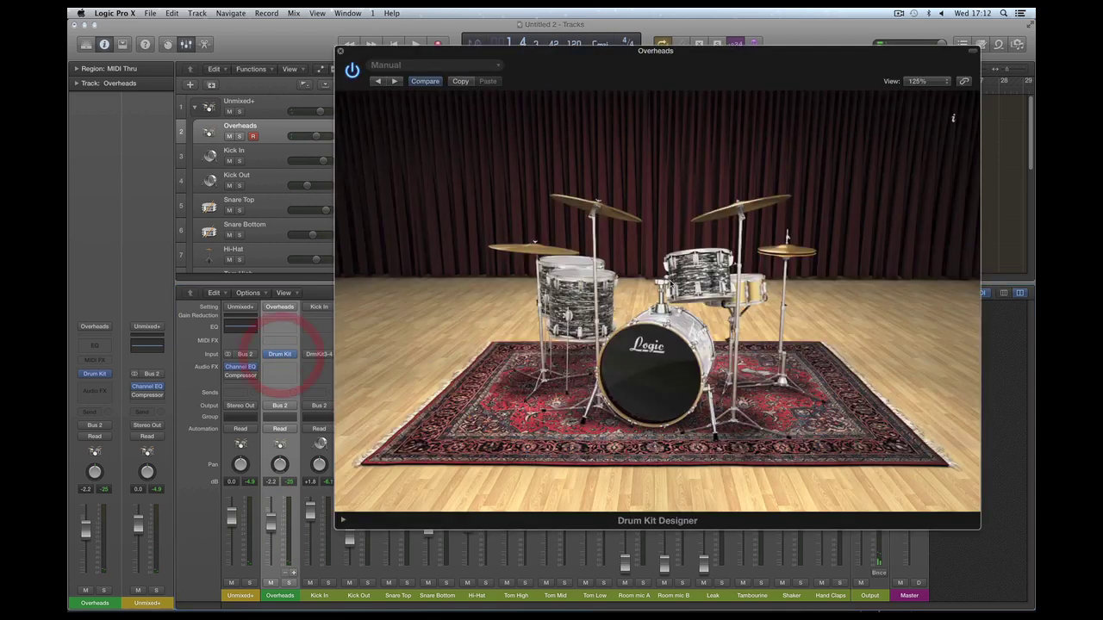
{"action": "left_click", "coordinate": [689, 347]}
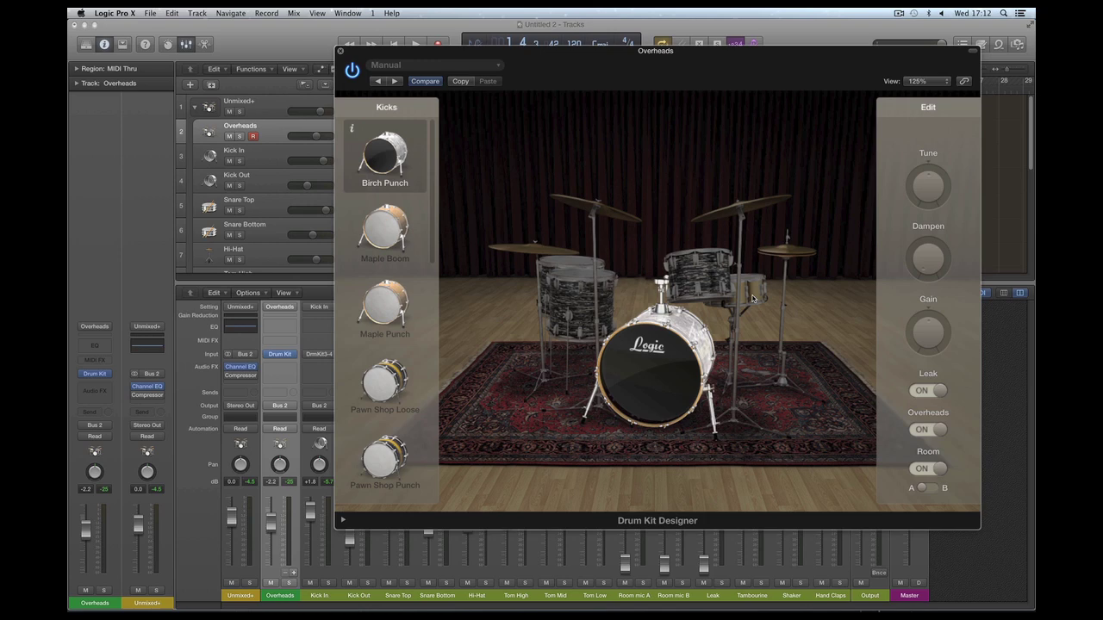
{"action": "left_click", "coordinate": [752, 298]}
{"action": "left_click", "coordinate": [930, 429]}
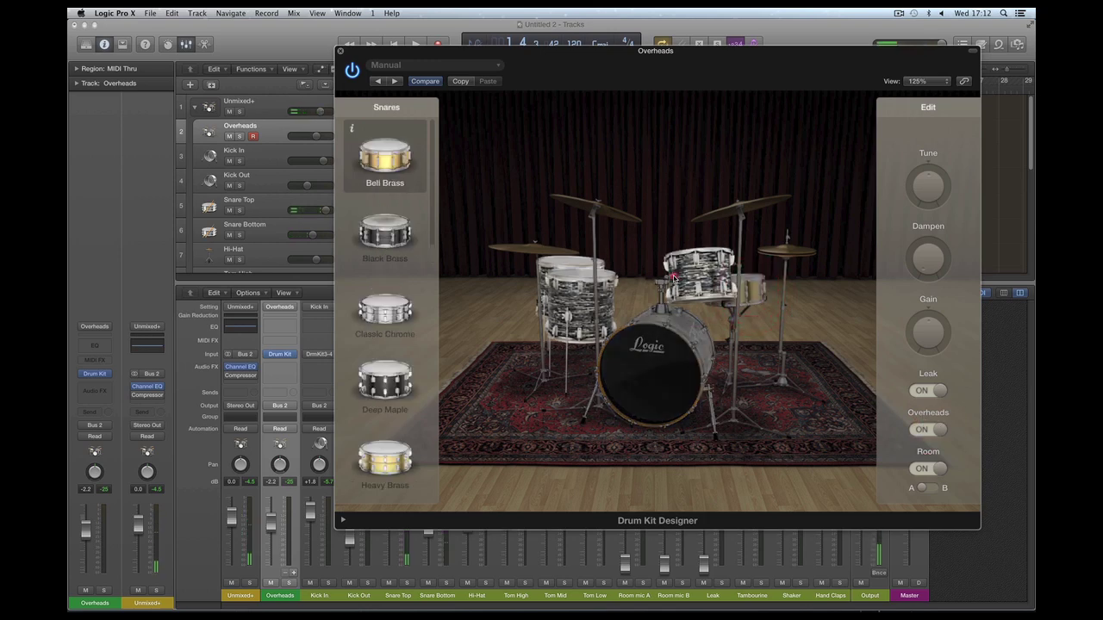
{"action": "left_click", "coordinate": [931, 429]}
{"action": "left_click", "coordinate": [786, 250]}
{"action": "left_click", "coordinate": [929, 429]}
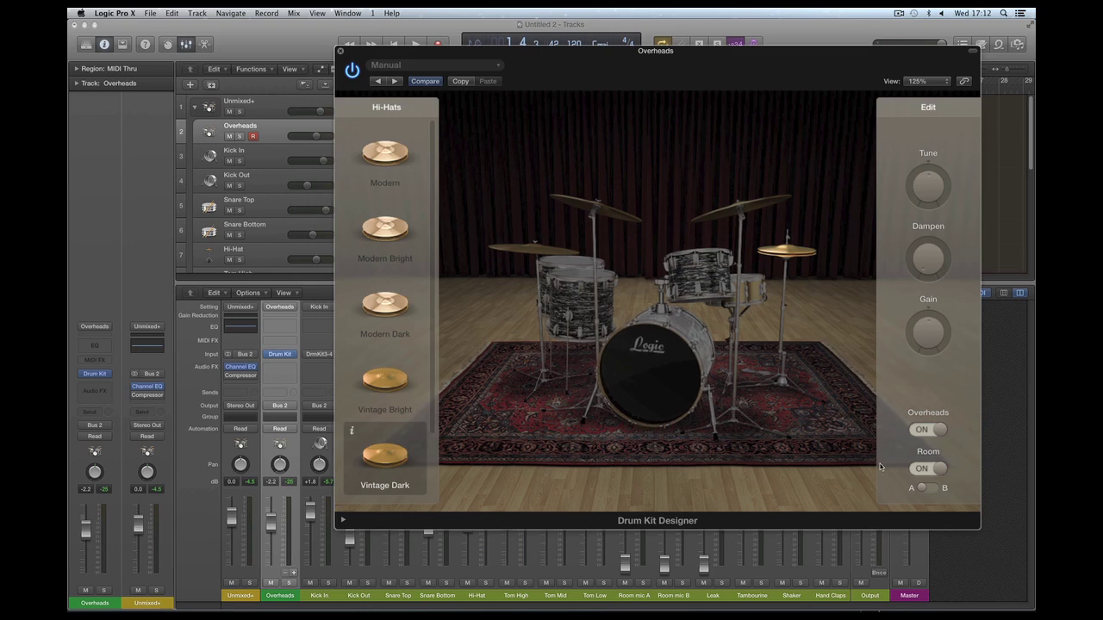
- Turn off Room for the kick, snare, toms and hi-hat in Drum Kit Designer
{"action": "left_click", "coordinate": [654, 379]}
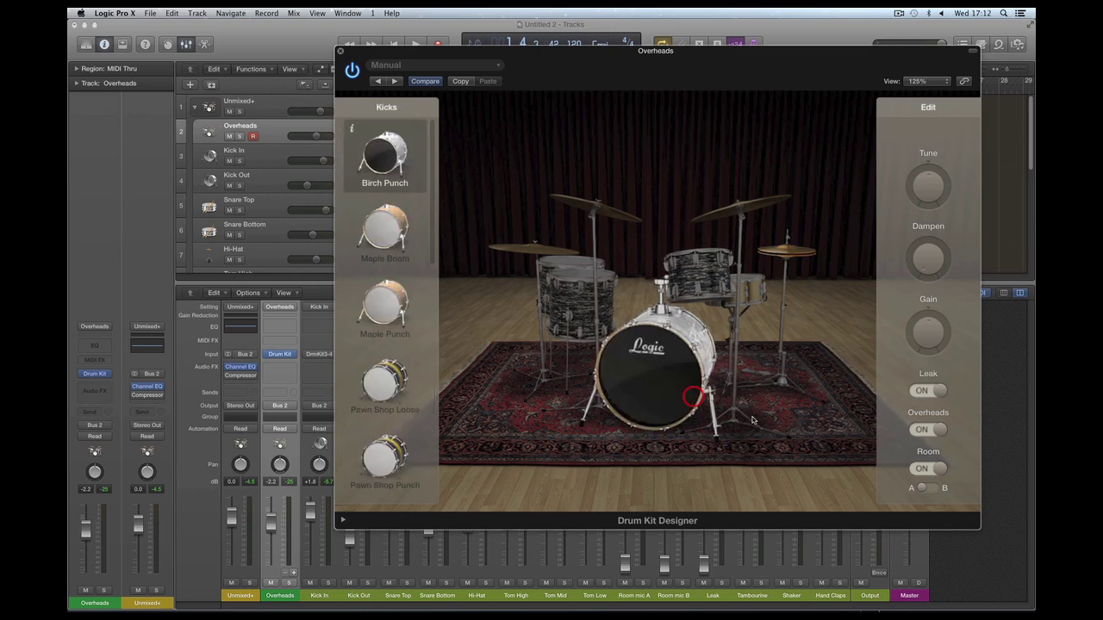
{"action": "left_click", "coordinate": [921, 469]}
{"action": "left_click", "coordinate": [751, 293]}
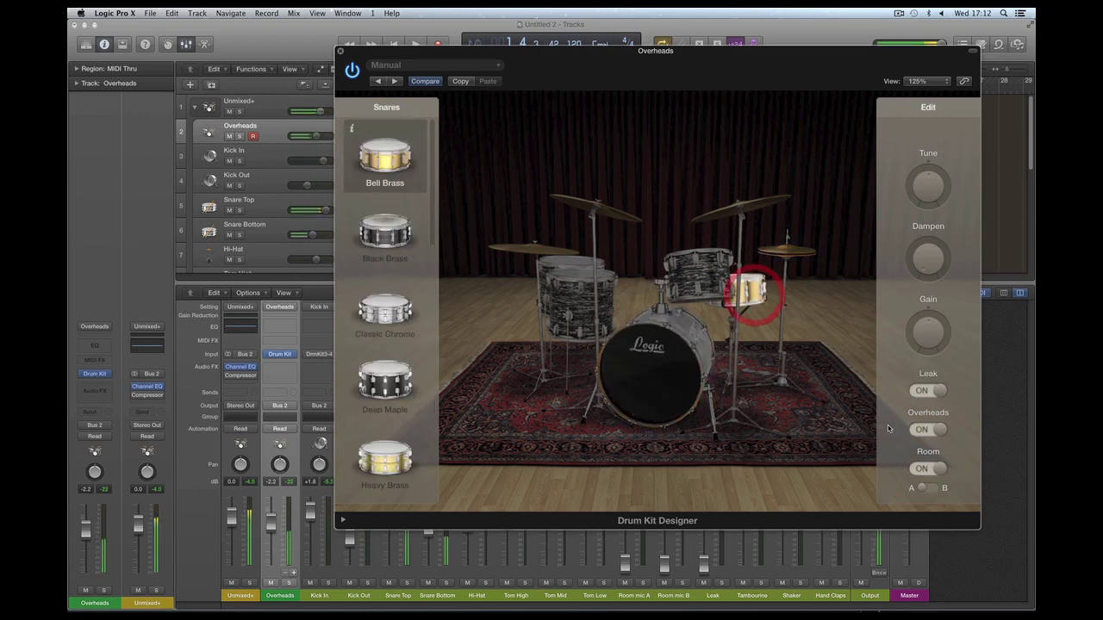
{"action": "left_click", "coordinate": [921, 468]}
{"action": "left_click", "coordinate": [700, 274]}
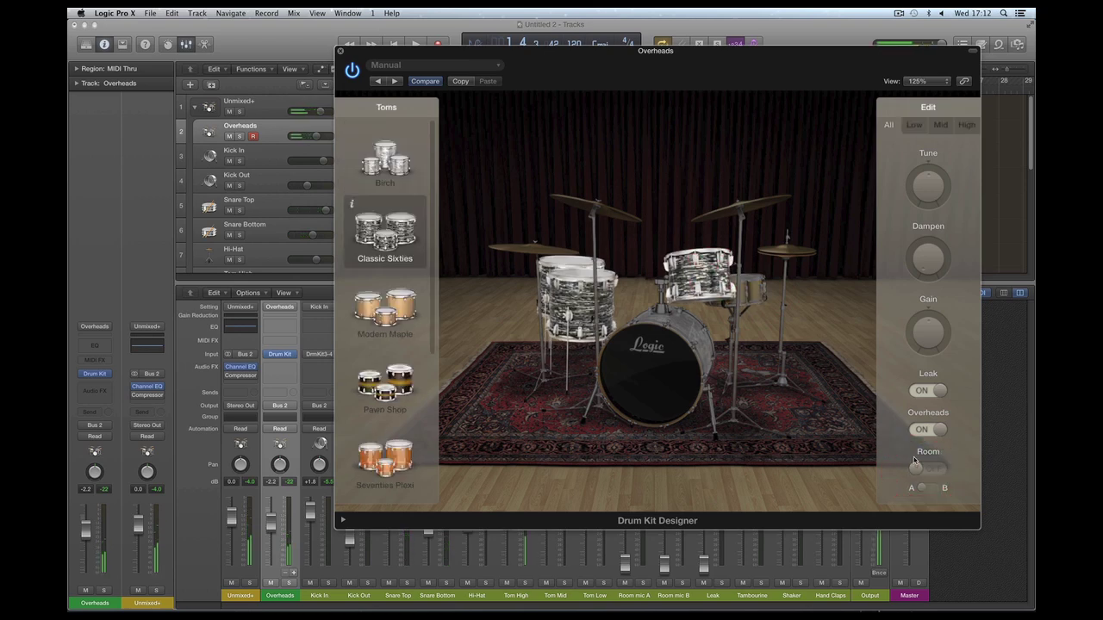
{"action": "left_click", "coordinate": [797, 251]}
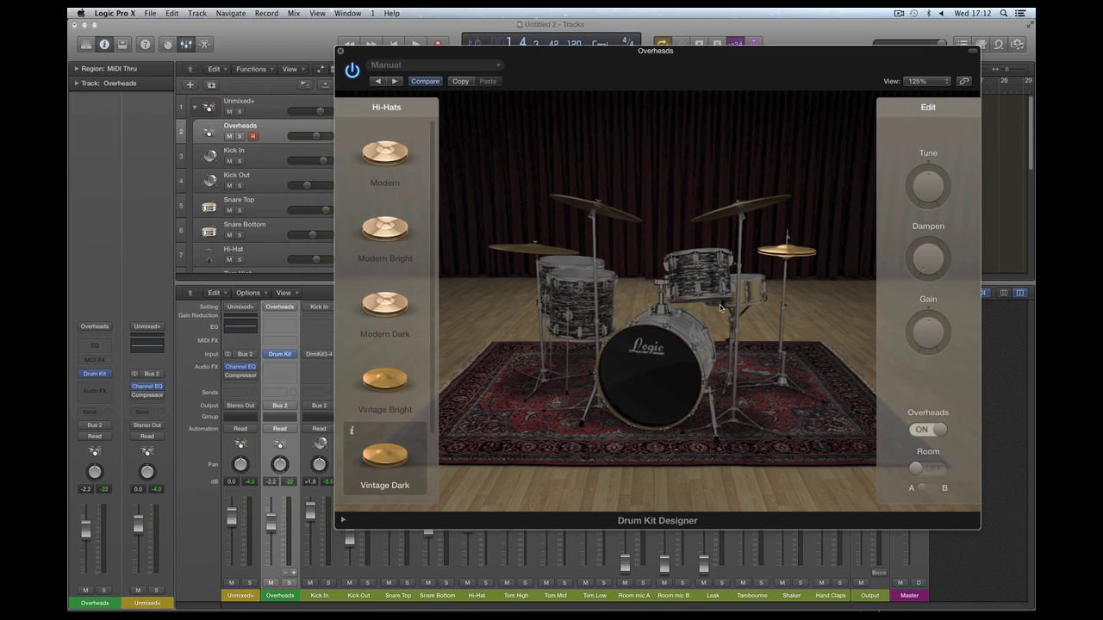
{"action": "left_click", "coordinate": [926, 470]}
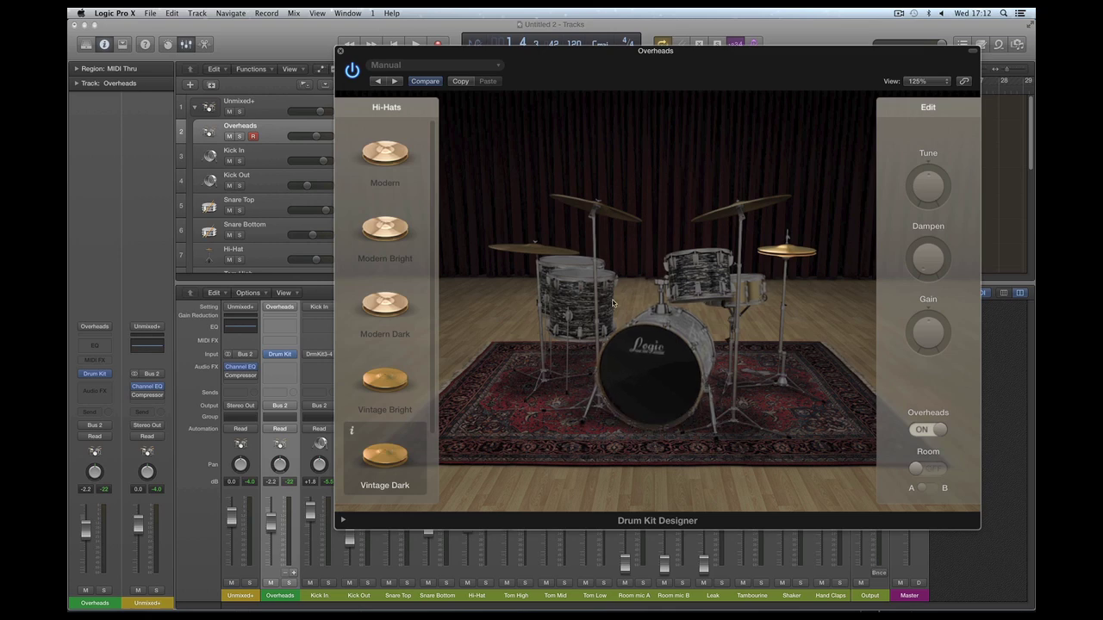
- Turn off Overheads for the ride and crash cymbals and raise the Overheads fader to +0.3 dB
{"action": "left_click", "coordinate": [530, 246]}
{"action": "left_click", "coordinate": [924, 429]}
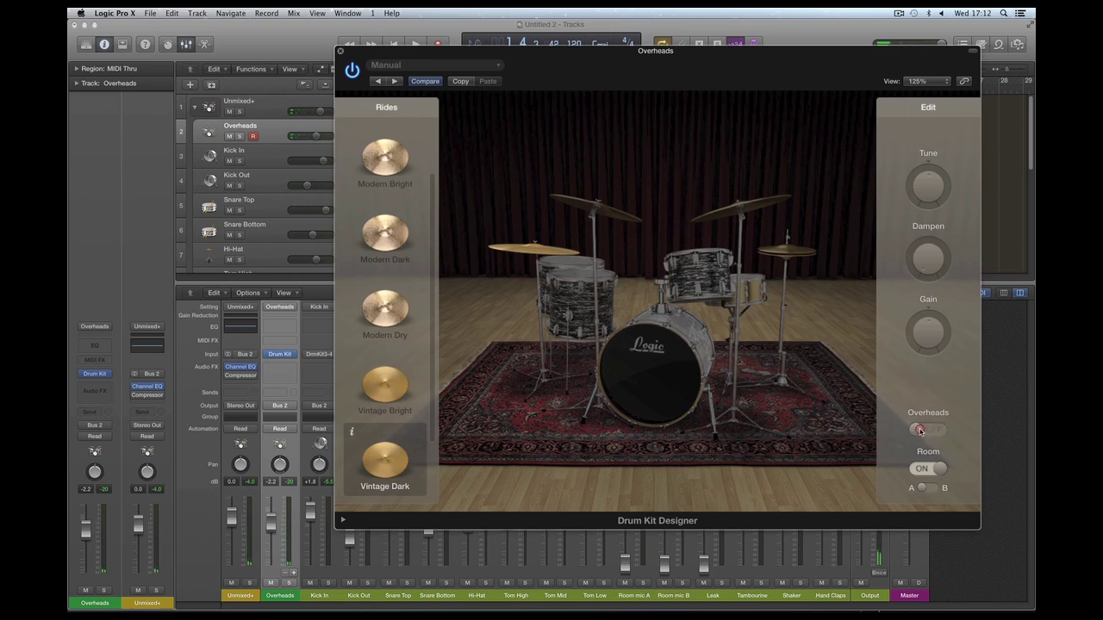
{"action": "left_click", "coordinate": [735, 210]}
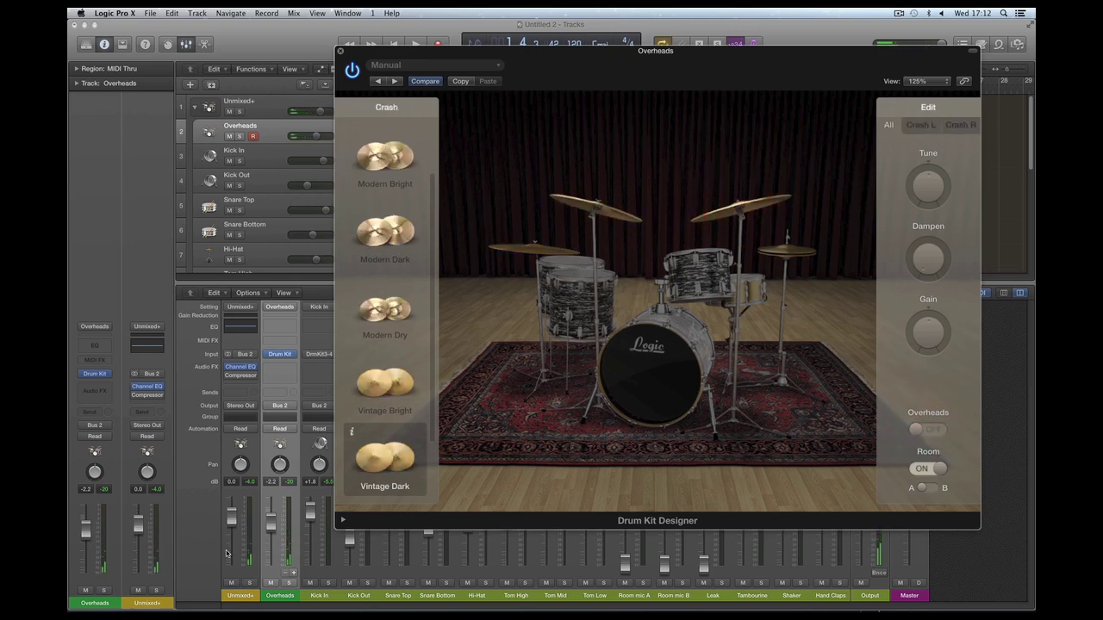
{"action": "left_click_drag", "start_coordinate": [266, 534], "coordinate": [276, 510]}
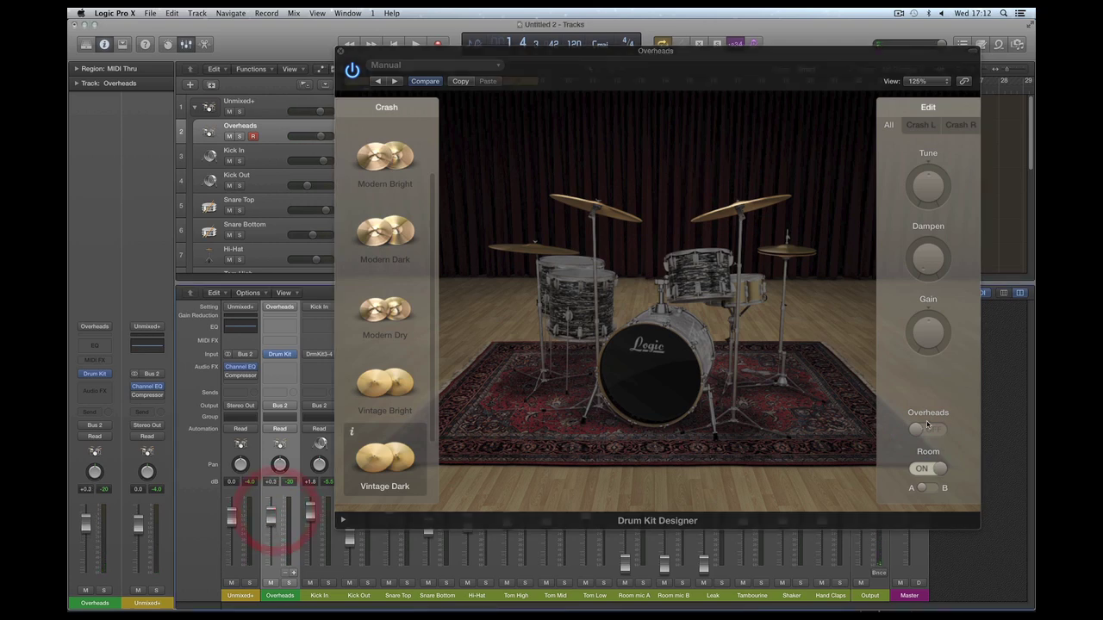
- Review the Room on/off and A/B settings for the crash and ride, and close the plug-in window
{"action": "left_click", "coordinate": [918, 470]}
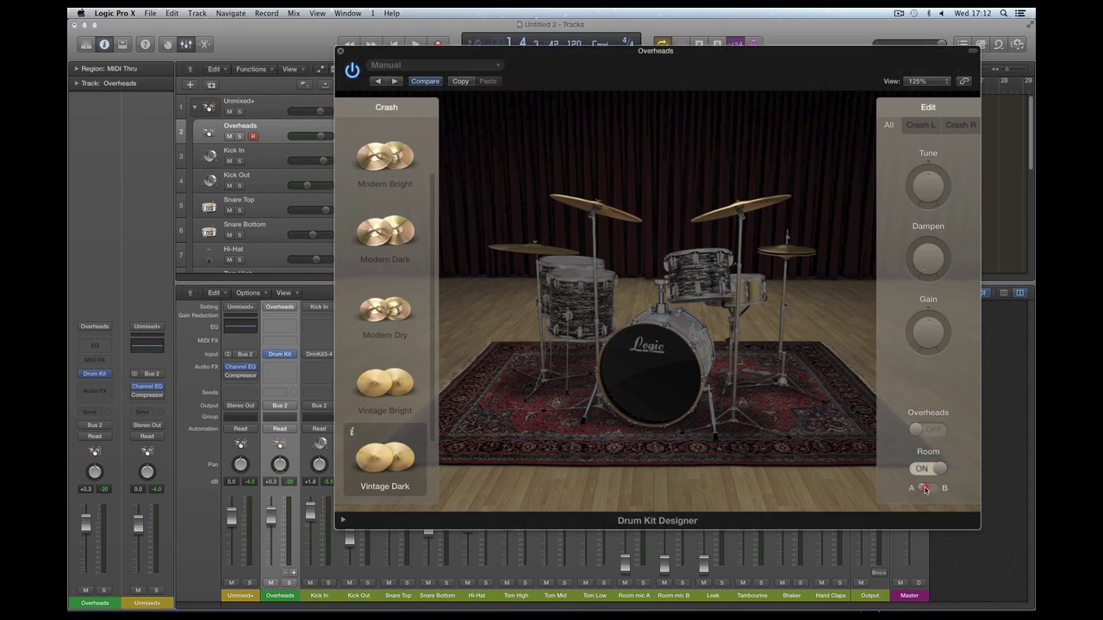
{"action": "left_click", "coordinate": [921, 489]}
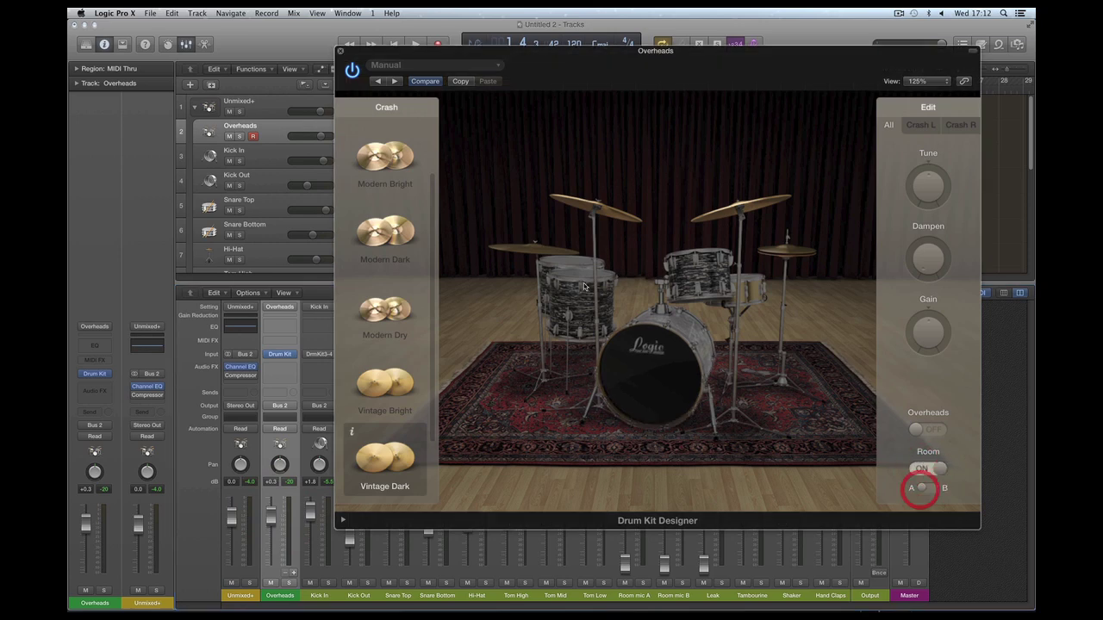
{"action": "left_click", "coordinate": [541, 253]}
{"action": "left_click", "coordinate": [616, 216]}
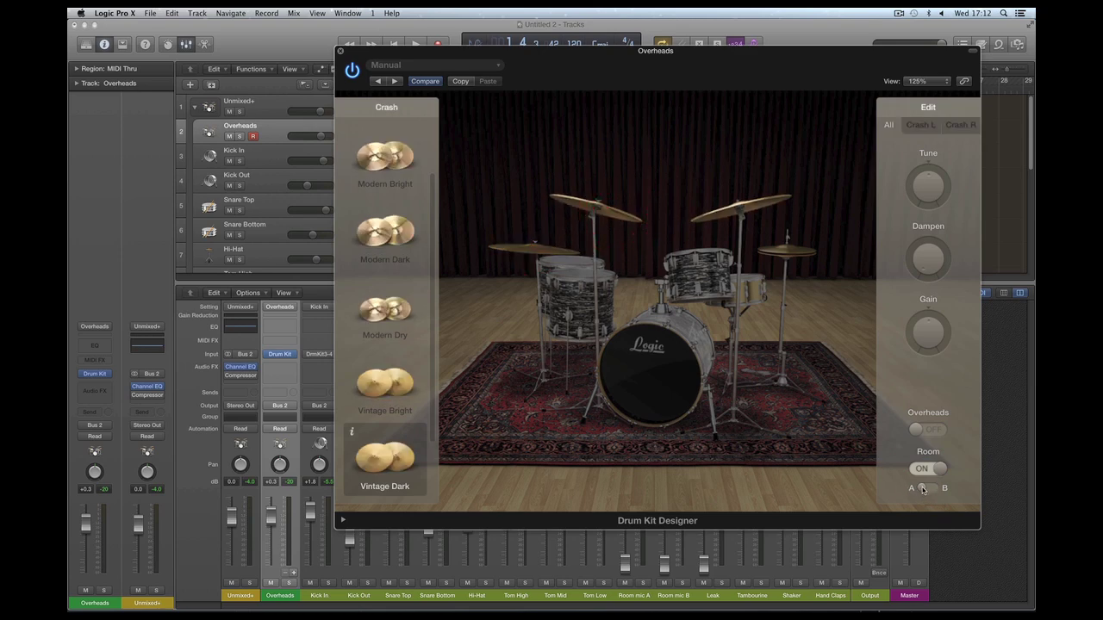
{"action": "left_click", "coordinate": [340, 52]}
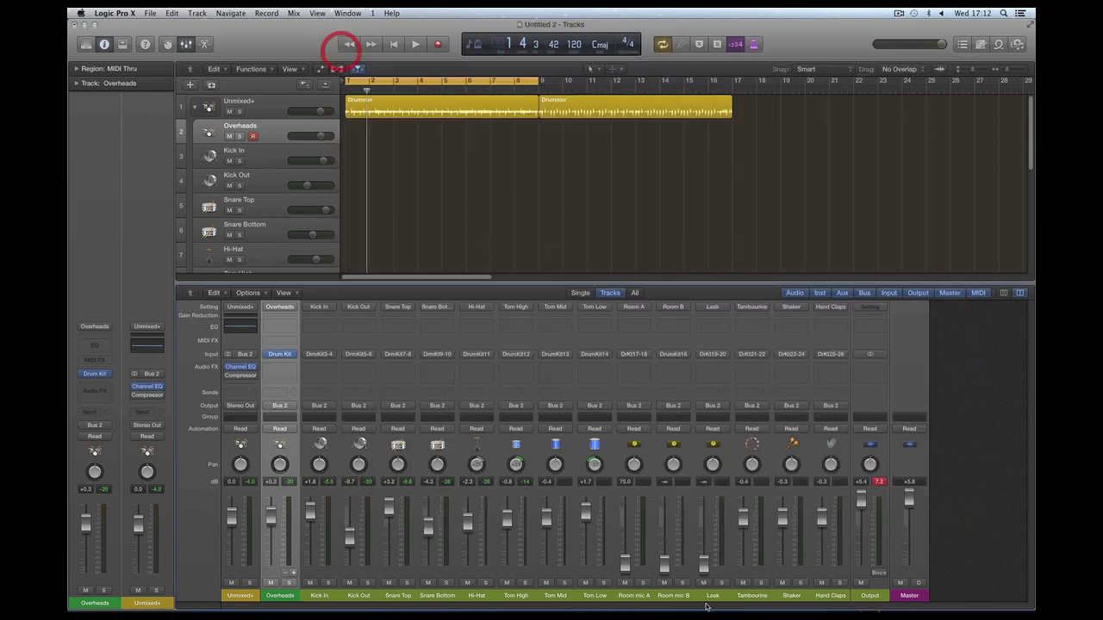
- Play Room mic A soloed at +3.7 dB, lower its fader to minimum and unsolo it
{"action": "left_click", "coordinate": [644, 585]}
{"action": "left_click_drag", "start_coordinate": [625, 565], "coordinate": [625, 510]}
{"action": "left_click", "coordinate": [629, 463]}
{"action": "key", "text": "space"}
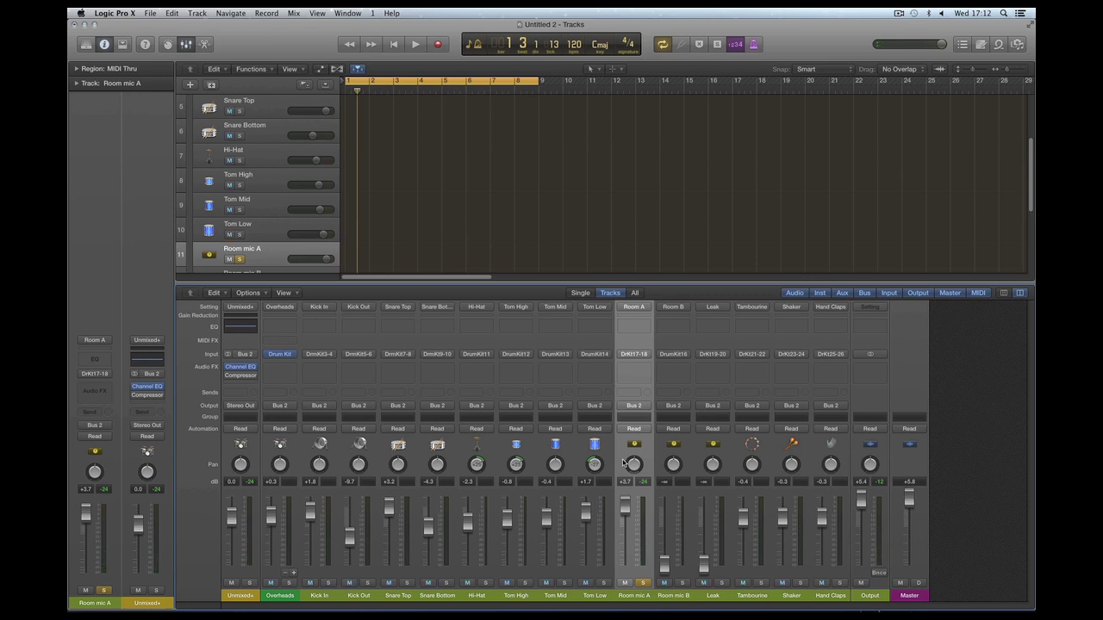
{"action": "left_click_drag", "start_coordinate": [628, 503], "coordinate": [625, 572]}
- Solo the Overheads channel, raise its fader to +3.8 dB and play the loop
{"action": "left_click", "coordinate": [279, 594]}
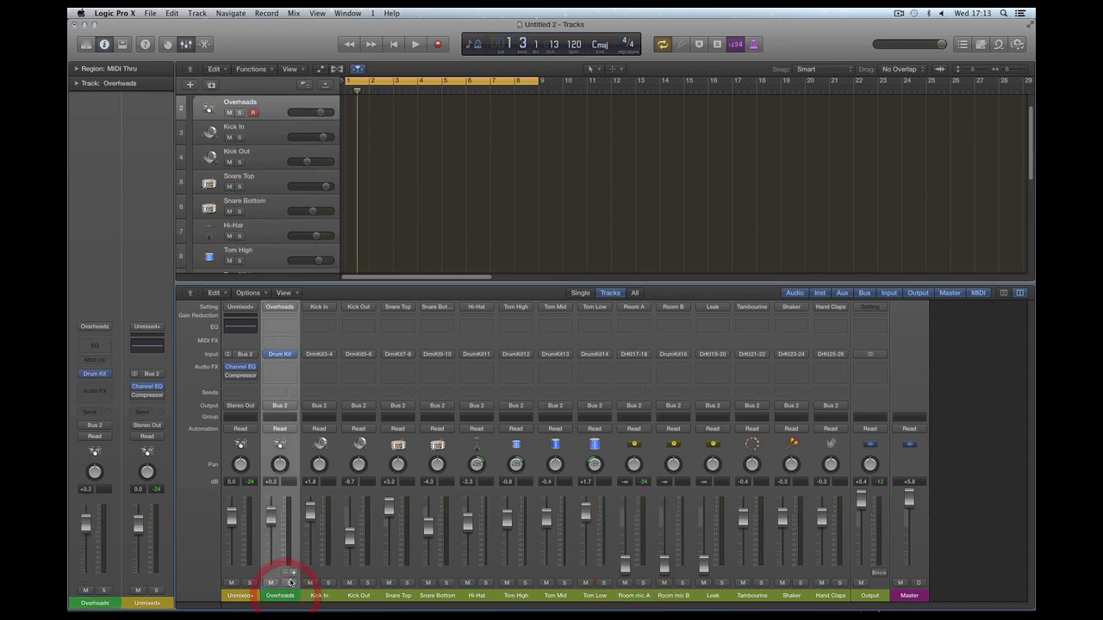
{"action": "left_click", "coordinate": [290, 583]}
{"action": "left_click_drag", "start_coordinate": [272, 517], "coordinate": [276, 508]}
{"action": "key", "text": "space"}
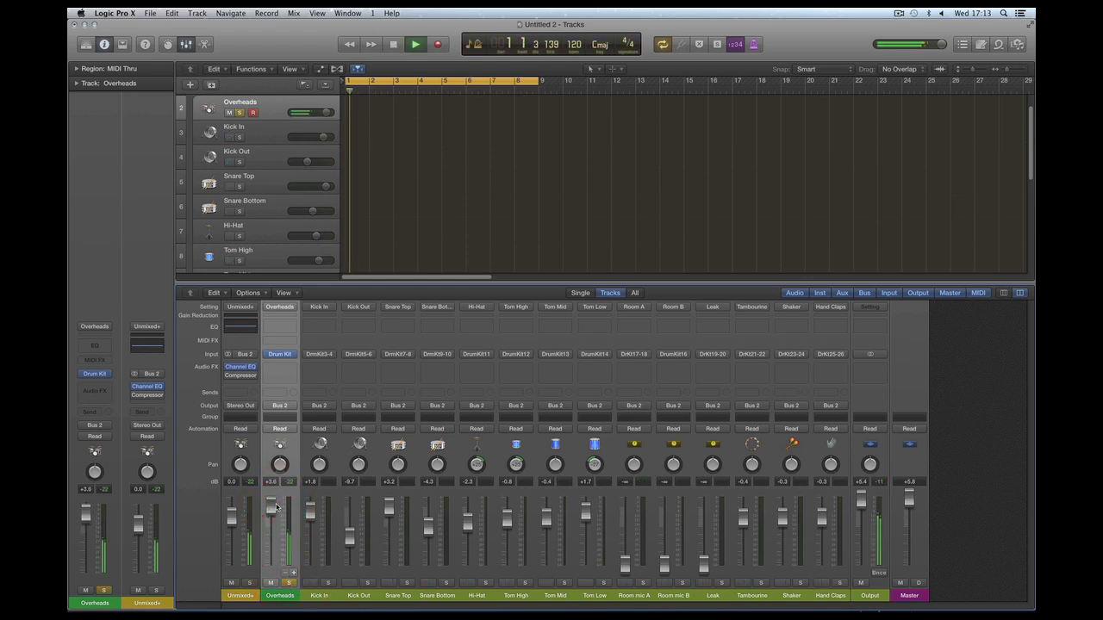
{"action": "key", "text": "space"}
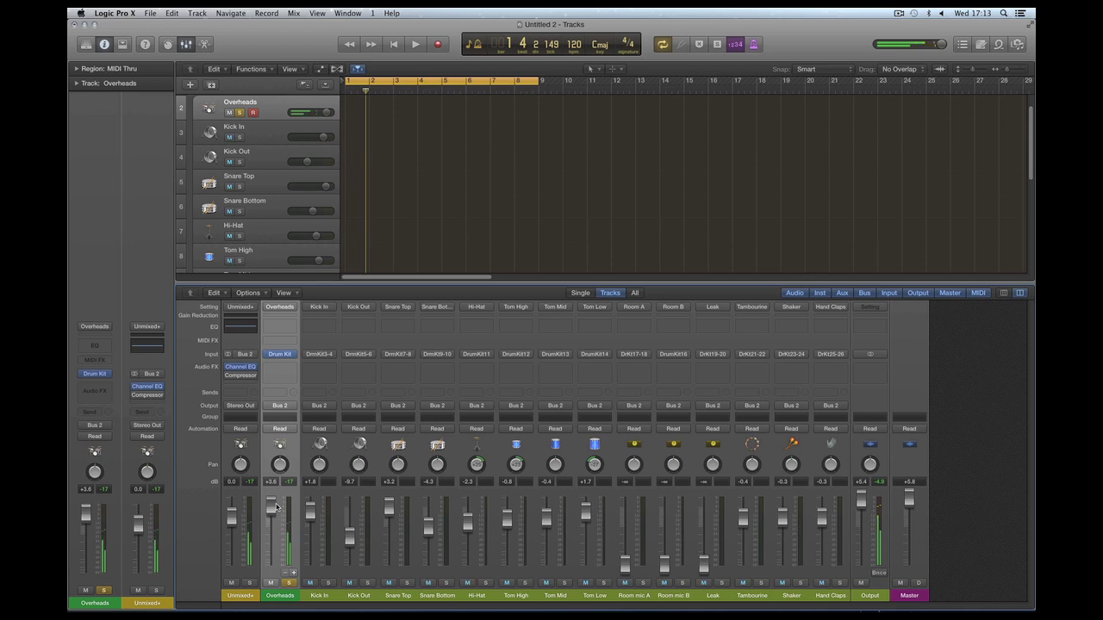
- Play the soloed Overheads again and set their fader to +2.6 dB
{"action": "key", "text": "space"}
{"action": "left_click_drag", "start_coordinate": [275, 507], "coordinate": [272, 522]}
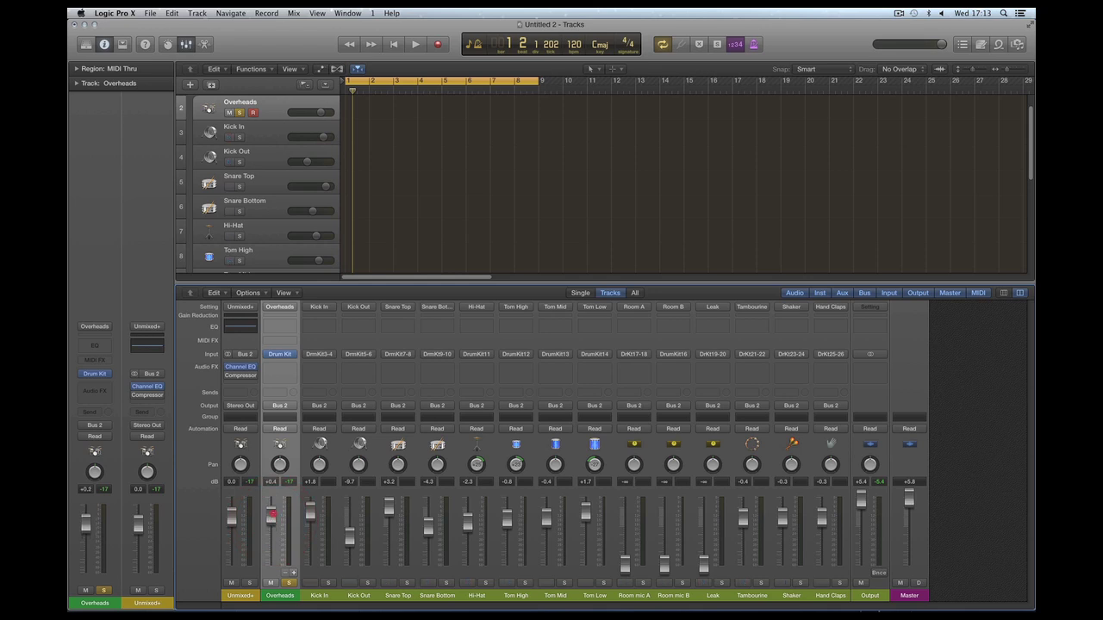
{"action": "left_click", "coordinate": [272, 516]}
- Insert a Gain plug-in on the Overheads channel, set its gain to +19.4 dB and close its window
{"action": "left_click", "coordinate": [280, 368]}
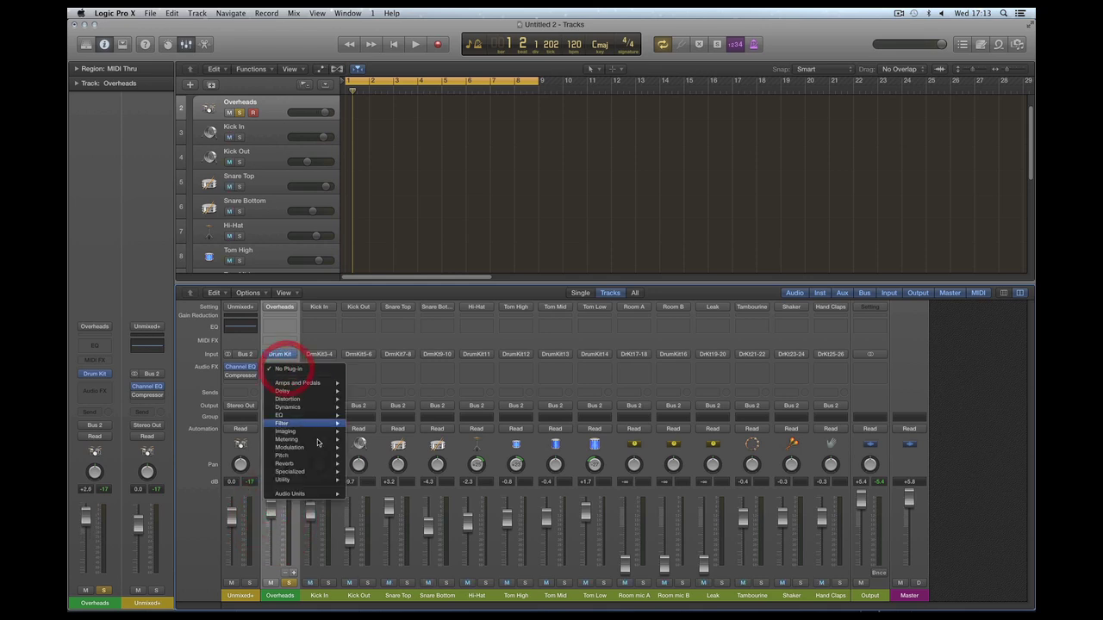
{"action": "mouse_move", "coordinate": [310, 479]}
{"action": "left_click", "coordinate": [450, 480]}
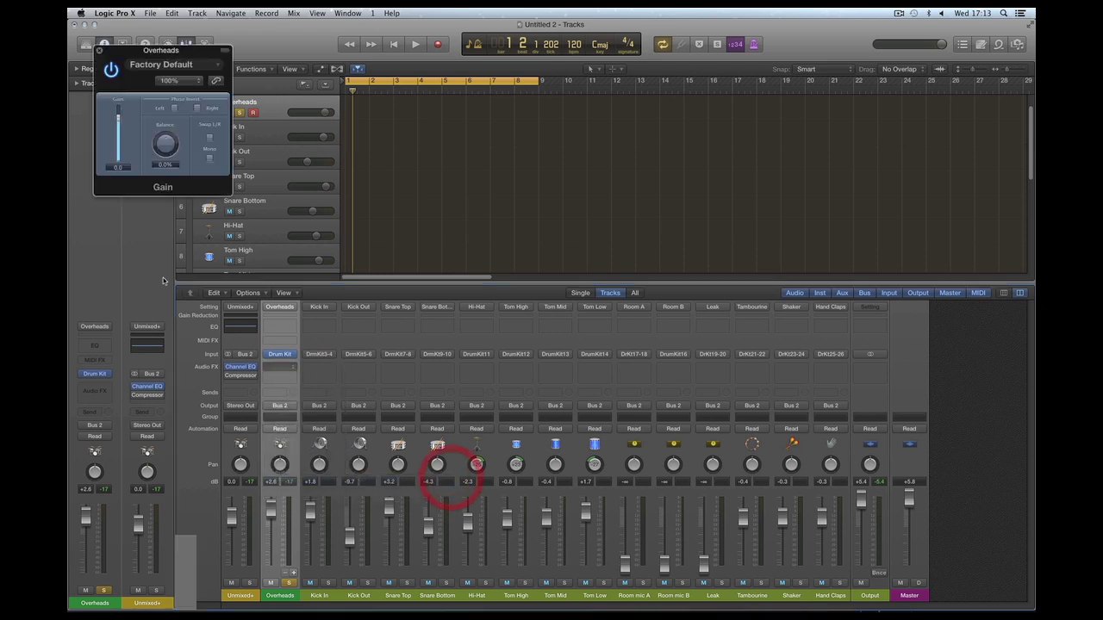
{"action": "left_click_drag", "start_coordinate": [118, 151], "coordinate": [118, 109]}
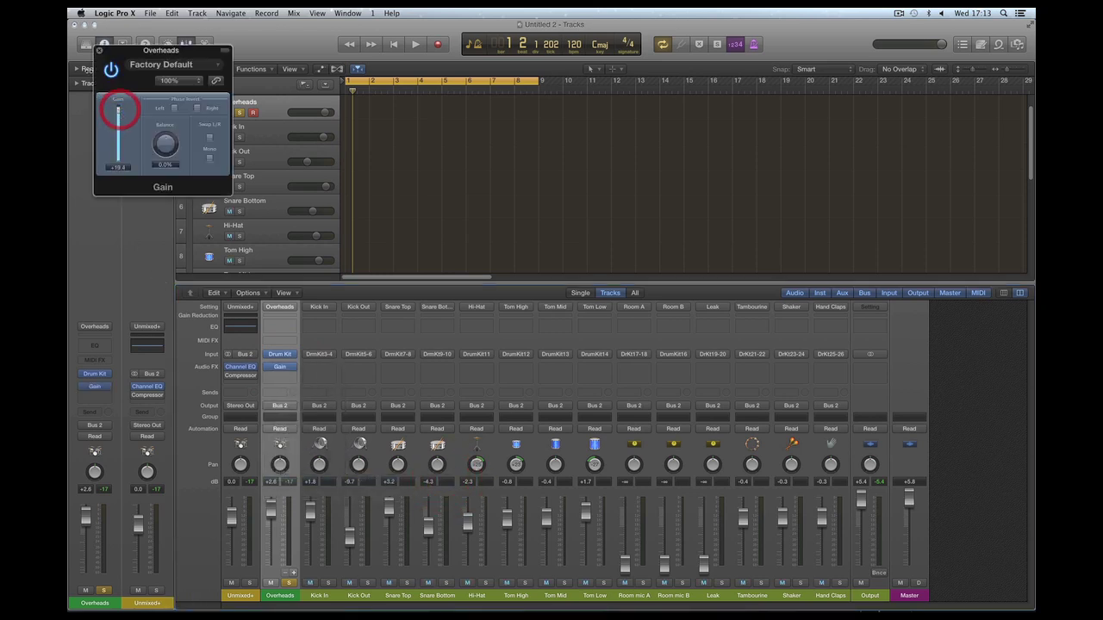
{"action": "left_click", "coordinate": [98, 50]}
- Set the Overheads fader to -0.3 dB and play the boosted channel soloed
{"action": "left_click_drag", "start_coordinate": [270, 520], "coordinate": [273, 517]}
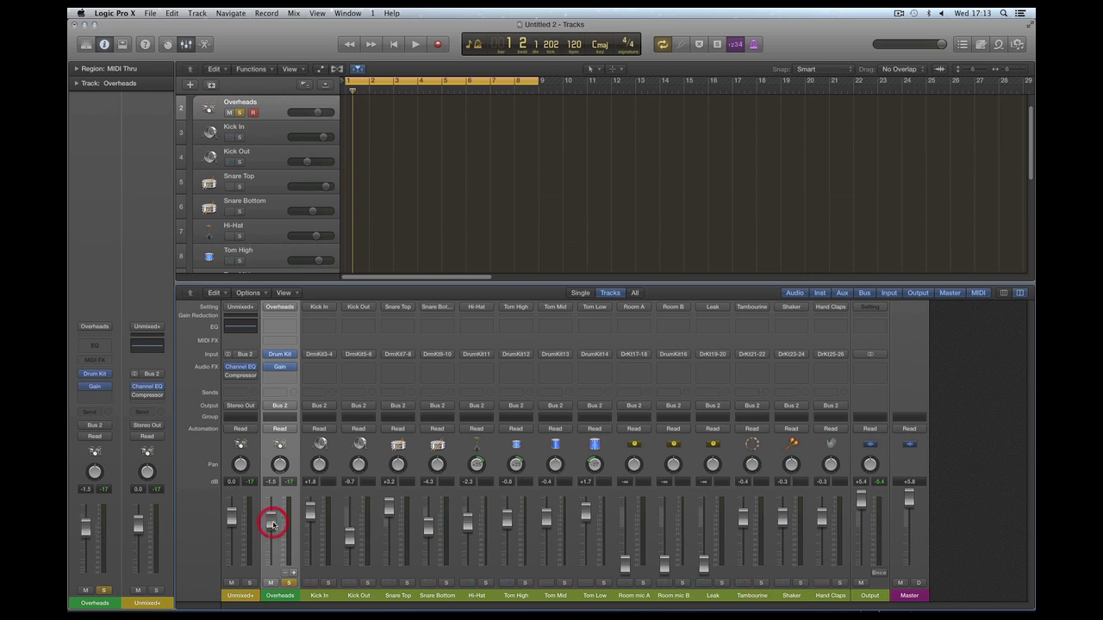
{"action": "left_click_drag", "start_coordinate": [272, 518], "coordinate": [273, 515]}
{"action": "key", "text": "space"}
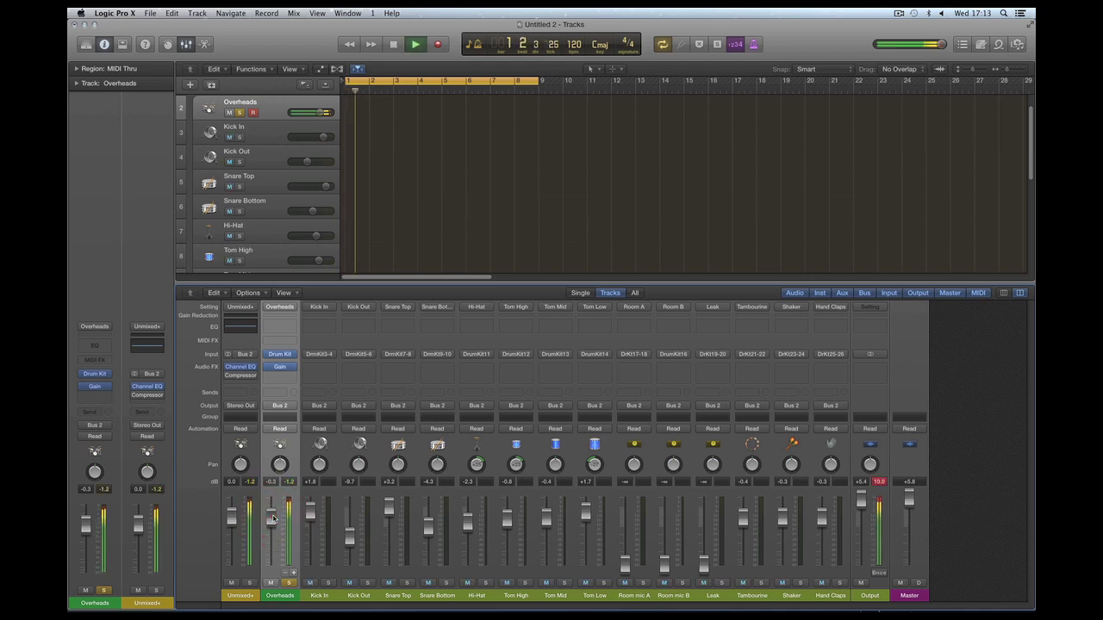
{"action": "key", "text": "space"}
- Unsolo the Overheads channel, lower its fader to minimum and select the Room mic A channel
{"action": "left_click_drag", "start_coordinate": [272, 519], "coordinate": [278, 601]}
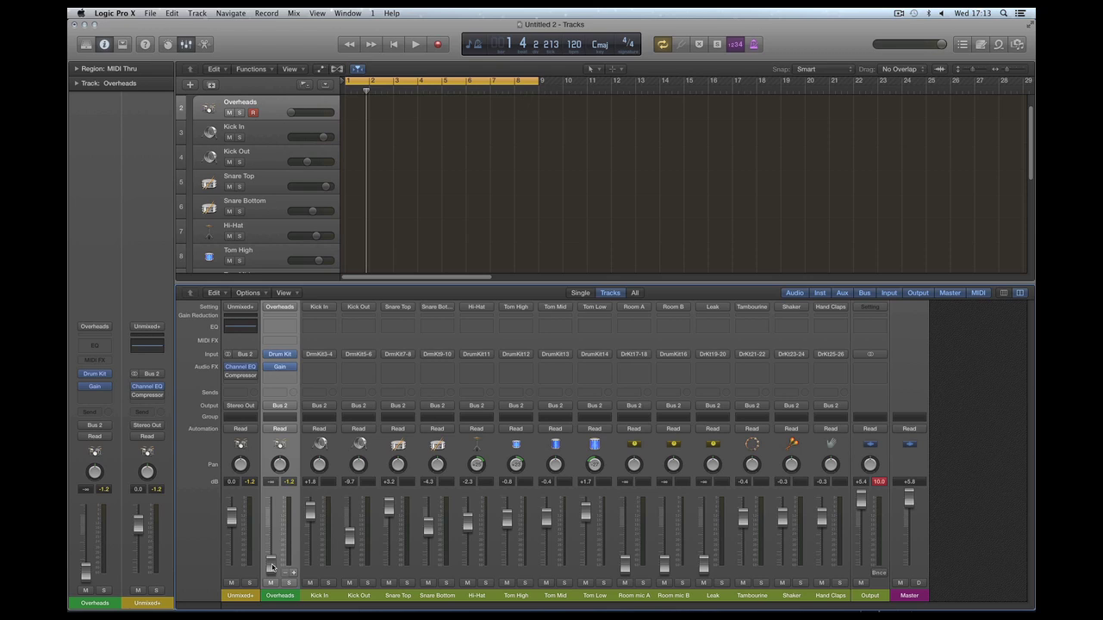
{"action": "mouse_move", "coordinate": [273, 567]}
{"action": "left_mouse_down"}
{"action": "mouse_move", "coordinate": [272, 547]}
{"action": "mouse_move", "coordinate": [272, 572]}
{"action": "left_mouse_up"}
{"action": "left_click", "coordinate": [641, 573]}
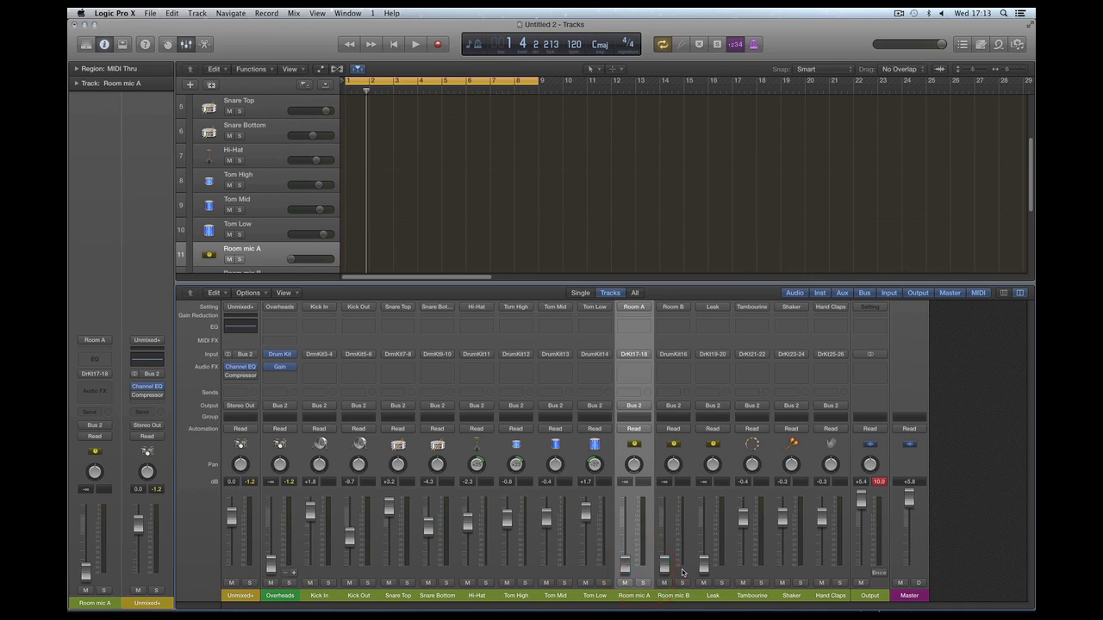
{"action": "left_click", "coordinate": [679, 568]}
{"action": "left_click", "coordinate": [646, 569]}
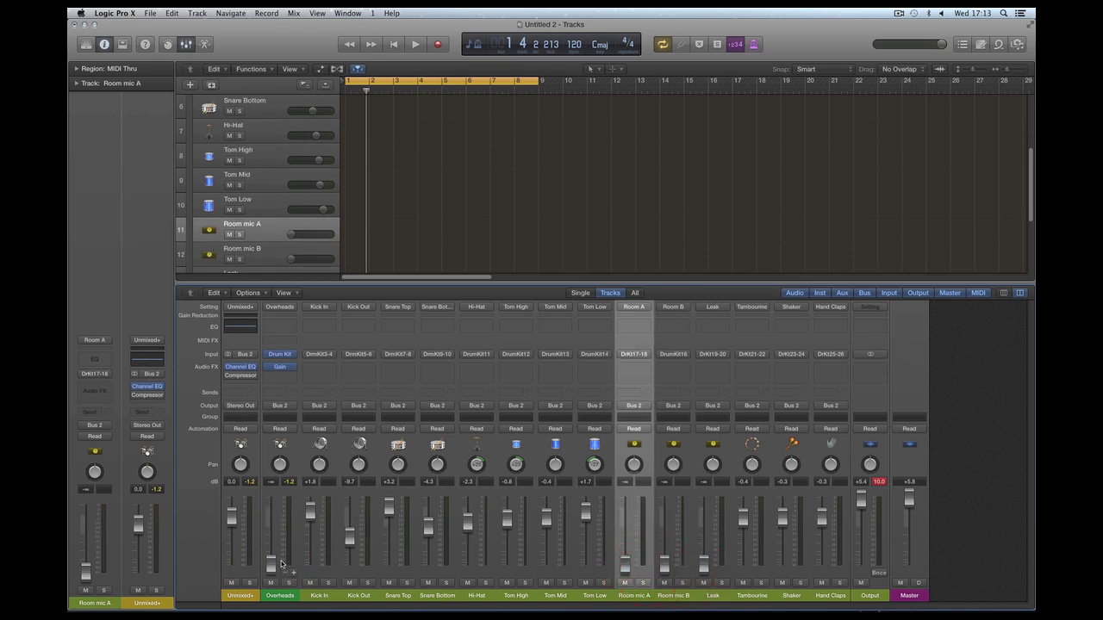
- Raise the Overheads fader to -3.1 dB and play the loop with the close mics
{"action": "left_click", "coordinate": [280, 564]}
{"action": "left_click_drag", "start_coordinate": [273, 564], "coordinate": [274, 524]}
{"action": "key", "text": "space"}
{"action": "key", "text": "space"}
{"action": "key", "text": "space"}
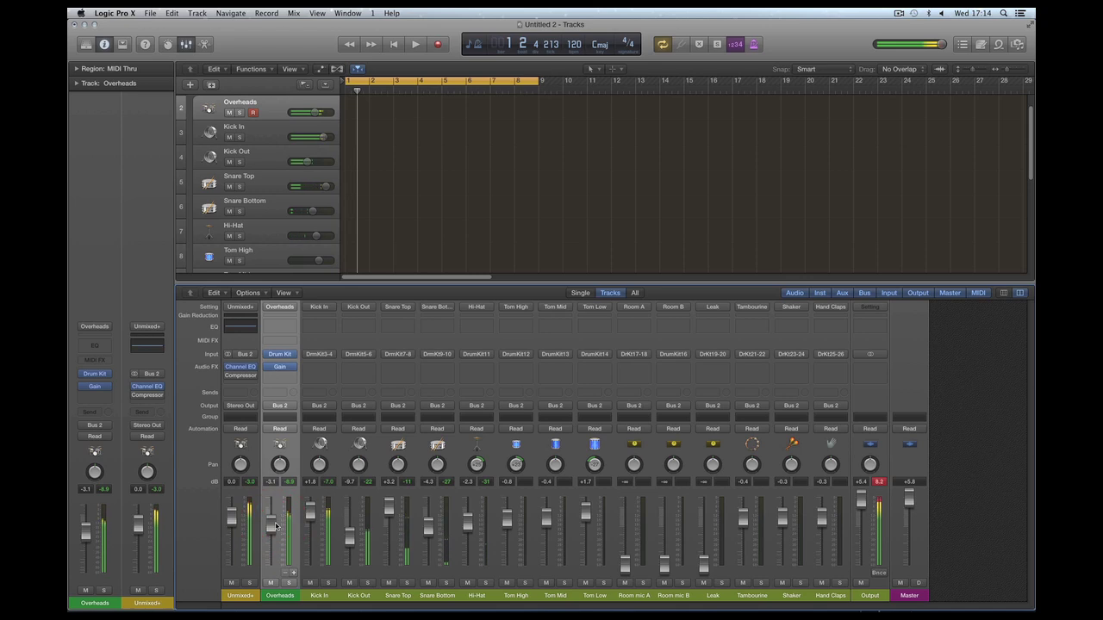
- Audition Room mic A in the playing loop, and set the Overheads fader to -0.5 dB
{"action": "left_click", "coordinate": [632, 570]}
{"action": "left_click", "coordinate": [664, 567]}
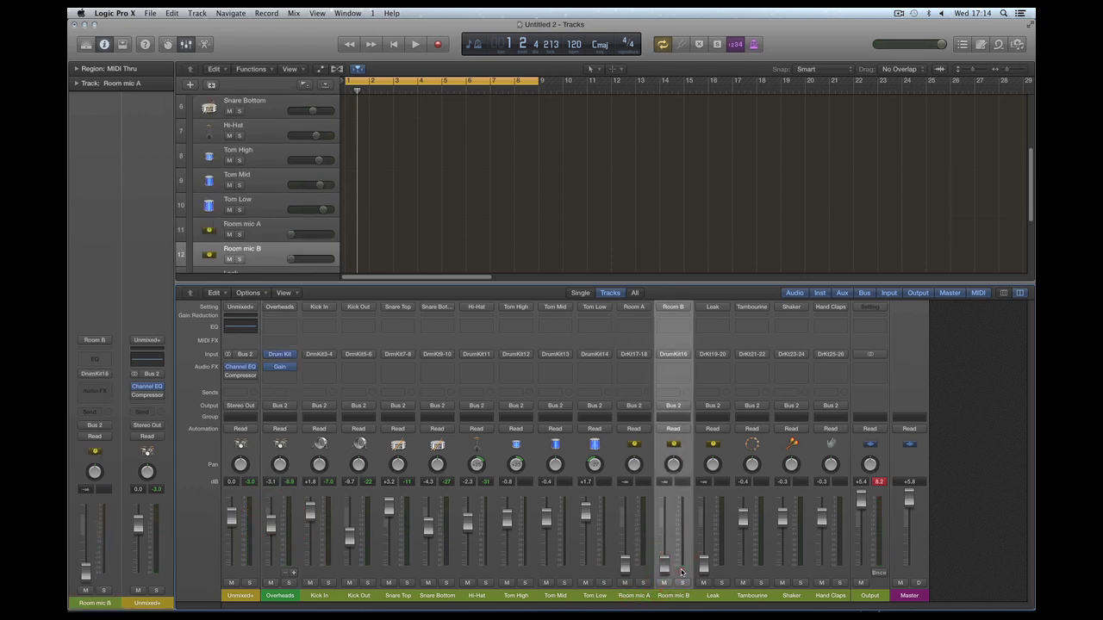
{"action": "left_click", "coordinate": [625, 565]}
{"action": "mouse_move", "coordinate": [625, 565]}
{"action": "left_mouse_down"}
{"action": "mouse_move", "coordinate": [623, 489]}
{"action": "mouse_move", "coordinate": [625, 569]}
{"action": "left_mouse_up"}
{"action": "key", "text": "space"}
{"action": "key", "text": "space"}
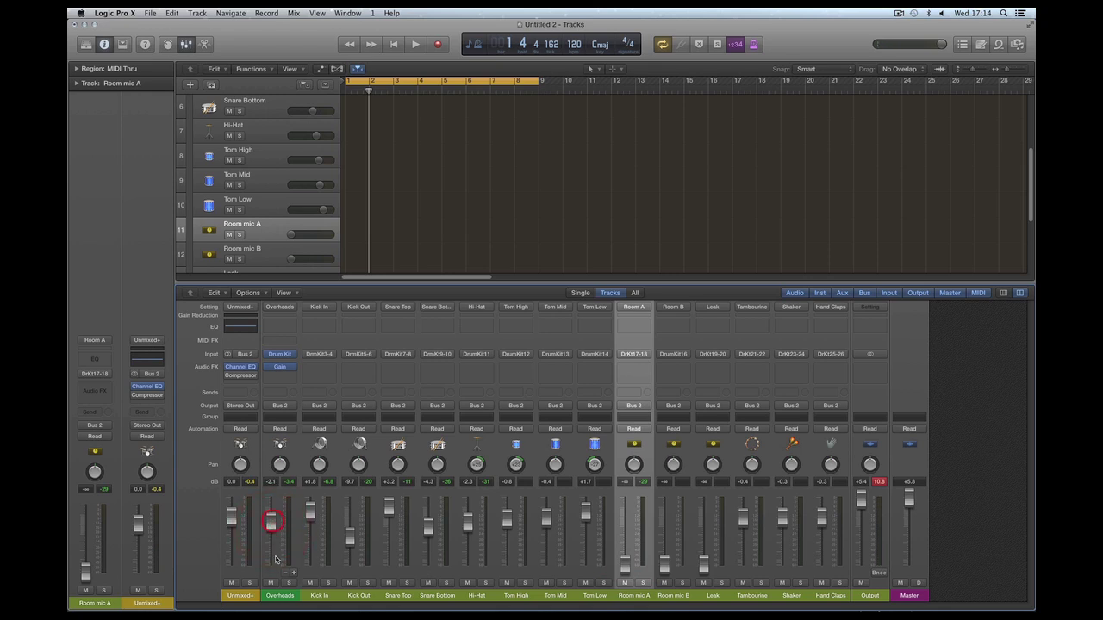
{"action": "left_click", "coordinate": [272, 544]}
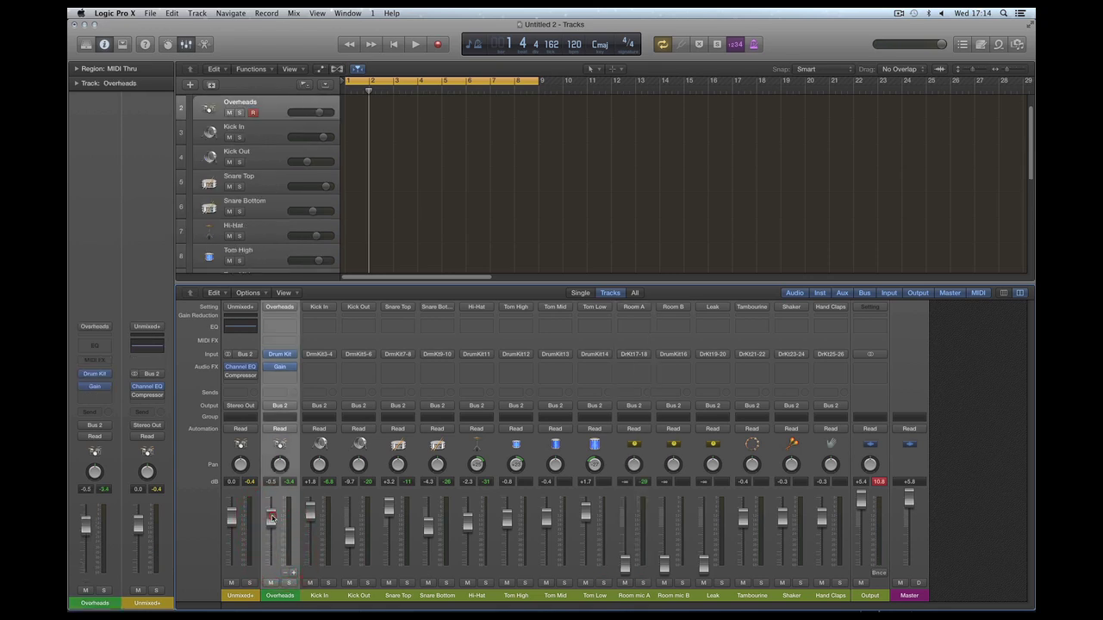
- Solo the Overheads channel, play the loop and set its fader to -0.9 dB
{"action": "left_click", "coordinate": [271, 517]}
{"action": "left_click", "coordinate": [290, 583]}
{"action": "key", "text": "space"}
{"action": "left_click_drag", "start_coordinate": [273, 518], "coordinate": [273, 519]}
- Turn on the overheads for the ride cymbal in Drum Kit Designer, and set the Overheads fader to -1.7 dB
{"action": "left_click", "coordinate": [279, 354]}
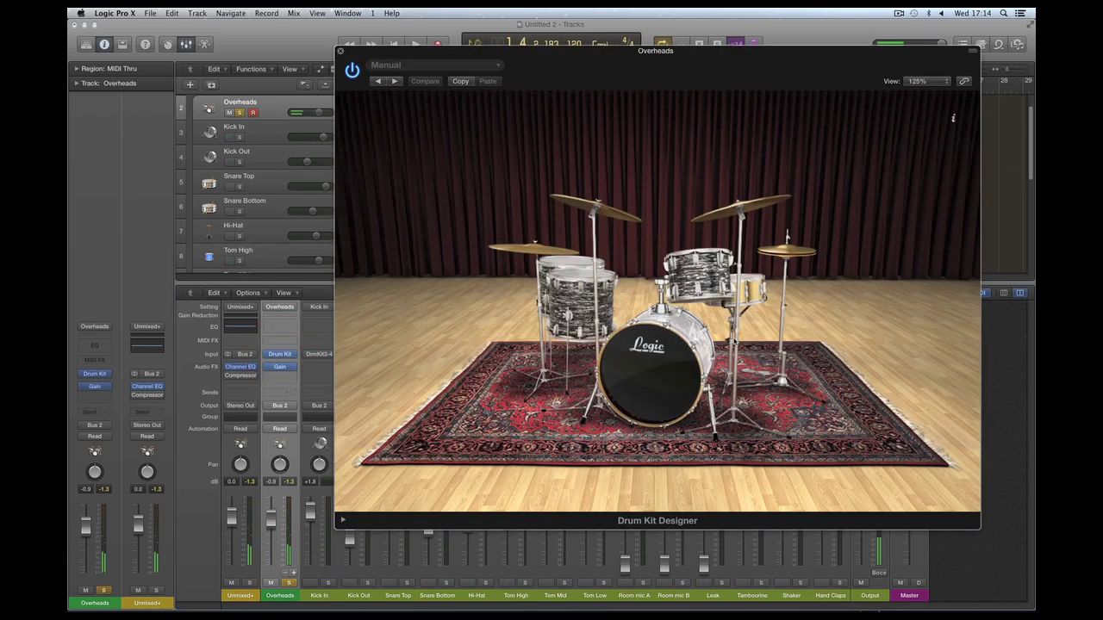
{"action": "left_click", "coordinate": [532, 247]}
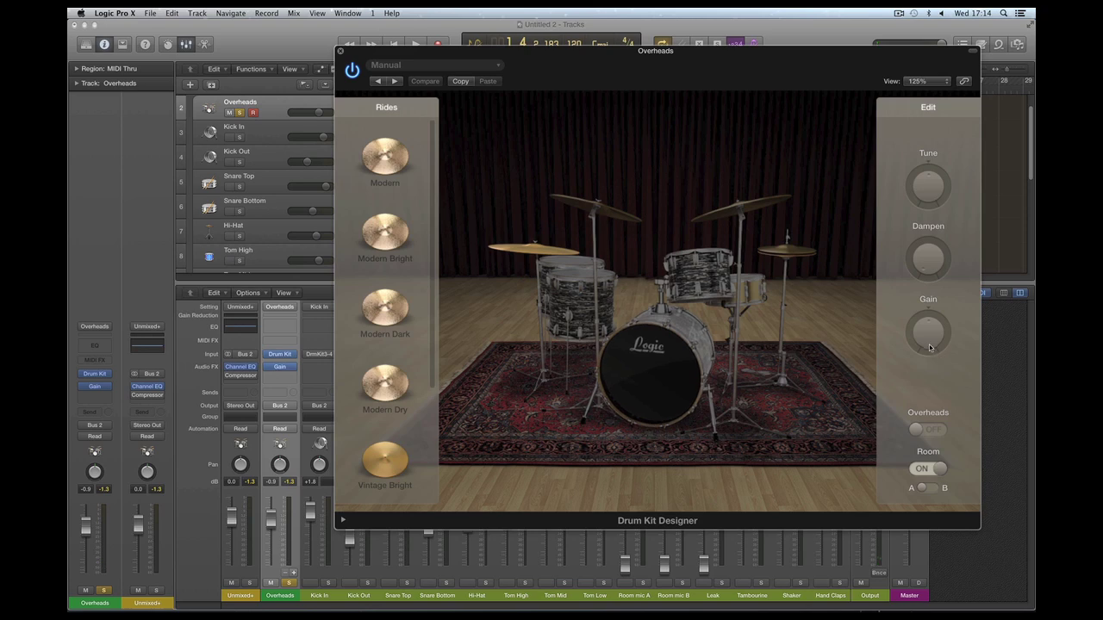
{"action": "left_click", "coordinate": [931, 428]}
{"action": "left_click", "coordinate": [340, 51]}
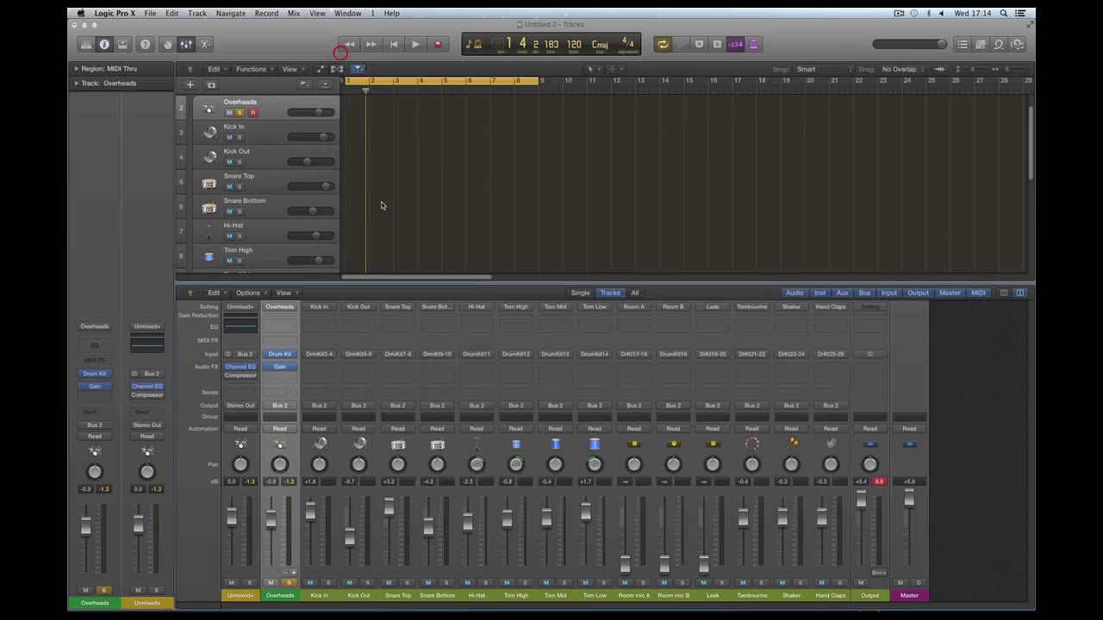
{"action": "left_click_drag", "start_coordinate": [271, 523], "coordinate": [271, 525]}
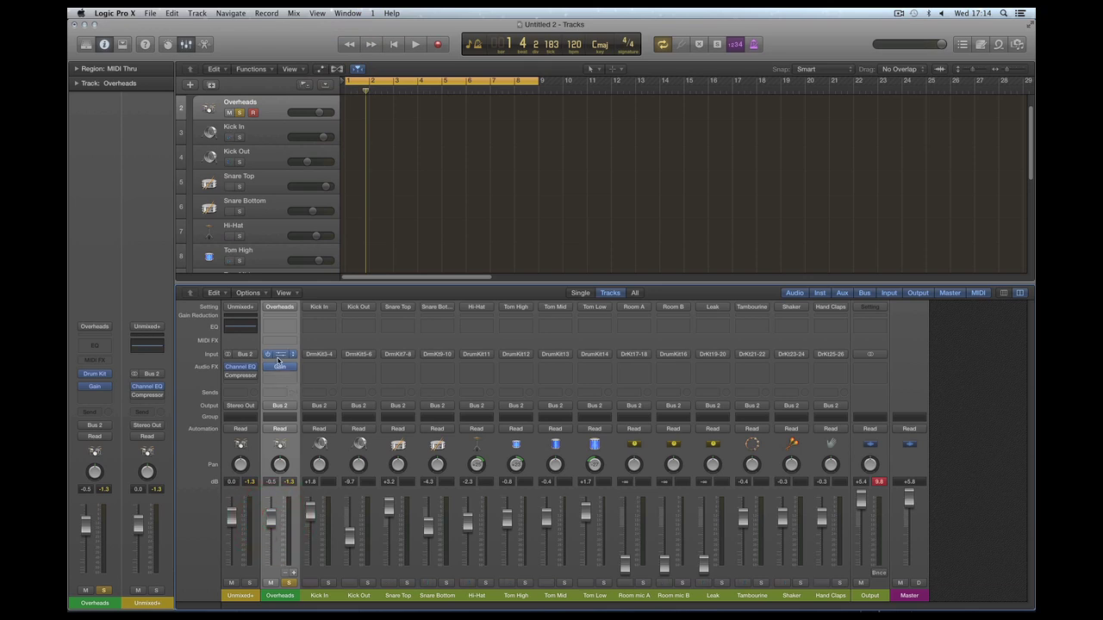
{"action": "key", "text": "space"}
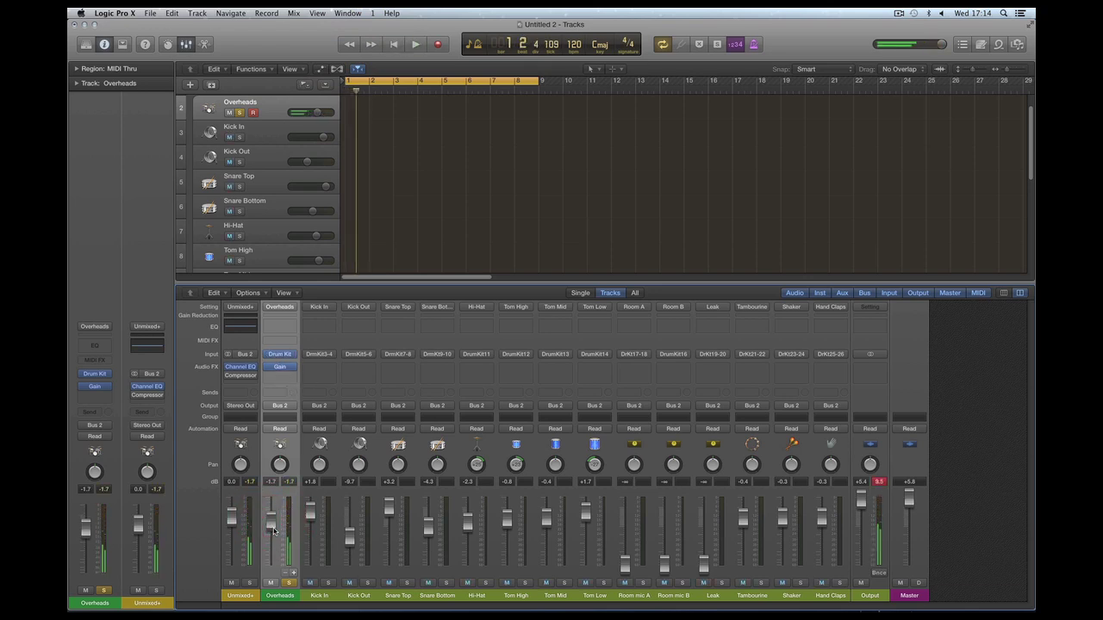
- Set the ride cymbal's gain to -12 dB in Drum Kit Designer
{"action": "left_click", "coordinate": [282, 354]}
{"action": "left_click", "coordinate": [638, 259]}
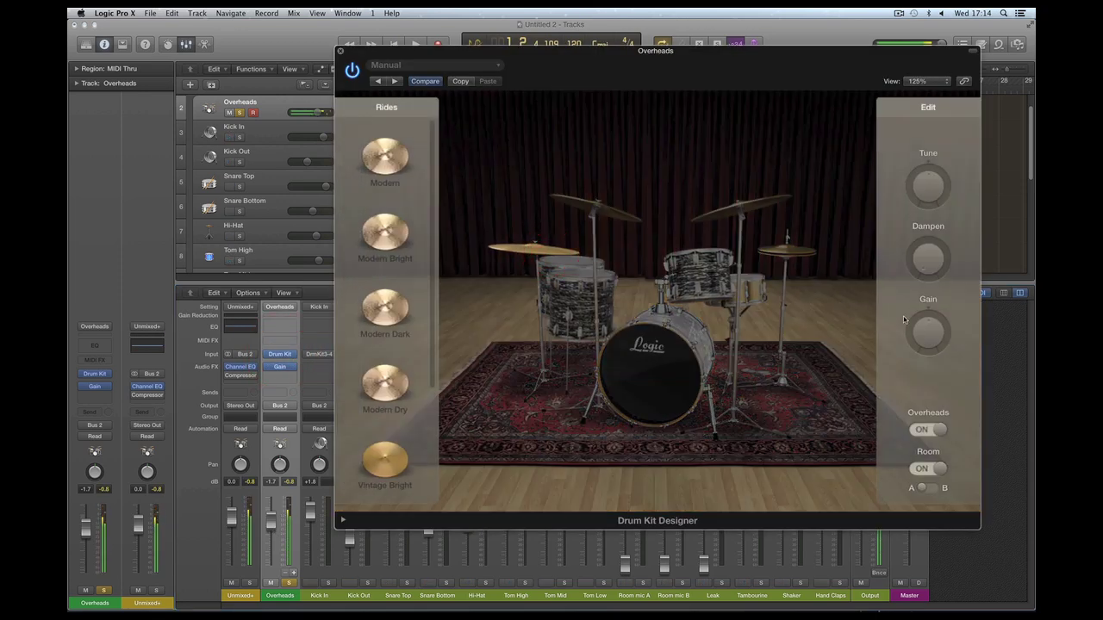
{"action": "left_click", "coordinate": [928, 324]}
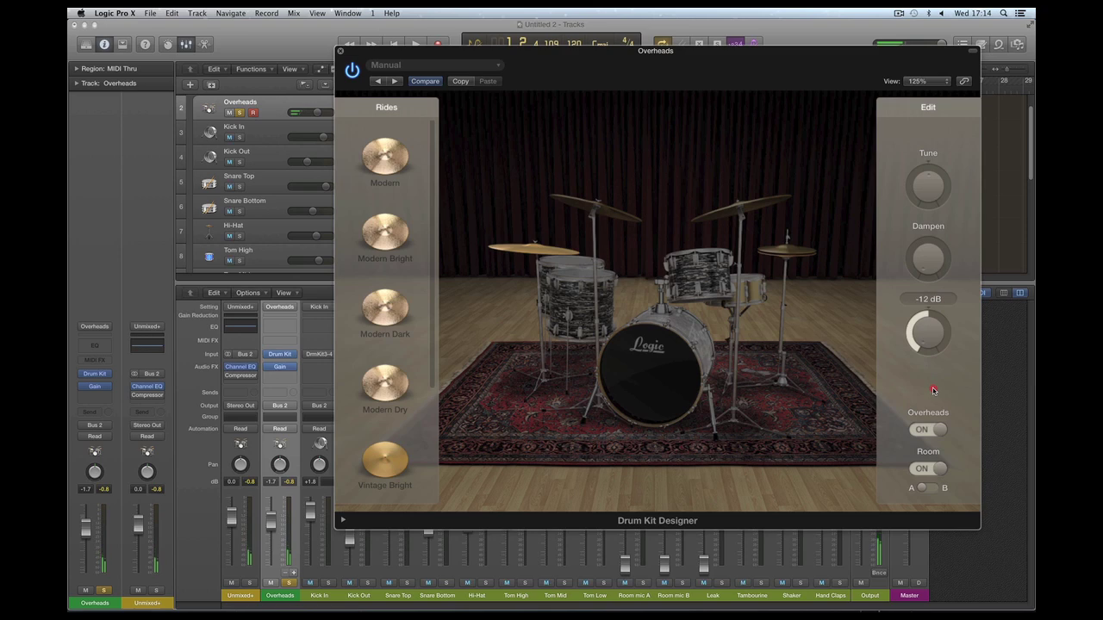
{"action": "left_click_drag", "start_coordinate": [932, 391], "coordinate": [932, 390]}
- Lower the crash cymbals' gain to -12 dB and turn on their overheads
{"action": "left_click", "coordinate": [621, 217]}
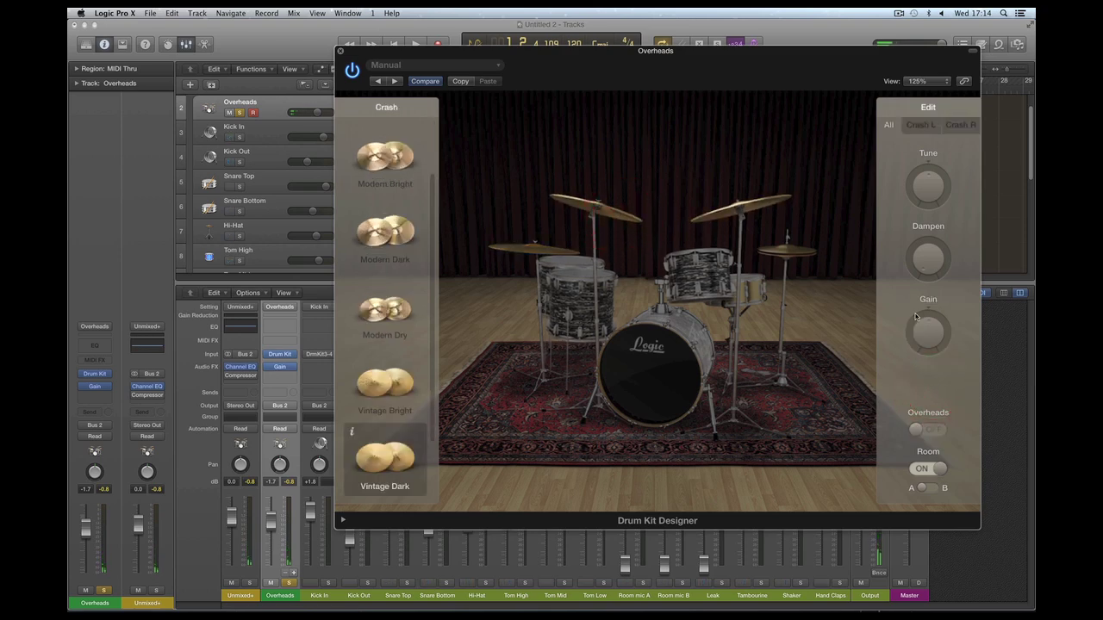
{"action": "mouse_move", "coordinate": [933, 325]}
{"action": "left_click_drag", "start_coordinate": [912, 352], "coordinate": [926, 393]}
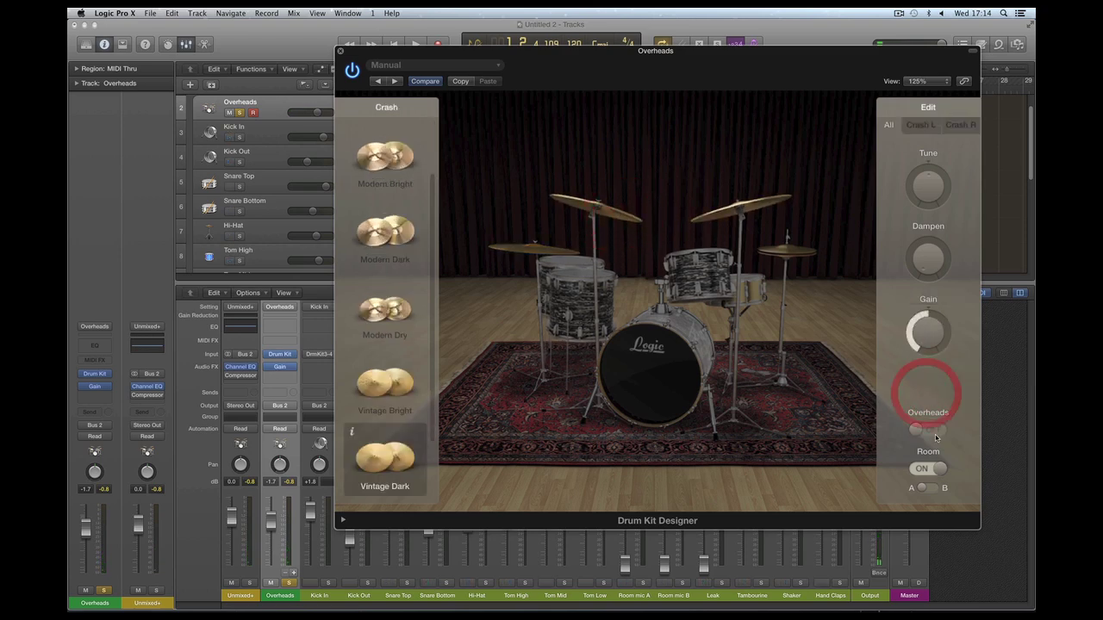
{"action": "left_click", "coordinate": [931, 430]}
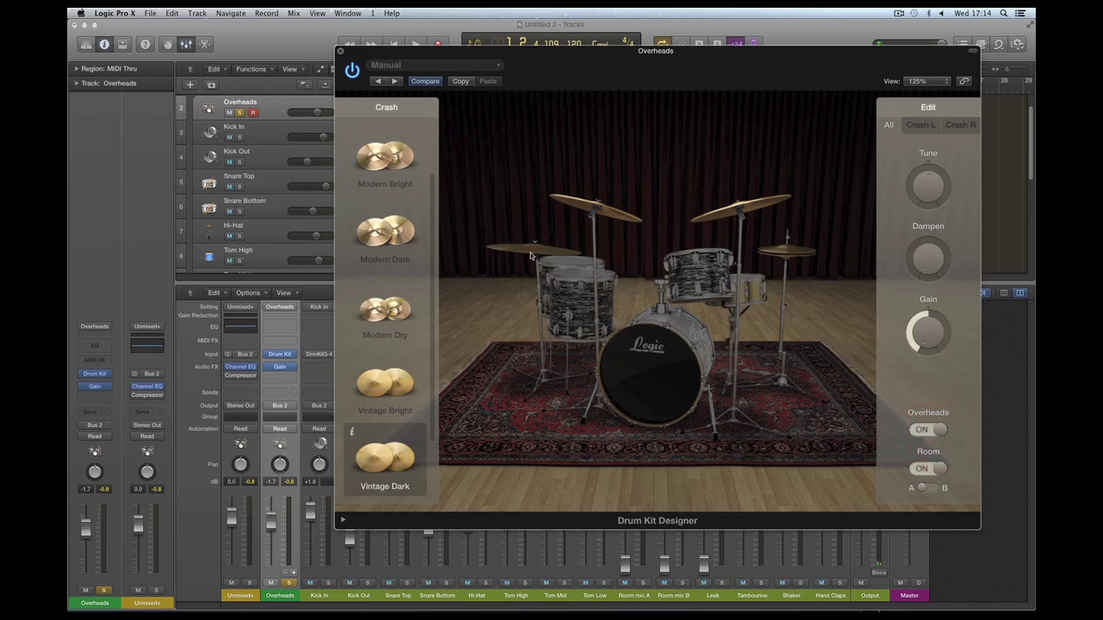
{"action": "left_click", "coordinate": [936, 339]}
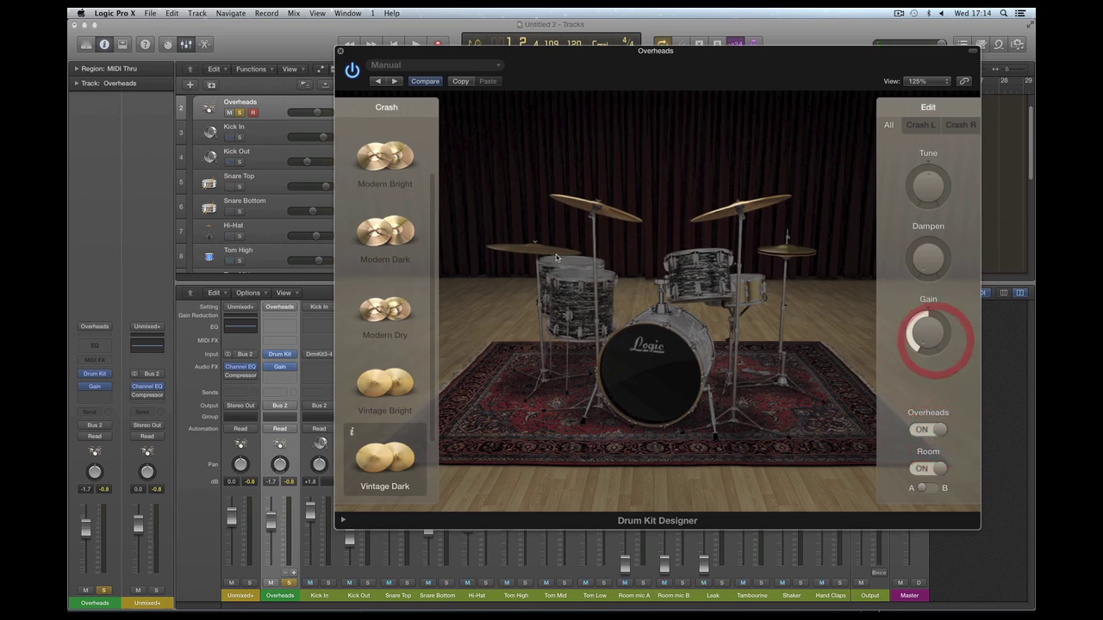
{"action": "left_click", "coordinate": [930, 332]}
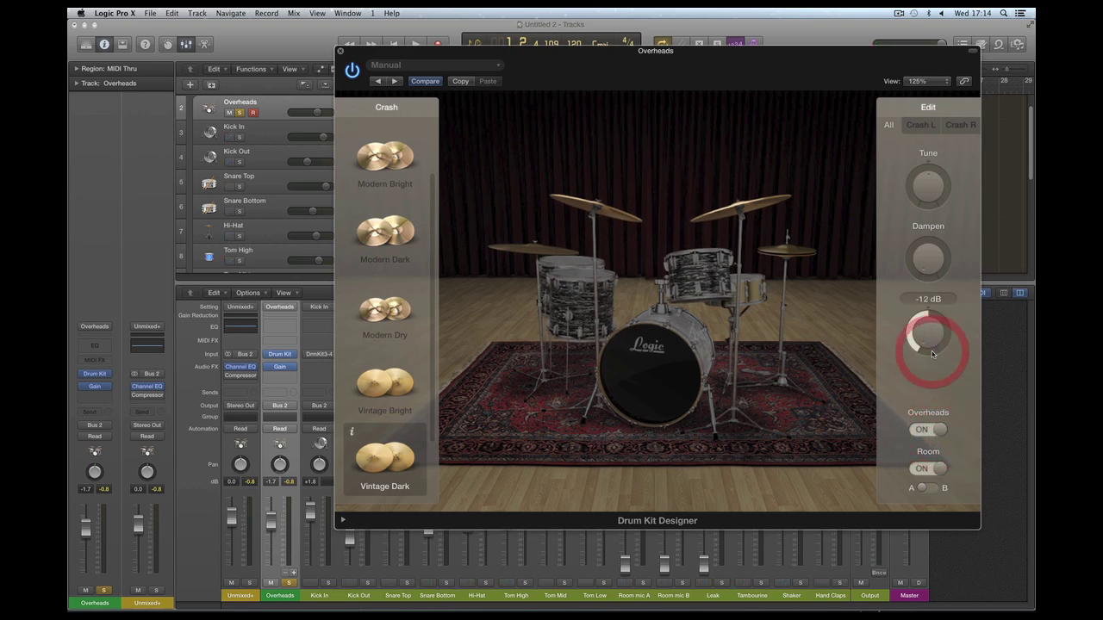
{"action": "left_click", "coordinate": [340, 51]}
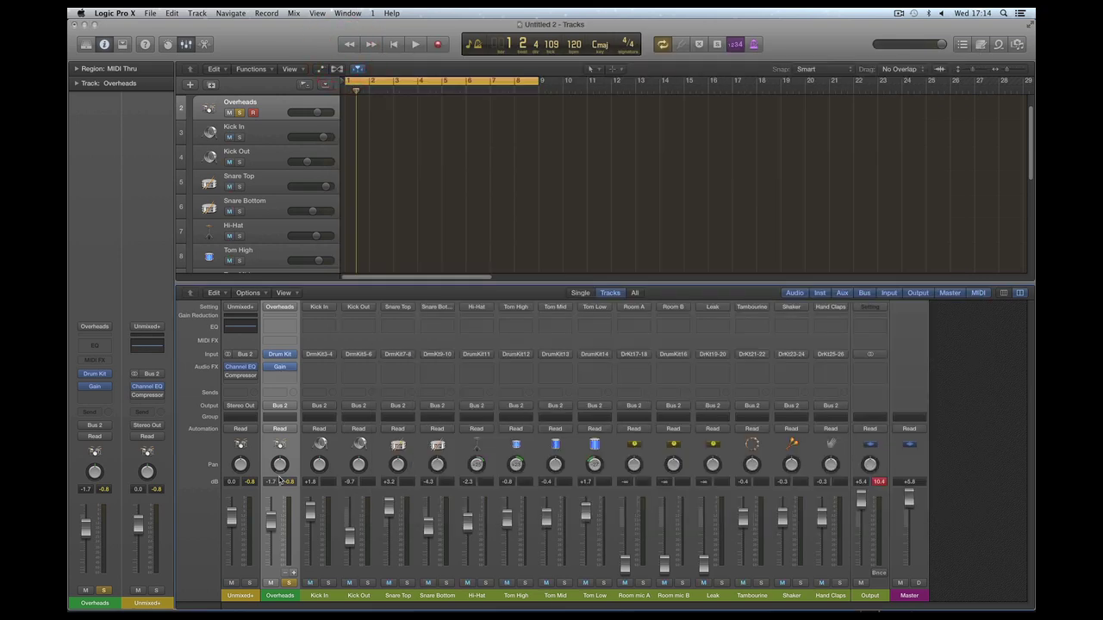
- Play the soloed Overheads channel with its fader at -5.8 dB, and raise the fader to -2.5 dB
{"action": "mouse_move", "coordinate": [271, 517]}
{"action": "left_mouse_down"}
{"action": "mouse_move", "coordinate": [271, 552]}
{"action": "mouse_move", "coordinate": [271, 506]}
{"action": "mouse_move", "coordinate": [270, 546]}
{"action": "mouse_move", "coordinate": [270, 534]}
{"action": "left_mouse_up"}
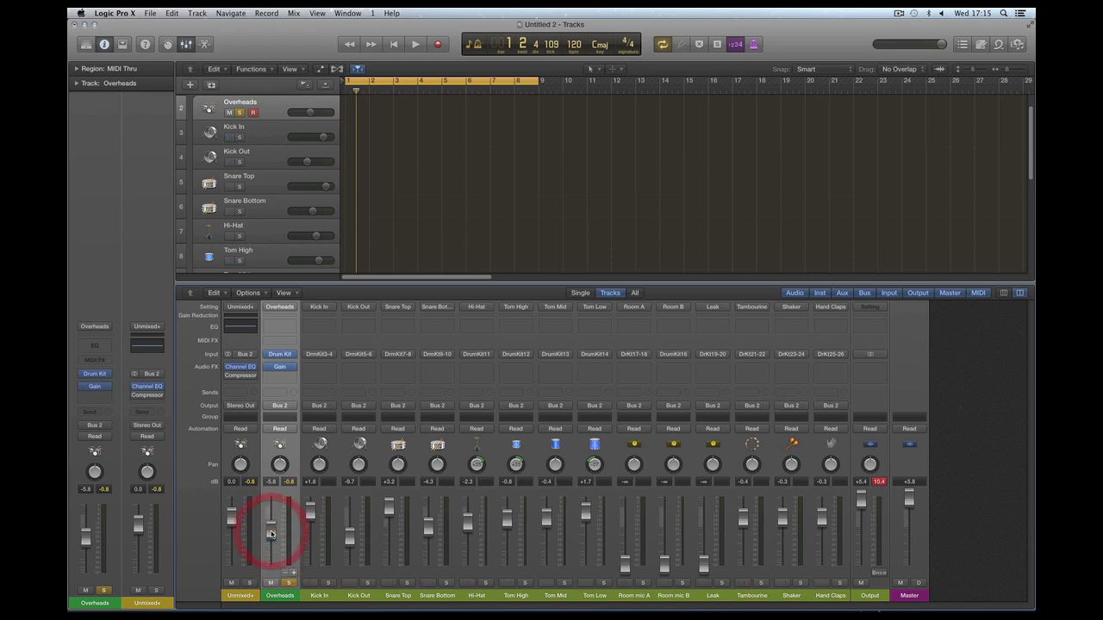
{"action": "key", "text": "space"}
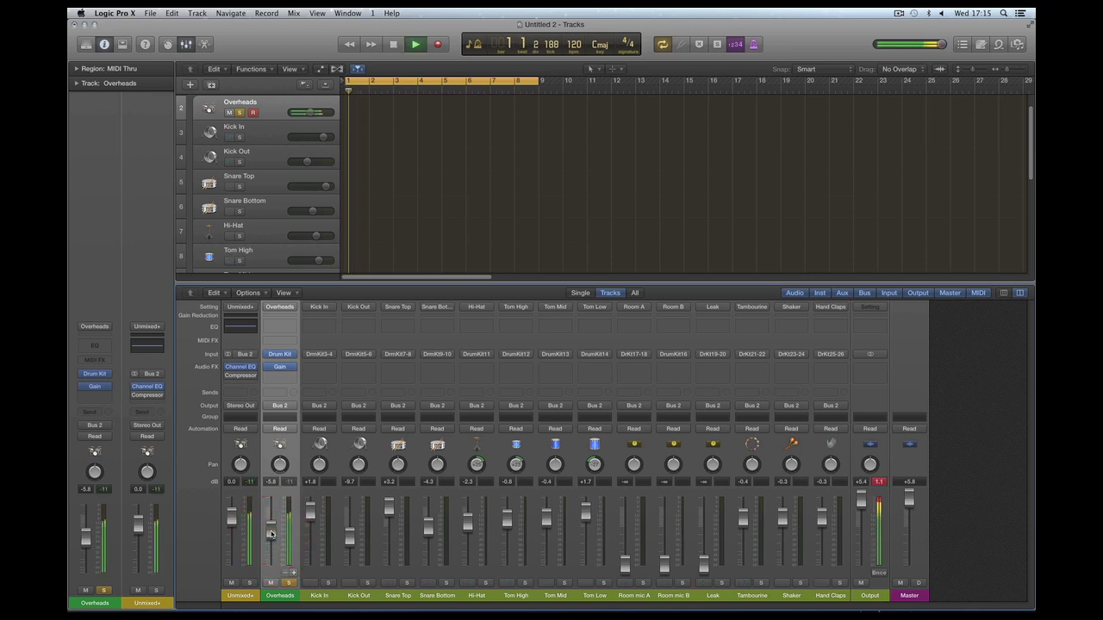
{"action": "key", "text": "space"}
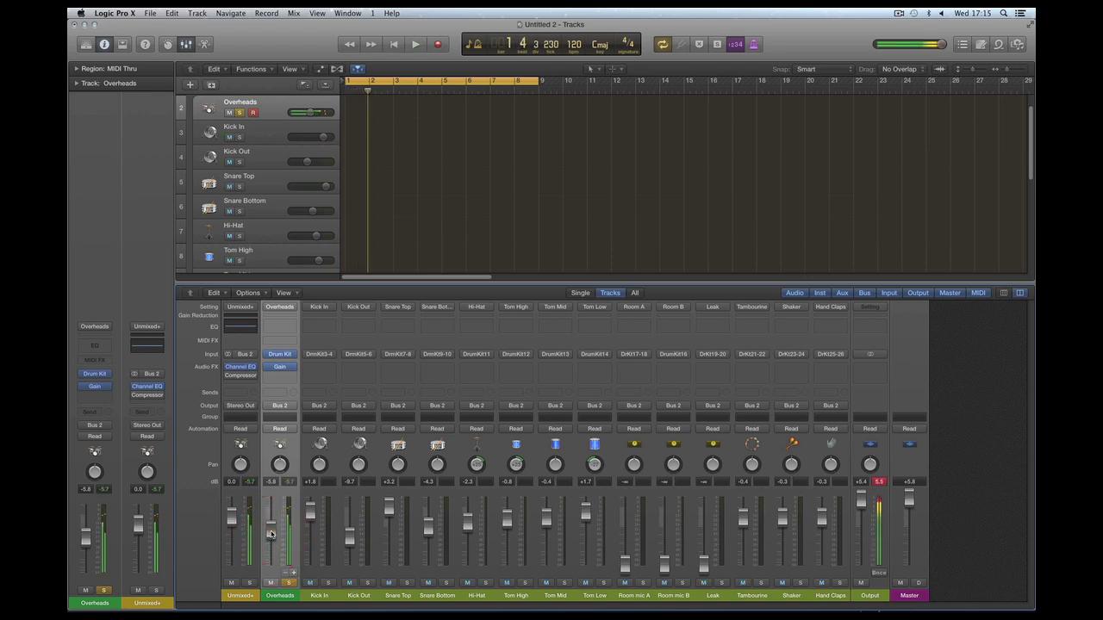
{"action": "mouse_move", "coordinate": [271, 534]}
{"action": "left_mouse_down"}
{"action": "mouse_move", "coordinate": [272, 579]}
{"action": "mouse_move", "coordinate": [270, 523]}
{"action": "left_mouse_up"}
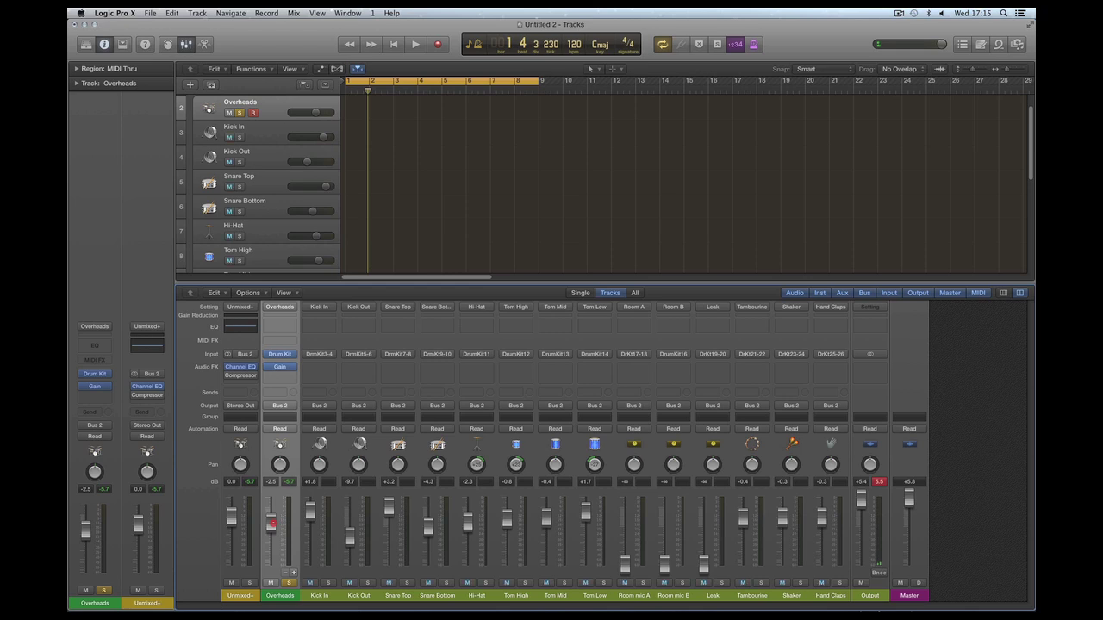
{"action": "mouse_move", "coordinate": [274, 524]}
{"action": "left_mouse_down"}
{"action": "mouse_move", "coordinate": [272, 561]}
{"action": "mouse_move", "coordinate": [278, 524]}
{"action": "left_mouse_up"}
- Unsolo the Overheads channel and set its fader to -7.4 dB while playing the full kit
{"action": "left_click", "coordinate": [289, 583]}
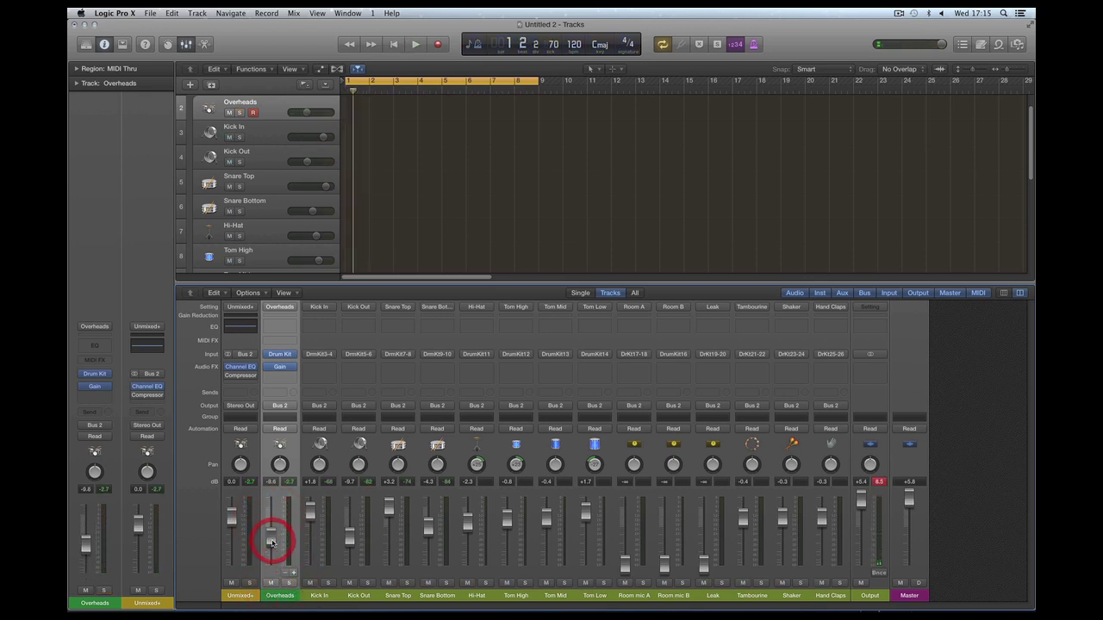
{"action": "key", "text": "space"}
{"action": "left_click_drag", "start_coordinate": [271, 541], "coordinate": [276, 536]}
{"action": "key", "text": "space"}
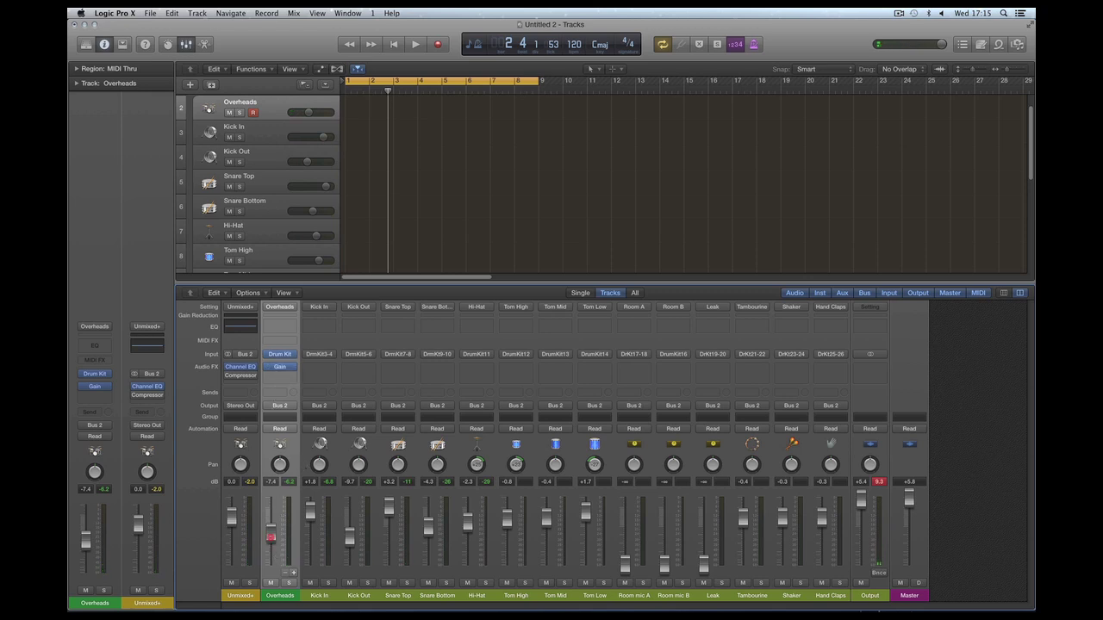
- Check the Gain plug-in on Overheads, and set the ride and crash cymbals' gain to -8 dB in the drum kit
{"action": "left_click", "coordinate": [280, 368]}
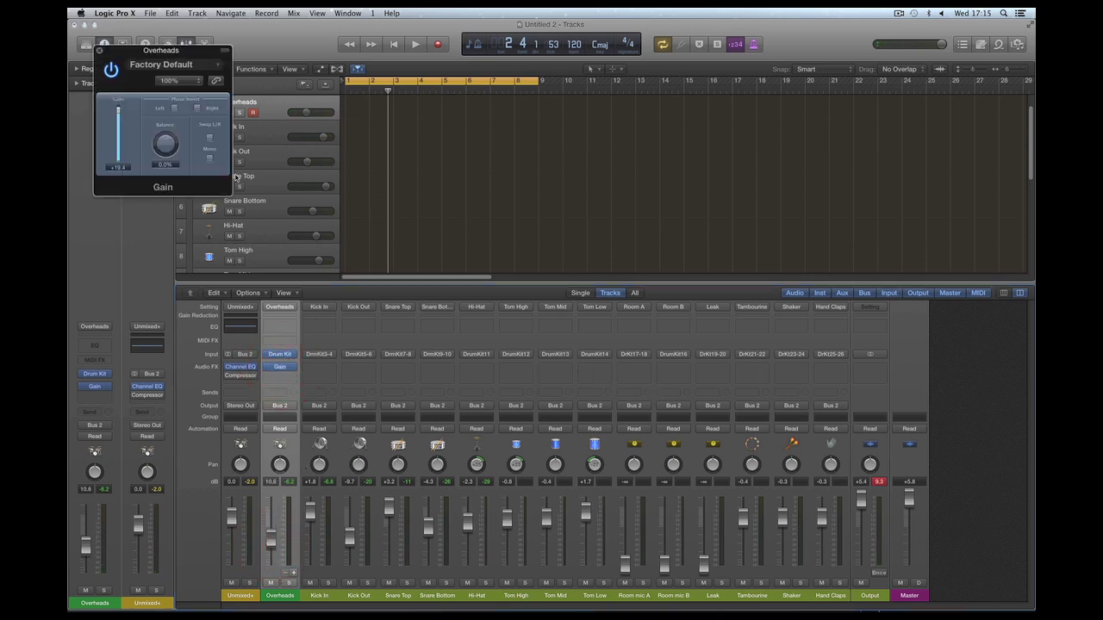
{"action": "left_click", "coordinate": [99, 52]}
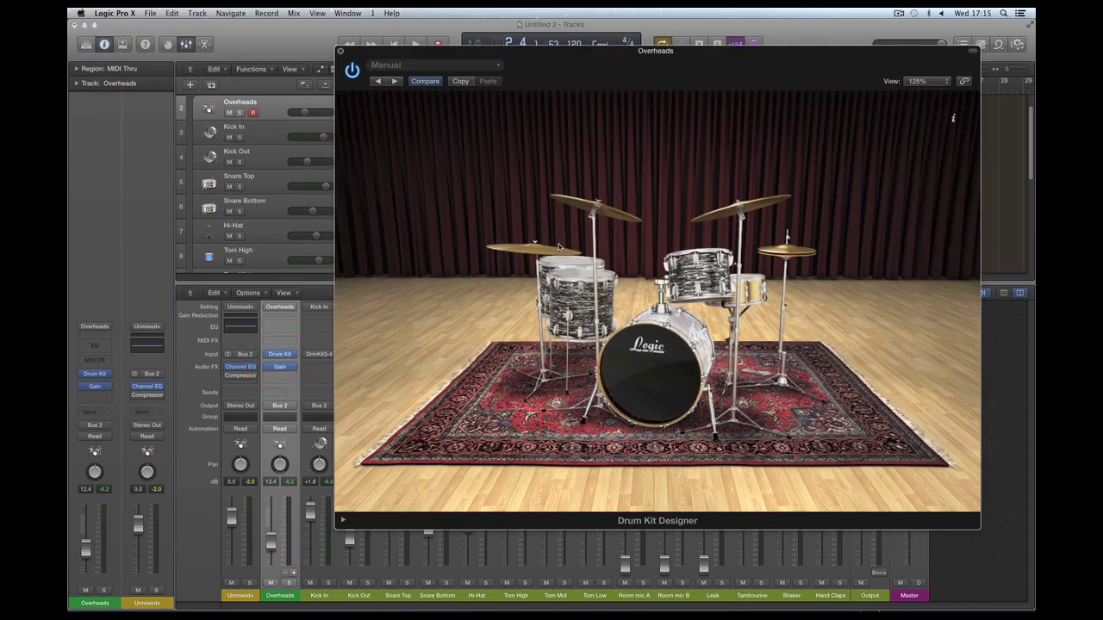
{"action": "left_click", "coordinate": [558, 247]}
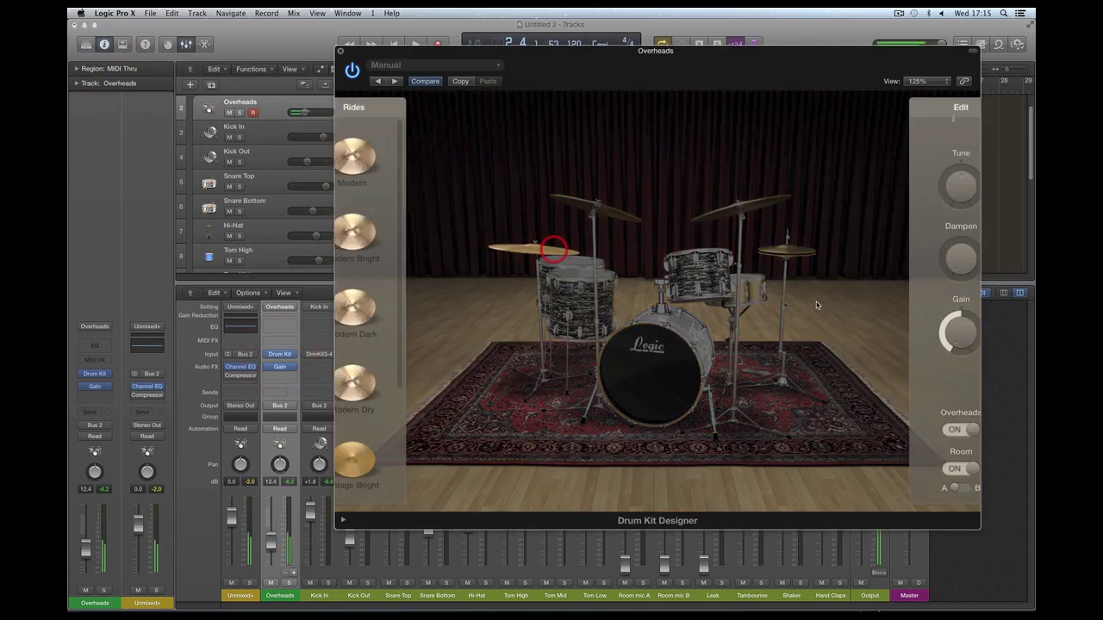
{"action": "mouse_move", "coordinate": [918, 330]}
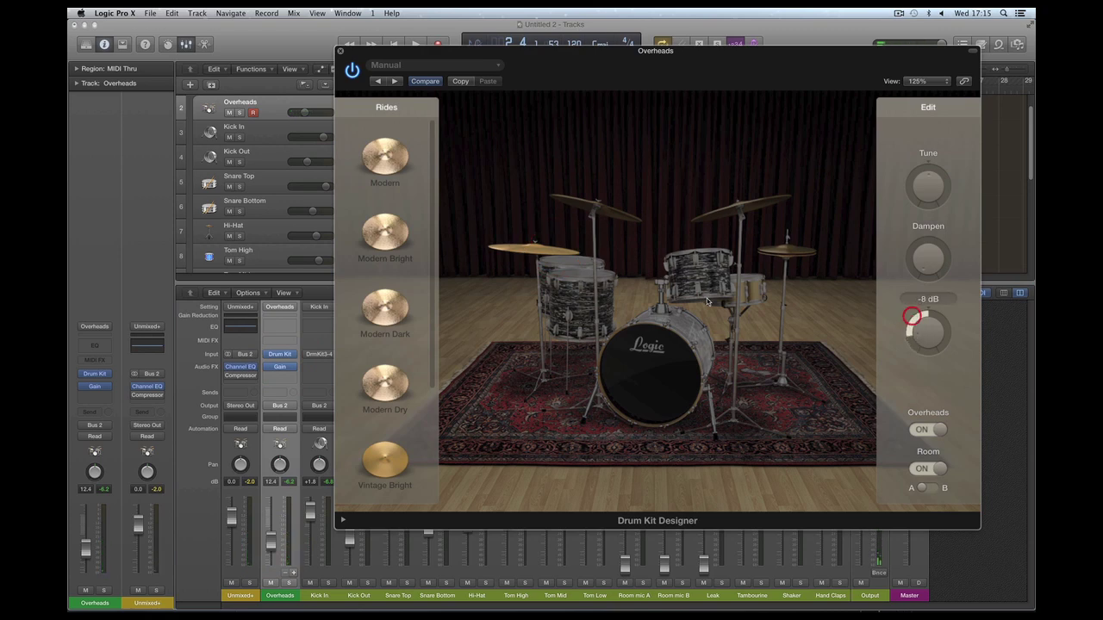
{"action": "left_click", "coordinate": [728, 209]}
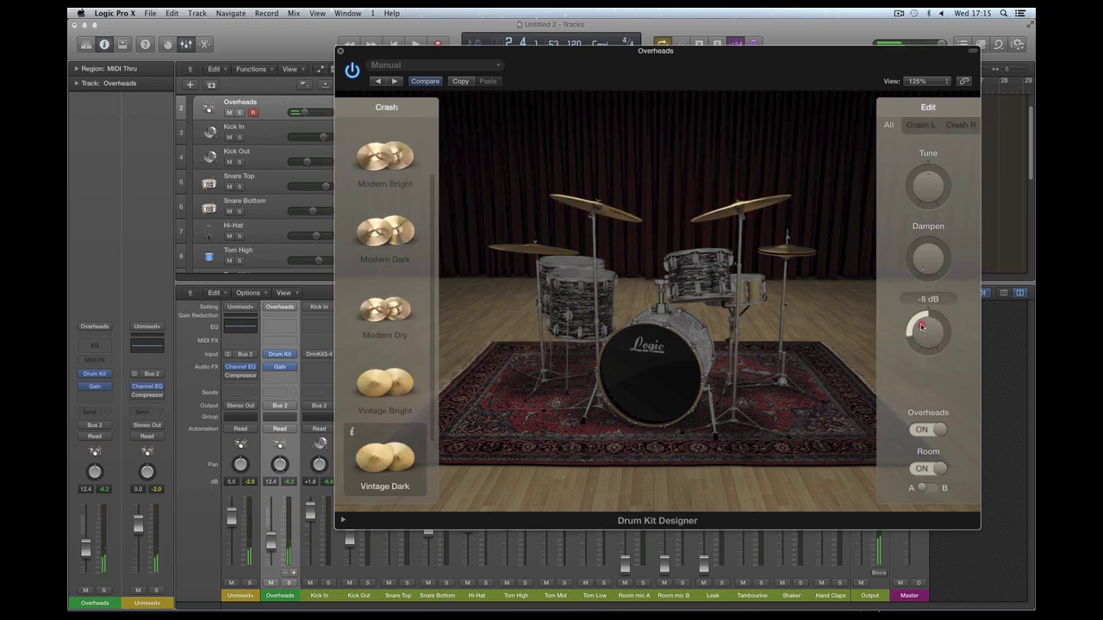
{"action": "left_click", "coordinate": [340, 55]}
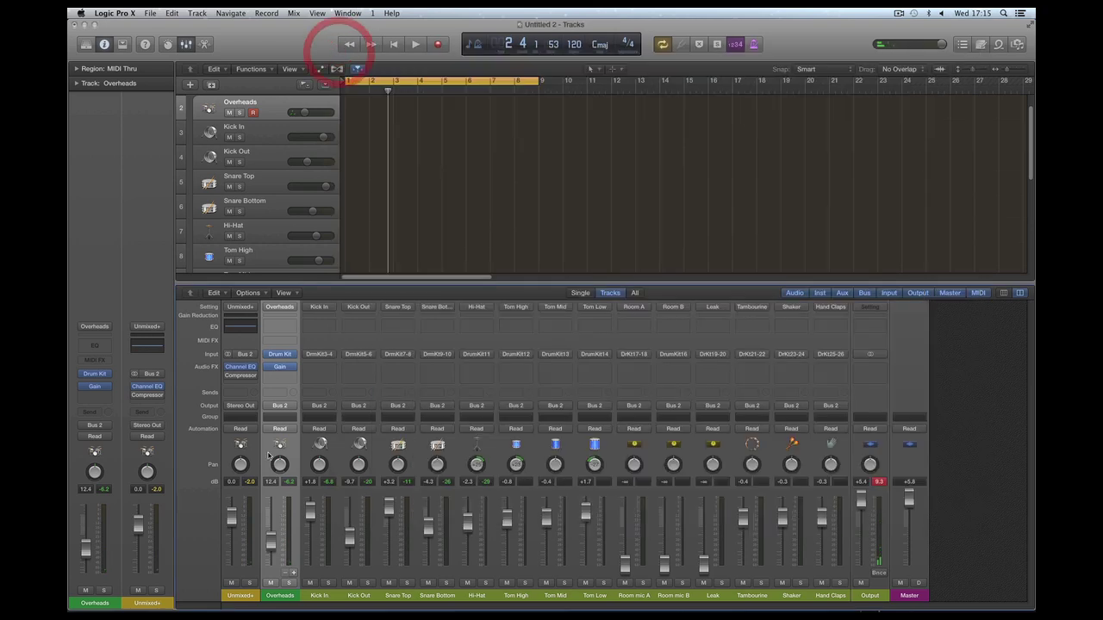
- Audition the Overheads in the playing loop, lower their fader to minimum and bypass their Gain plug-in
{"action": "left_click_drag", "start_coordinate": [271, 534], "coordinate": [272, 538]}
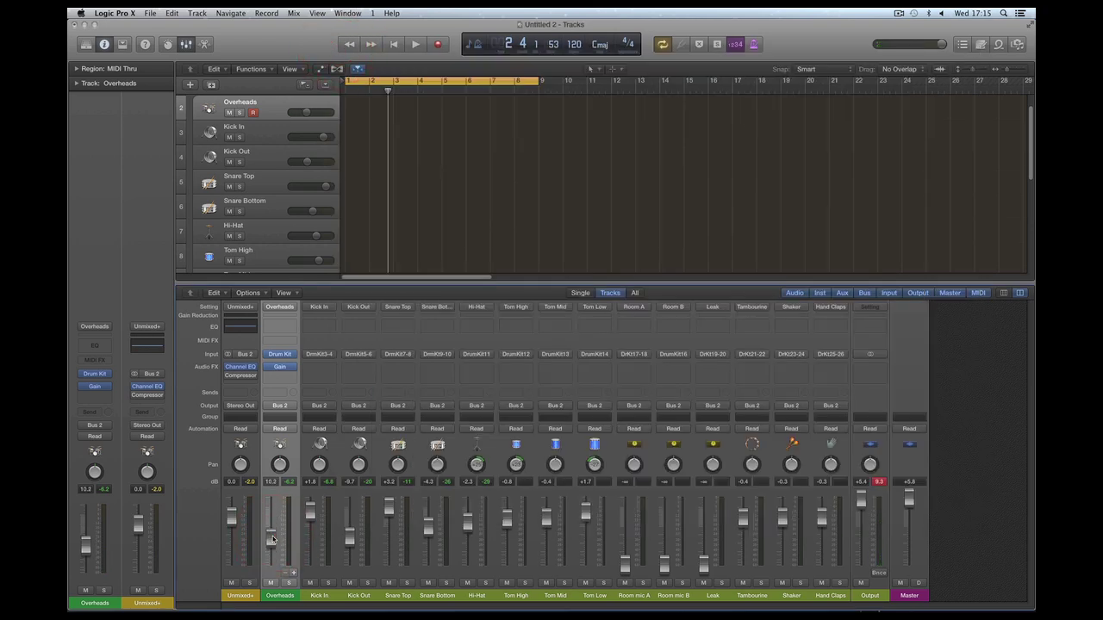
{"action": "key", "text": "space"}
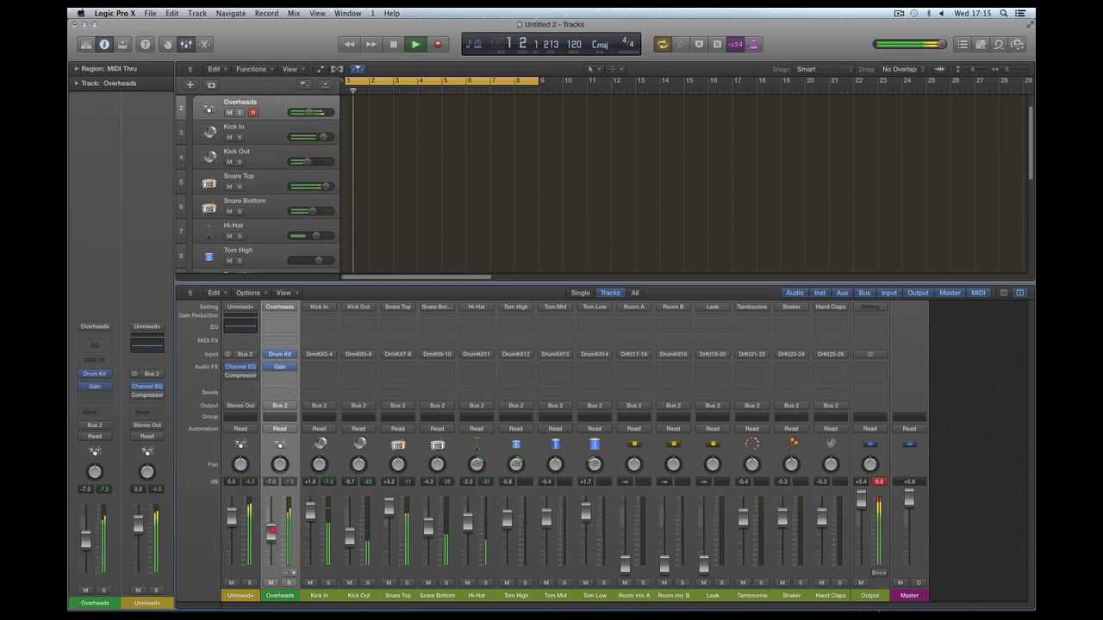
{"action": "left_click_drag", "start_coordinate": [271, 534], "coordinate": [270, 571]}
{"action": "key", "text": "space"}
{"action": "left_click", "coordinate": [271, 537]}
{"action": "left_click", "coordinate": [267, 367]}
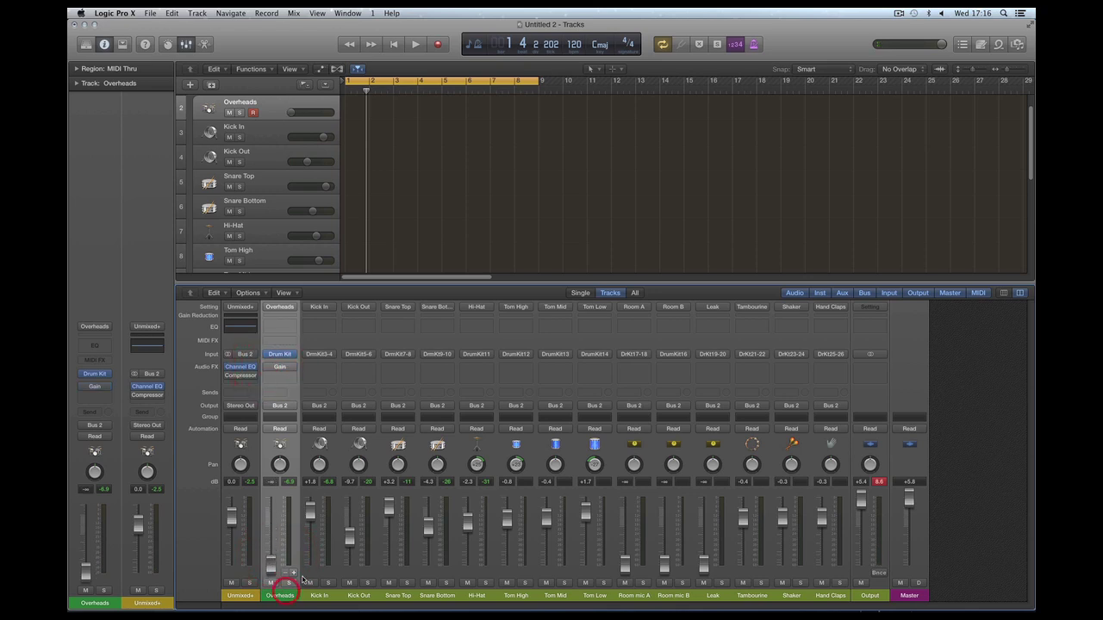
- Turn on the kick drum's room mics in Drum Kit Designer and toggle its leak setting
{"action": "left_click", "coordinate": [283, 357]}
{"action": "left_click", "coordinate": [646, 370]}
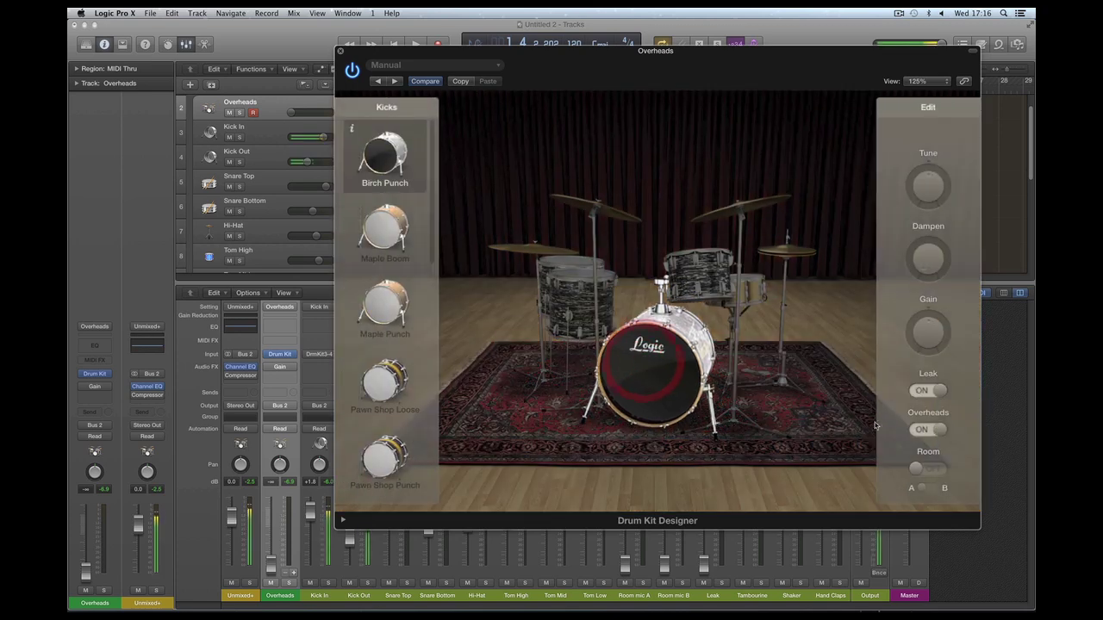
{"action": "left_click", "coordinate": [930, 468]}
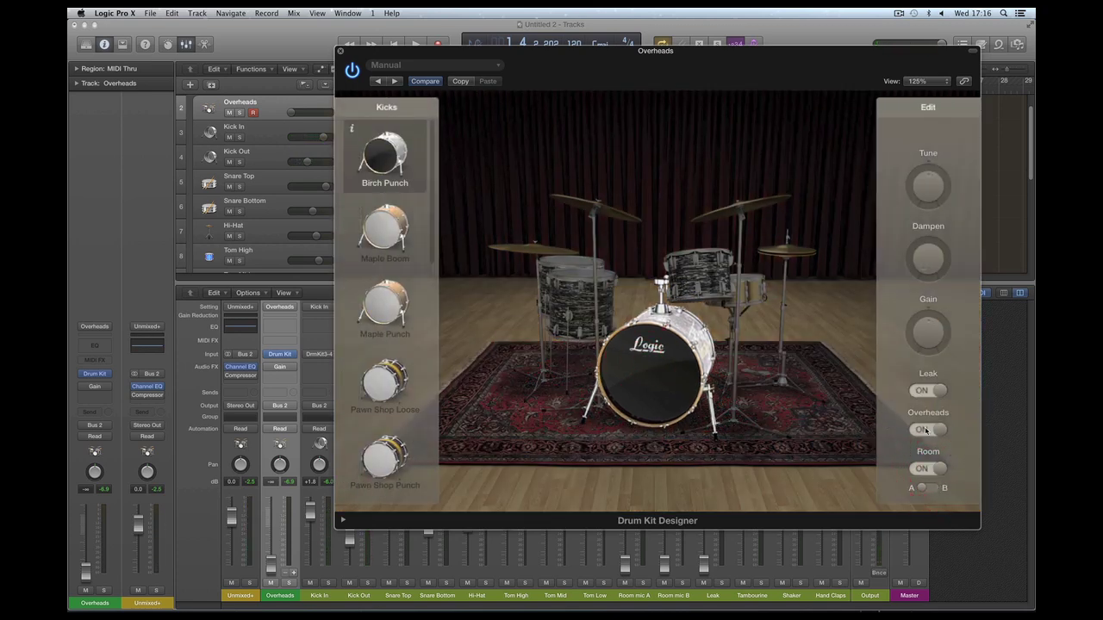
{"action": "left_click", "coordinate": [918, 390]}
{"action": "left_click", "coordinate": [340, 51]}
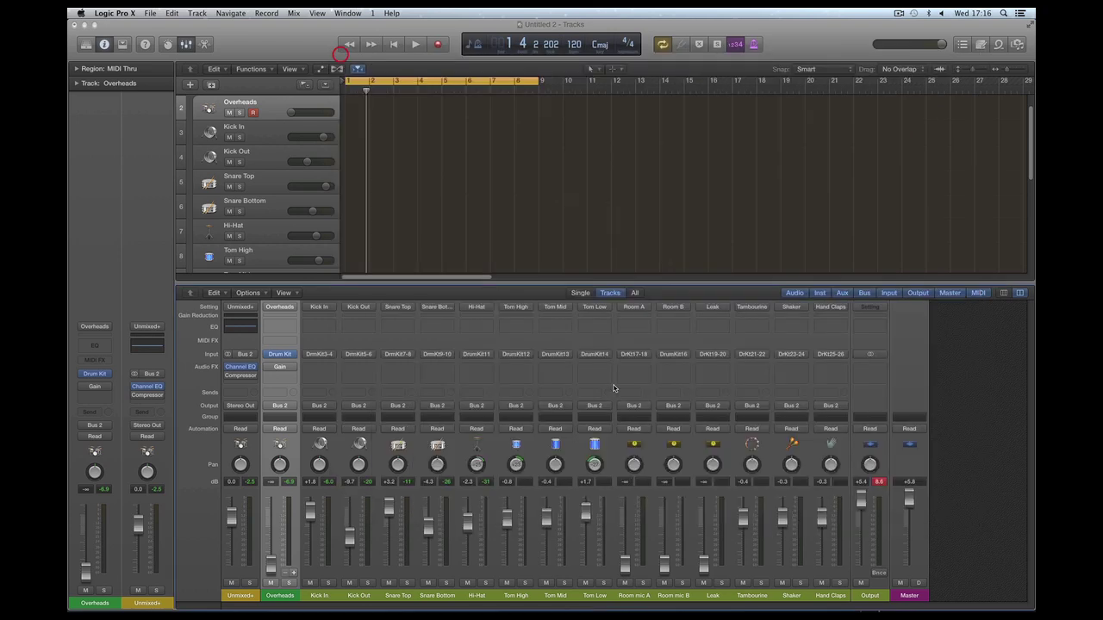
- Select the close-mic channels Kick In through Tom Low together, and single out Room mic A, Room mic B and Leak in turn
{"action": "left_click", "coordinate": [317, 595]}
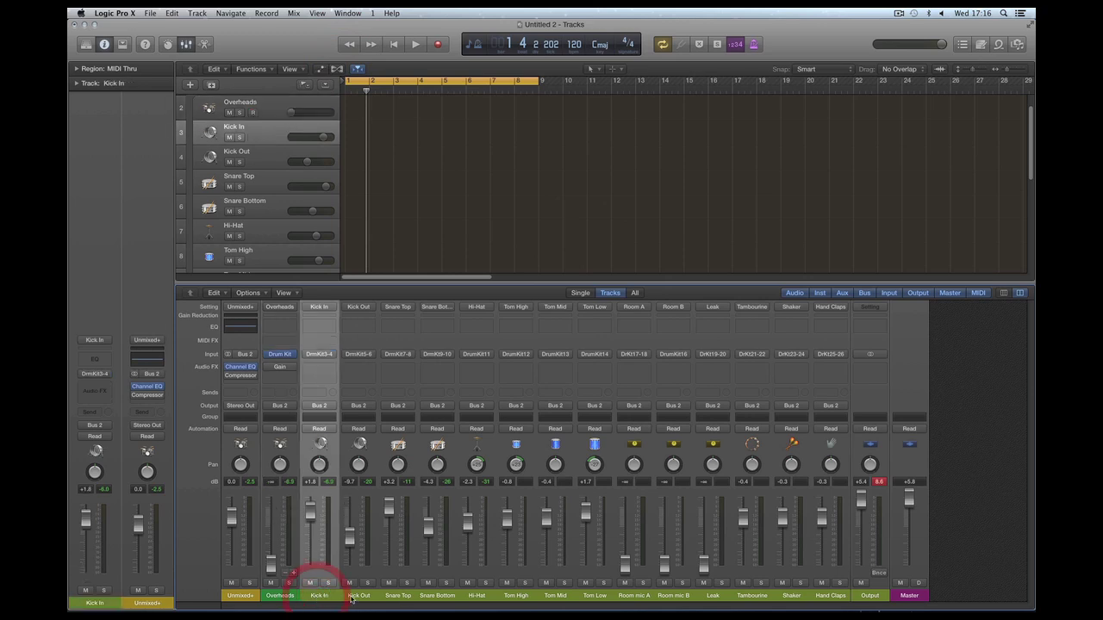
{"action": "left_click", "coordinate": [597, 595], "text": "shift"}
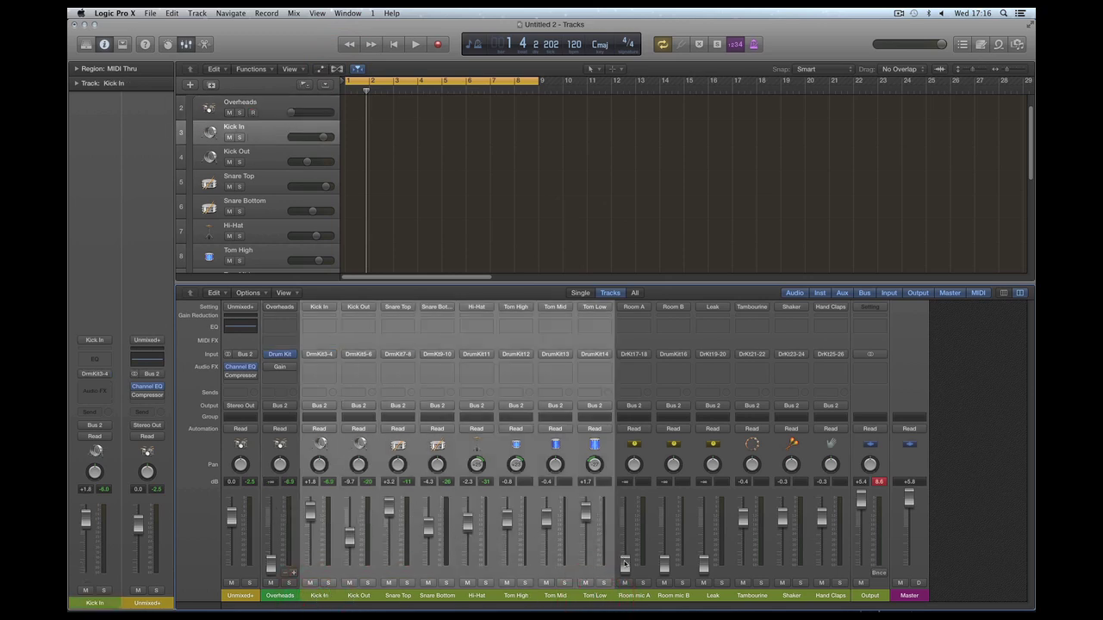
{"action": "left_click", "coordinate": [635, 597]}
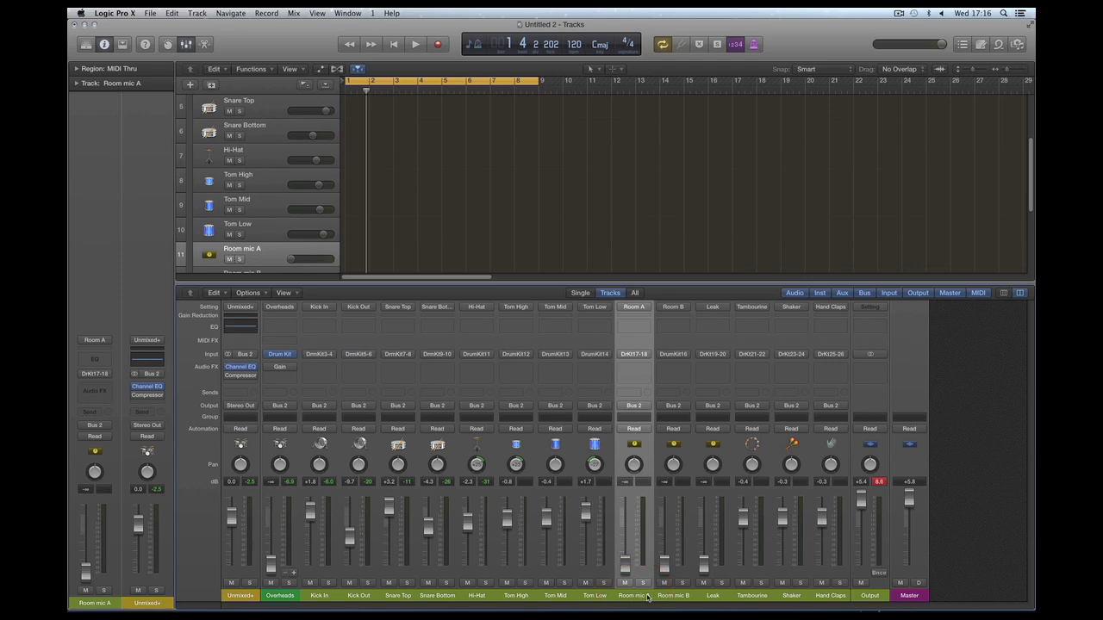
{"action": "left_click", "coordinate": [668, 595]}
{"action": "left_click", "coordinate": [710, 594]}
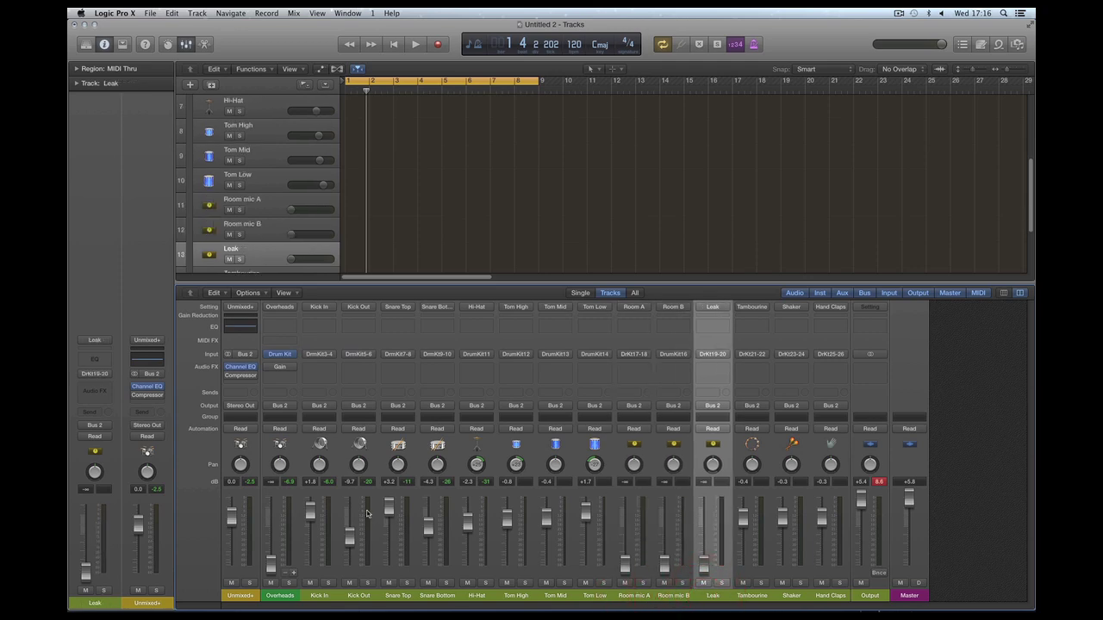
- Check the kick drum's room setting in Drum Kit Designer
{"action": "left_click", "coordinate": [279, 354]}
{"action": "left_click", "coordinate": [655, 370]}
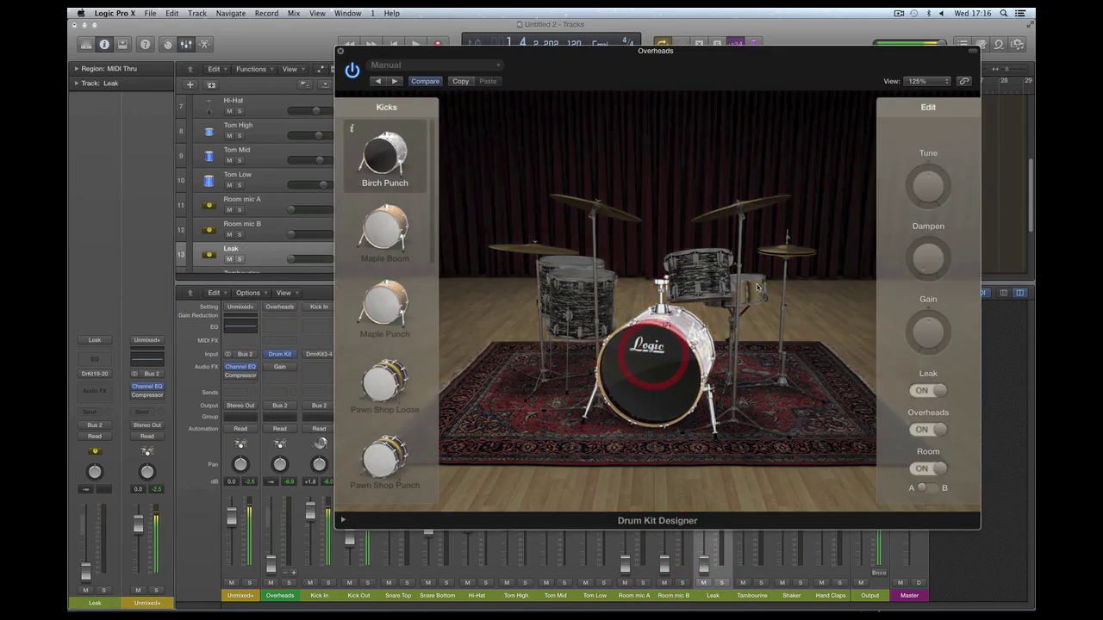
{"action": "left_click", "coordinate": [923, 468]}
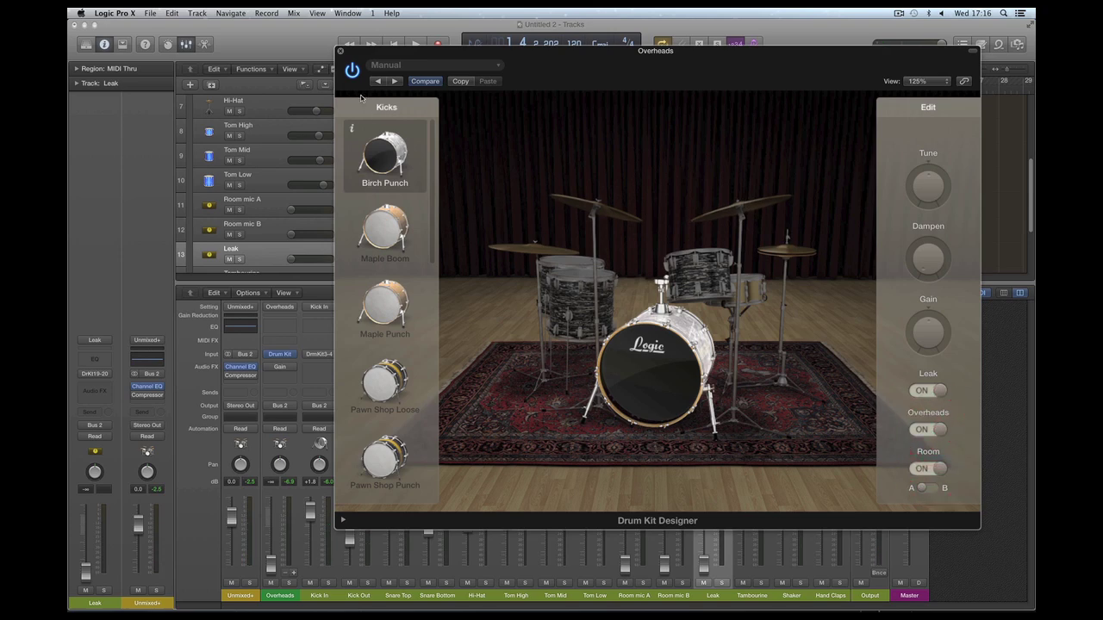
{"action": "left_click", "coordinate": [340, 53]}
- Single out the Room mic A, Room mic B and Leak channels in turn, going through the three repeatedly
{"action": "left_click", "coordinate": [640, 571]}
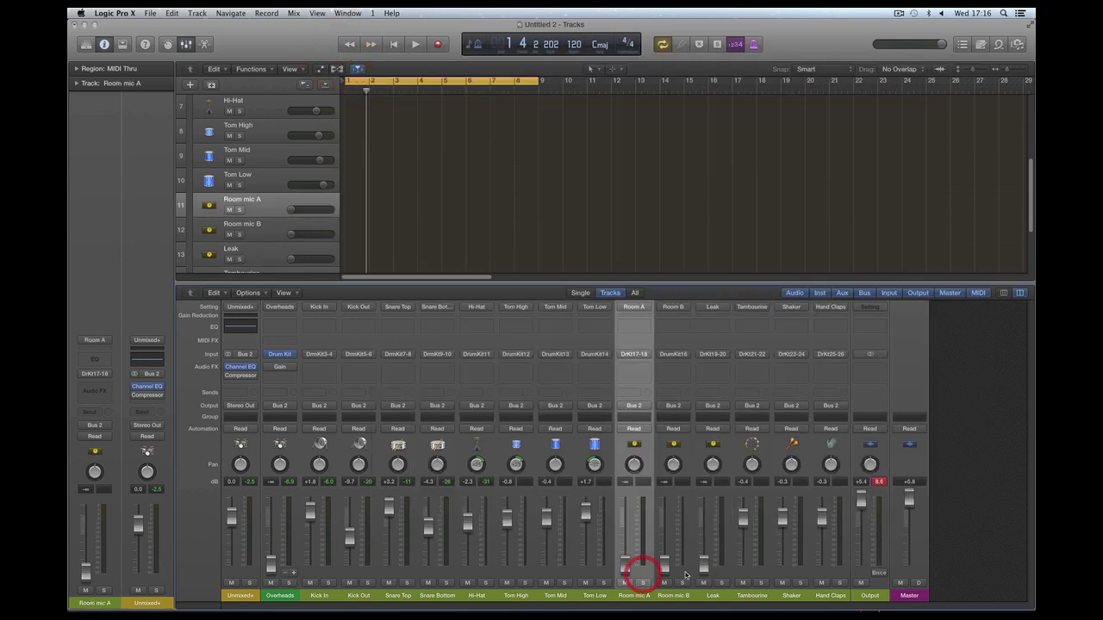
{"action": "left_click", "coordinate": [683, 575]}
{"action": "left_click", "coordinate": [711, 569]}
{"action": "left_click", "coordinate": [645, 571]}
{"action": "left_click", "coordinate": [681, 572]}
{"action": "left_click", "coordinate": [705, 570]}
{"action": "left_click", "coordinate": [645, 572]}
{"action": "left_click", "coordinate": [676, 568]}
{"action": "left_click", "coordinate": [719, 572]}
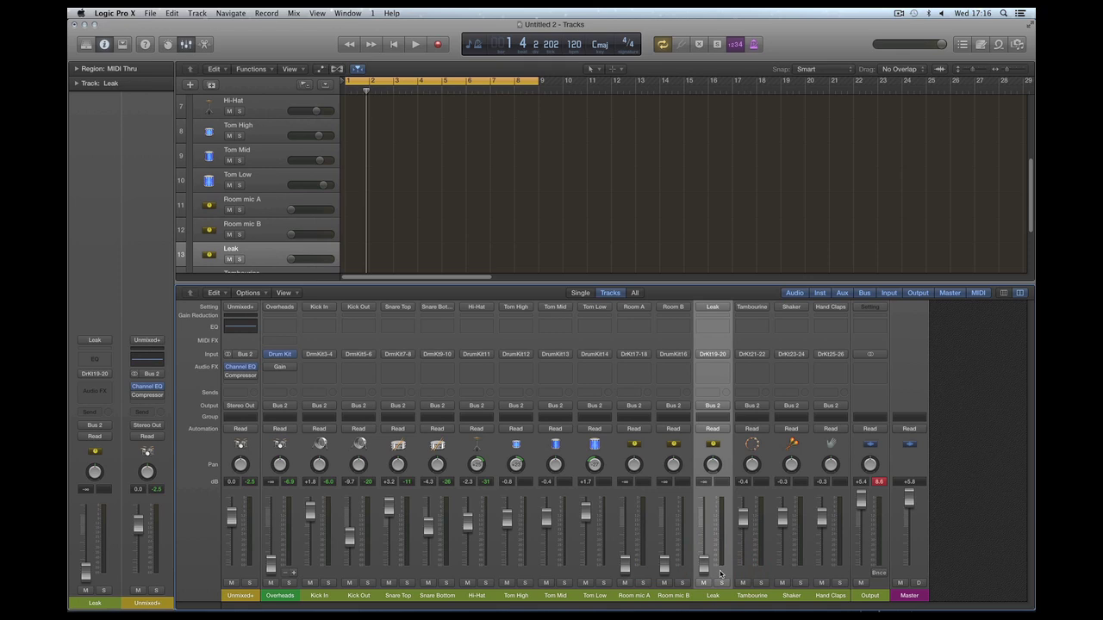
{"action": "left_click", "coordinate": [640, 571]}
{"action": "left_click", "coordinate": [677, 570]}
{"action": "left_click", "coordinate": [713, 566]}
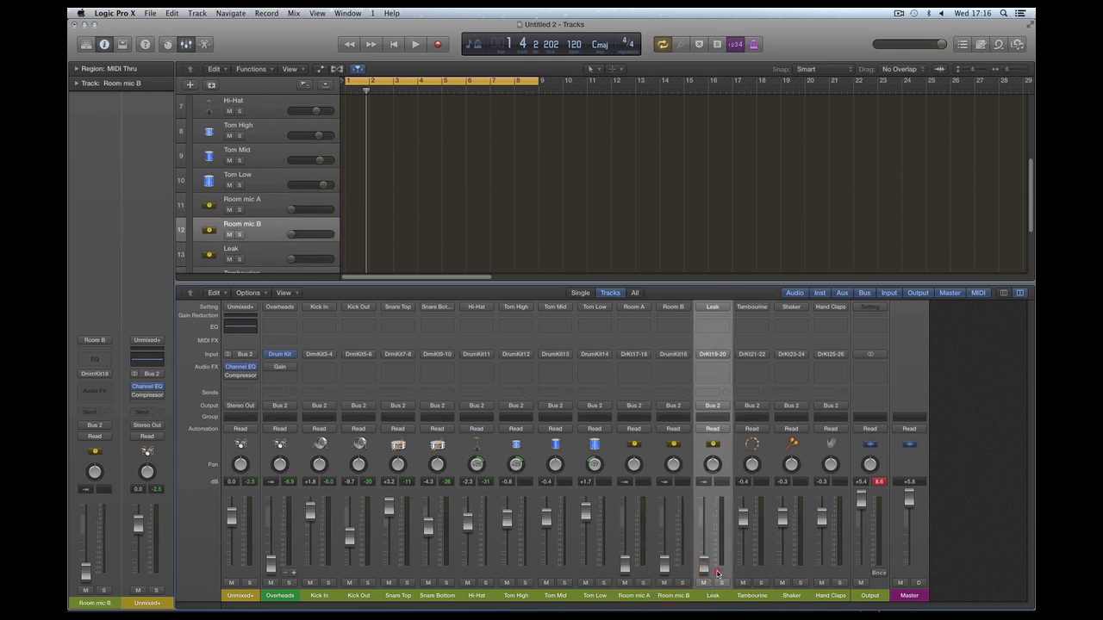
- Select Overheads, the close mics Kick In through Tom Low, both room mics together, and Leak, one group after another
{"action": "left_click", "coordinate": [293, 566]}
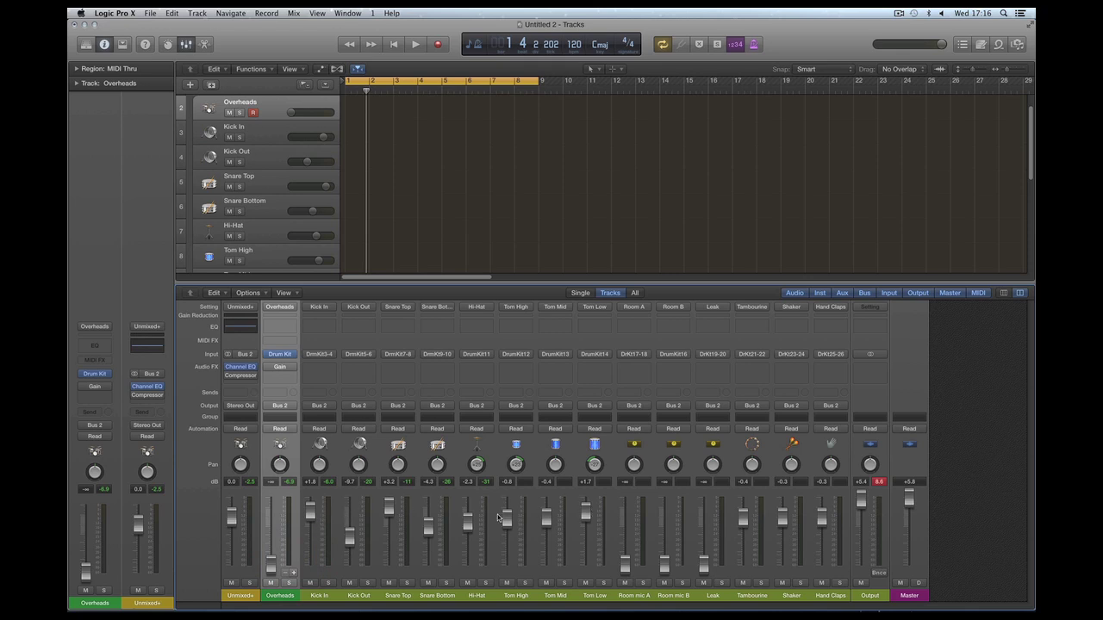
{"action": "left_click", "coordinate": [318, 572]}
{"action": "left_click", "coordinate": [608, 572], "text": "shift"}
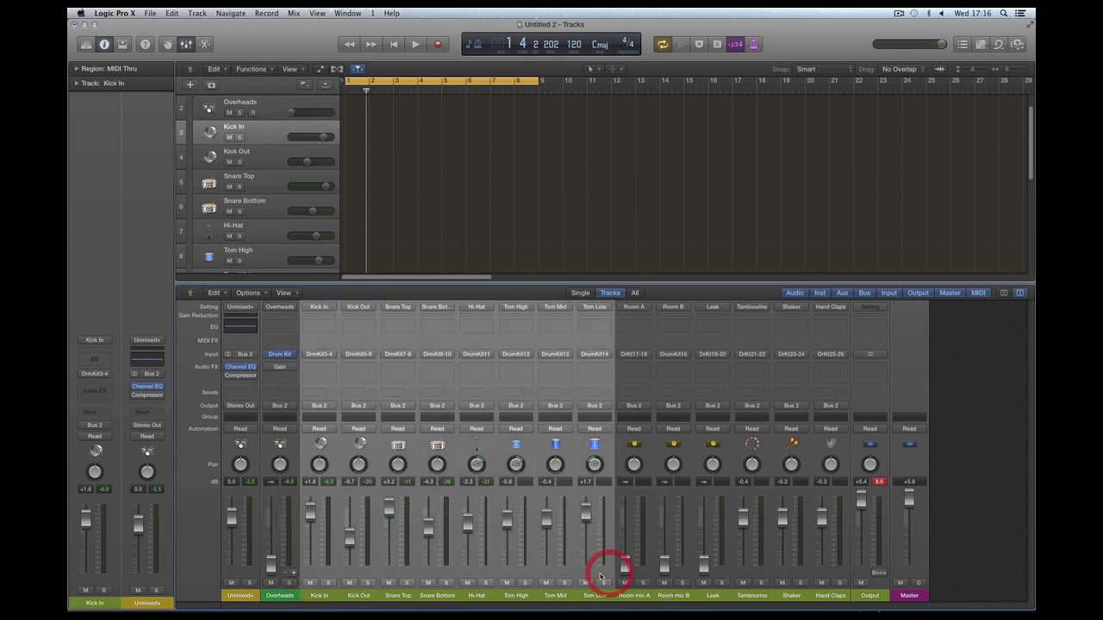
{"action": "left_click", "coordinate": [638, 573]}
{"action": "left_click", "coordinate": [663, 562], "text": "shift"}
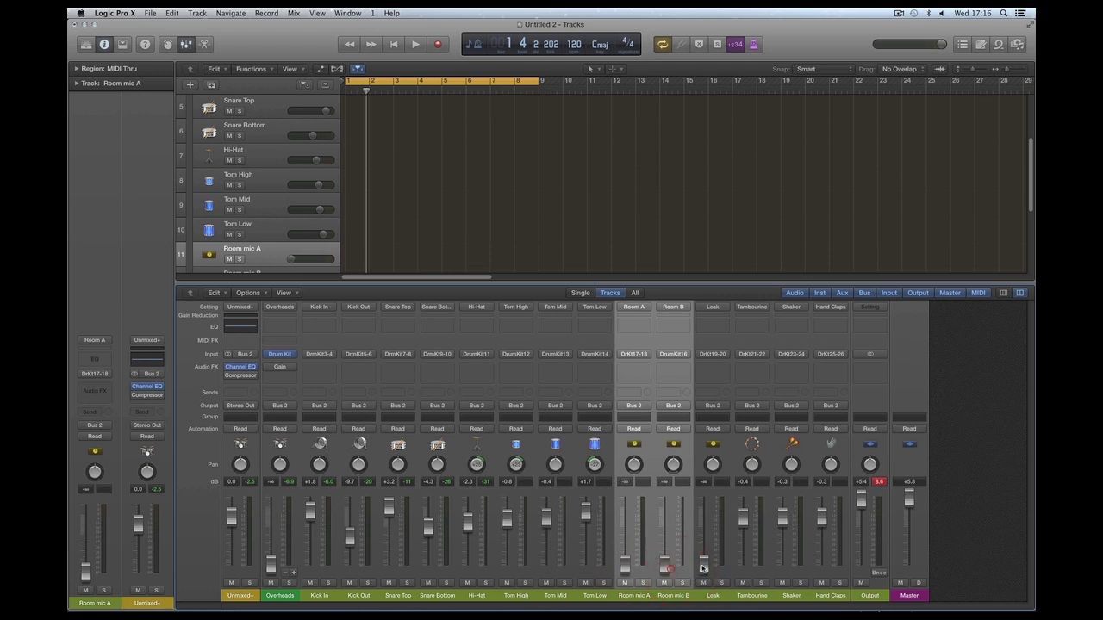
{"action": "left_click", "coordinate": [703, 567]}
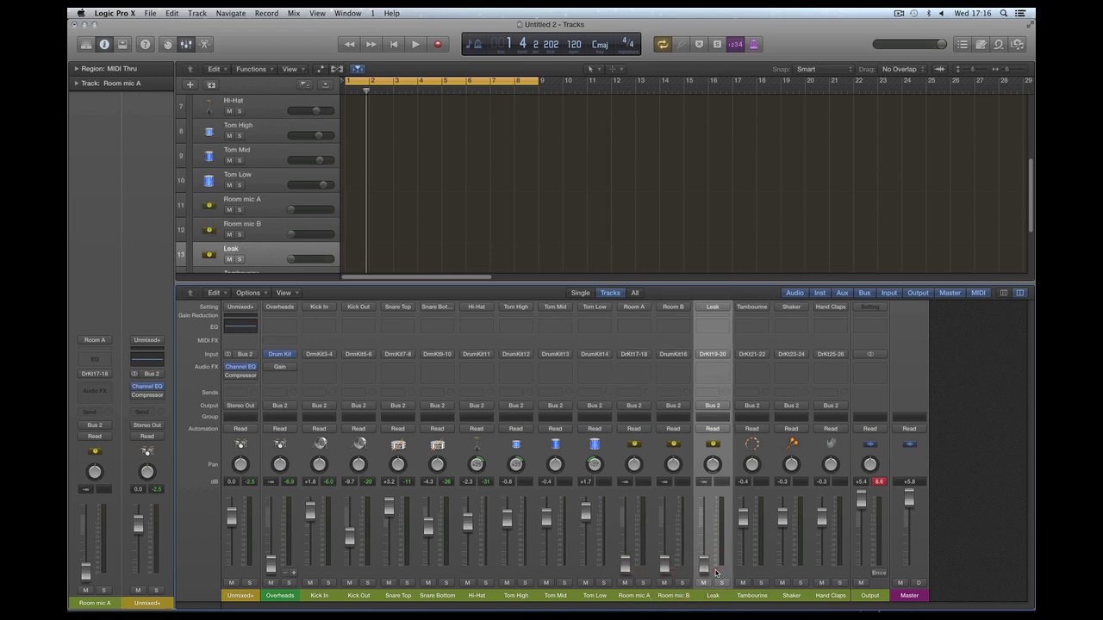
- Raise the Overheads fader to -48.0 dB and toggle the kick drum's overheads setting off and on in the drum kit
{"action": "left_click", "coordinate": [284, 564]}
{"action": "mouse_move", "coordinate": [271, 567]}
{"action": "left_mouse_down"}
{"action": "mouse_move", "coordinate": [272, 545]}
{"action": "mouse_move", "coordinate": [273, 559]}
{"action": "left_mouse_up"}
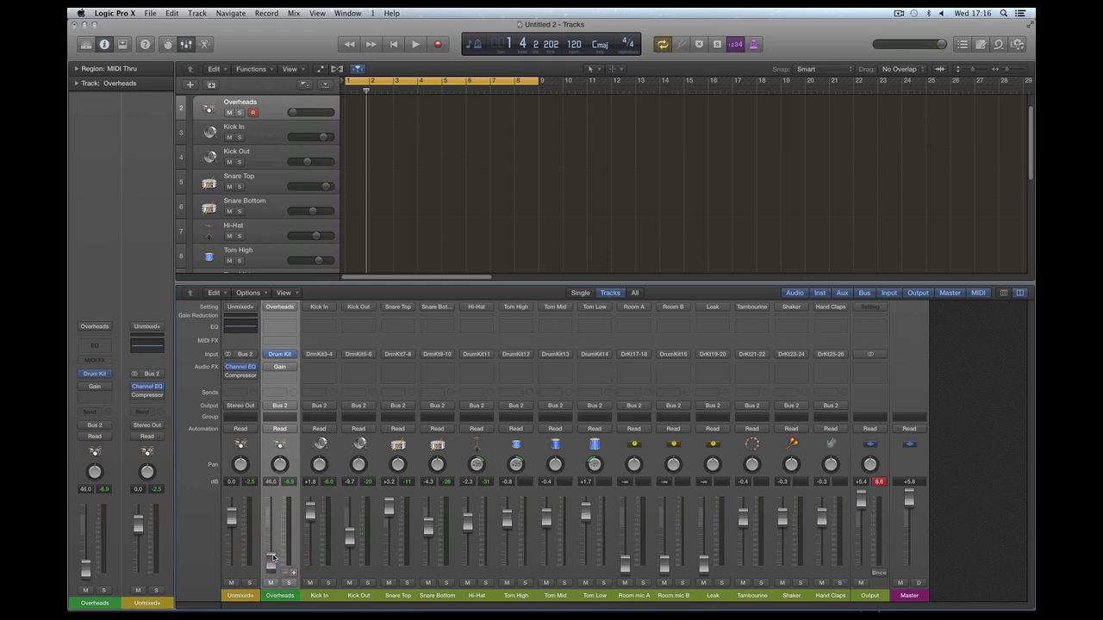
{"action": "left_click", "coordinate": [279, 354]}
{"action": "left_click", "coordinate": [677, 398]}
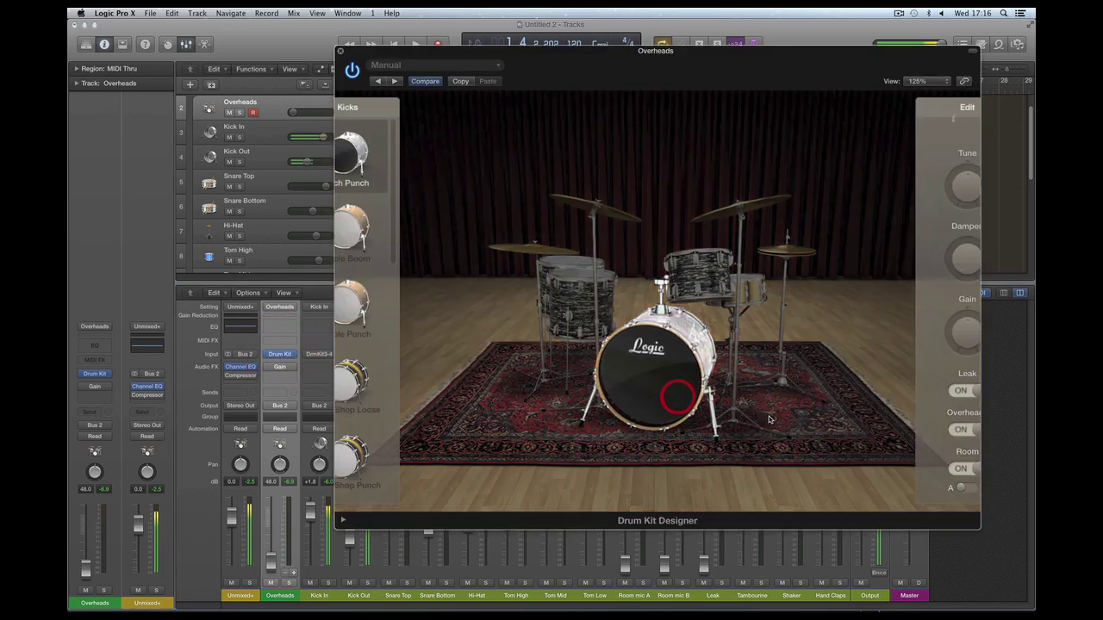
{"action": "left_click", "coordinate": [920, 431]}
{"action": "left_click", "coordinate": [930, 431]}
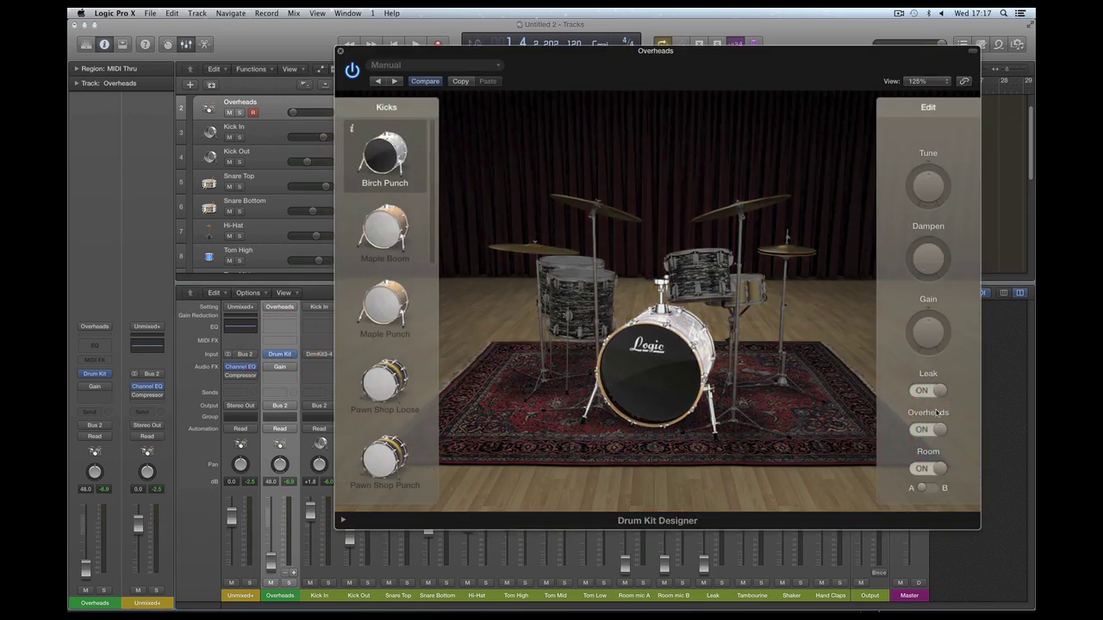
{"action": "left_click", "coordinate": [341, 51]}
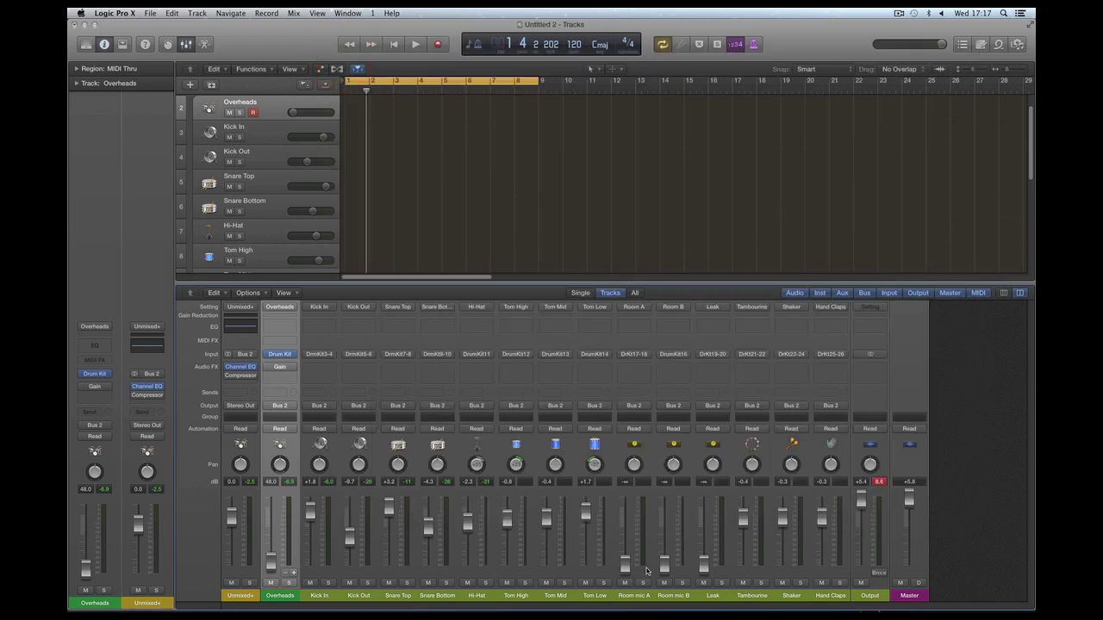
- Single out the room and leak channels, and try the Room mic A fader at -2.0 dB before returning it to minimum
{"action": "left_click", "coordinate": [639, 576]}
{"action": "left_click", "coordinate": [680, 576]}
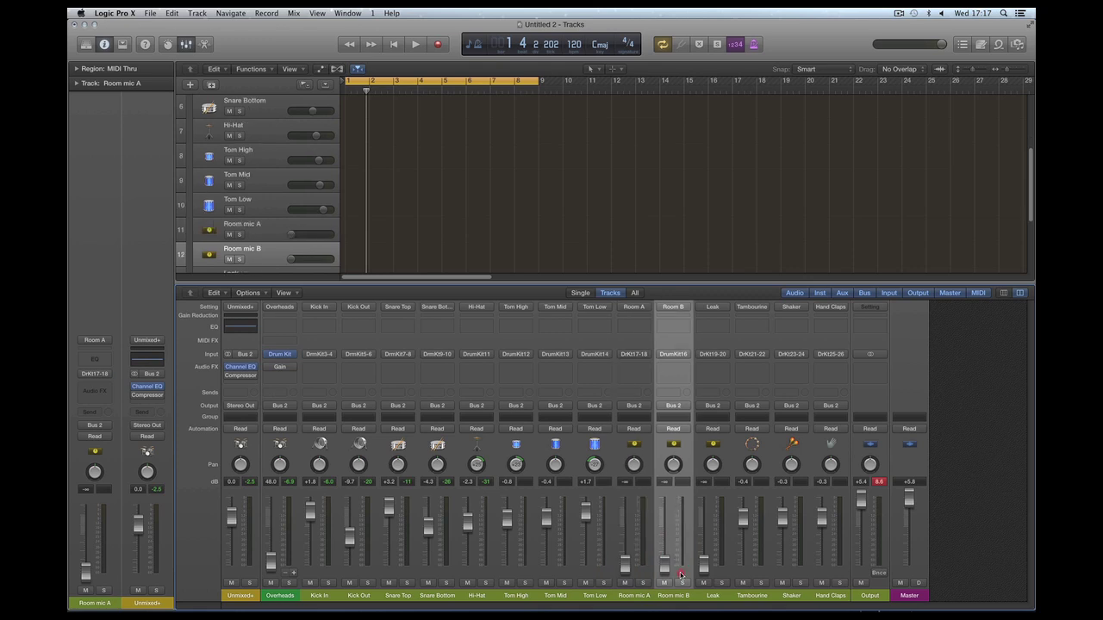
{"action": "left_click", "coordinate": [710, 569]}
{"action": "left_click", "coordinate": [627, 568]}
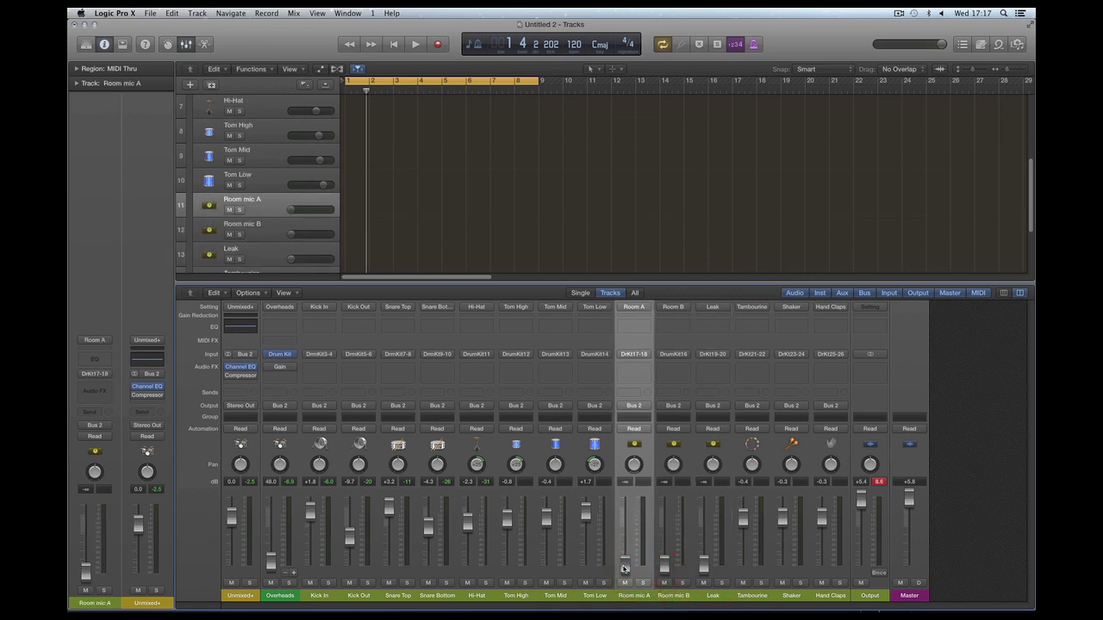
{"action": "left_click_drag", "start_coordinate": [624, 564], "coordinate": [625, 534]}
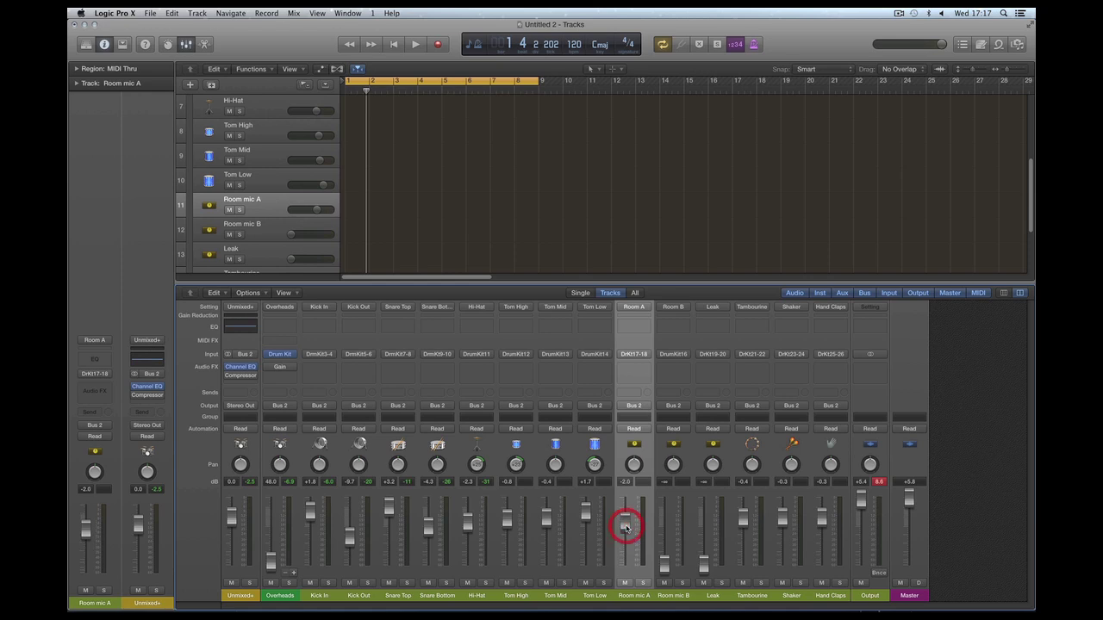
{"action": "left_click_drag", "start_coordinate": [627, 527], "coordinate": [626, 568]}
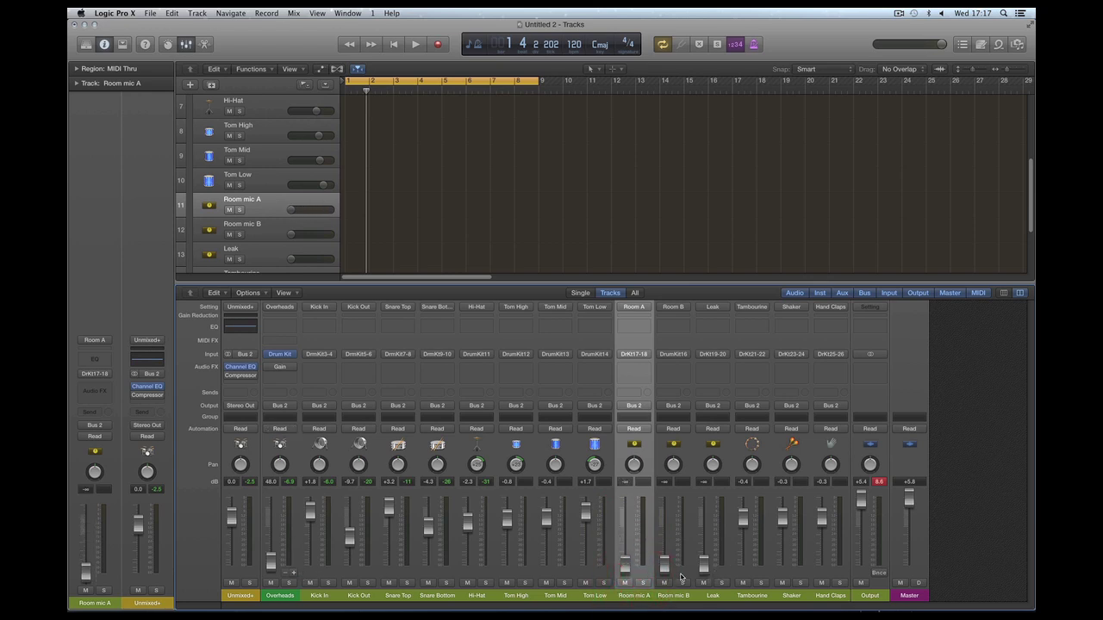
- Route the kick and snare to room B in Drum Kit Designer, with the snare's room mics turned on
{"action": "left_click", "coordinate": [680, 577]}
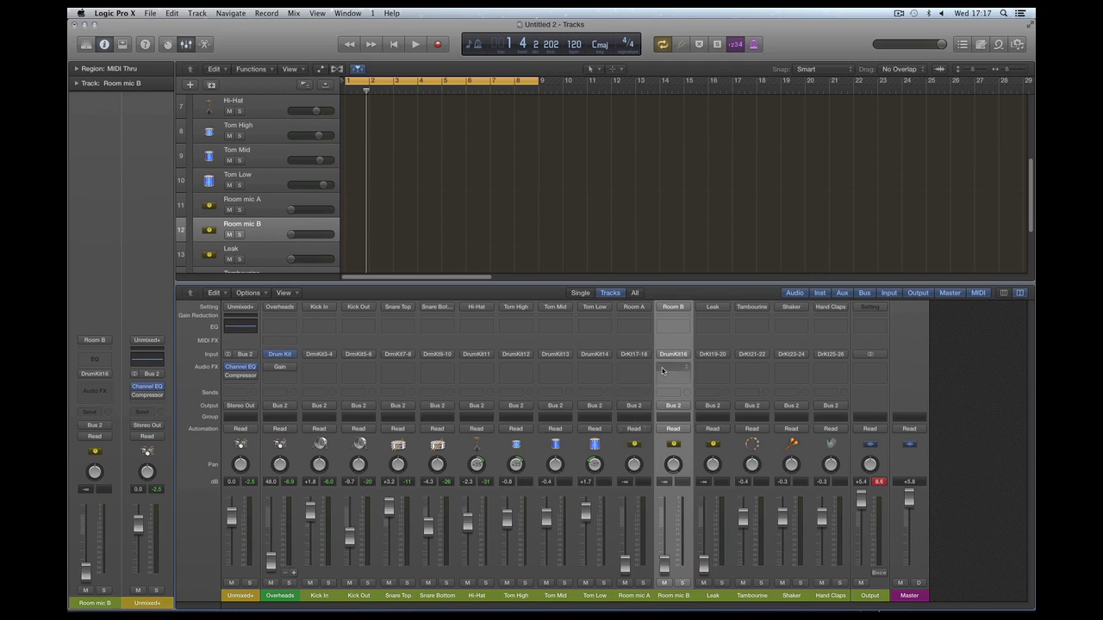
{"action": "left_click", "coordinate": [287, 357]}
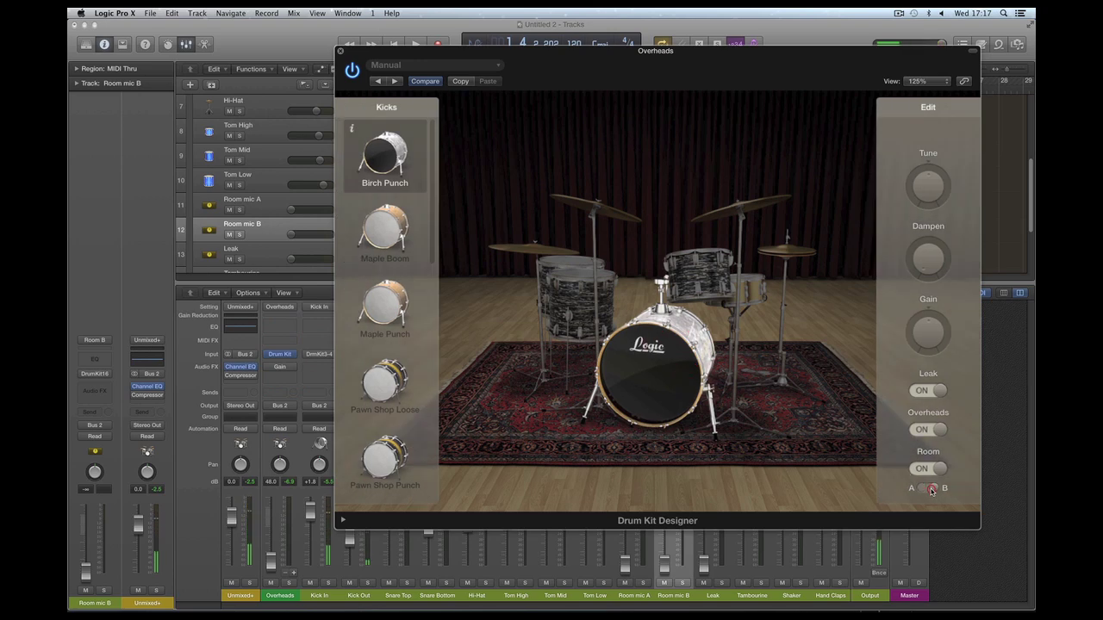
{"action": "left_click", "coordinate": [748, 292]}
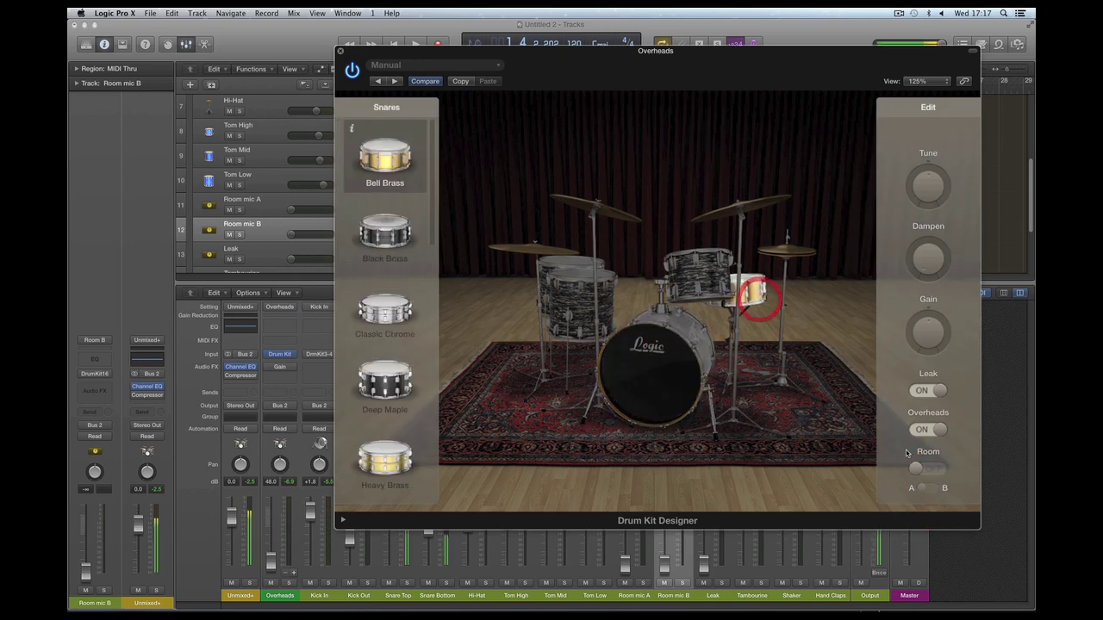
{"action": "left_click", "coordinate": [931, 468]}
{"action": "left_click", "coordinate": [934, 487]}
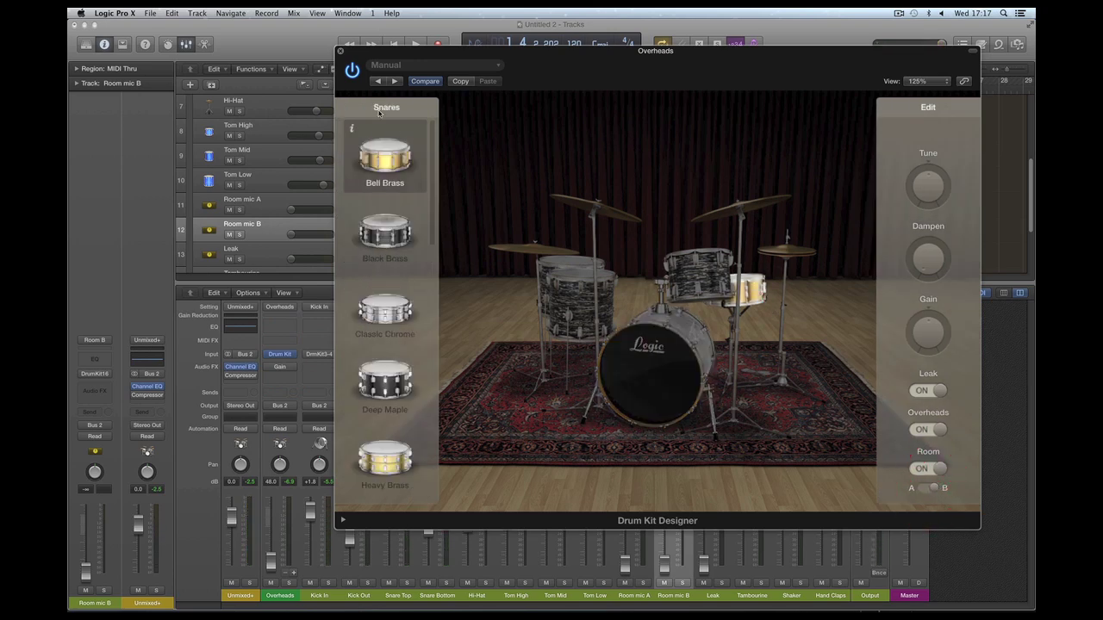
{"action": "left_click", "coordinate": [340, 53]}
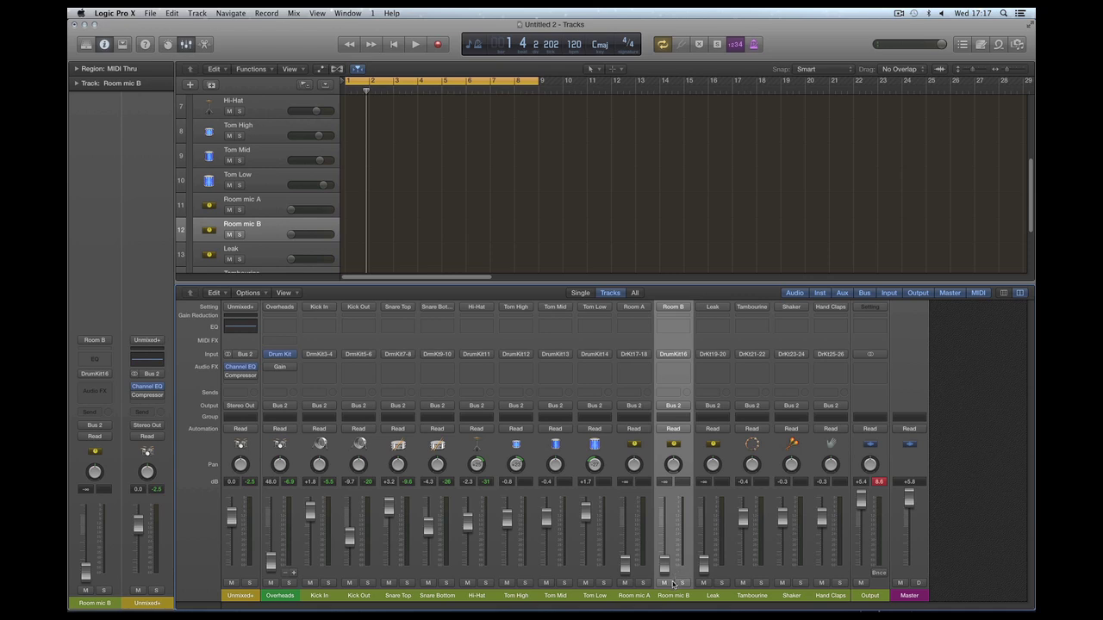
- Solo Room mic B, raise its fader to +2.4 dB and audition it in the playing loop
{"action": "left_click", "coordinate": [681, 583]}
{"action": "key", "text": "space"}
{"action": "left_click", "coordinate": [659, 469]}
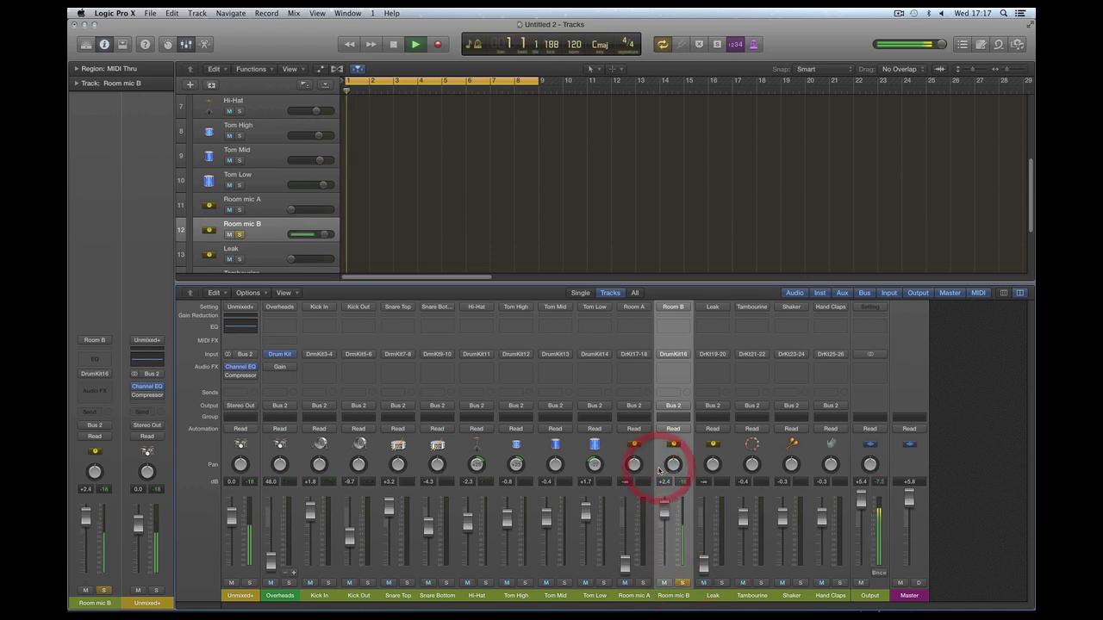
{"action": "key", "text": "space"}
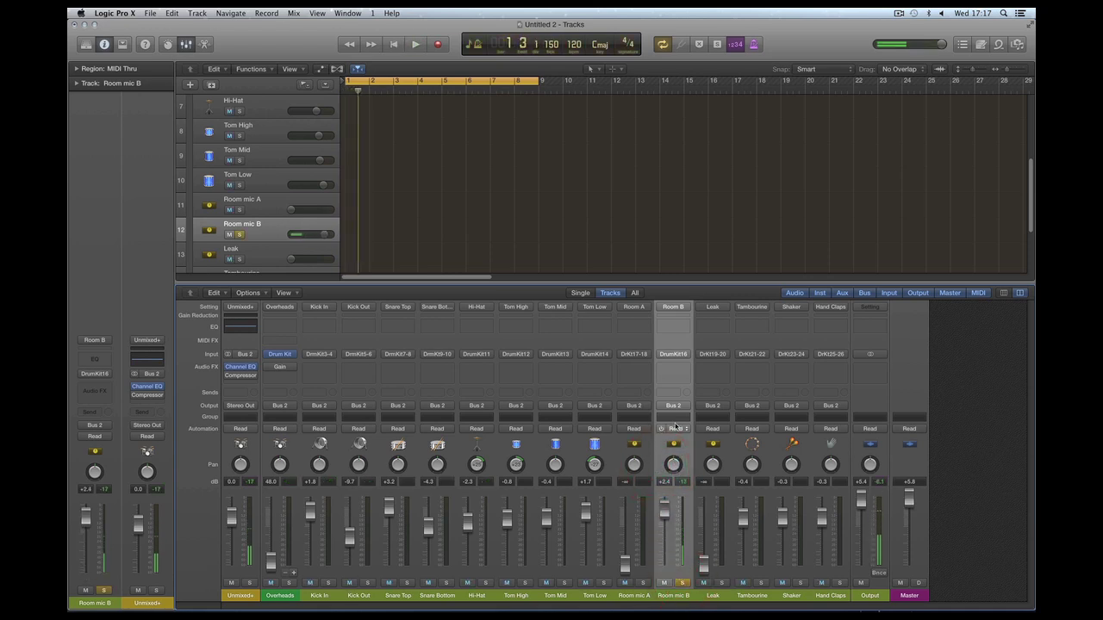
- Insert a Gain plug-in on the Room mic B channel, leaving its gain at 0.0
{"action": "left_click", "coordinate": [672, 367]}
{"action": "mouse_move", "coordinate": [692, 485]}
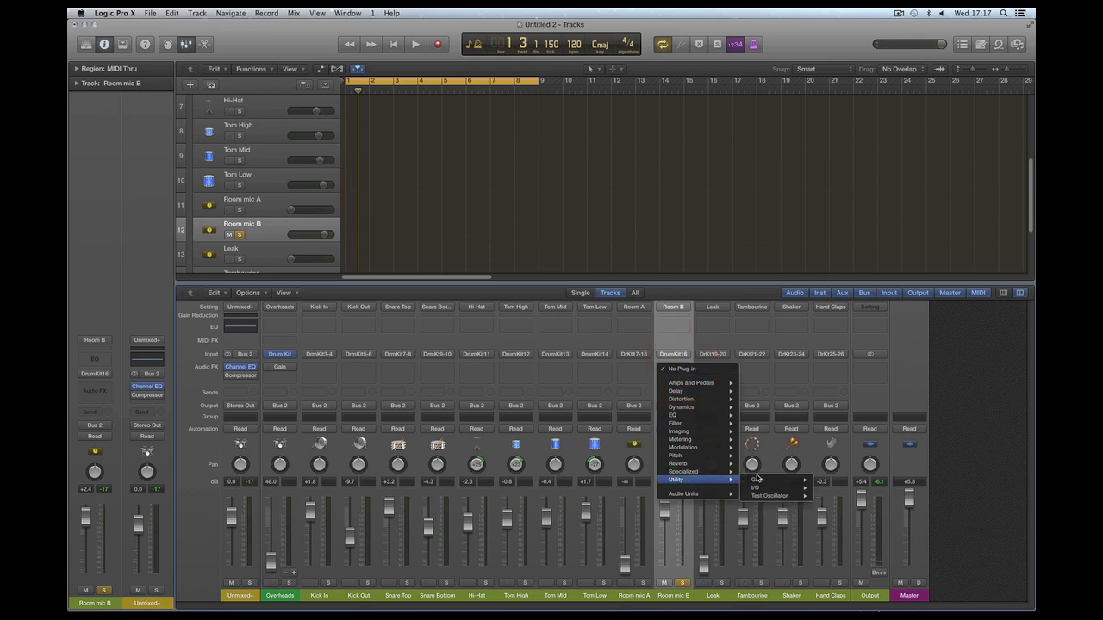
{"action": "mouse_move", "coordinate": [762, 480]}
{"action": "left_click", "coordinate": [827, 480]}
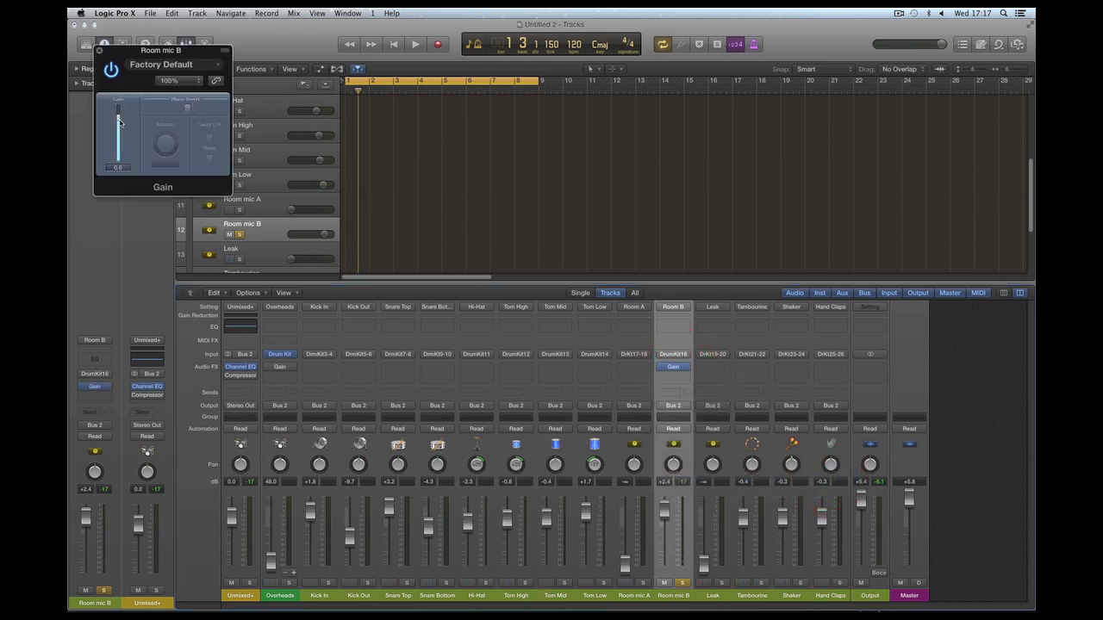
{"action": "left_click", "coordinate": [99, 50]}
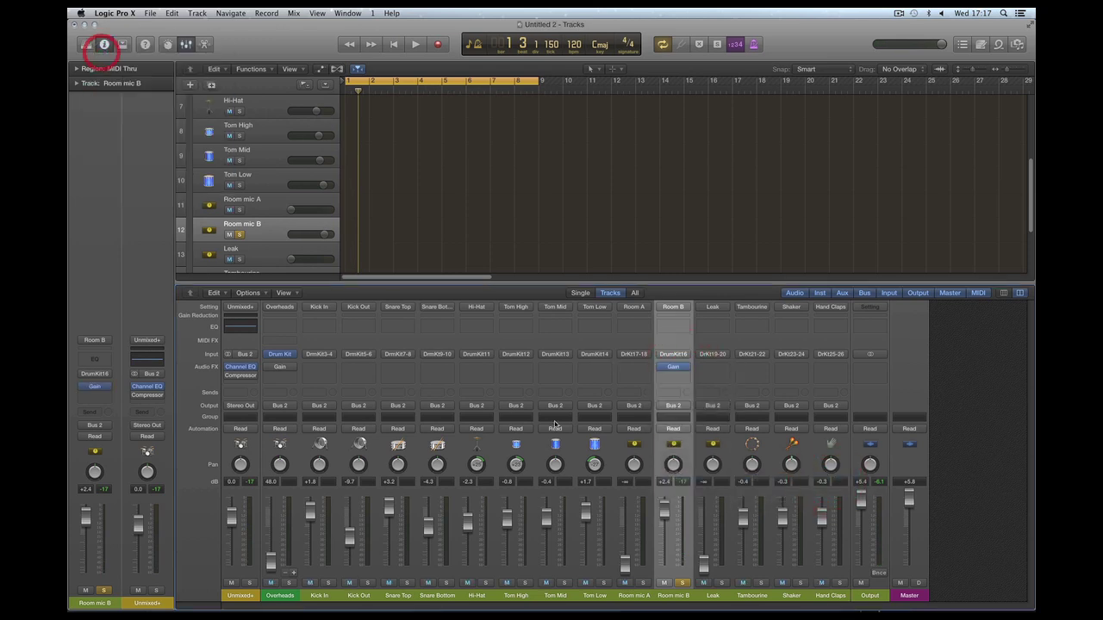
- Reset the Room mic B fader to 0.0 dB and lower it to about -3.8 dB while auditioning the loop
{"action": "left_click", "coordinate": [669, 522], "text": "alt"}
{"action": "key", "text": "space"}
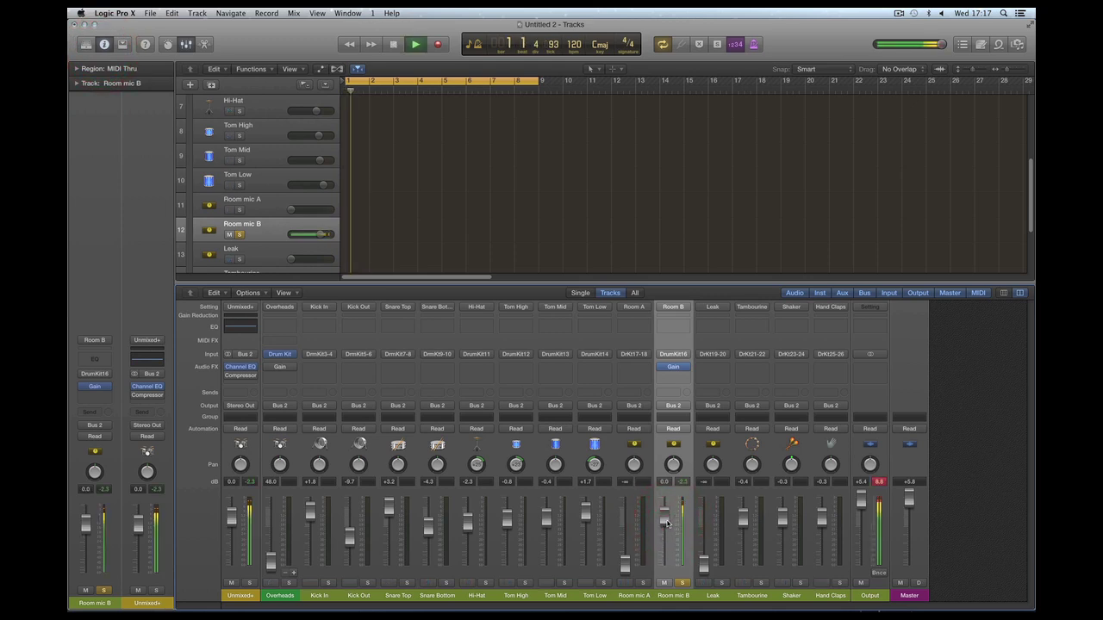
{"action": "left_click_drag", "start_coordinate": [670, 522], "coordinate": [668, 542]}
{"action": "key", "text": "space"}
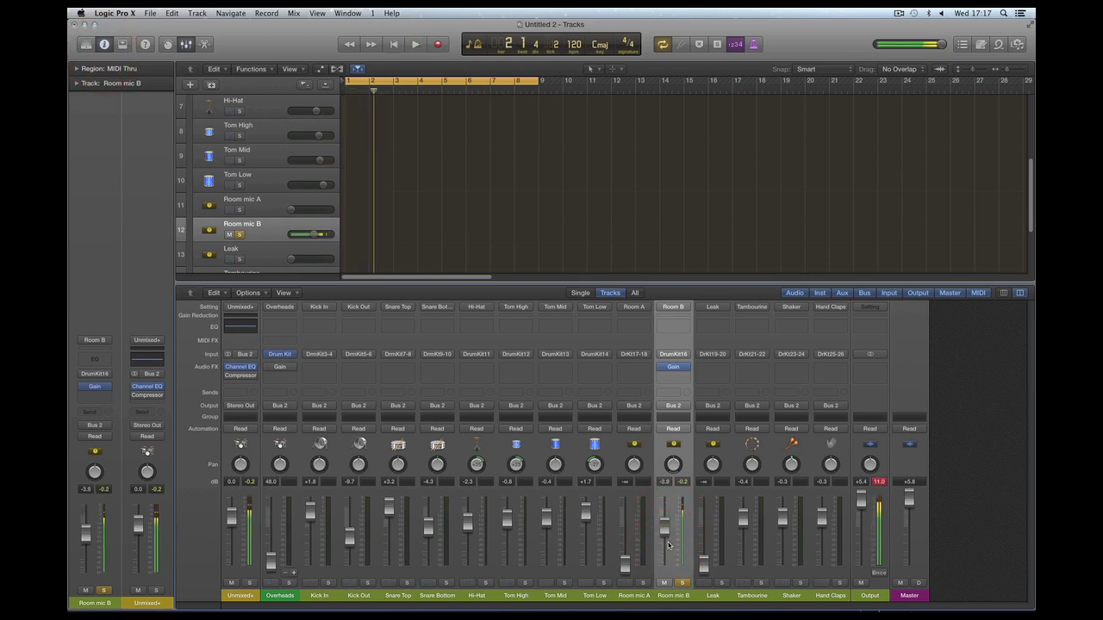
- Open Drum Kit Designer, shrink its window to 97% clear of the faders, and lower the Room mic B fader to -5.3 dB
{"action": "left_click", "coordinate": [279, 354]}
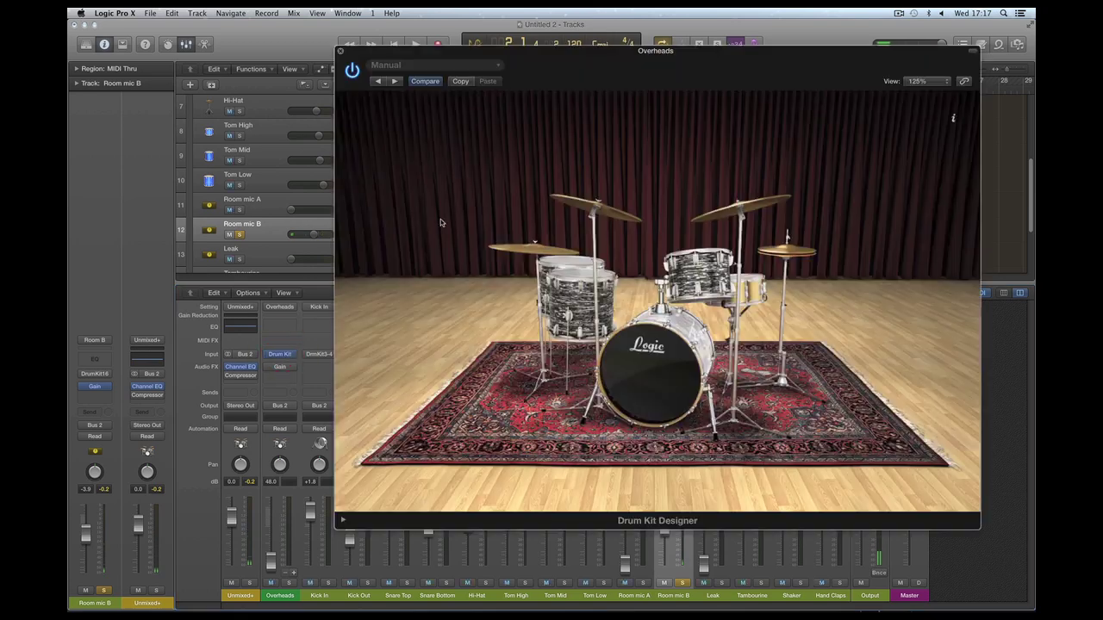
{"action": "left_click_drag", "start_coordinate": [470, 60], "coordinate": [216, 52]}
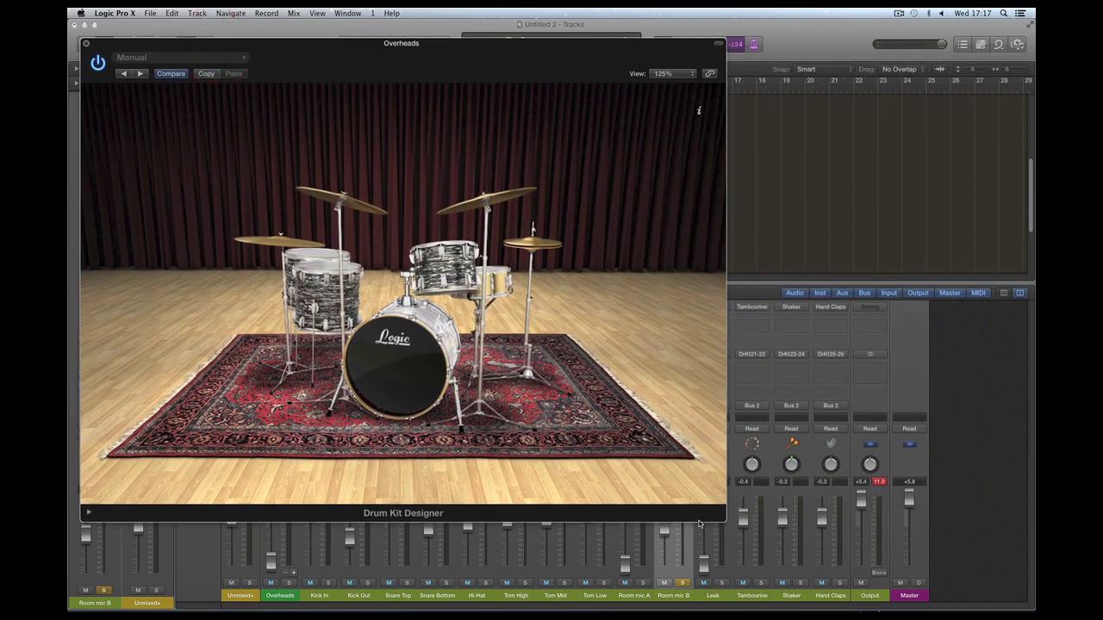
{"action": "left_click_drag", "start_coordinate": [721, 522], "coordinate": [582, 427]}
{"action": "left_click", "coordinate": [569, 464]}
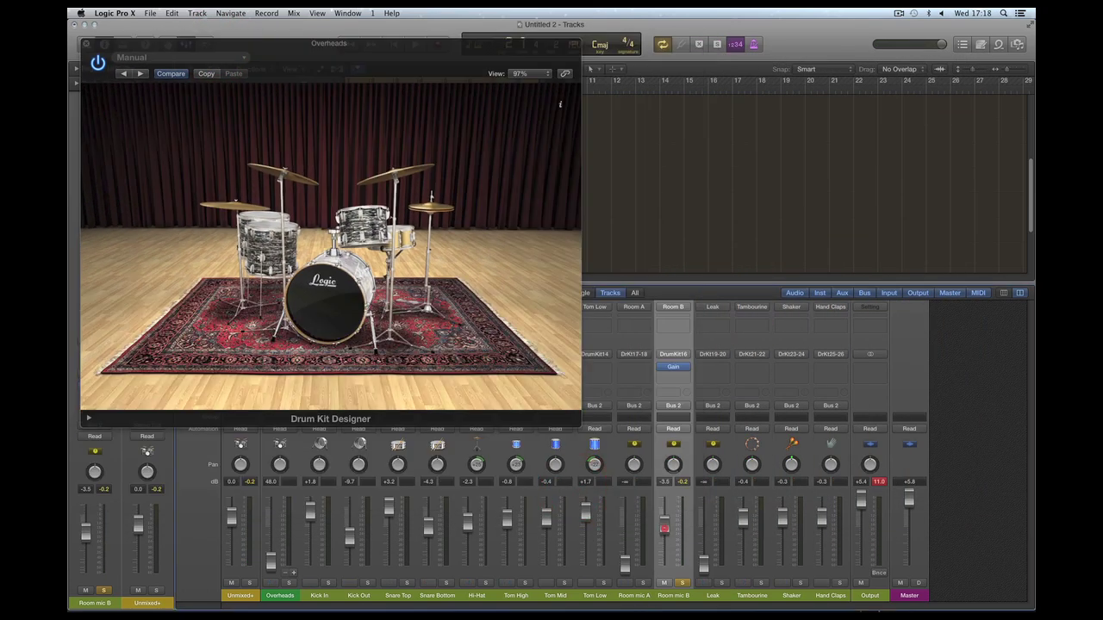
{"action": "left_click", "coordinate": [664, 536]}
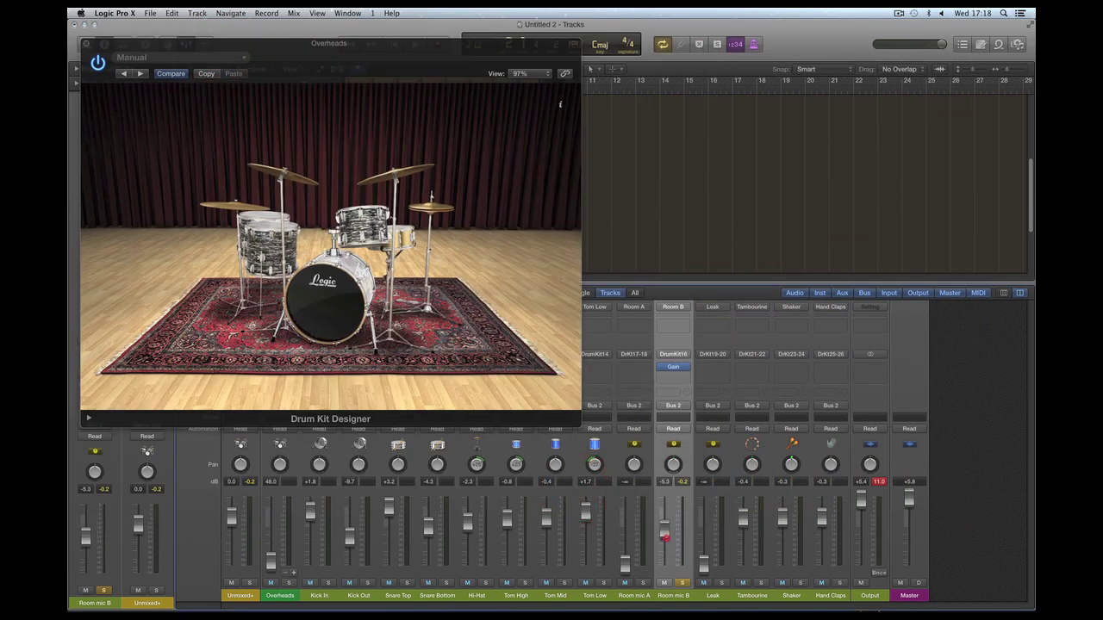
- In Drum Kit Designer, raise the kick's gain and lower the snare's gain while auditioning both drums
{"action": "left_click", "coordinate": [360, 308]}
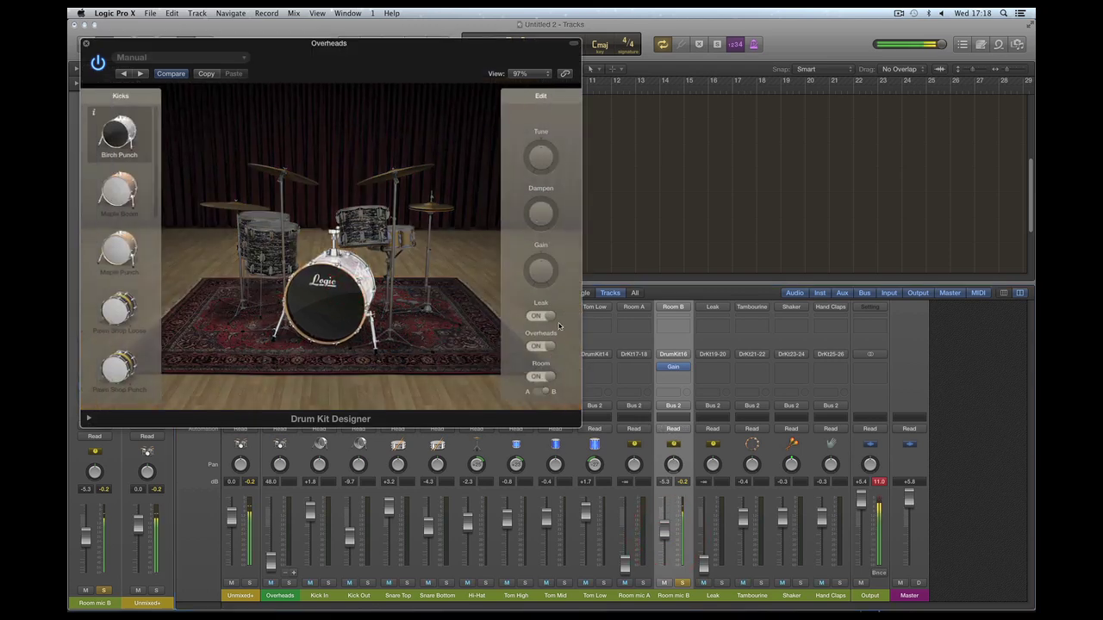
{"action": "mouse_move", "coordinate": [541, 274]}
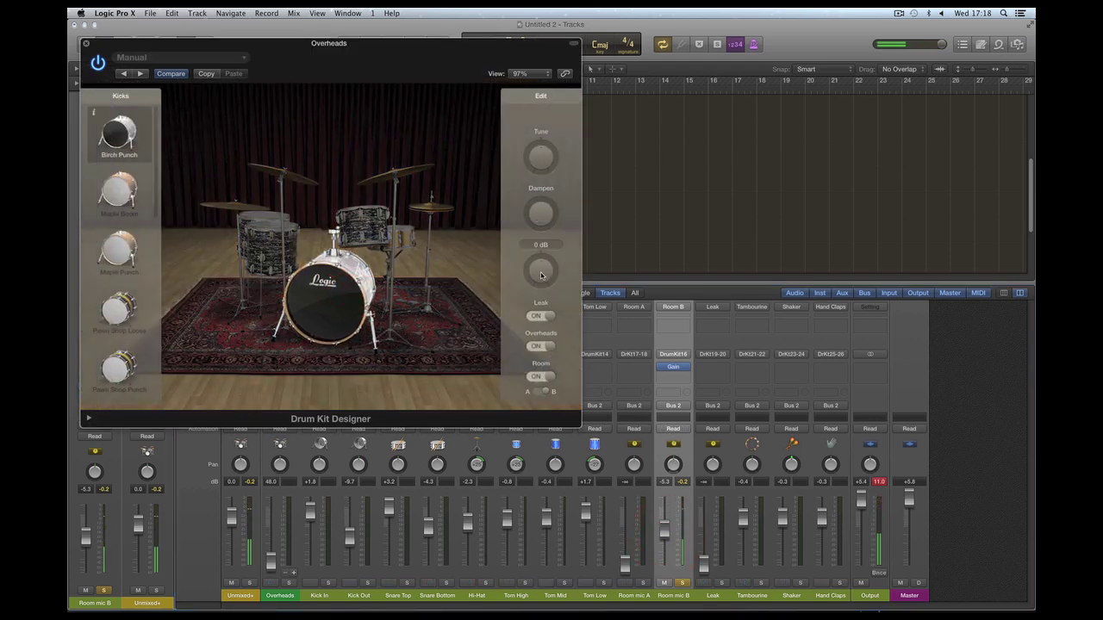
{"action": "left_click", "coordinate": [412, 242]}
{"action": "left_click_drag", "start_coordinate": [541, 269], "coordinate": [535, 290]}
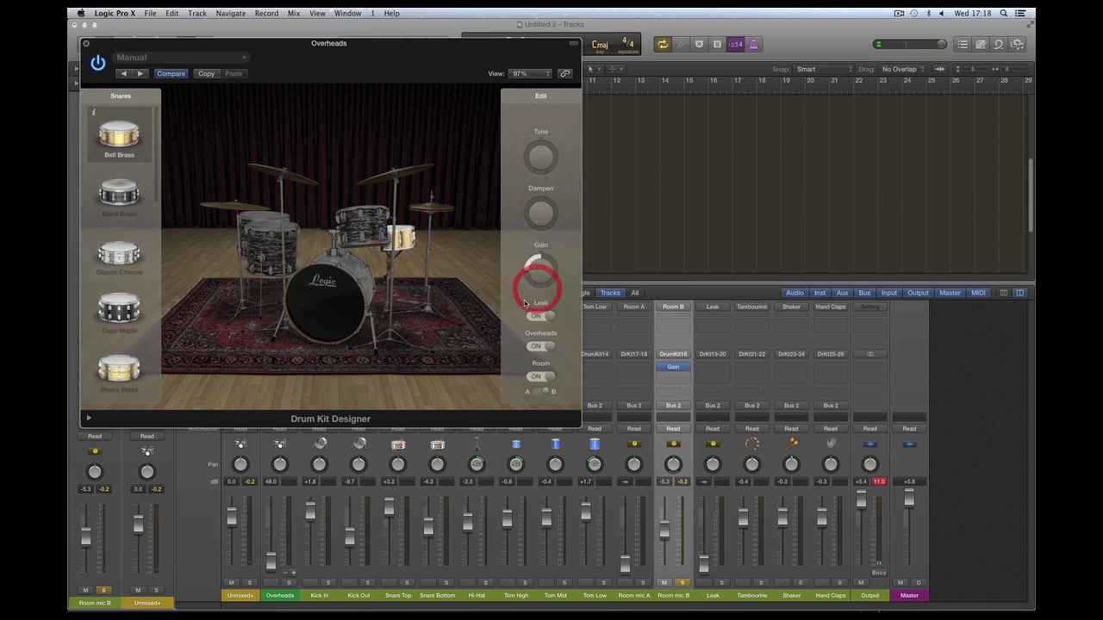
{"action": "left_click", "coordinate": [329, 315]}
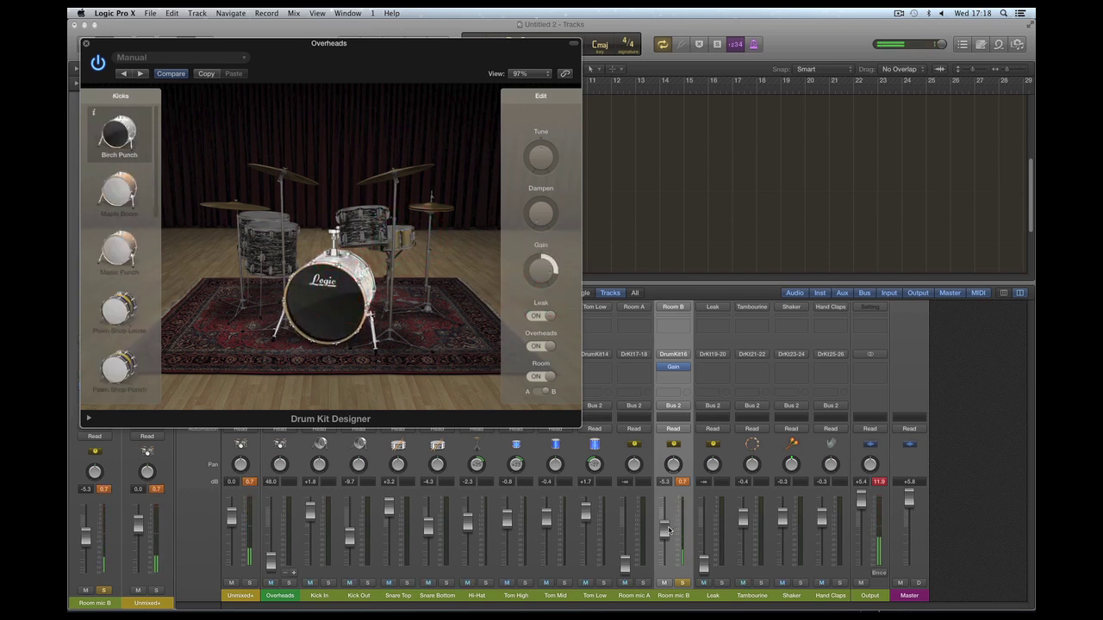
- Lower the Room mic B fader to -7.0 dB and raise its Gain plug-in to about +10.9 dB
{"action": "left_click_drag", "start_coordinate": [665, 529], "coordinate": [665, 533]}
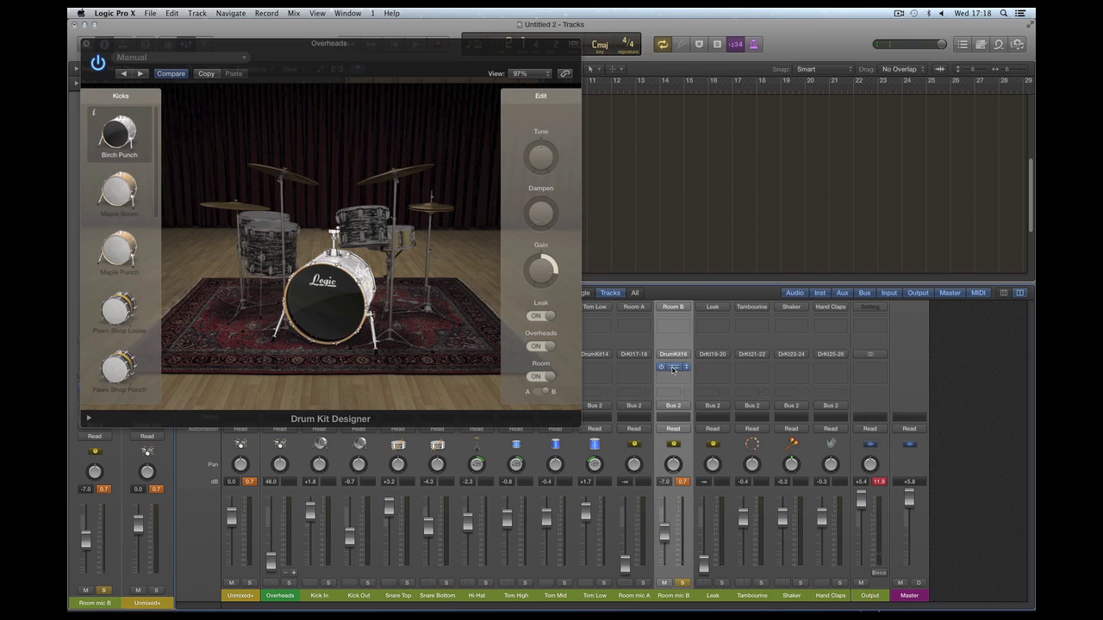
{"action": "left_click", "coordinate": [673, 368]}
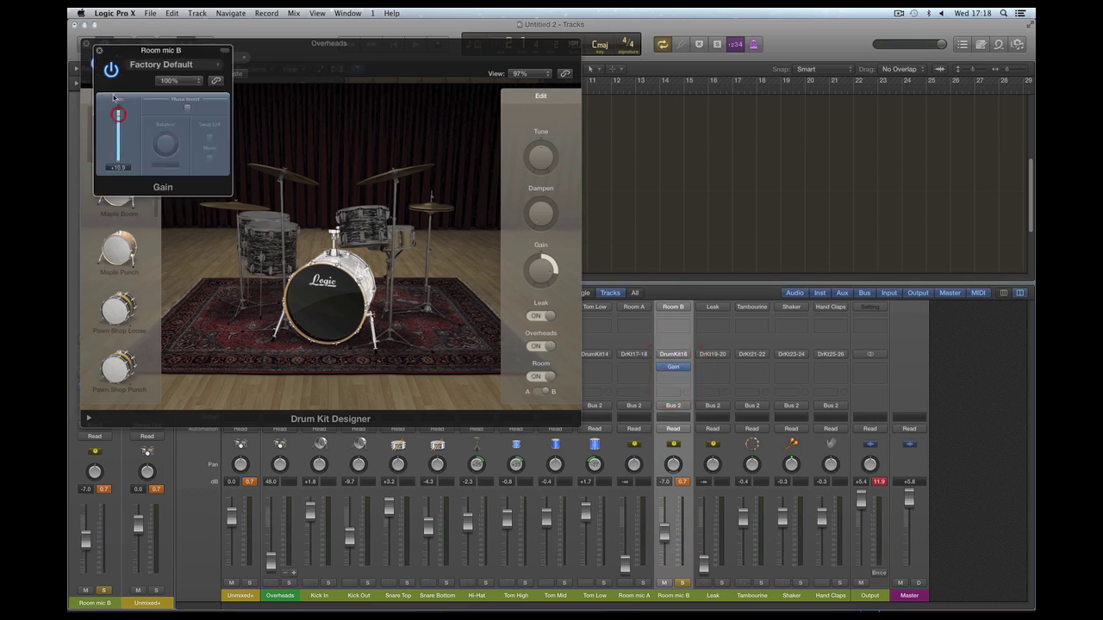
{"action": "left_click", "coordinate": [99, 51]}
- Raise the Room mic B fader in stages to 0.0 dB while comparing the kick and snare in Drum Kit Designer
{"action": "left_click", "coordinate": [366, 281]}
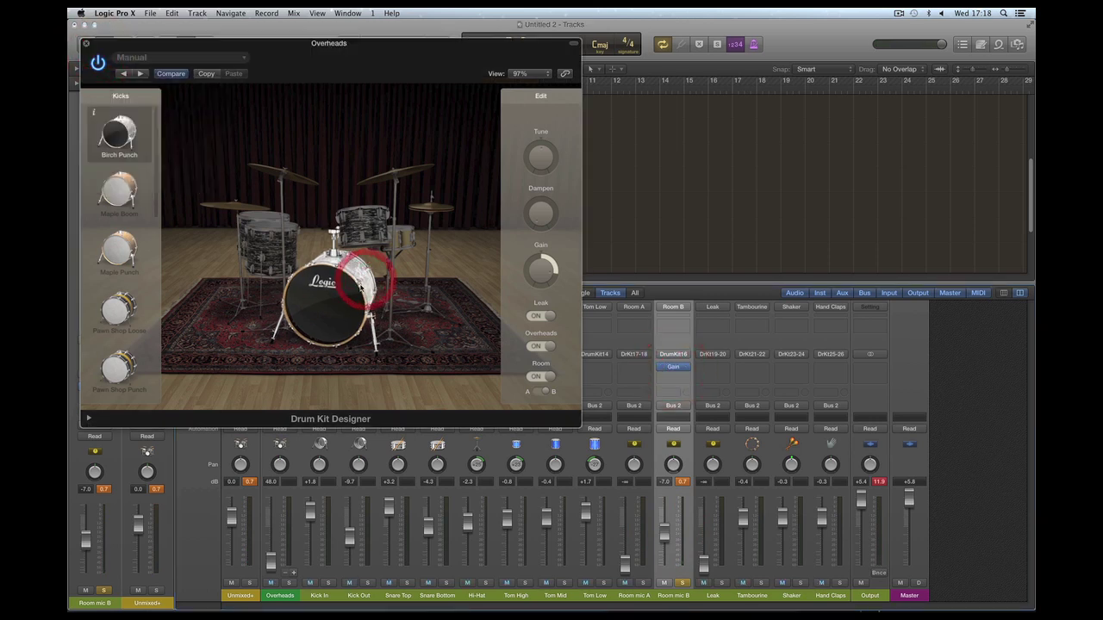
{"action": "left_click_drag", "start_coordinate": [666, 538], "coordinate": [665, 522]}
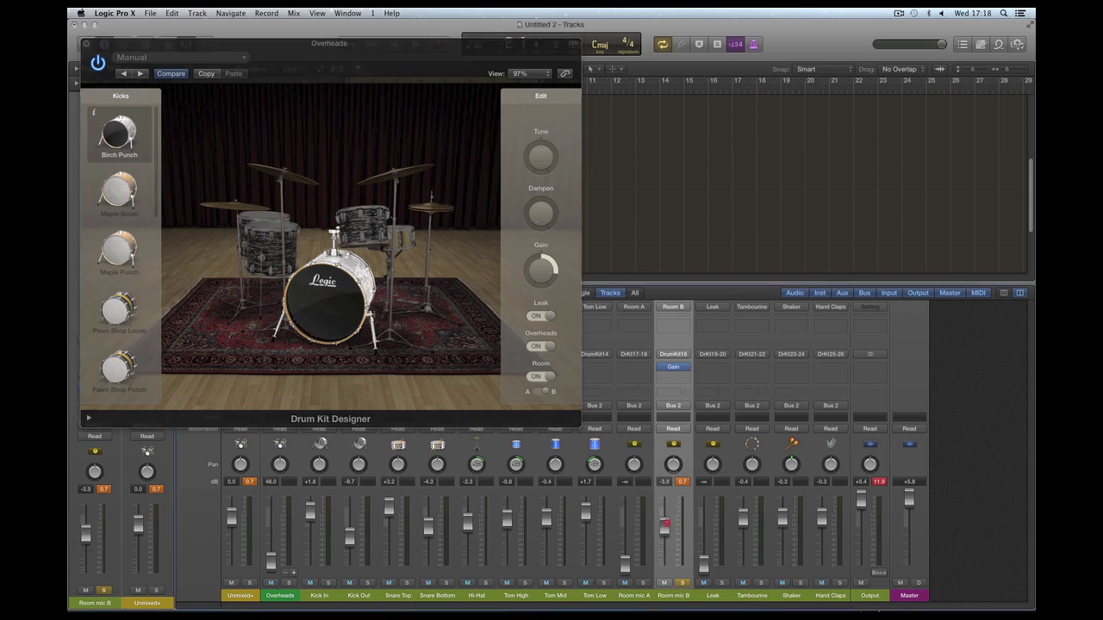
{"action": "left_click", "coordinate": [402, 242]}
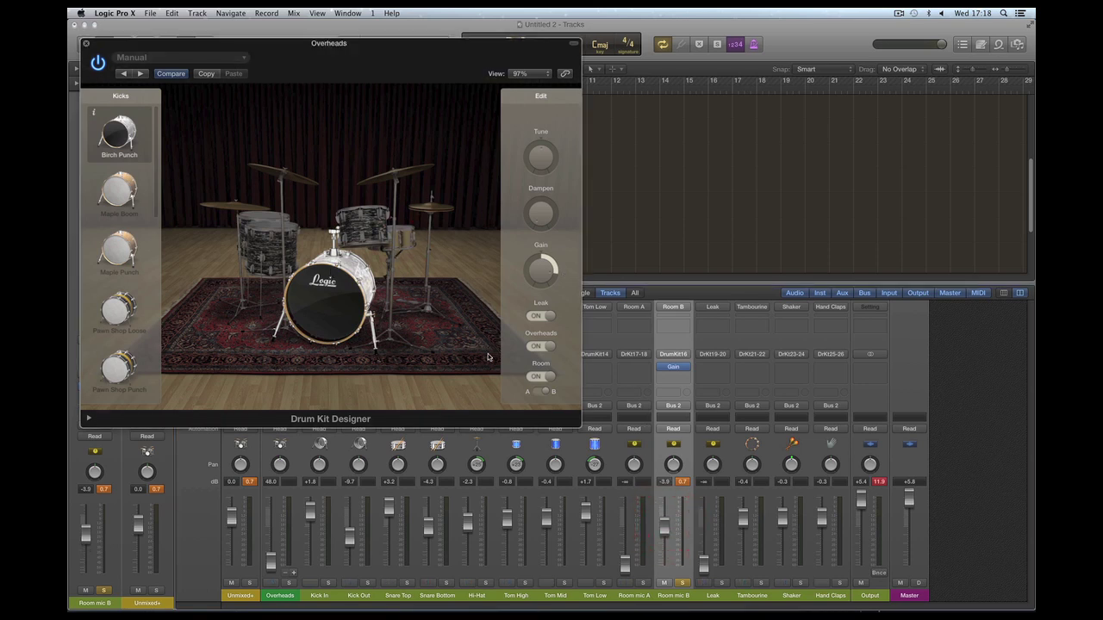
{"action": "left_click", "coordinate": [412, 237]}
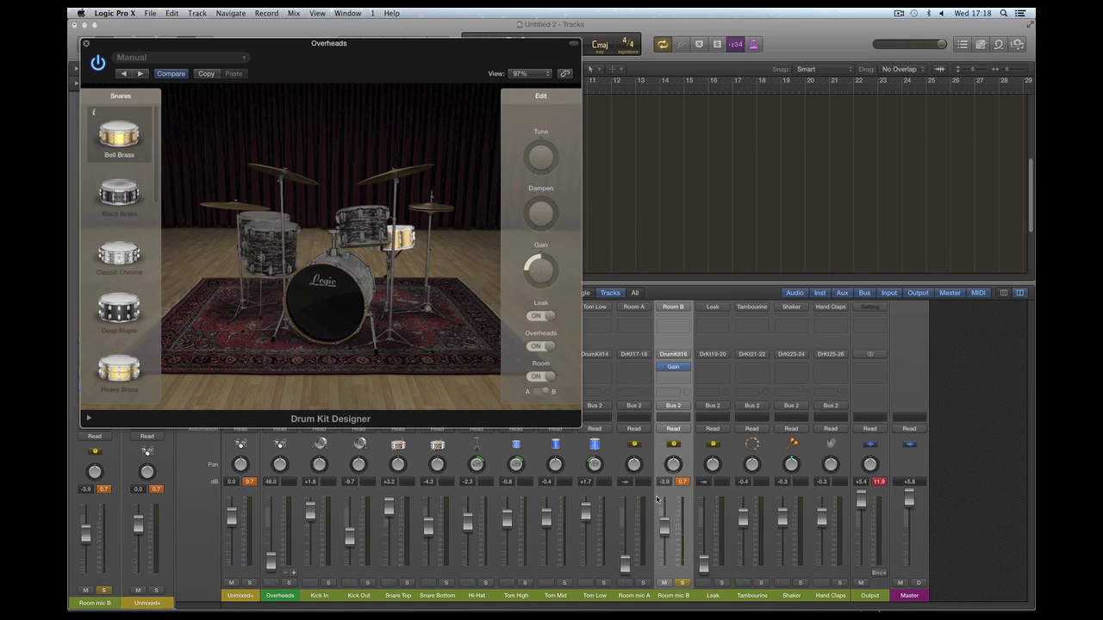
{"action": "left_click", "coordinate": [657, 499]}
{"action": "mouse_move", "coordinate": [660, 517]}
{"action": "left_mouse_down"}
{"action": "mouse_move", "coordinate": [660, 544]}
{"action": "mouse_move", "coordinate": [664, 514]}
{"action": "left_mouse_up"}
- Audition kick and snare alternately, trim the Room mic B fader to -0.3 dB, and close Drum Kit Designer
{"action": "left_click", "coordinate": [328, 299]}
{"action": "left_click", "coordinate": [335, 286]}
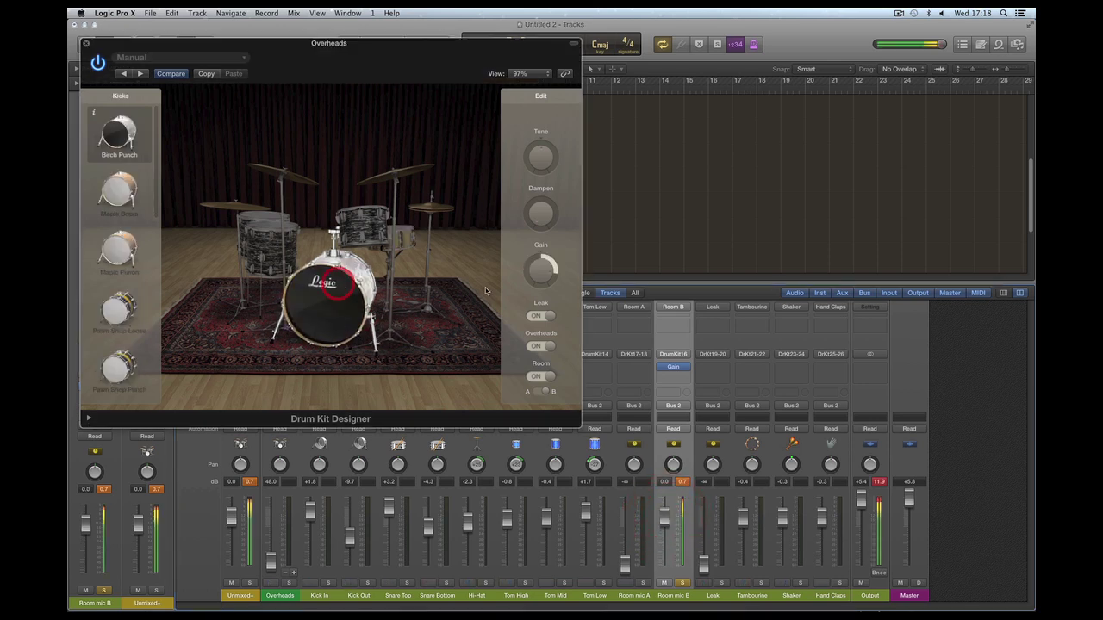
{"action": "left_click", "coordinate": [402, 237]}
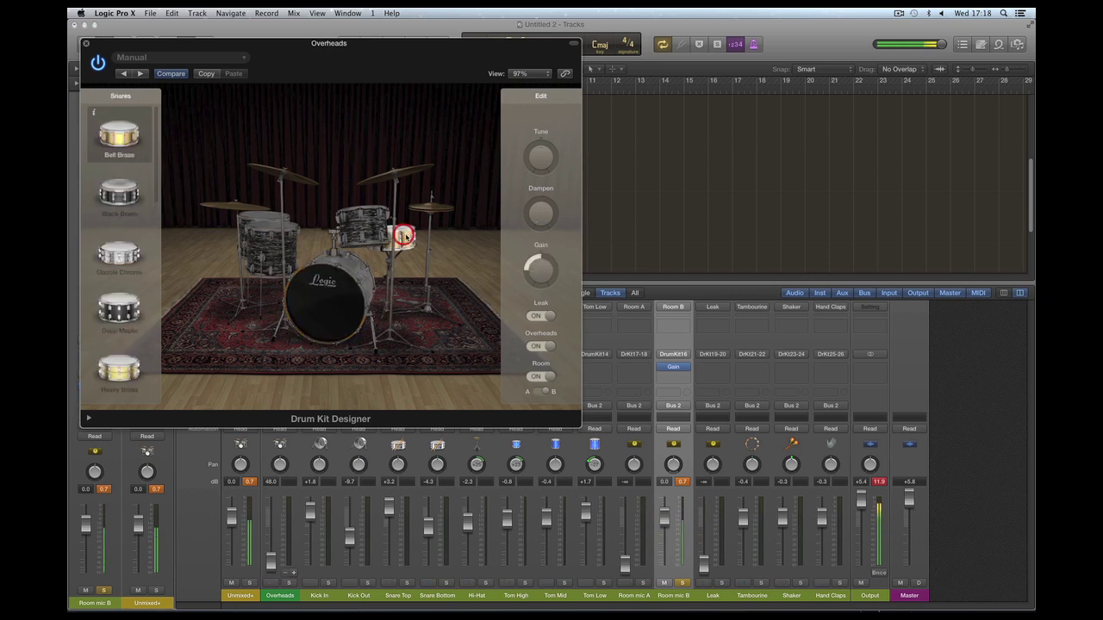
{"action": "mouse_move", "coordinate": [664, 521]}
{"action": "left_mouse_down"}
{"action": "mouse_move", "coordinate": [671, 558]}
{"action": "mouse_move", "coordinate": [665, 522]}
{"action": "left_mouse_up"}
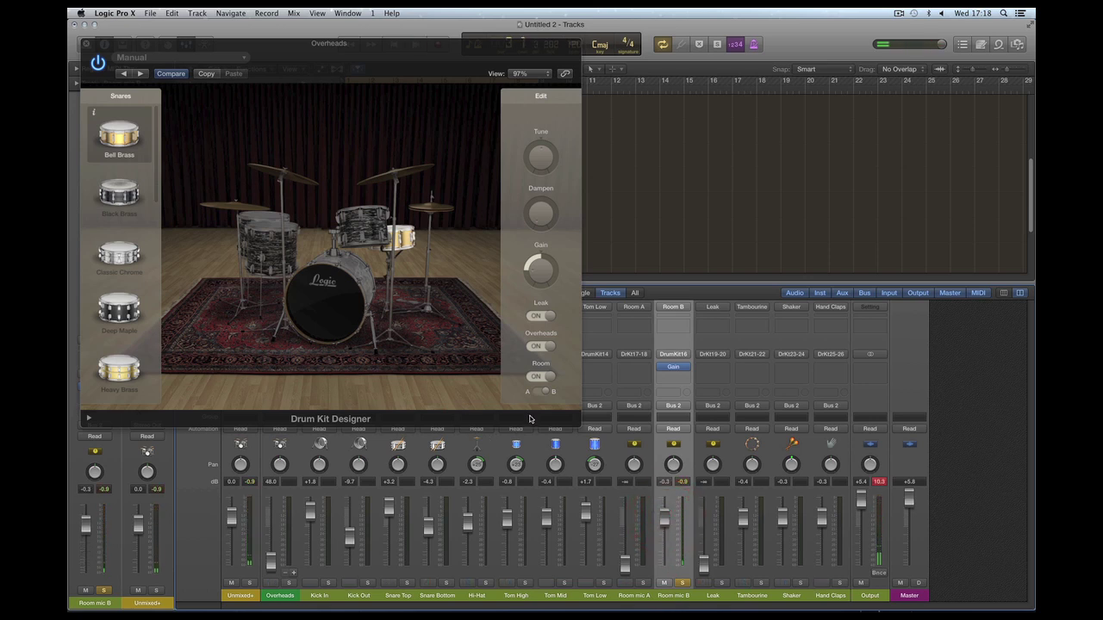
{"action": "left_click", "coordinate": [341, 296]}
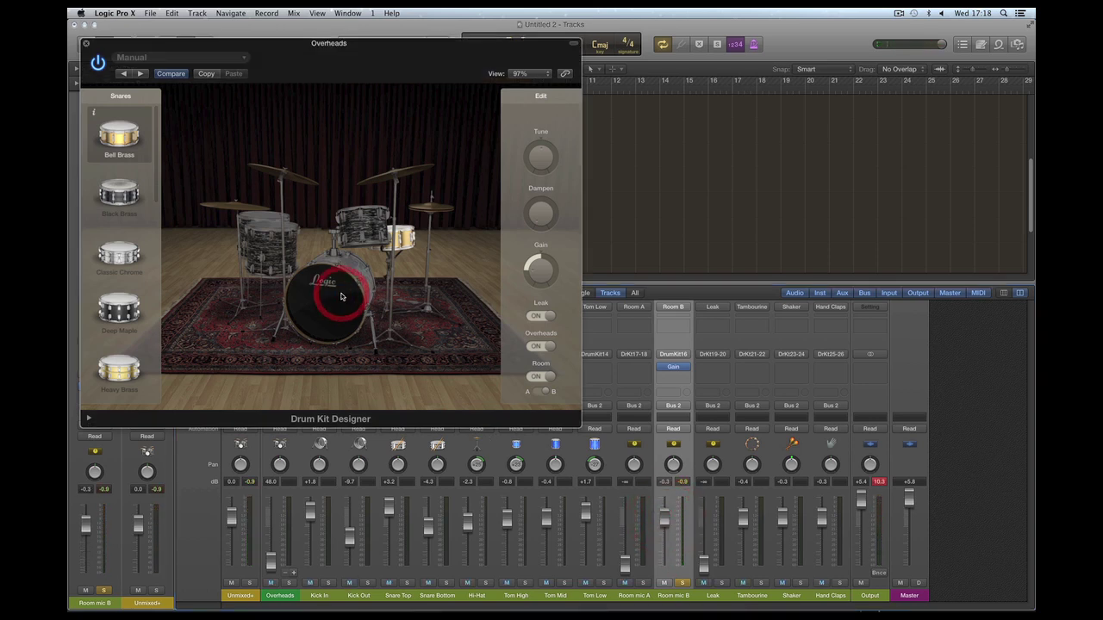
{"action": "left_click", "coordinate": [403, 240]}
{"action": "left_click", "coordinate": [86, 43]}
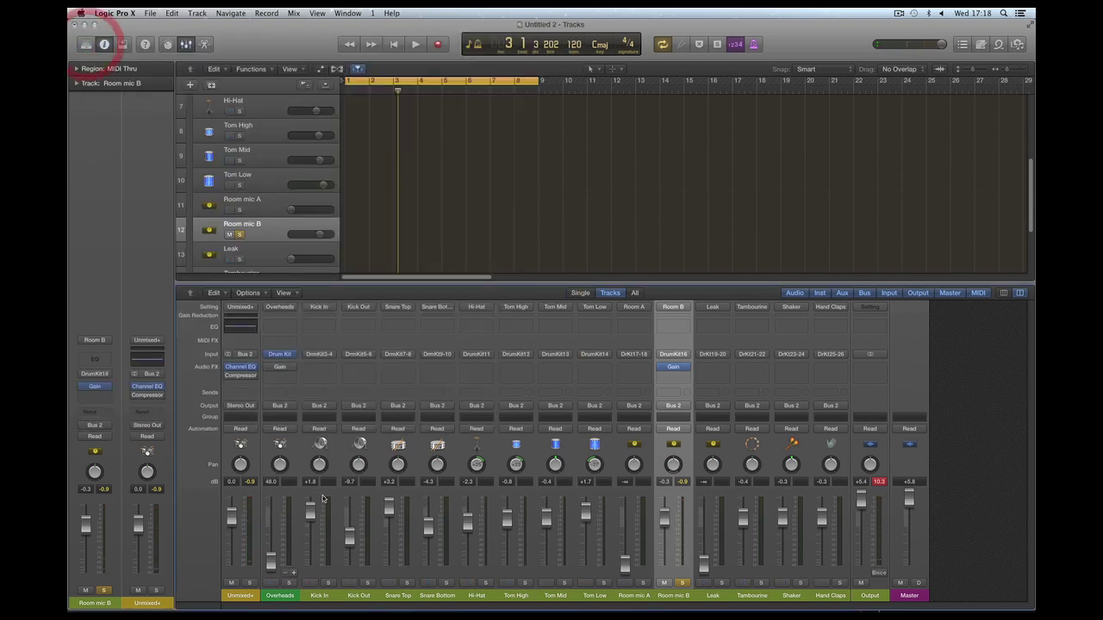
- Select the channels from Kick In to Snare Bottom, unsolo Room mic B and pull its fader fully down
{"action": "left_click", "coordinate": [326, 595]}
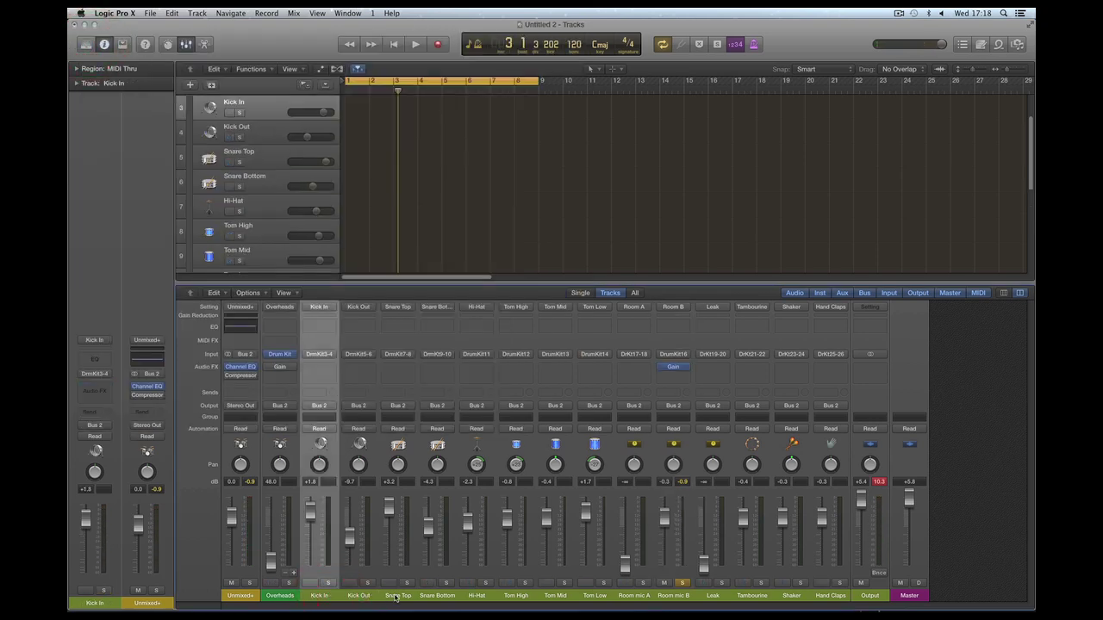
{"action": "left_click", "coordinate": [447, 598], "text": "shift"}
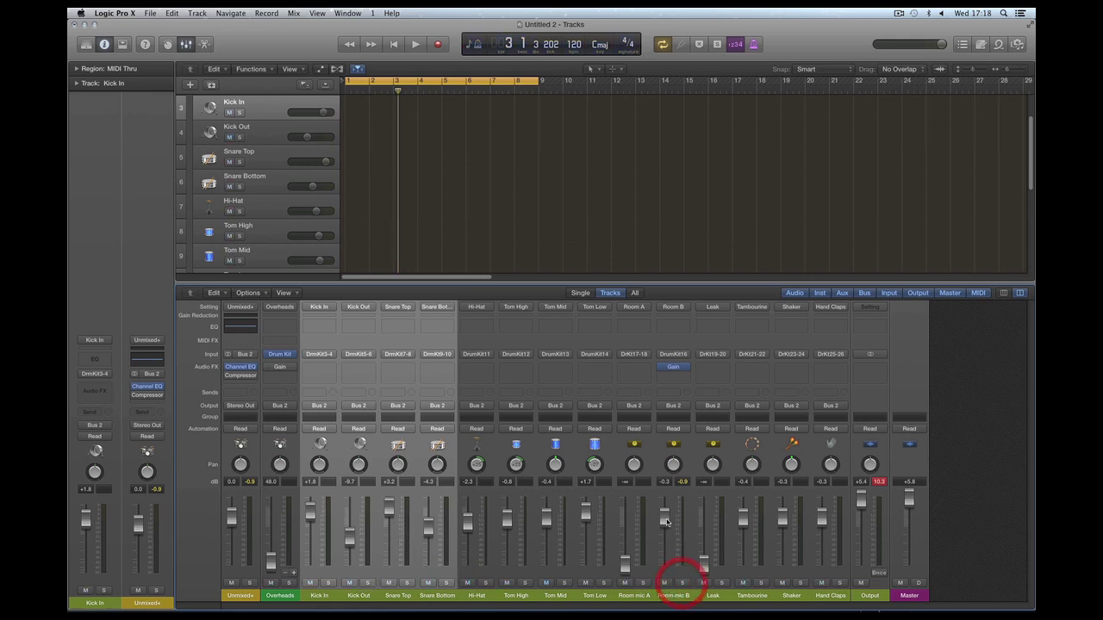
{"action": "left_click_drag", "start_coordinate": [666, 522], "coordinate": [670, 603]}
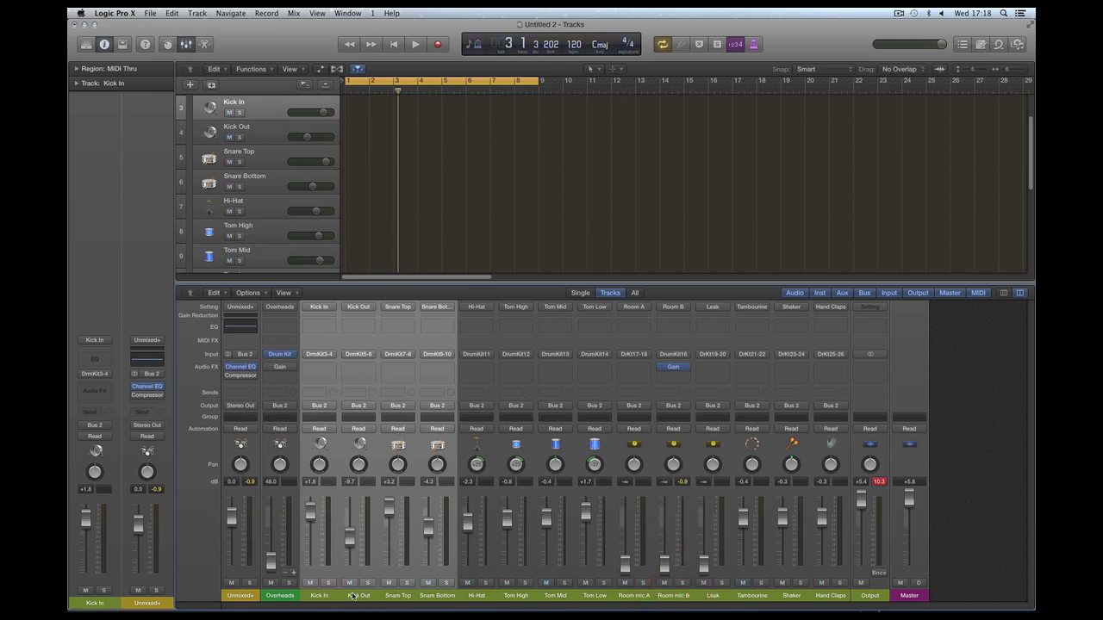
- Play the loop and lower the Kick In fader to -6.8 dB and the Kick Out fader to about -16.8 dB
{"action": "key", "text": "space"}
{"action": "key", "text": "space"}
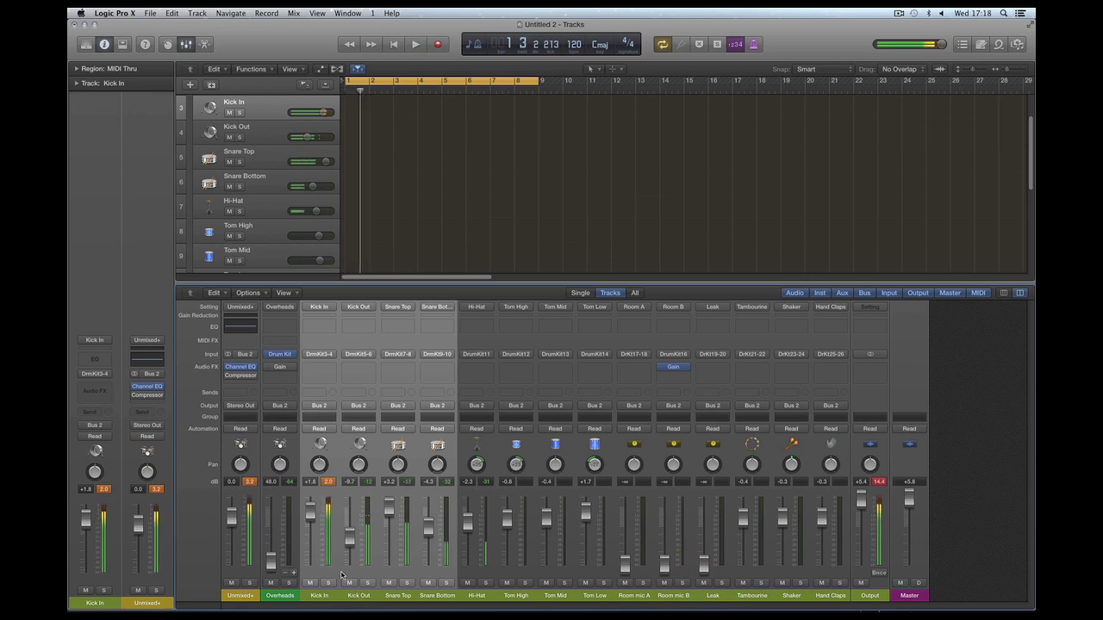
{"action": "left_click", "coordinate": [340, 573]}
{"action": "left_click_drag", "start_coordinate": [342, 541], "coordinate": [310, 531]}
{"action": "key", "text": "space"}
- Raise Snare Top to +6.0 dB and Snare Bottom to -3.2 dB, and lower Kick Out to -19.5 dB and Kick In to -11.2 dB
{"action": "left_click", "coordinate": [389, 510]}
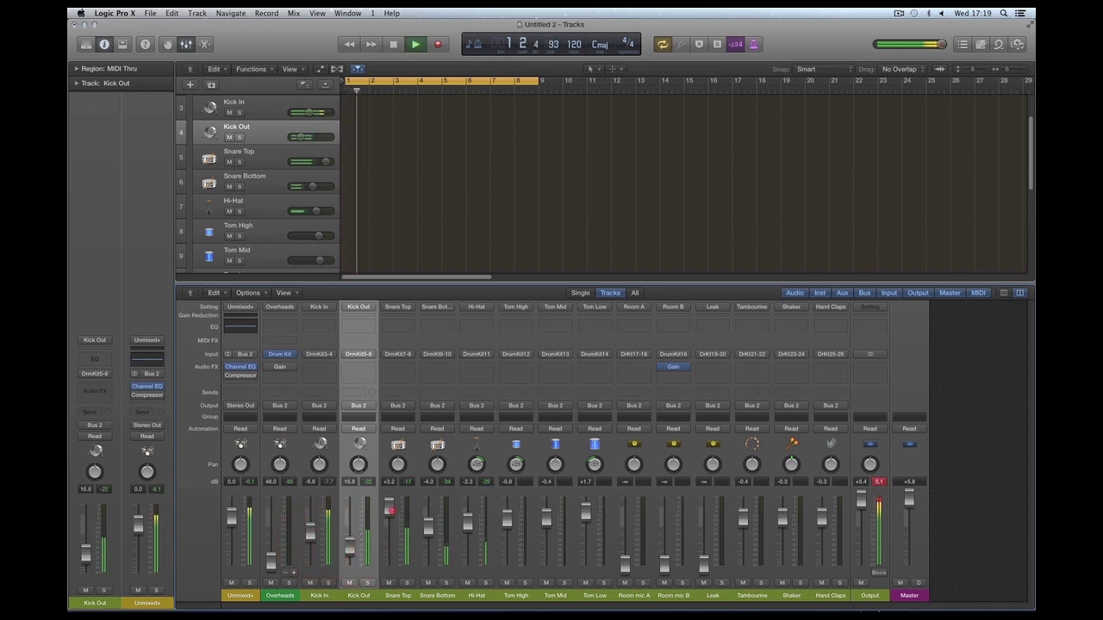
{"action": "left_click_drag", "start_coordinate": [389, 510], "coordinate": [428, 523]}
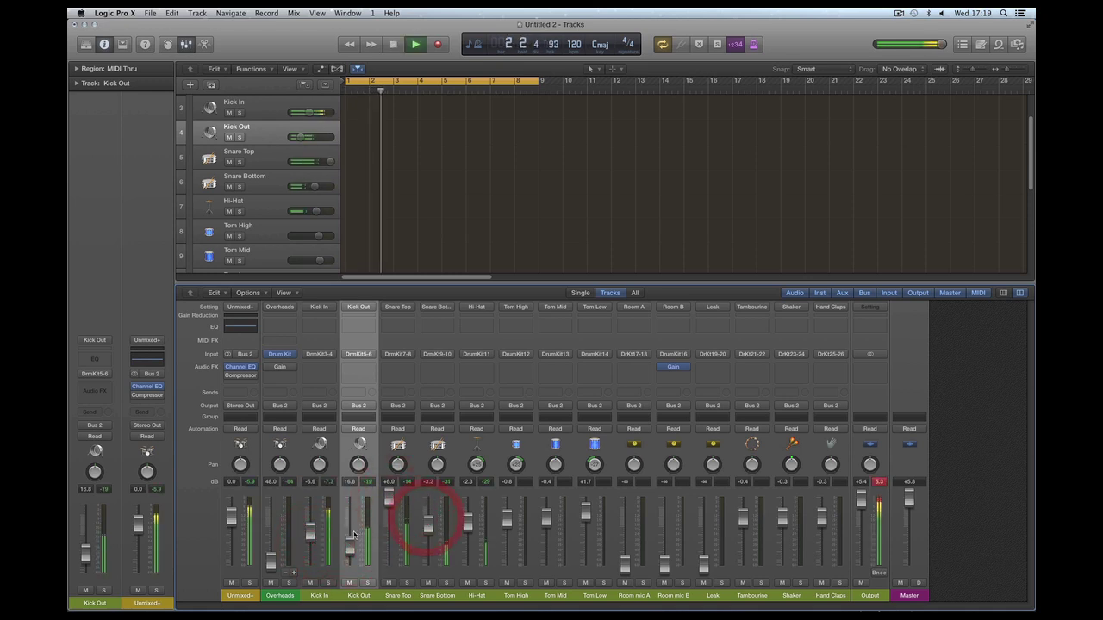
{"action": "left_click_drag", "start_coordinate": [353, 535], "coordinate": [313, 550]}
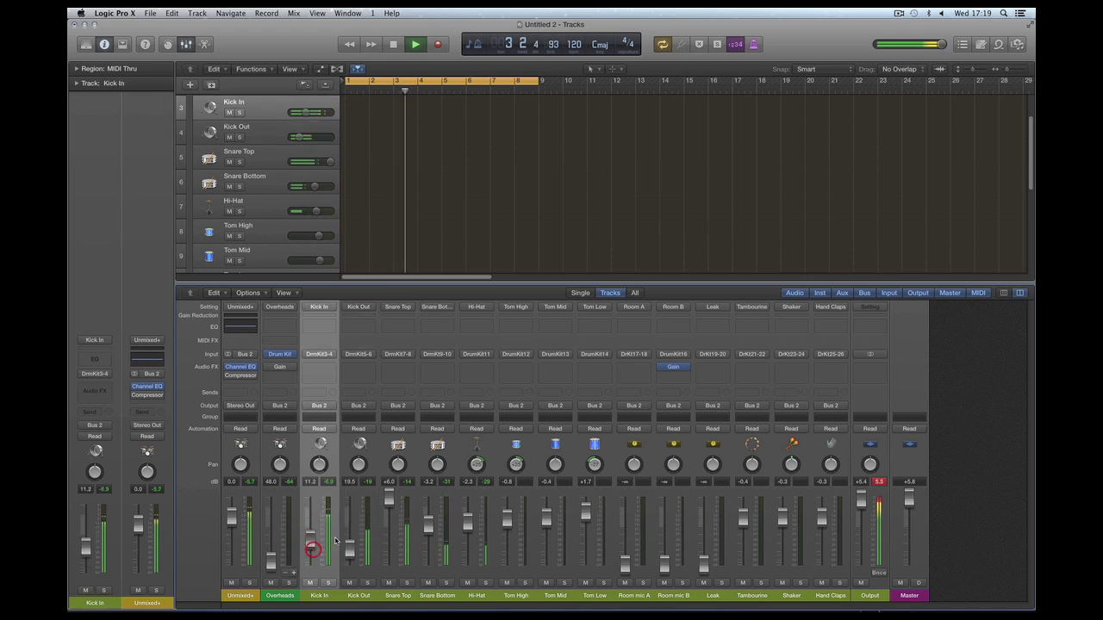
{"action": "key", "text": "space"}
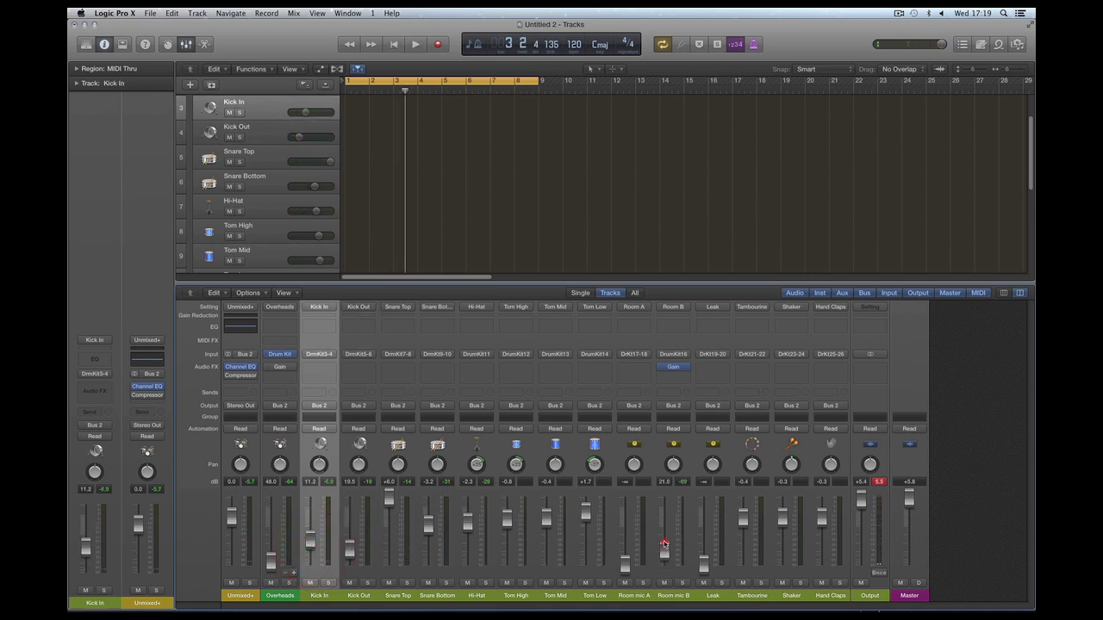
- Bring the Room mic B fader up to -8.0 dB and readjust Kick In to -12.4 dB and Kick Out to about -15.8 dB
{"action": "key", "text": "space"}
{"action": "left_click_drag", "start_coordinate": [665, 549], "coordinate": [666, 532]}
{"action": "key", "text": "space"}
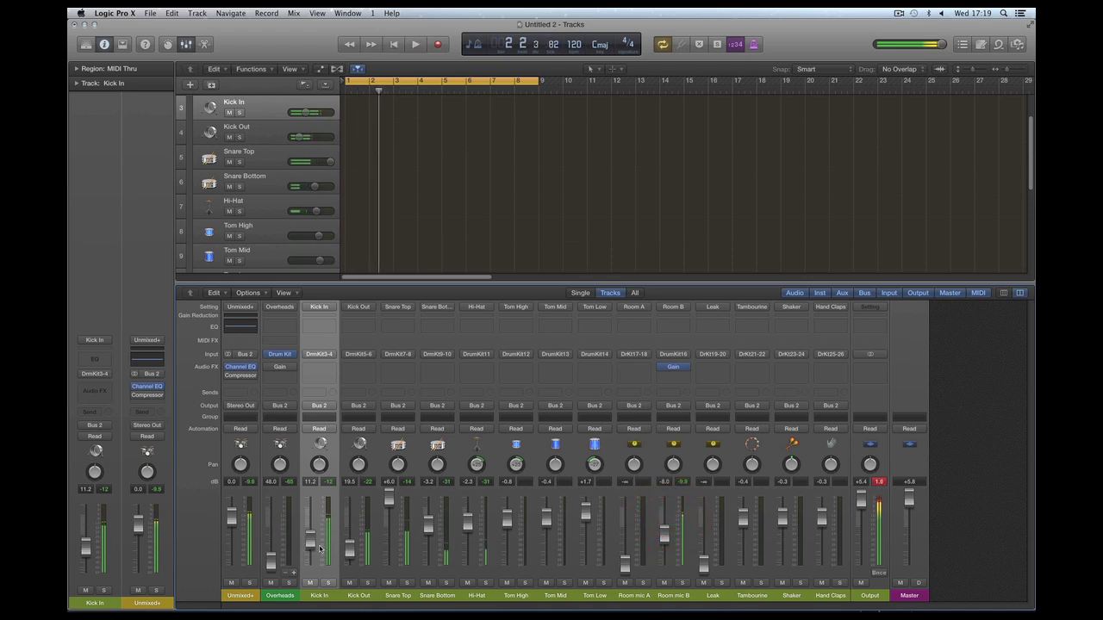
{"action": "key", "text": "space"}
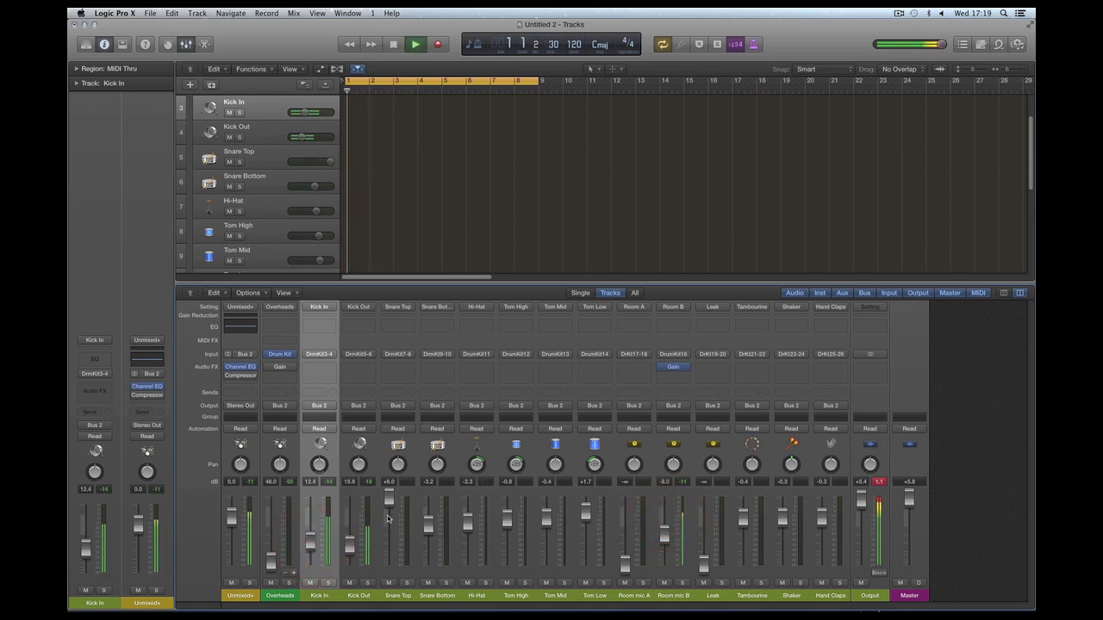
{"action": "key", "text": "space"}
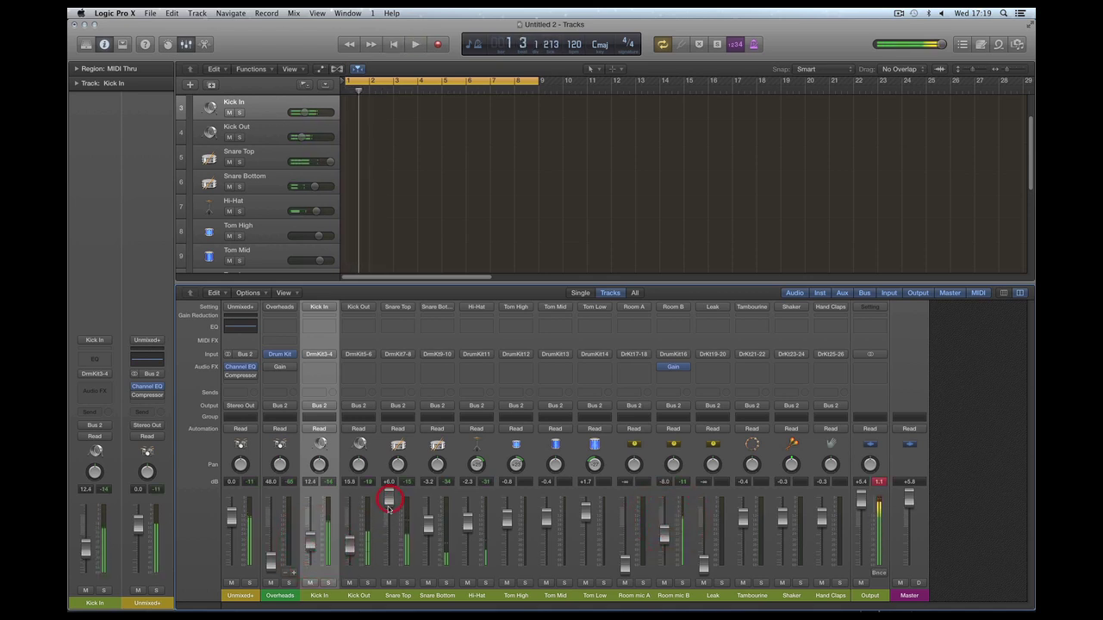
- Insert a Compressor on the Snare Top channel and load a preset from its Drums category
{"action": "left_click", "coordinate": [400, 370]}
{"action": "mouse_move", "coordinate": [407, 407]}
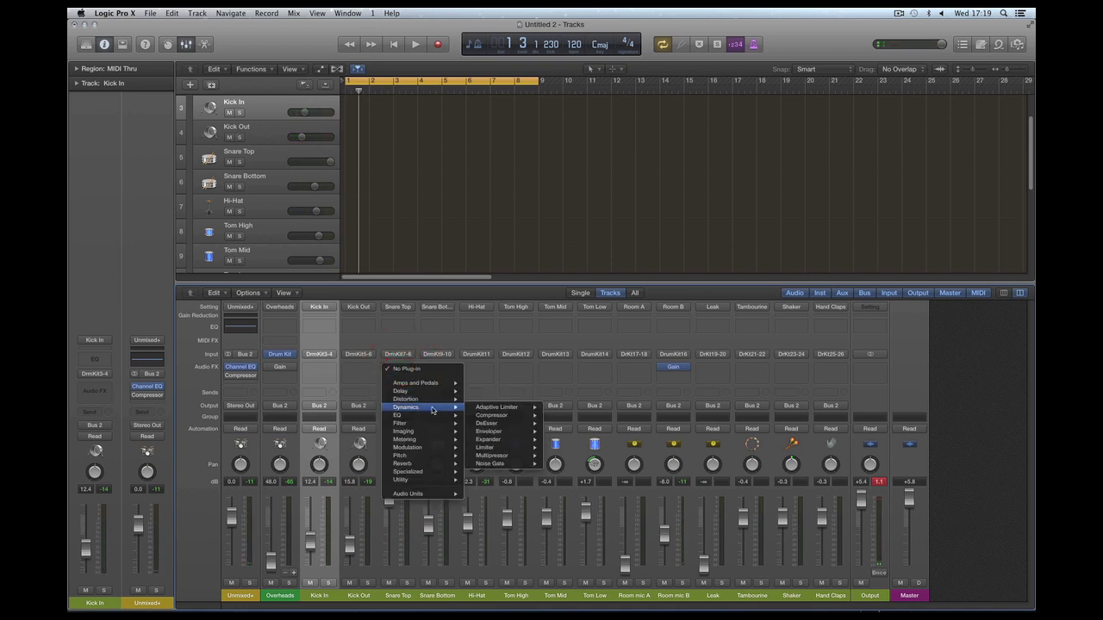
{"action": "mouse_move", "coordinate": [495, 418]}
{"action": "left_click", "coordinate": [561, 416]}
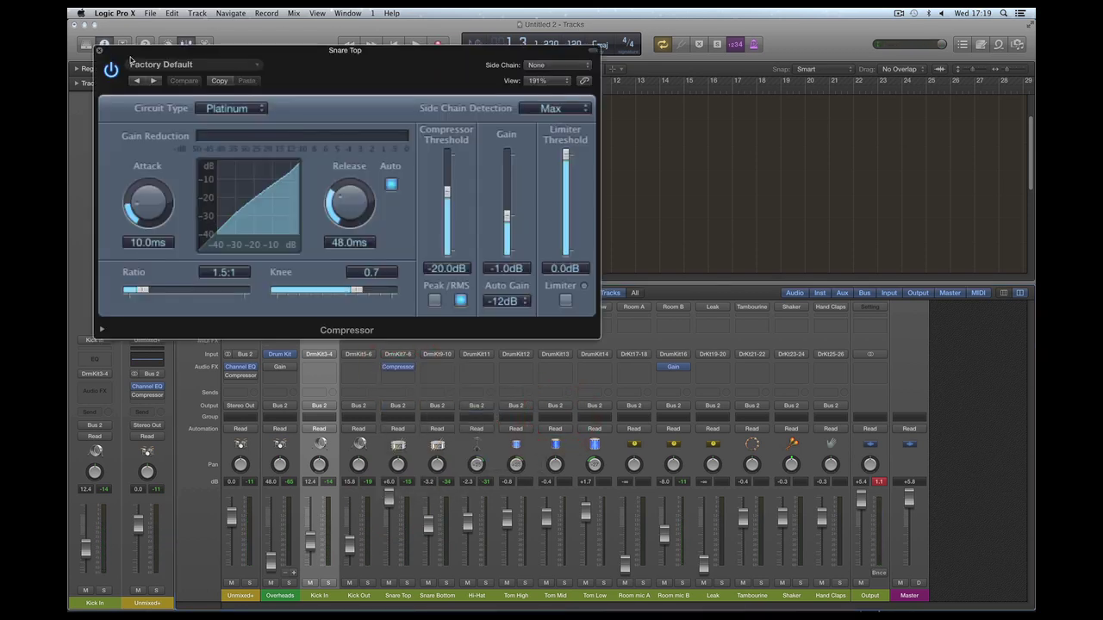
{"action": "left_click", "coordinate": [172, 65]}
{"action": "mouse_move", "coordinate": [181, 243]}
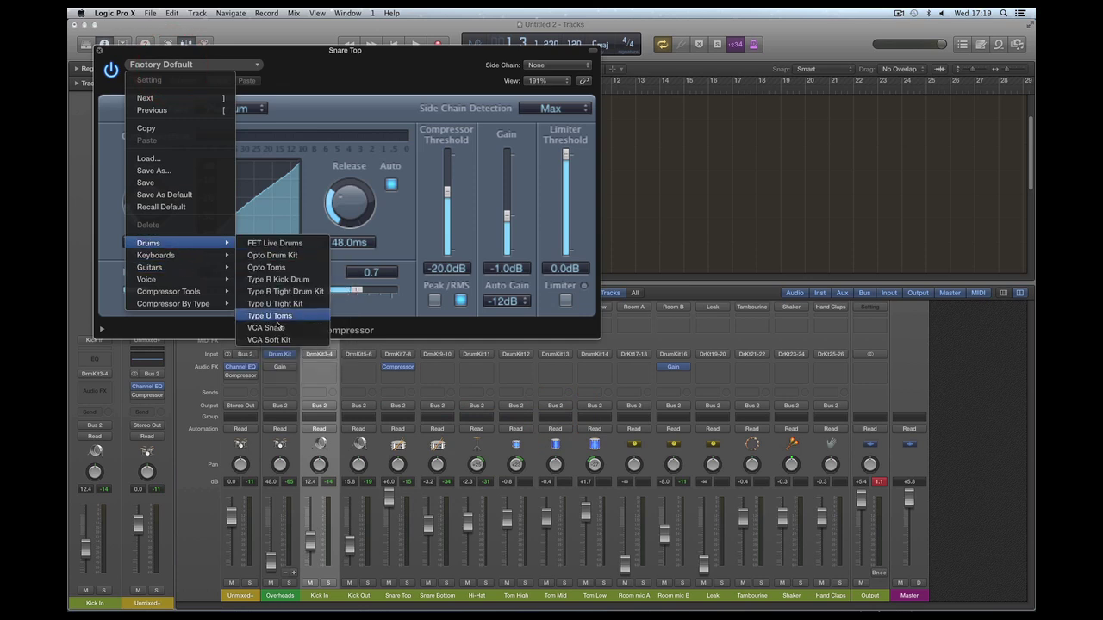
{"action": "left_click", "coordinate": [280, 320]}
{"action": "left_click", "coordinate": [101, 53]}
- Play the loop and lower the Snare Bottom fader to -4.1 dB and the Snare Top fader to -0.2 dB
{"action": "key", "text": "space"}
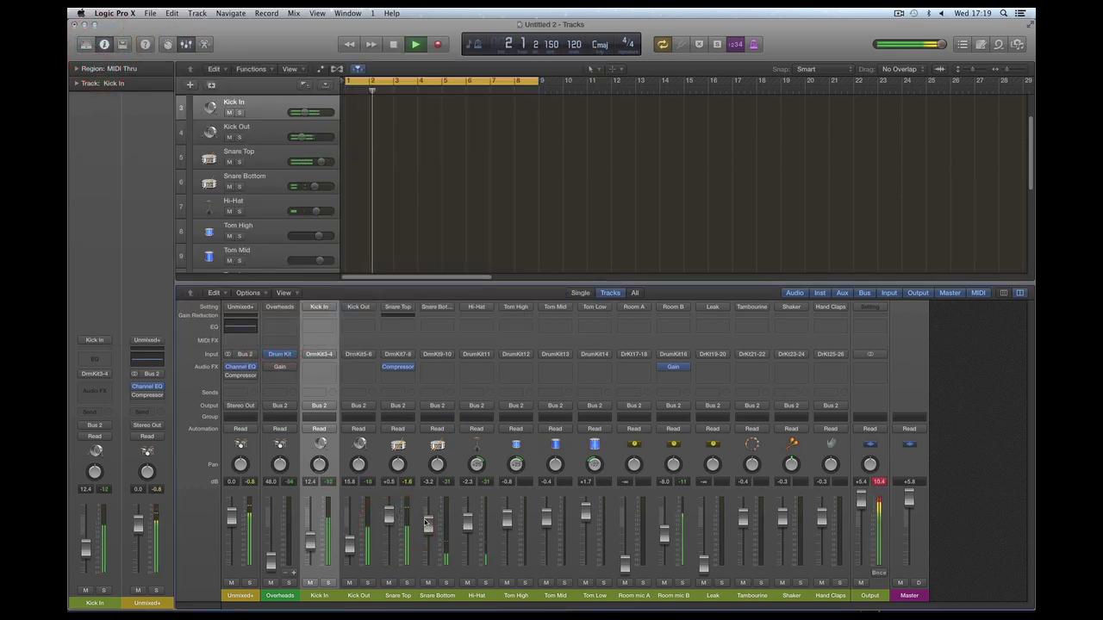
{"action": "left_click_drag", "start_coordinate": [423, 522], "coordinate": [389, 521]}
{"action": "key", "text": "space"}
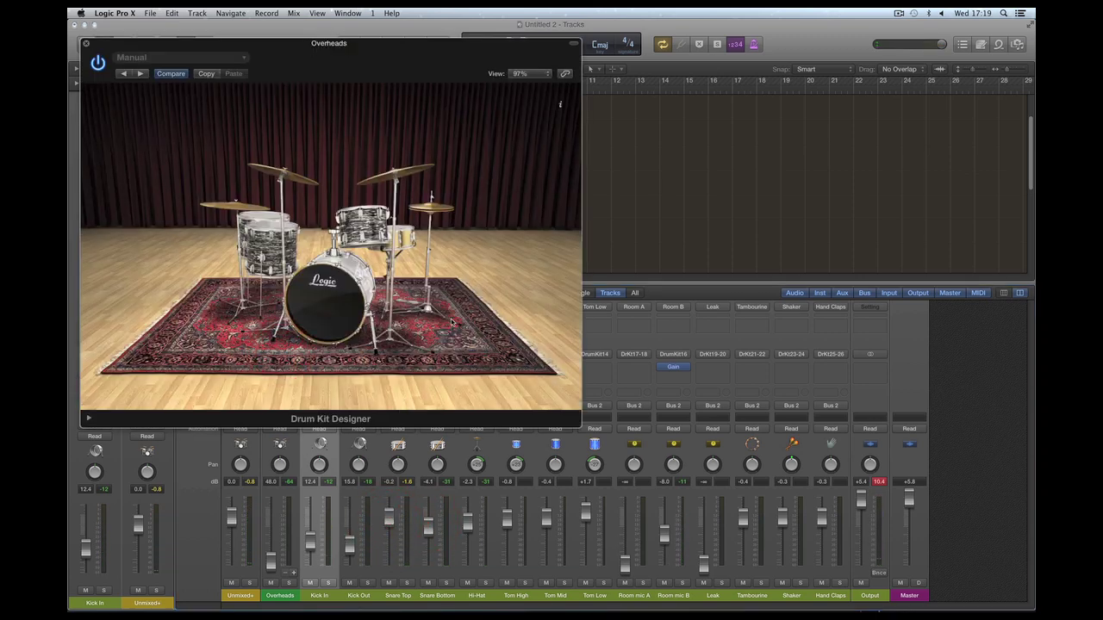
- Inspect the kick's and toms' edit settings in Drum Kit Designer and close it
{"action": "left_click", "coordinate": [328, 310]}
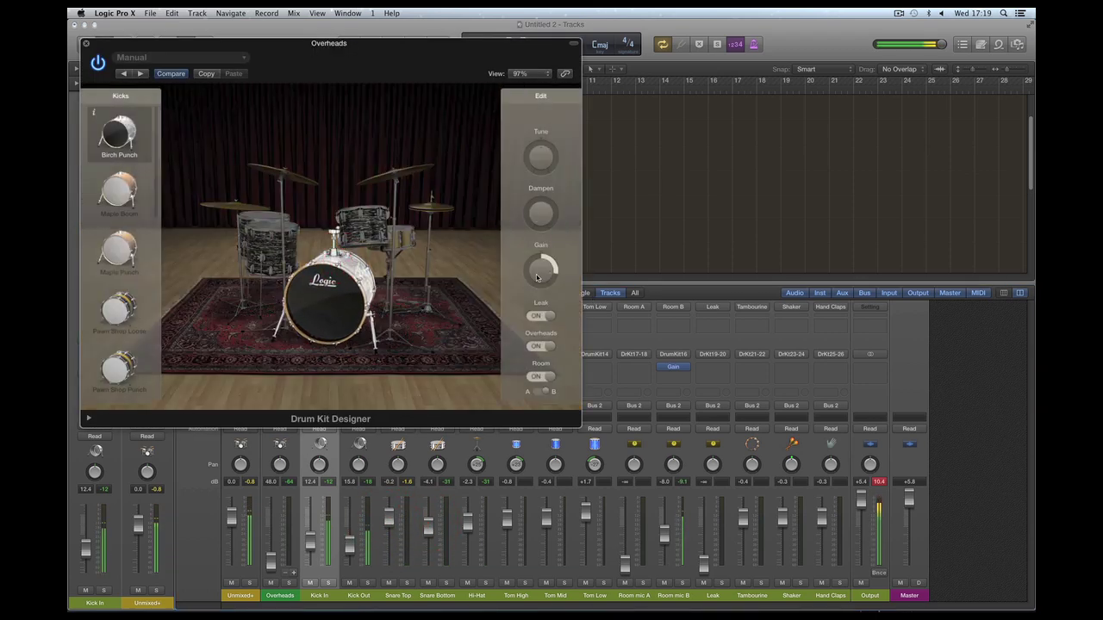
{"action": "left_click", "coordinate": [366, 225]}
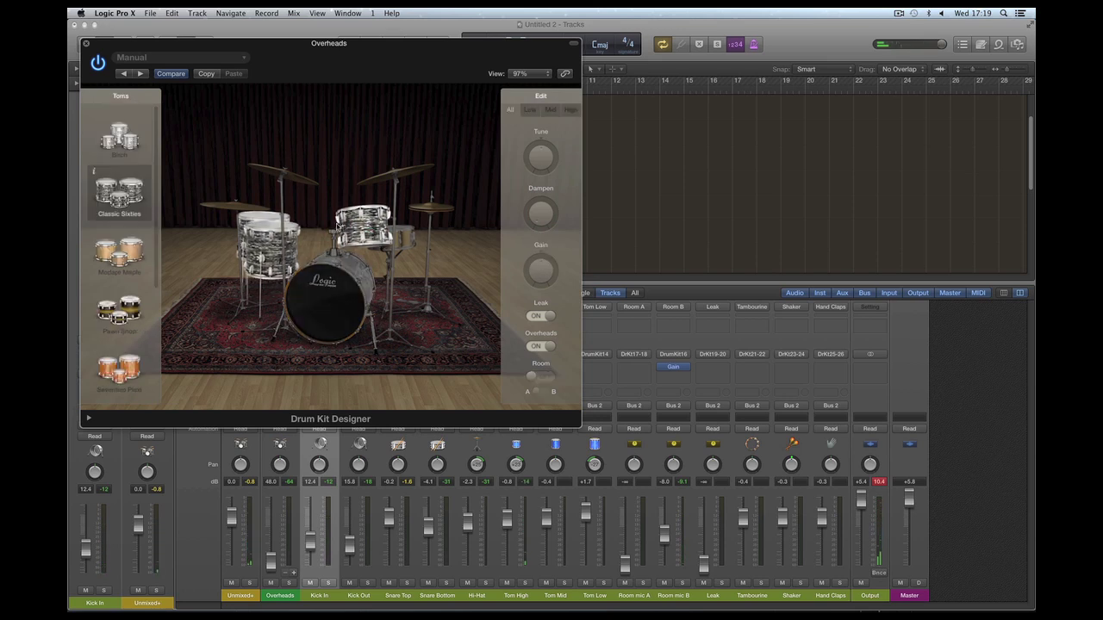
{"action": "left_click", "coordinate": [86, 44]}
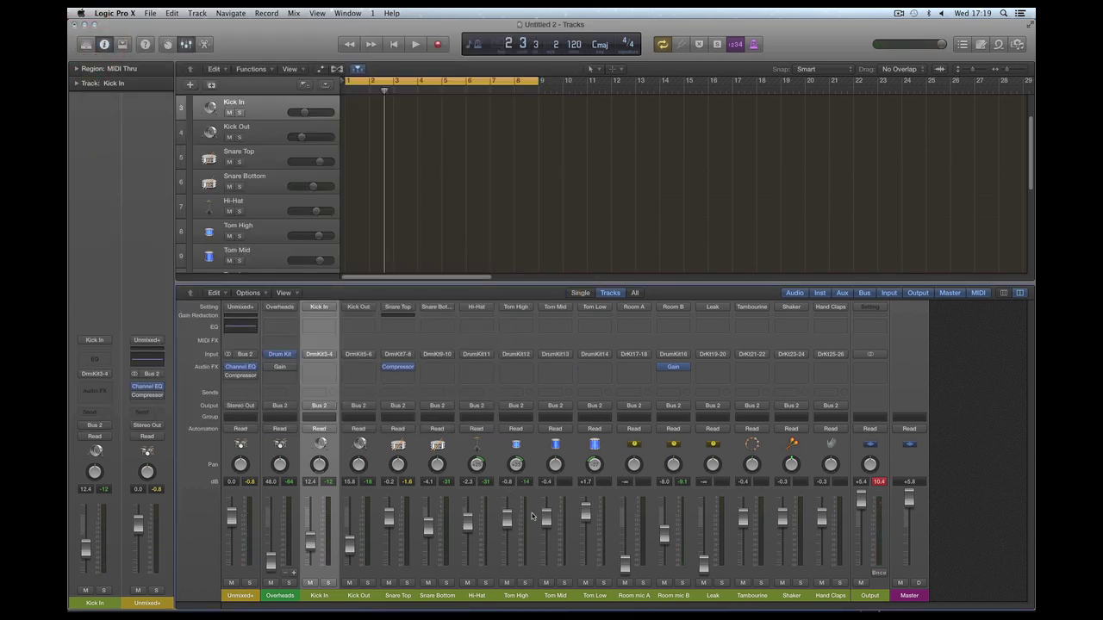
- Pull the Room mic B fader fully down and lower the Overheads fader to -90.0 dB
{"action": "left_click", "coordinate": [638, 597]}
{"action": "left_click", "coordinate": [671, 594]}
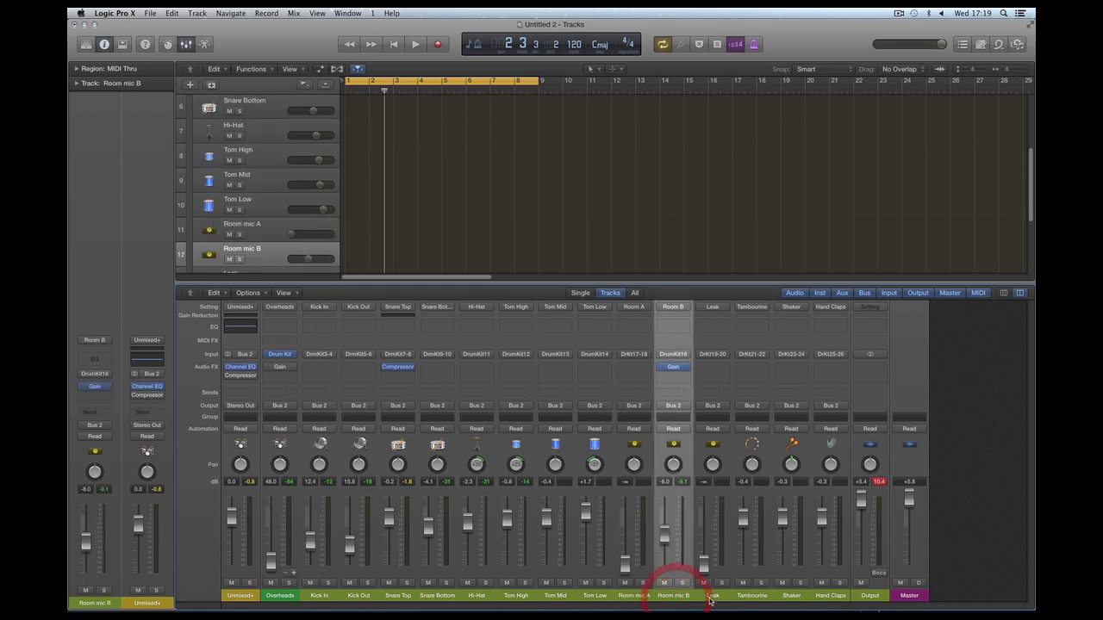
{"action": "left_click", "coordinate": [711, 594]}
{"action": "left_click", "coordinate": [281, 595]}
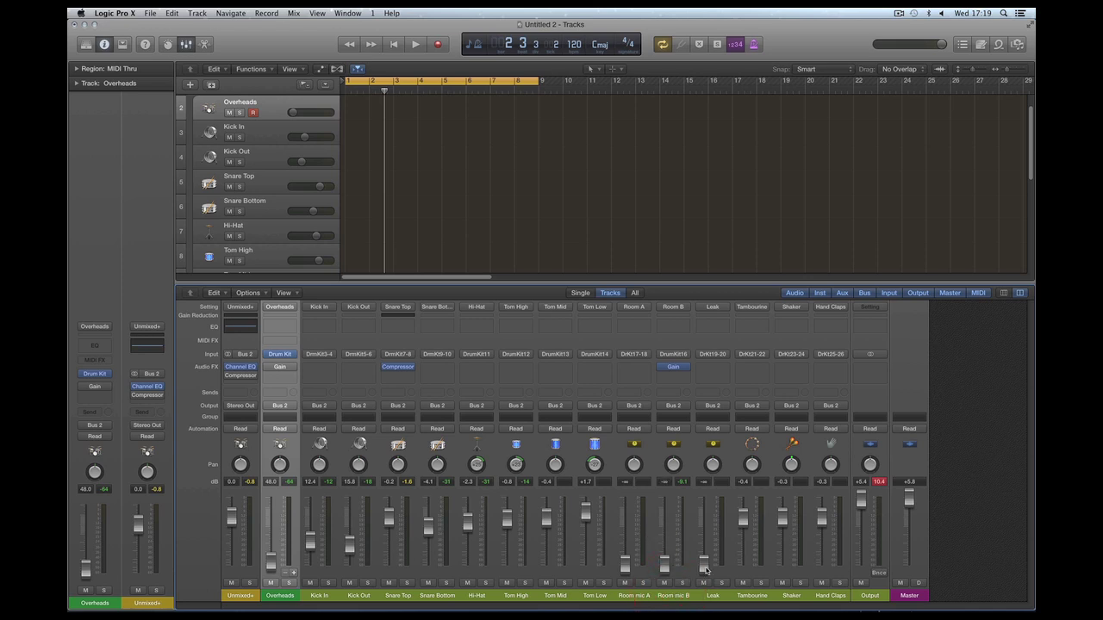
{"action": "left_click_drag", "start_coordinate": [270, 562], "coordinate": [270, 568]}
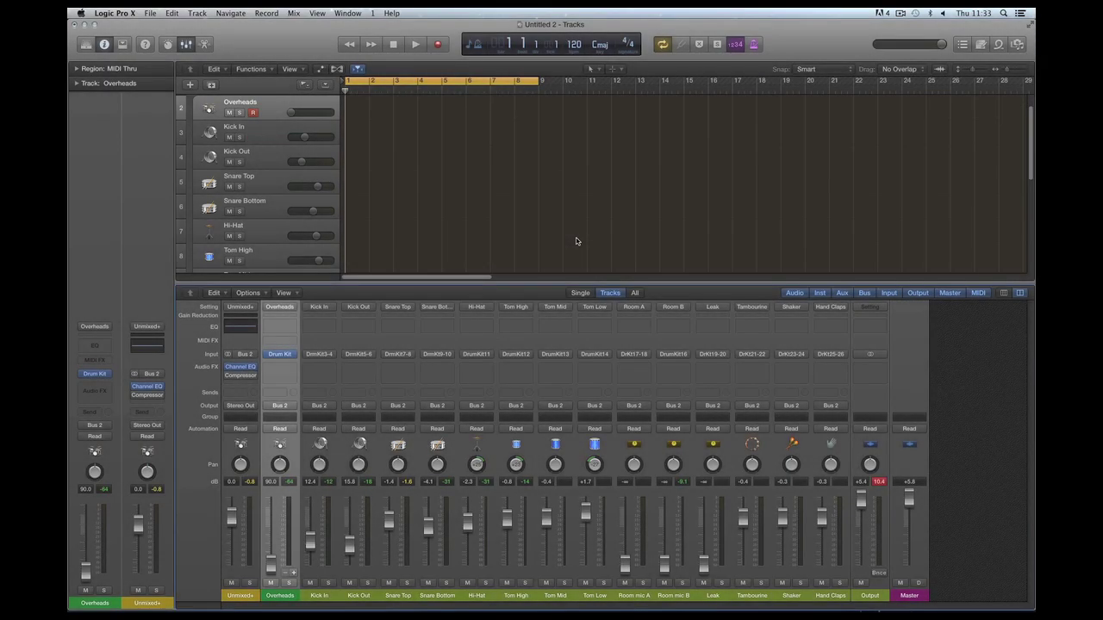
- Step through the Snare Top, Snare Bottom and Hi-Hat channels, ending with Snare Top selected
{"action": "left_click", "coordinate": [399, 596]}
{"action": "left_click", "coordinate": [437, 595]}
{"action": "left_click", "coordinate": [476, 595]}
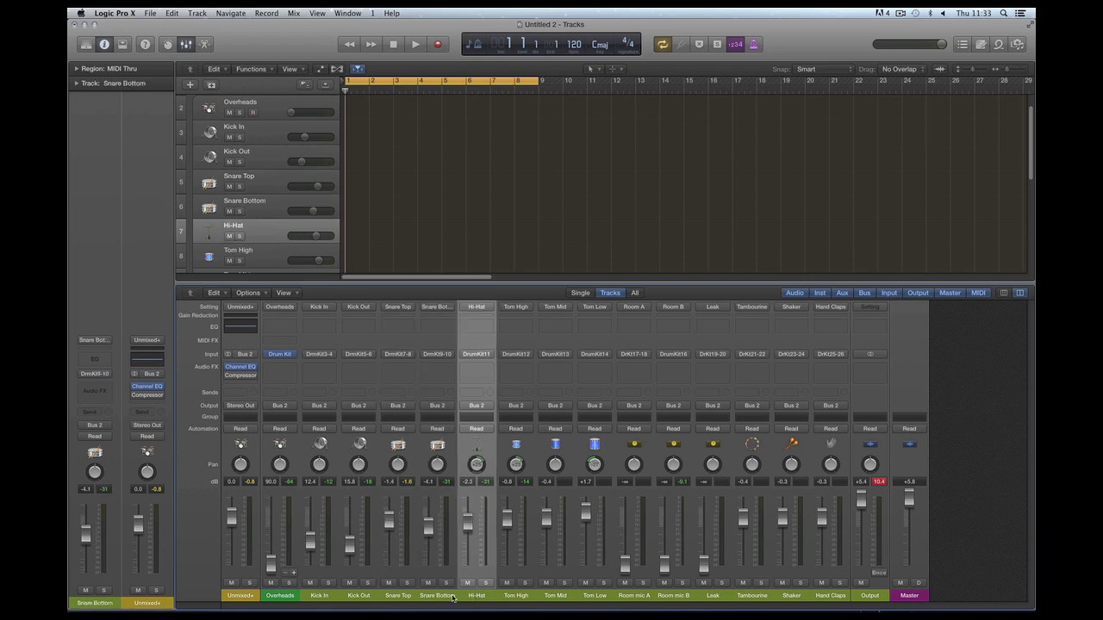
{"action": "left_click", "coordinate": [399, 595]}
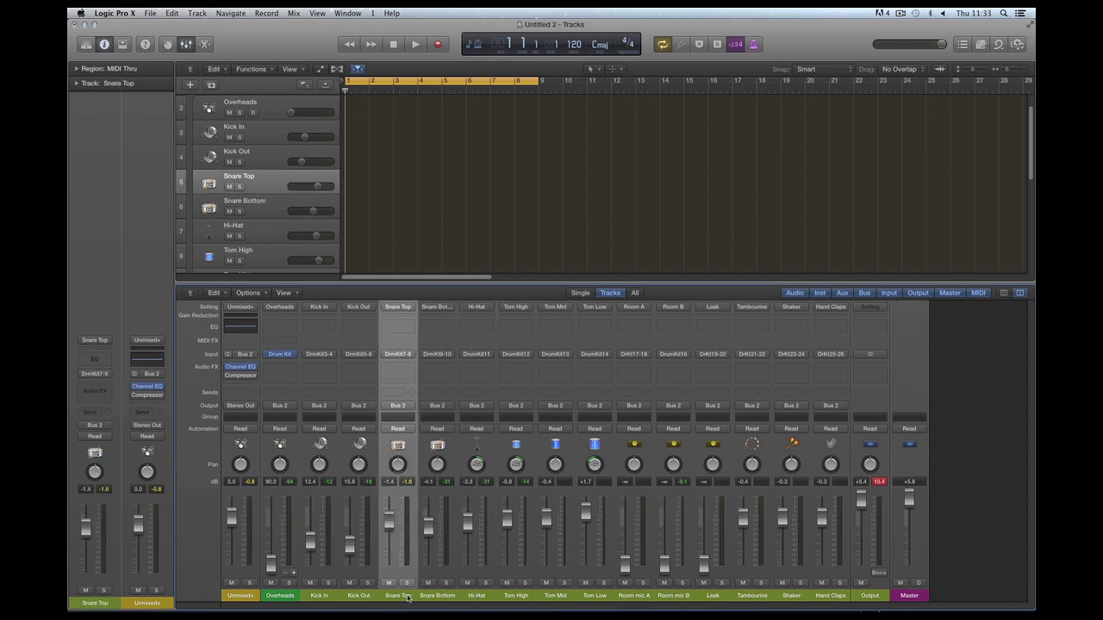